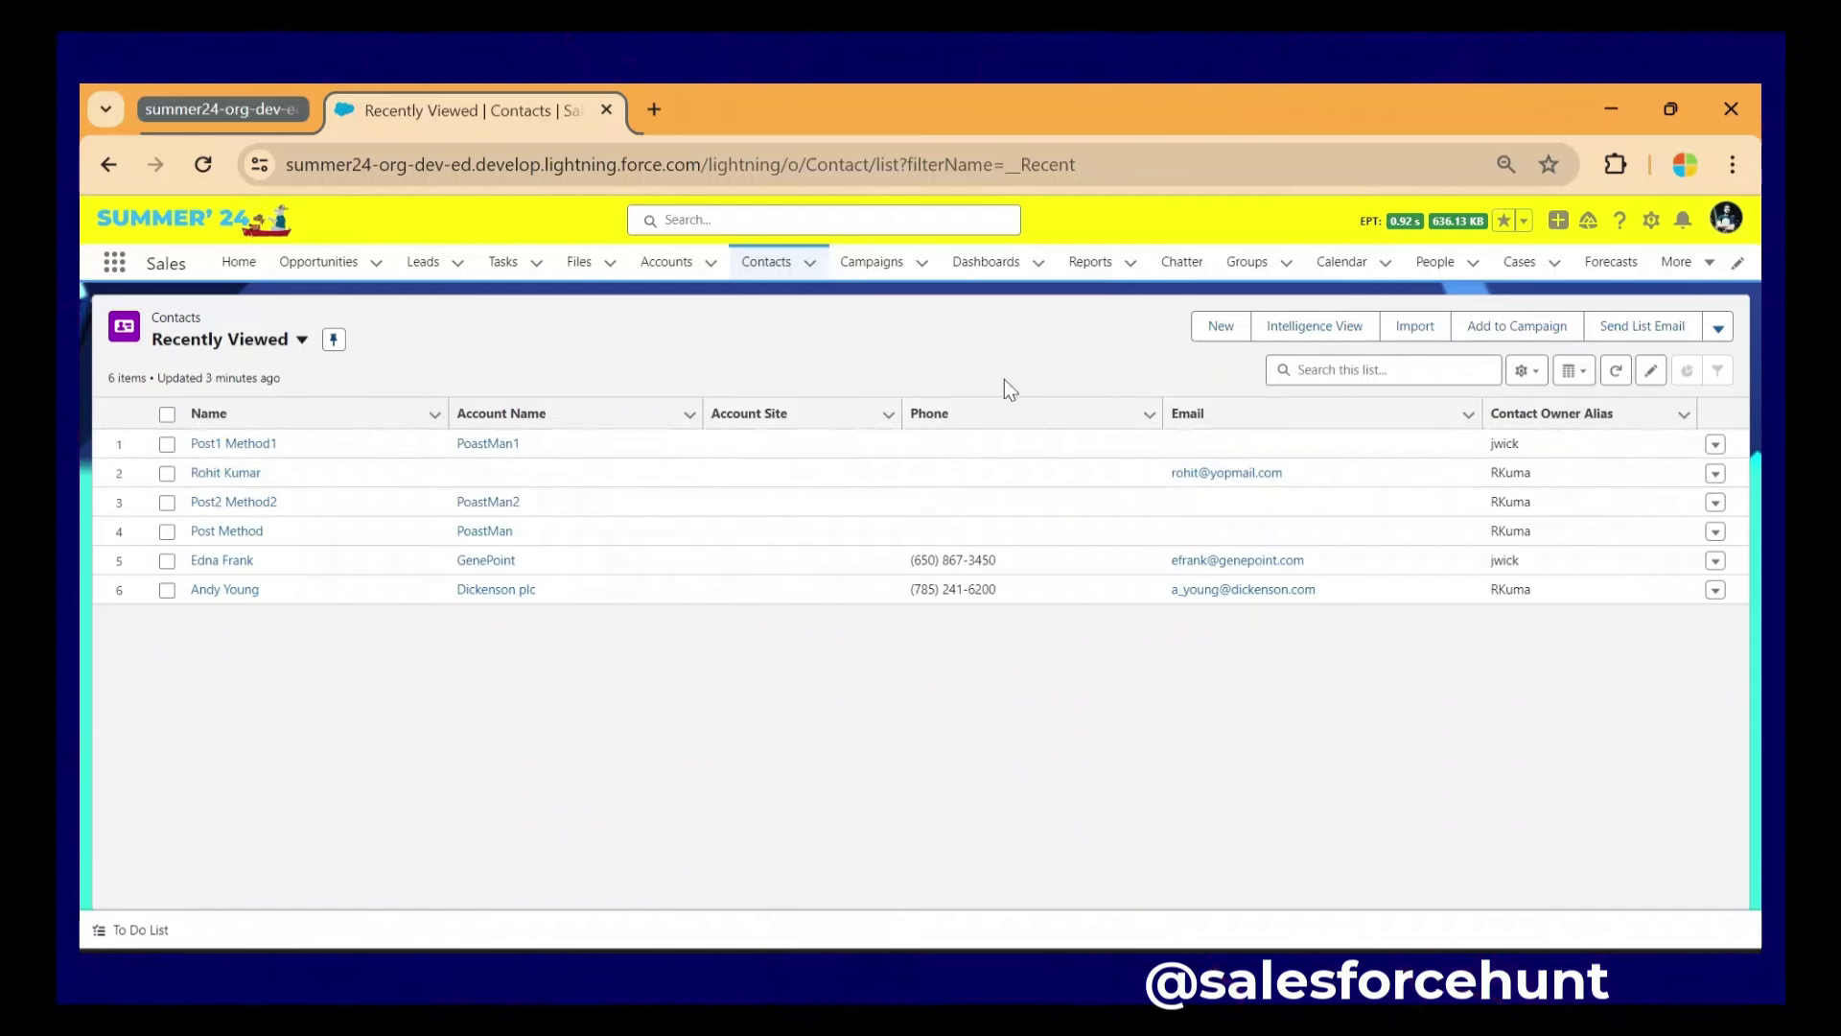
- Open Salesforce Setup, search for "flow" and go to the Flows page under Process Automation
click(1660, 224)
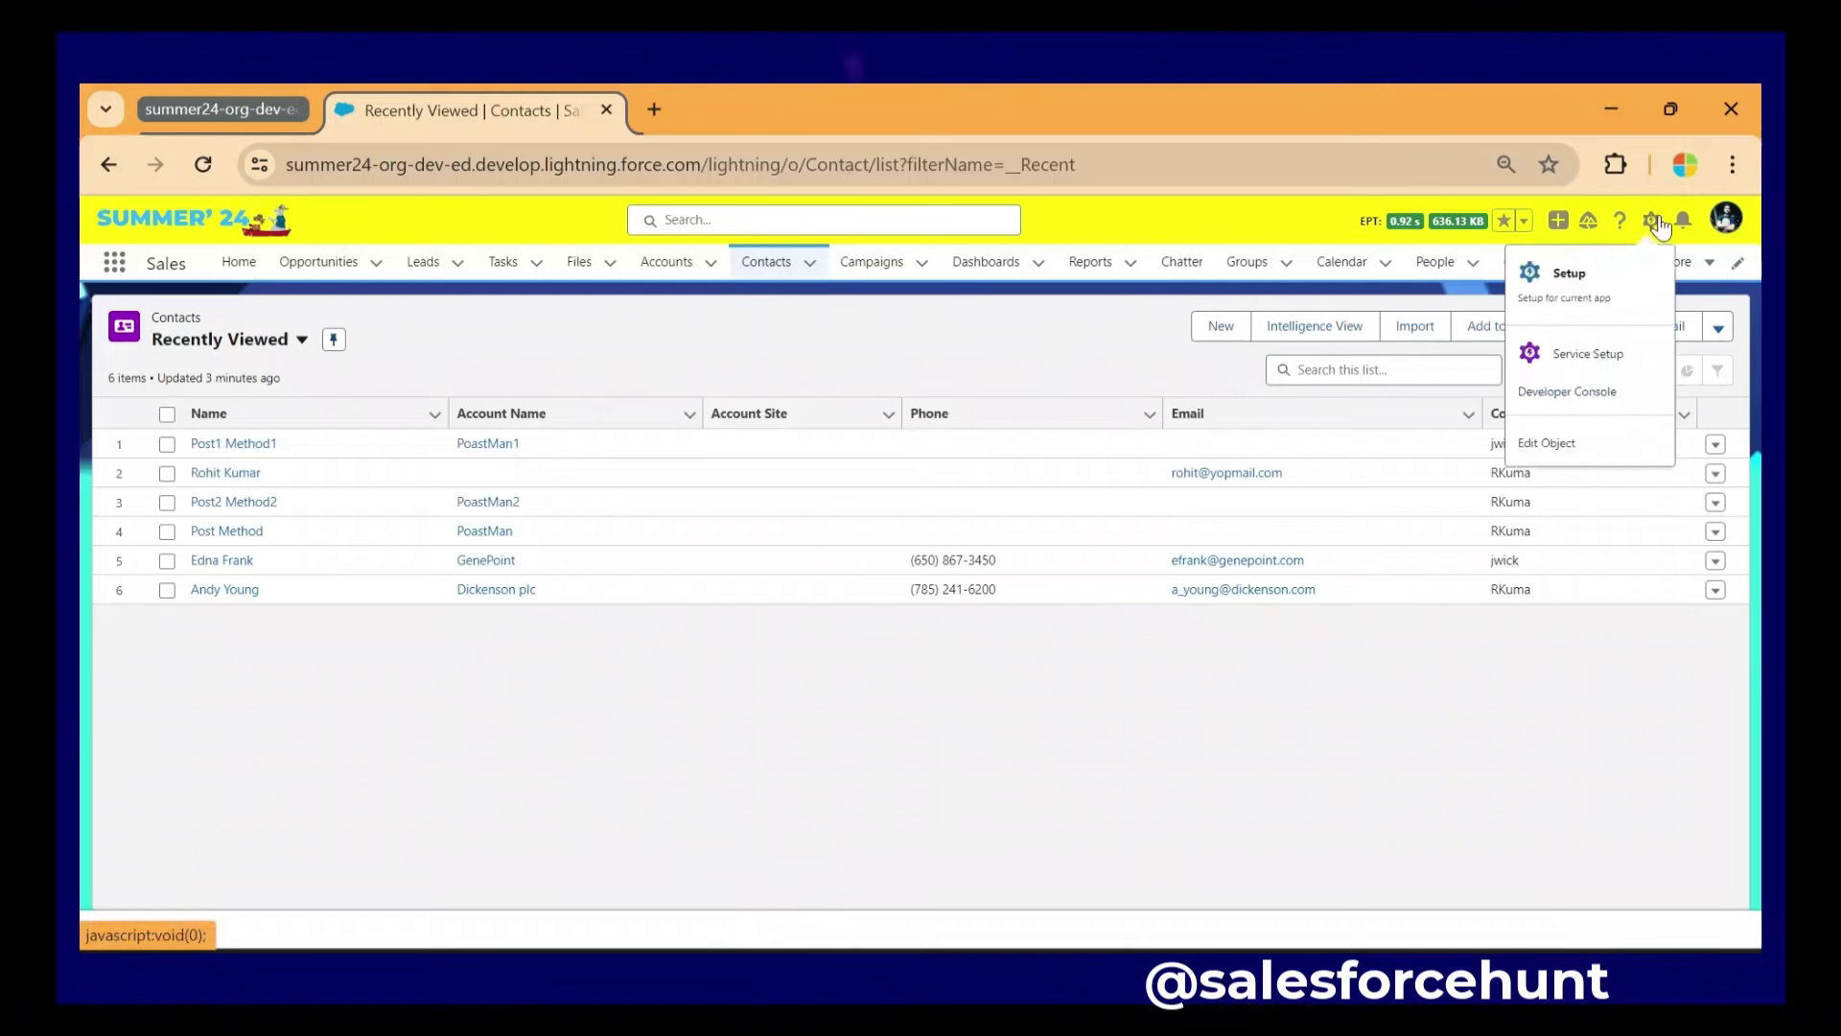
click(1588, 293)
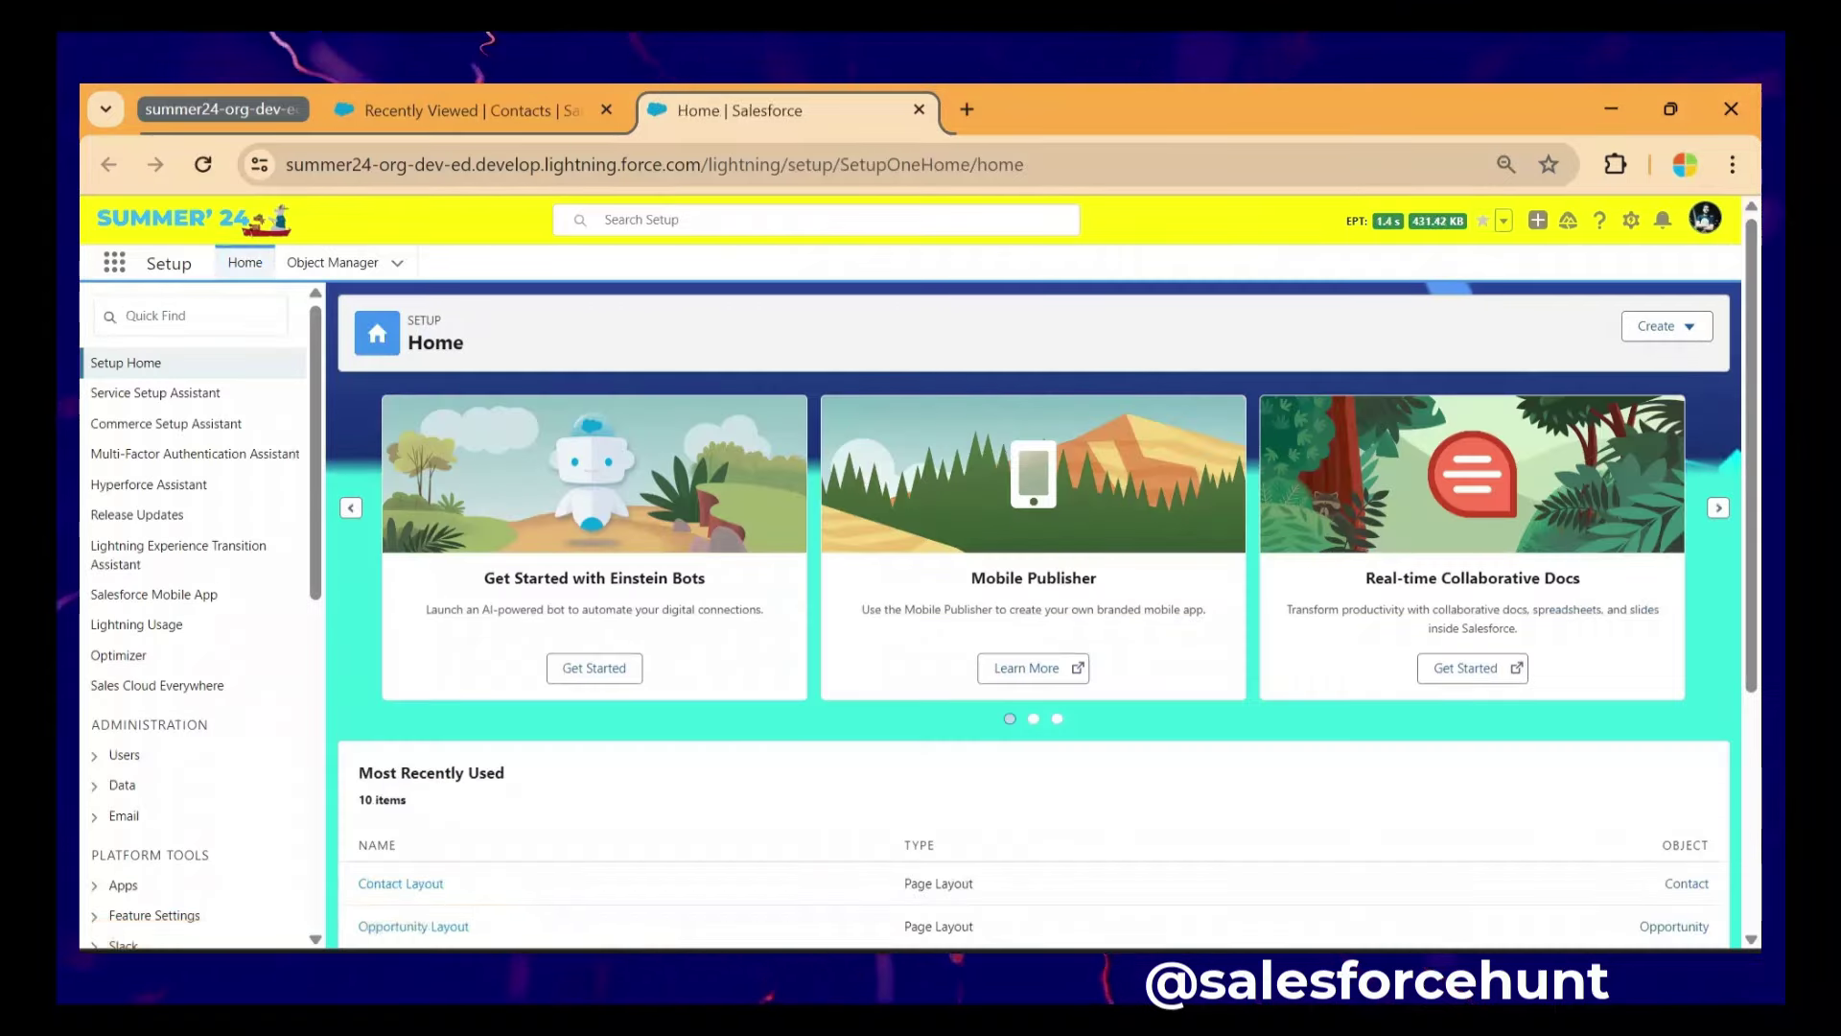
click(129, 315)
text(flow)
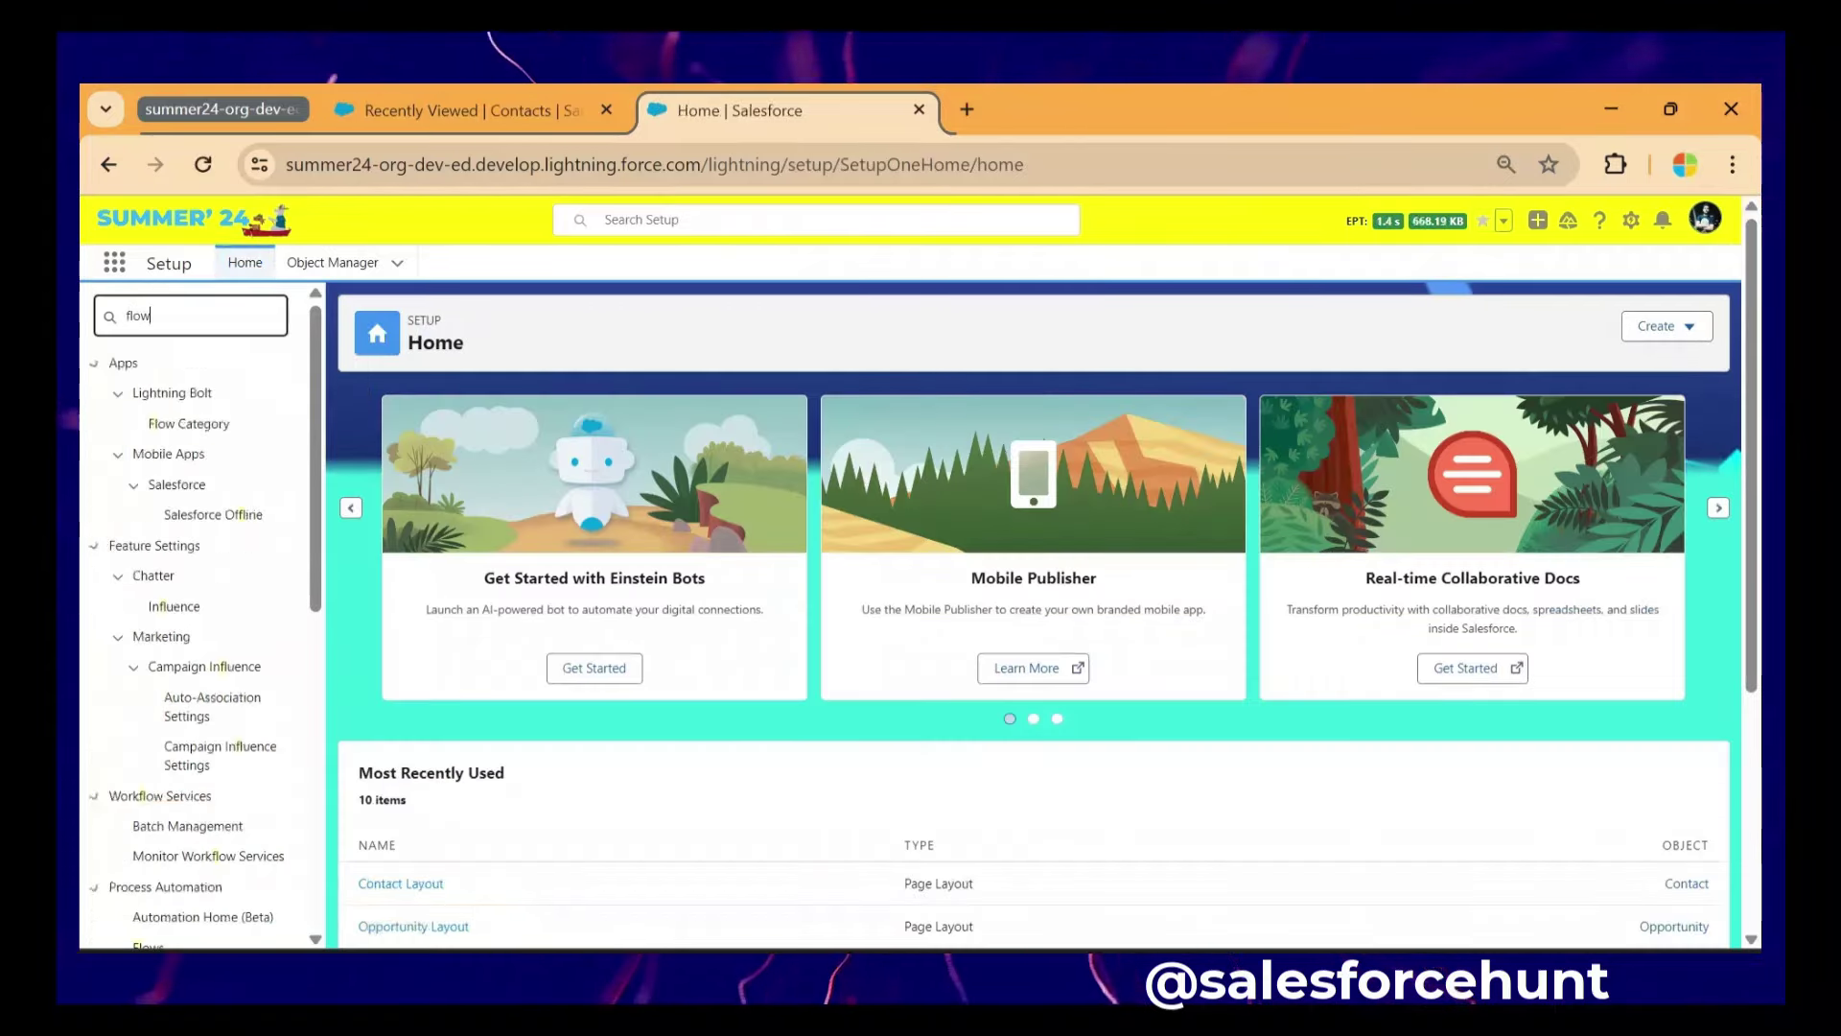
click(153, 610)
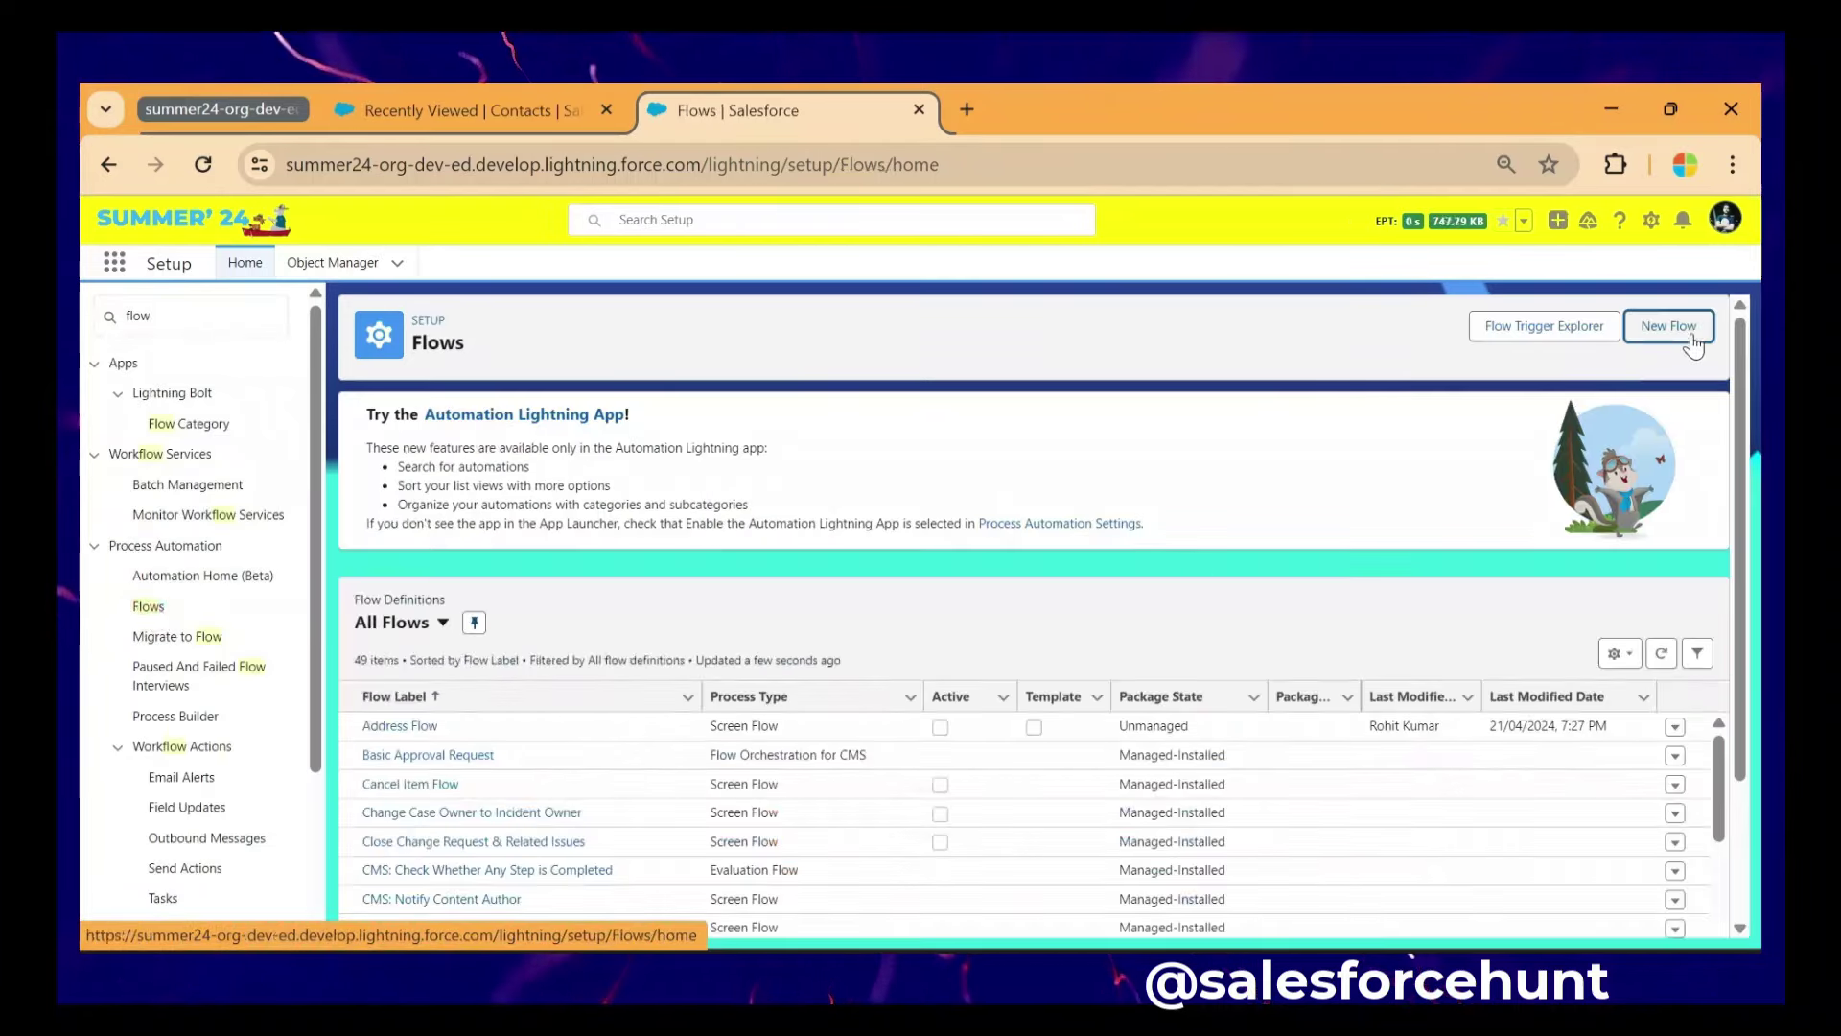
- Create a new flow from scratch with the Screen Flow type
click(1695, 340)
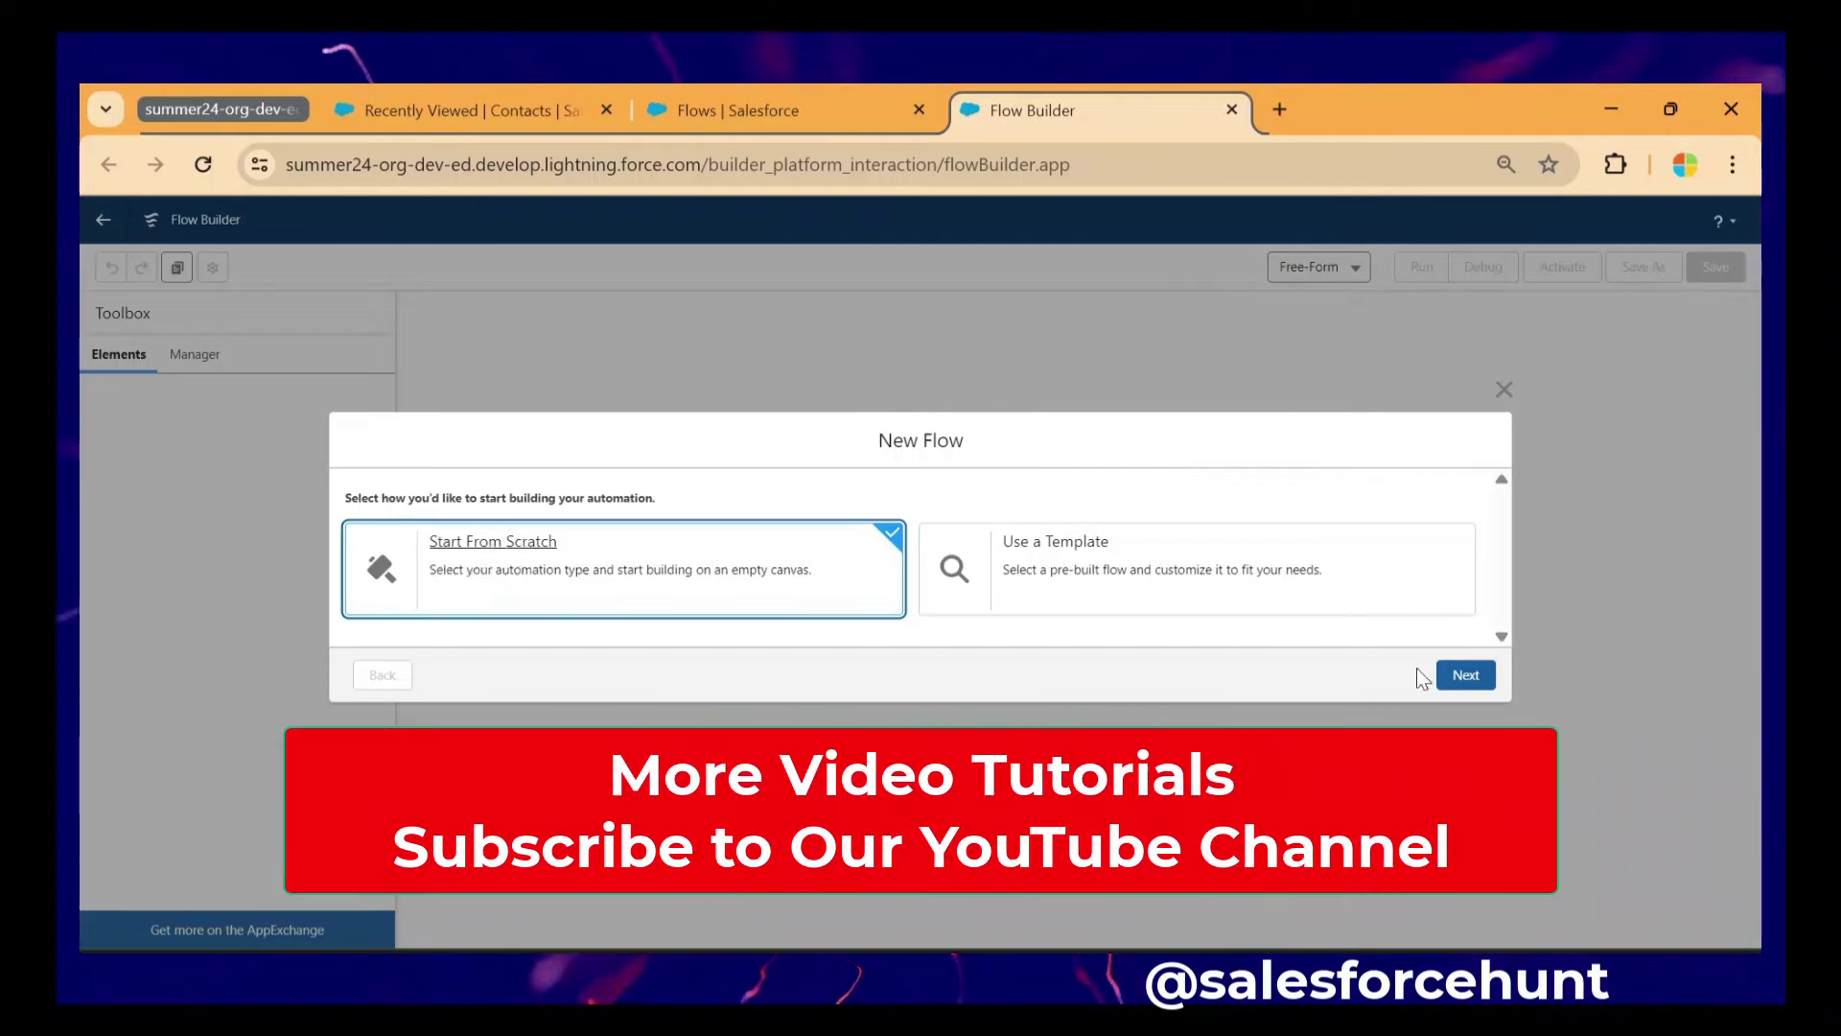
click(1466, 675)
click(521, 393)
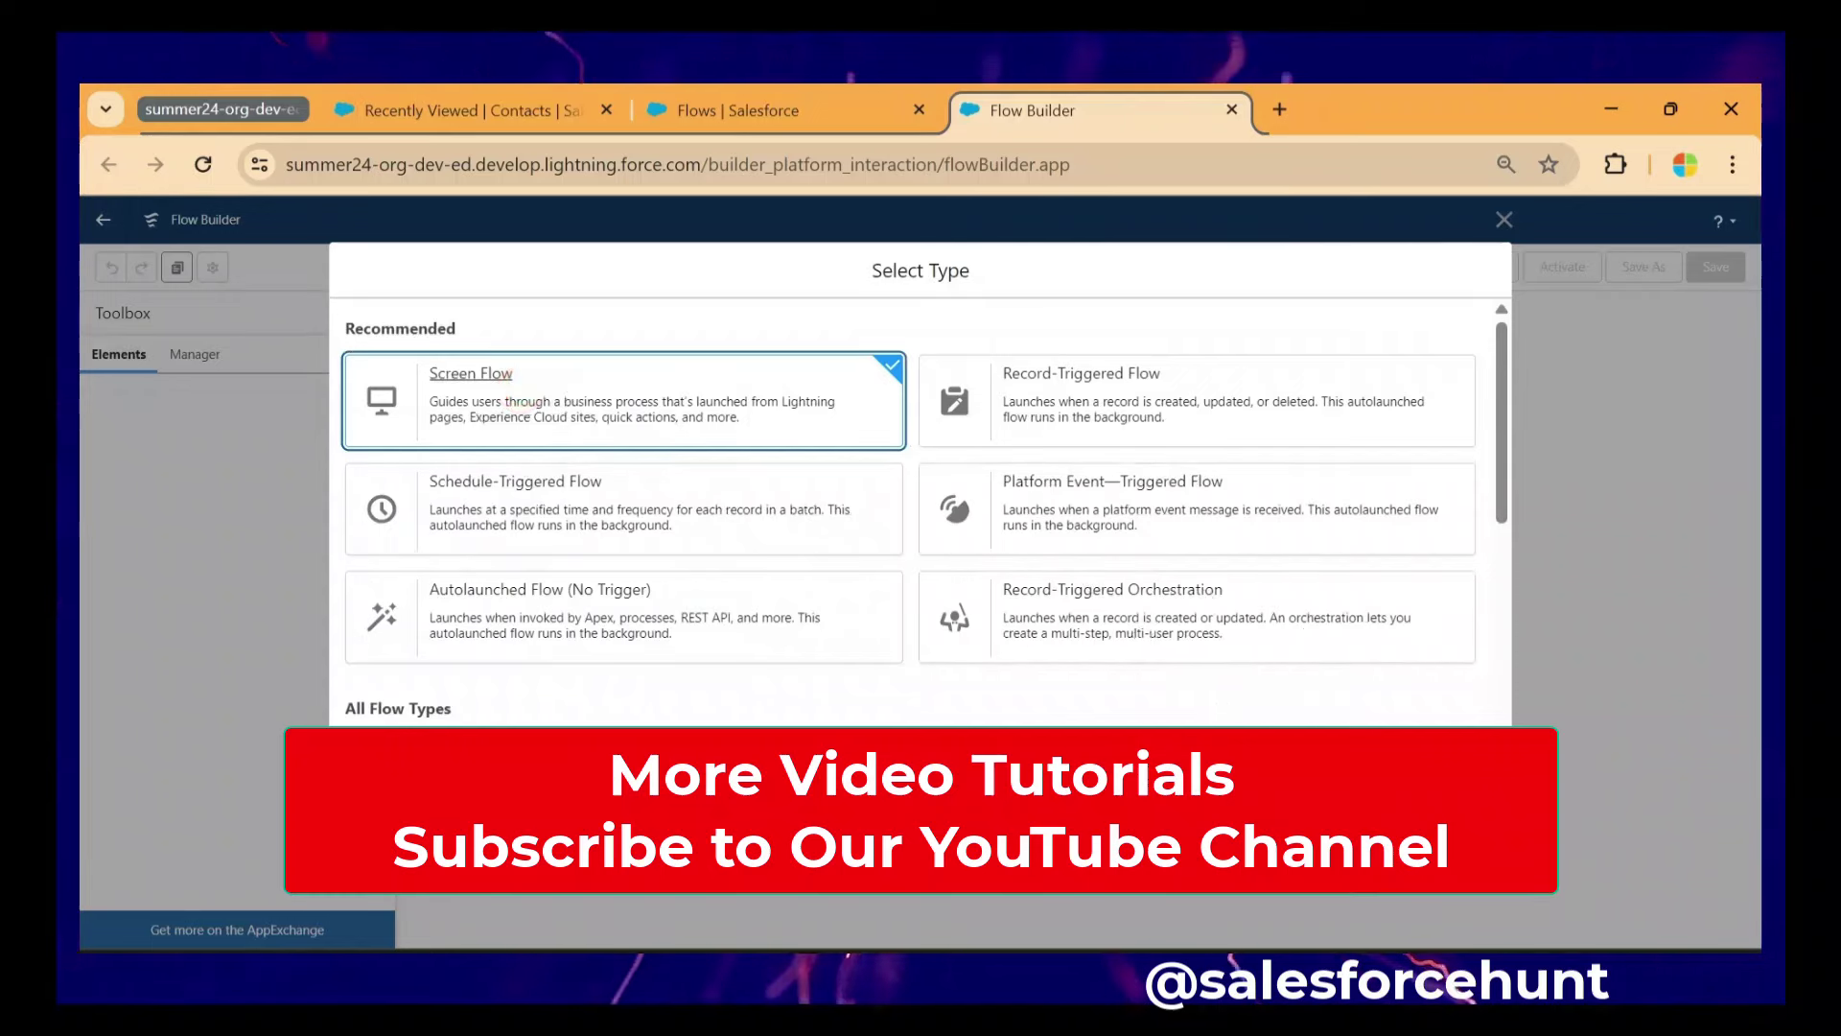
click(1462, 887)
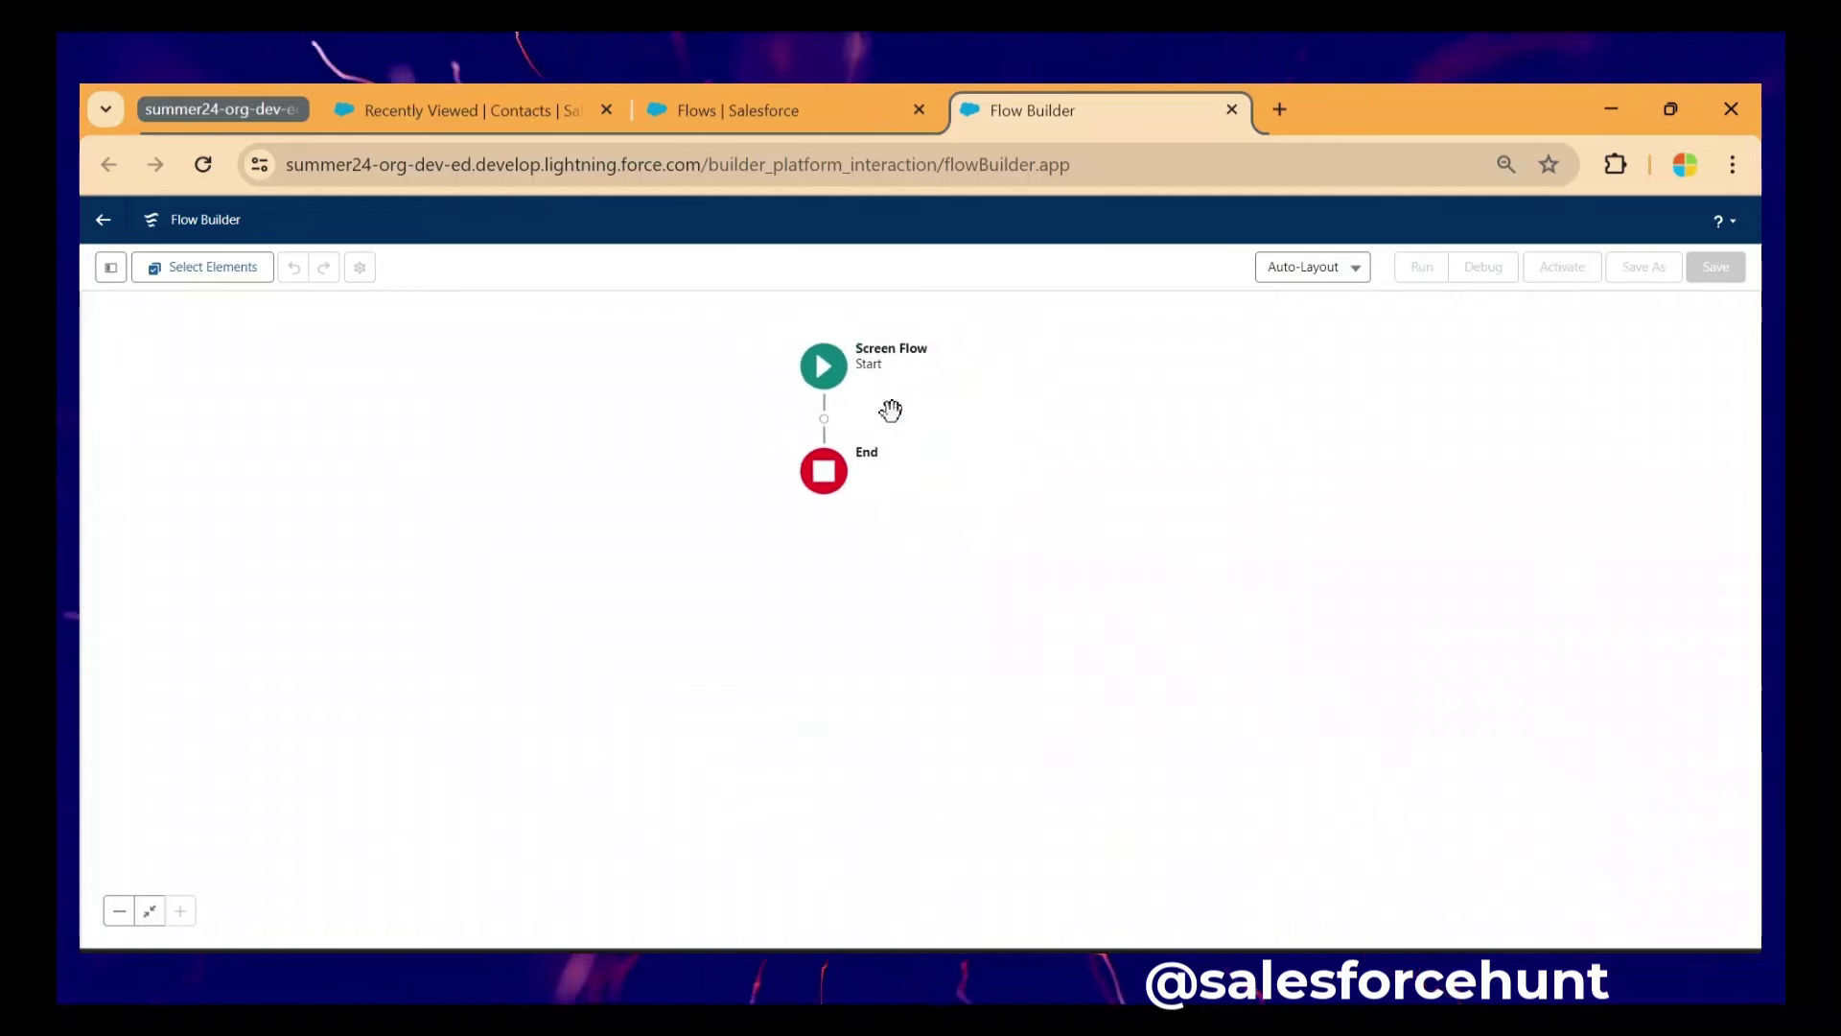
- Create a Text variable resource with the API name recordId and make it available for input
click(111, 266)
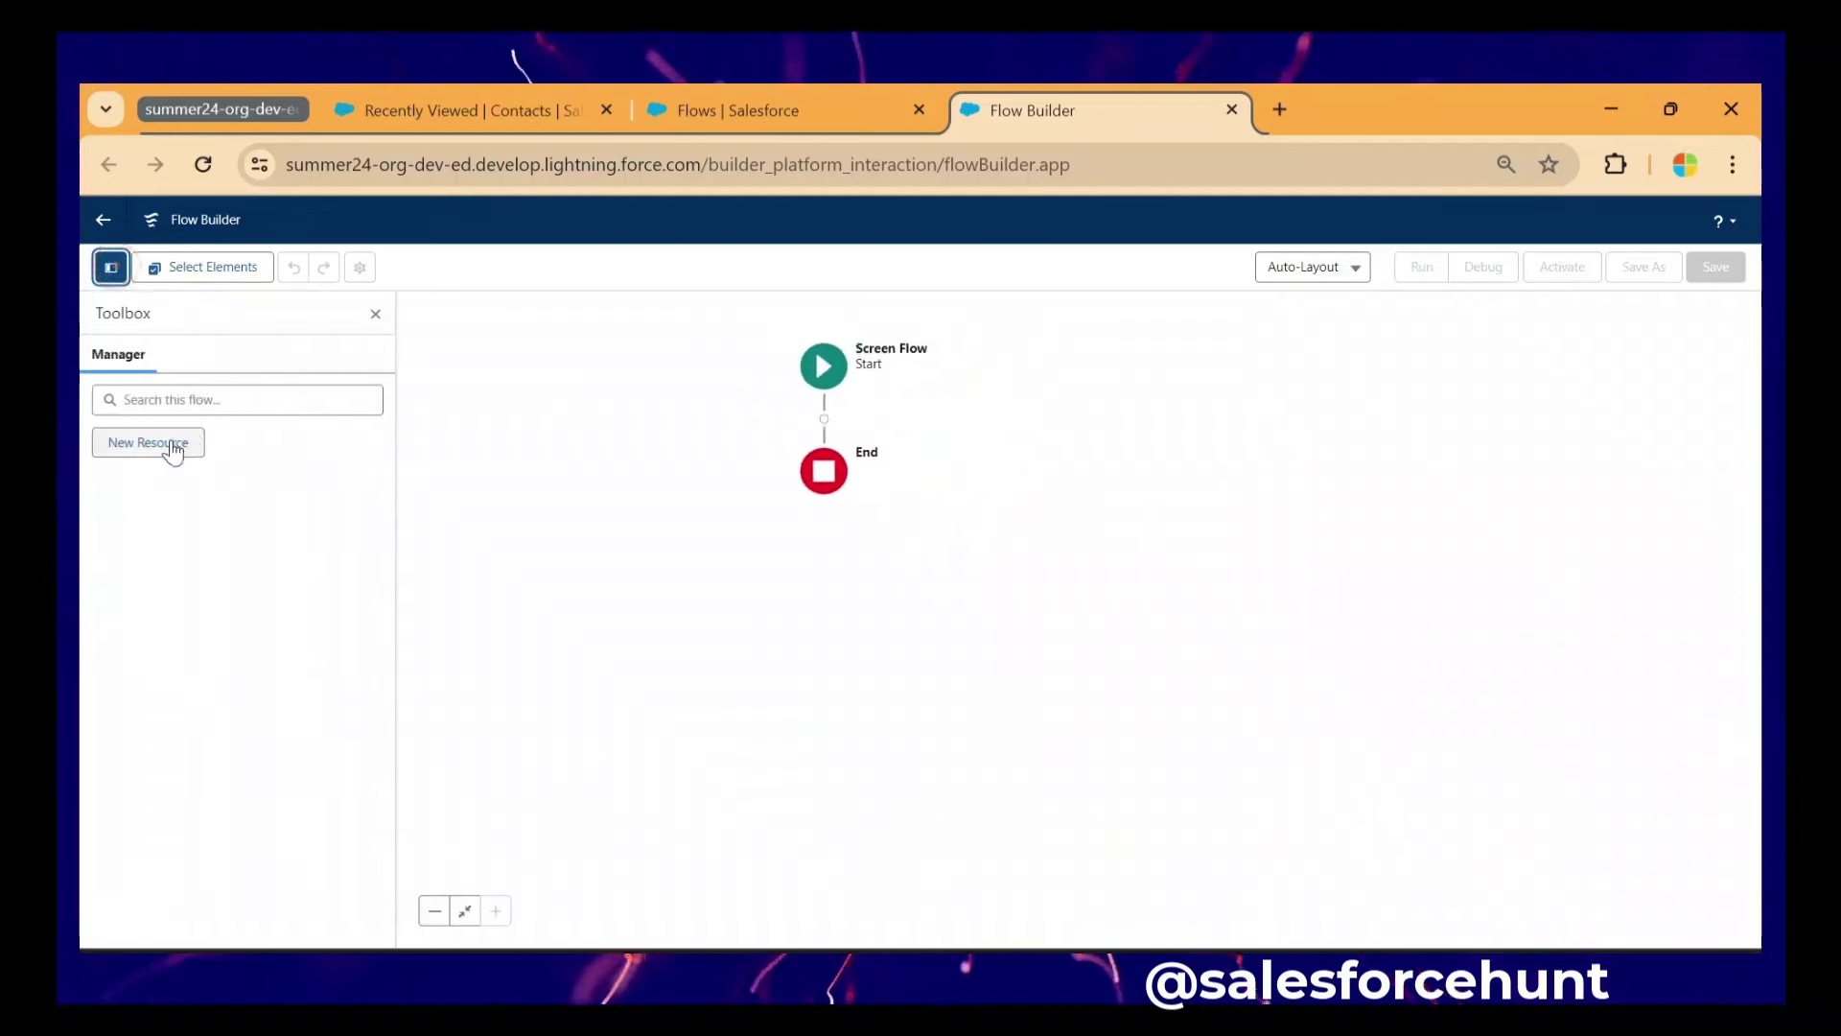
click(168, 441)
click(687, 496)
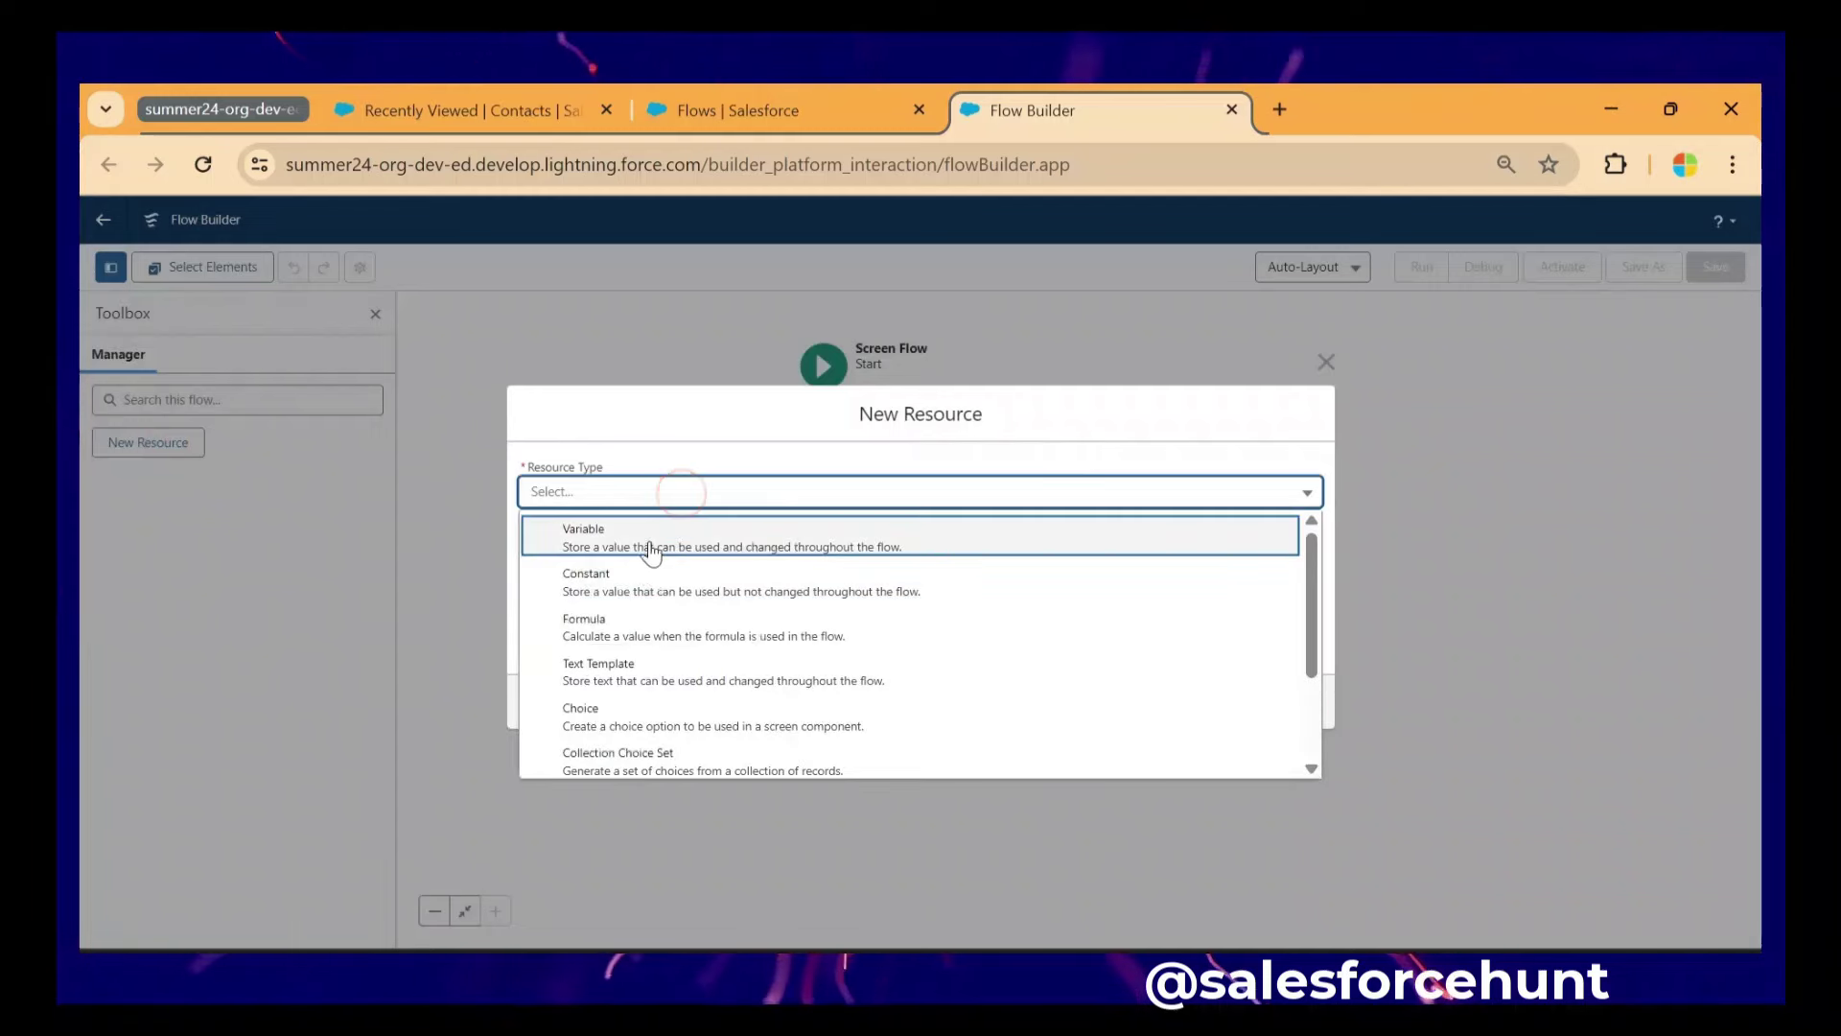
click(681, 535)
click(624, 532)
text(recordId)
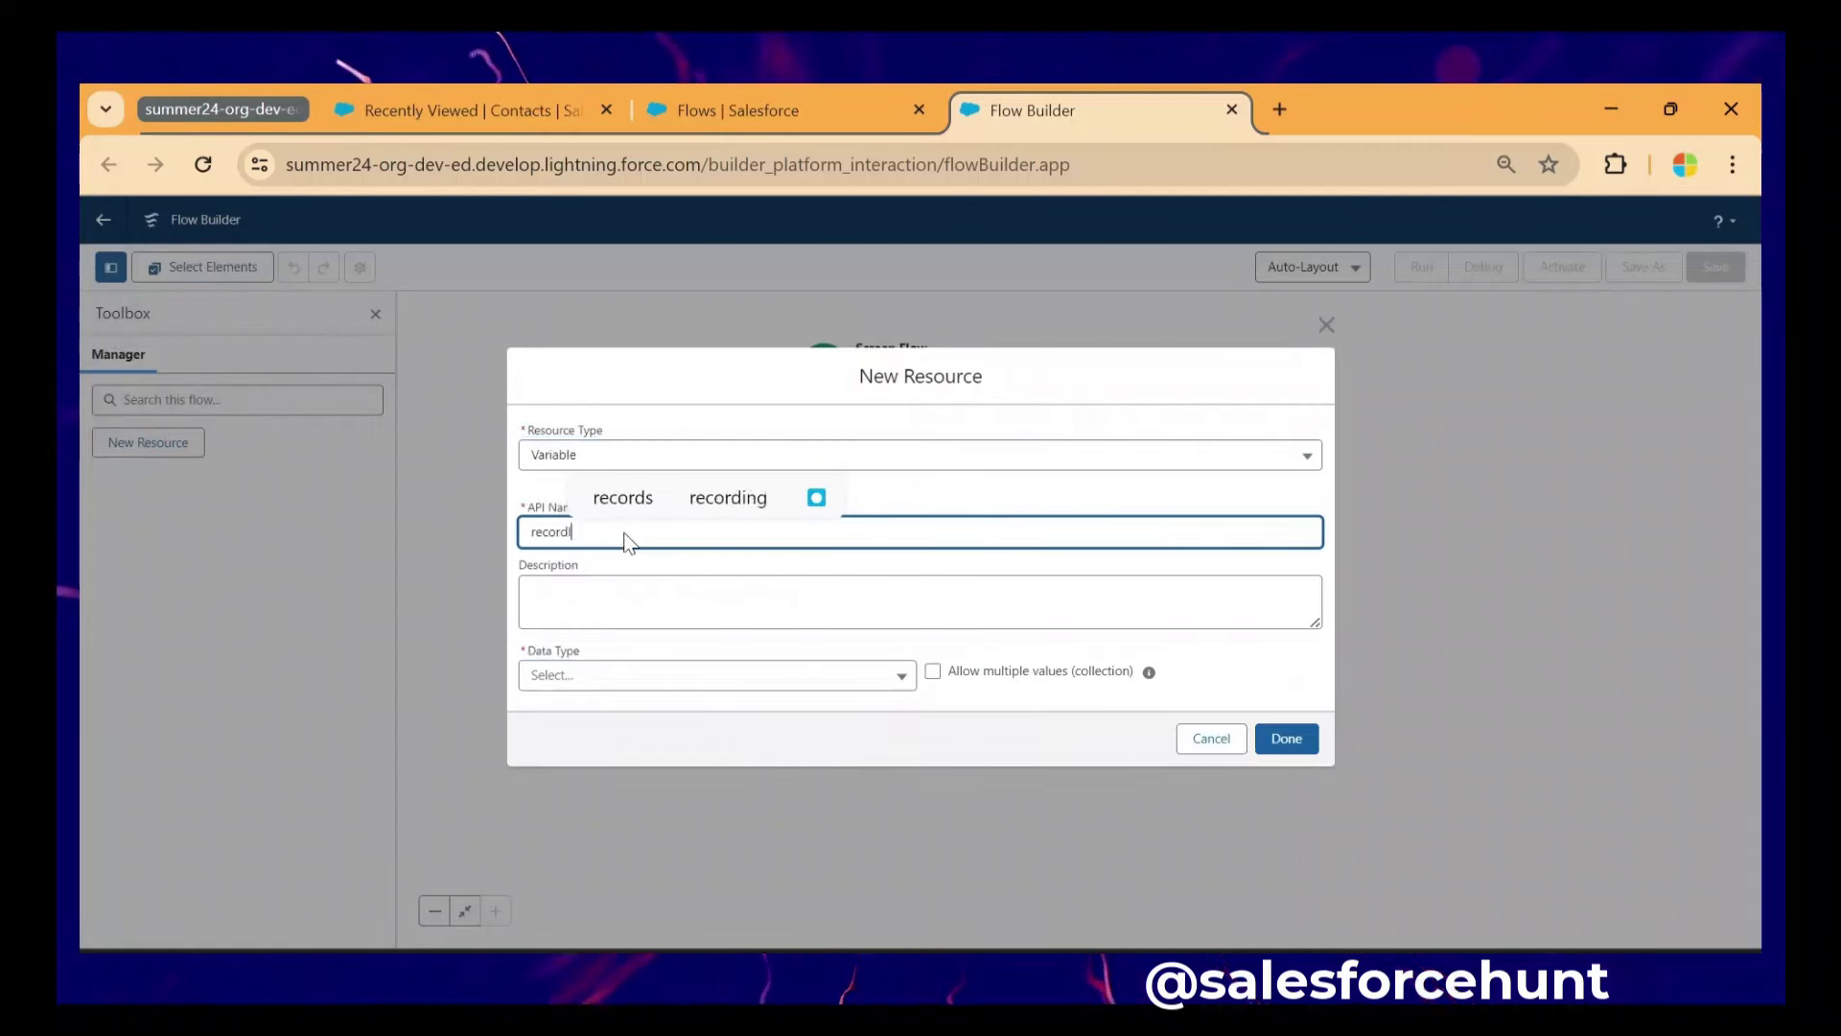
click(658, 677)
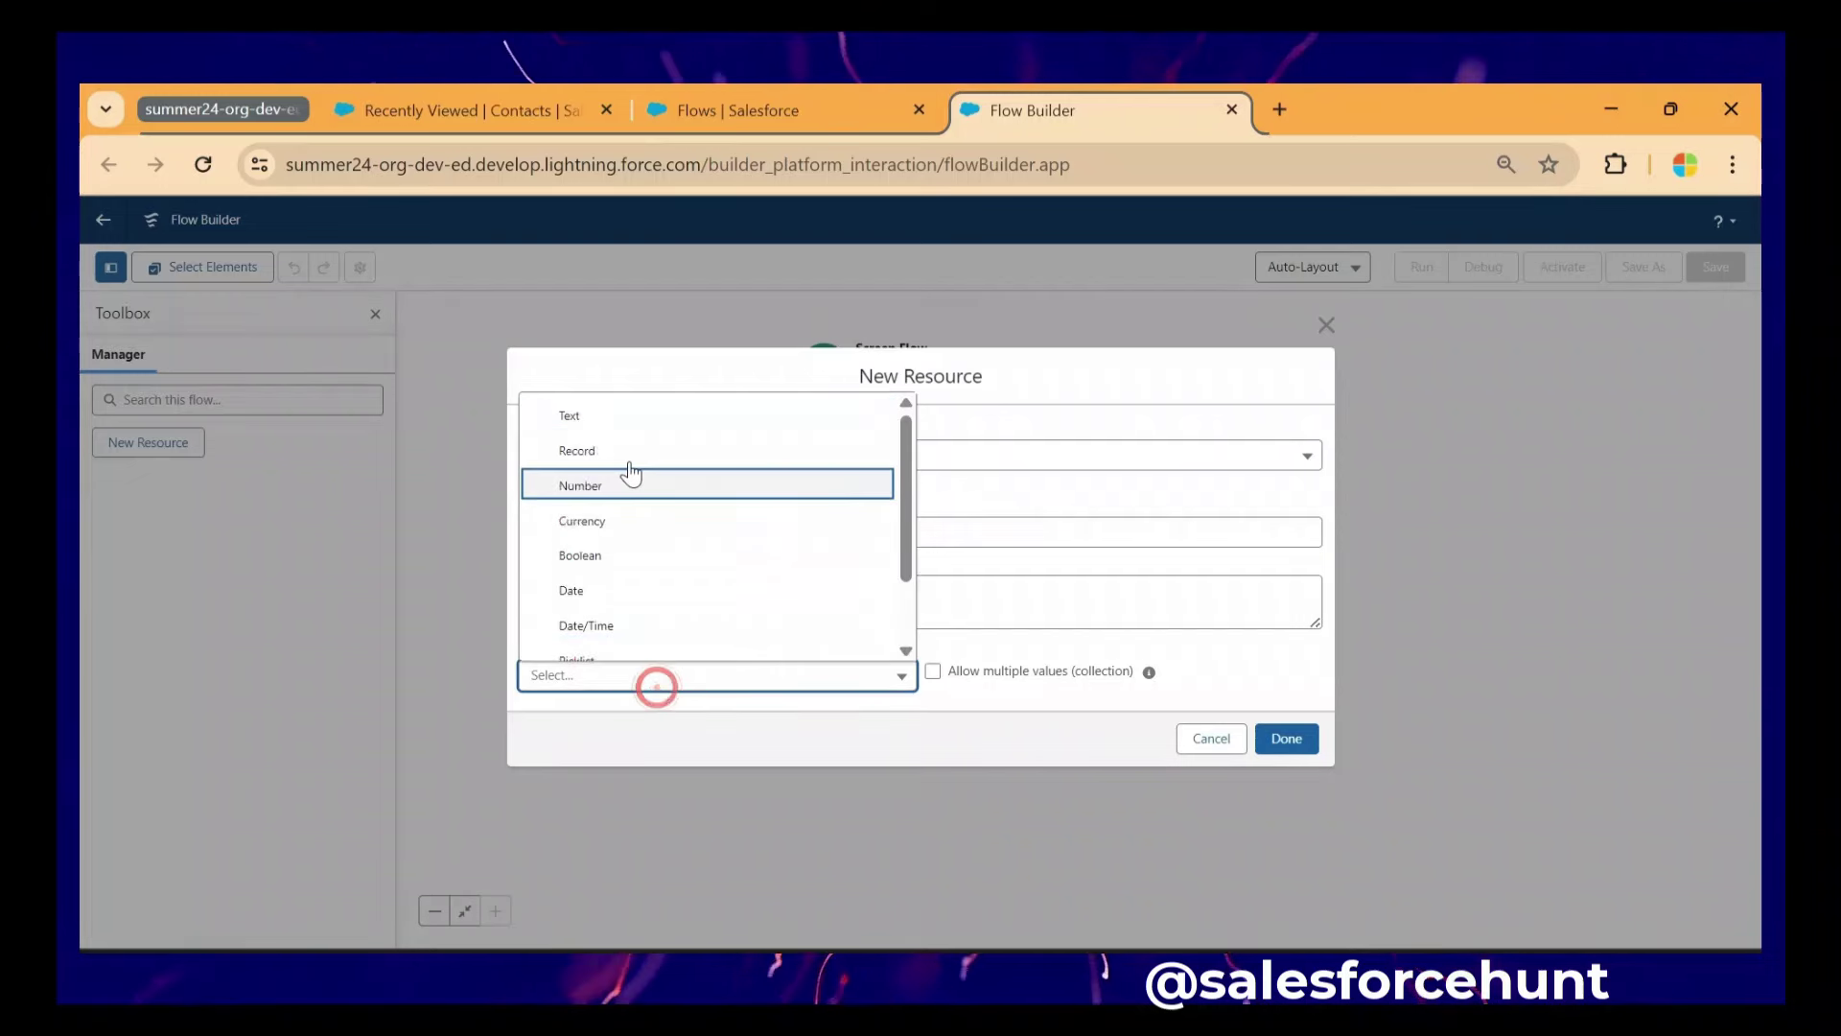
click(628, 422)
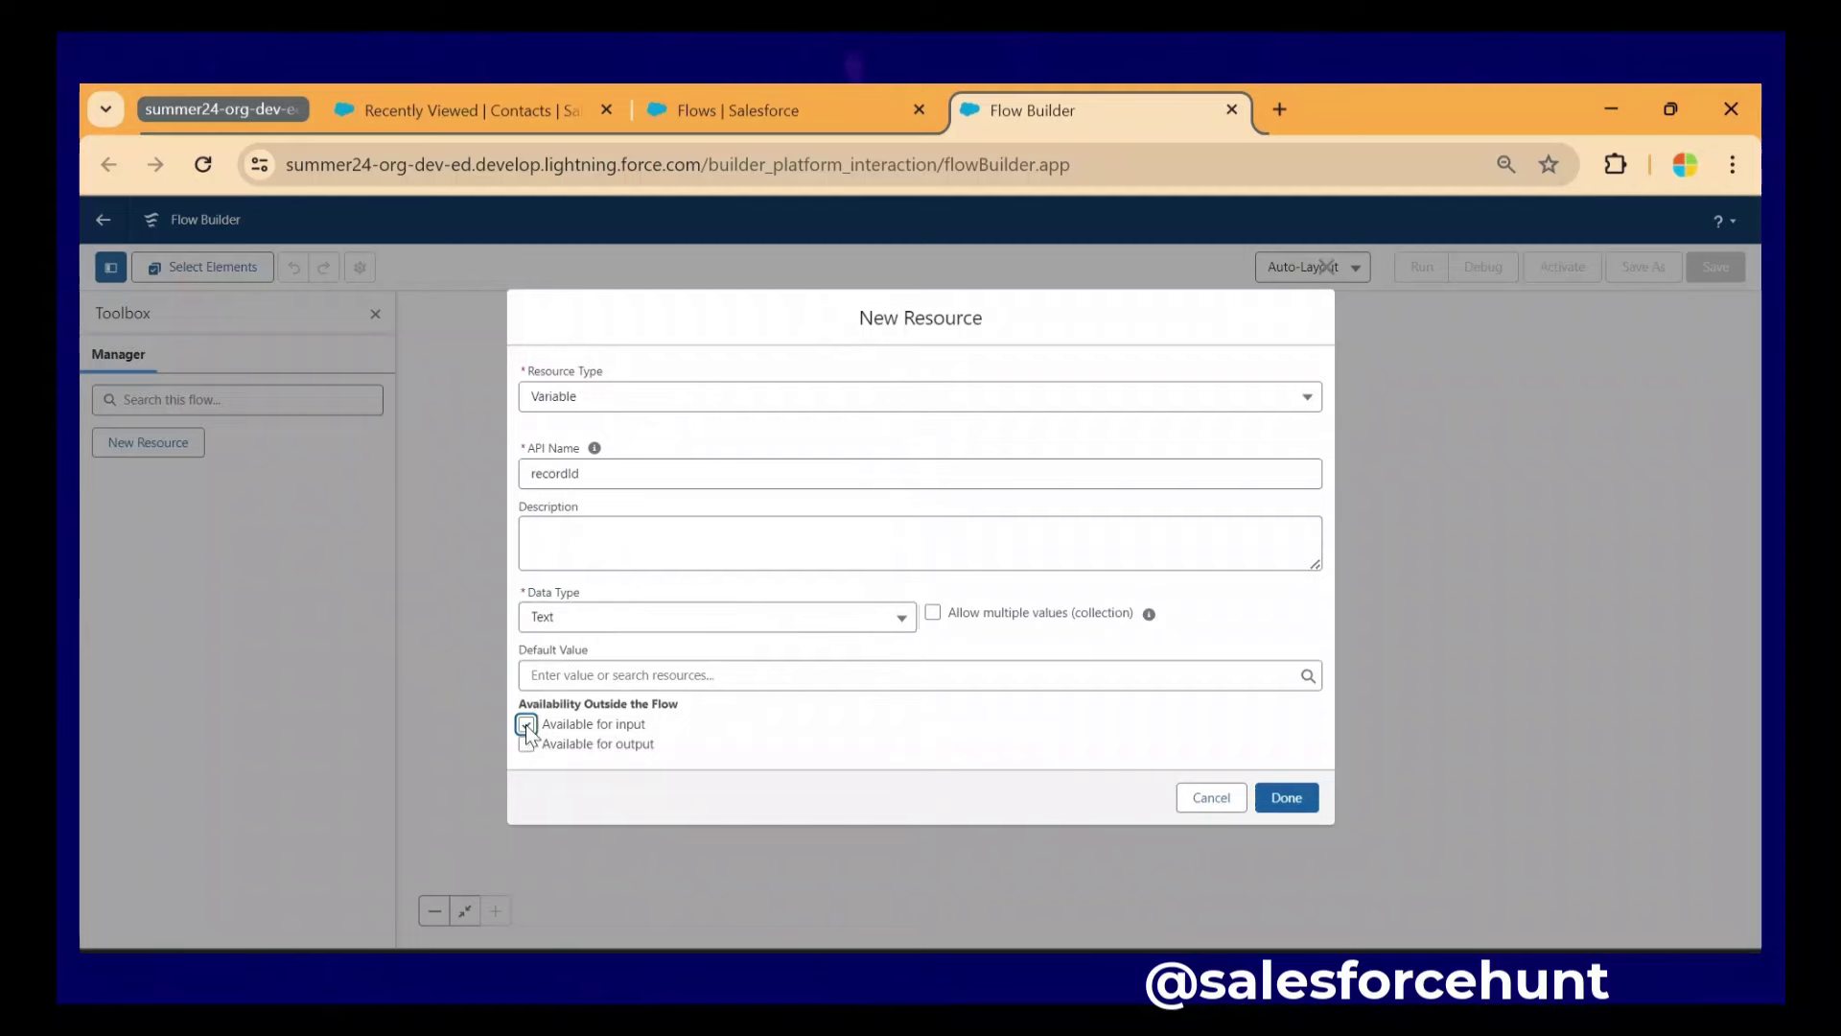
click(1287, 797)
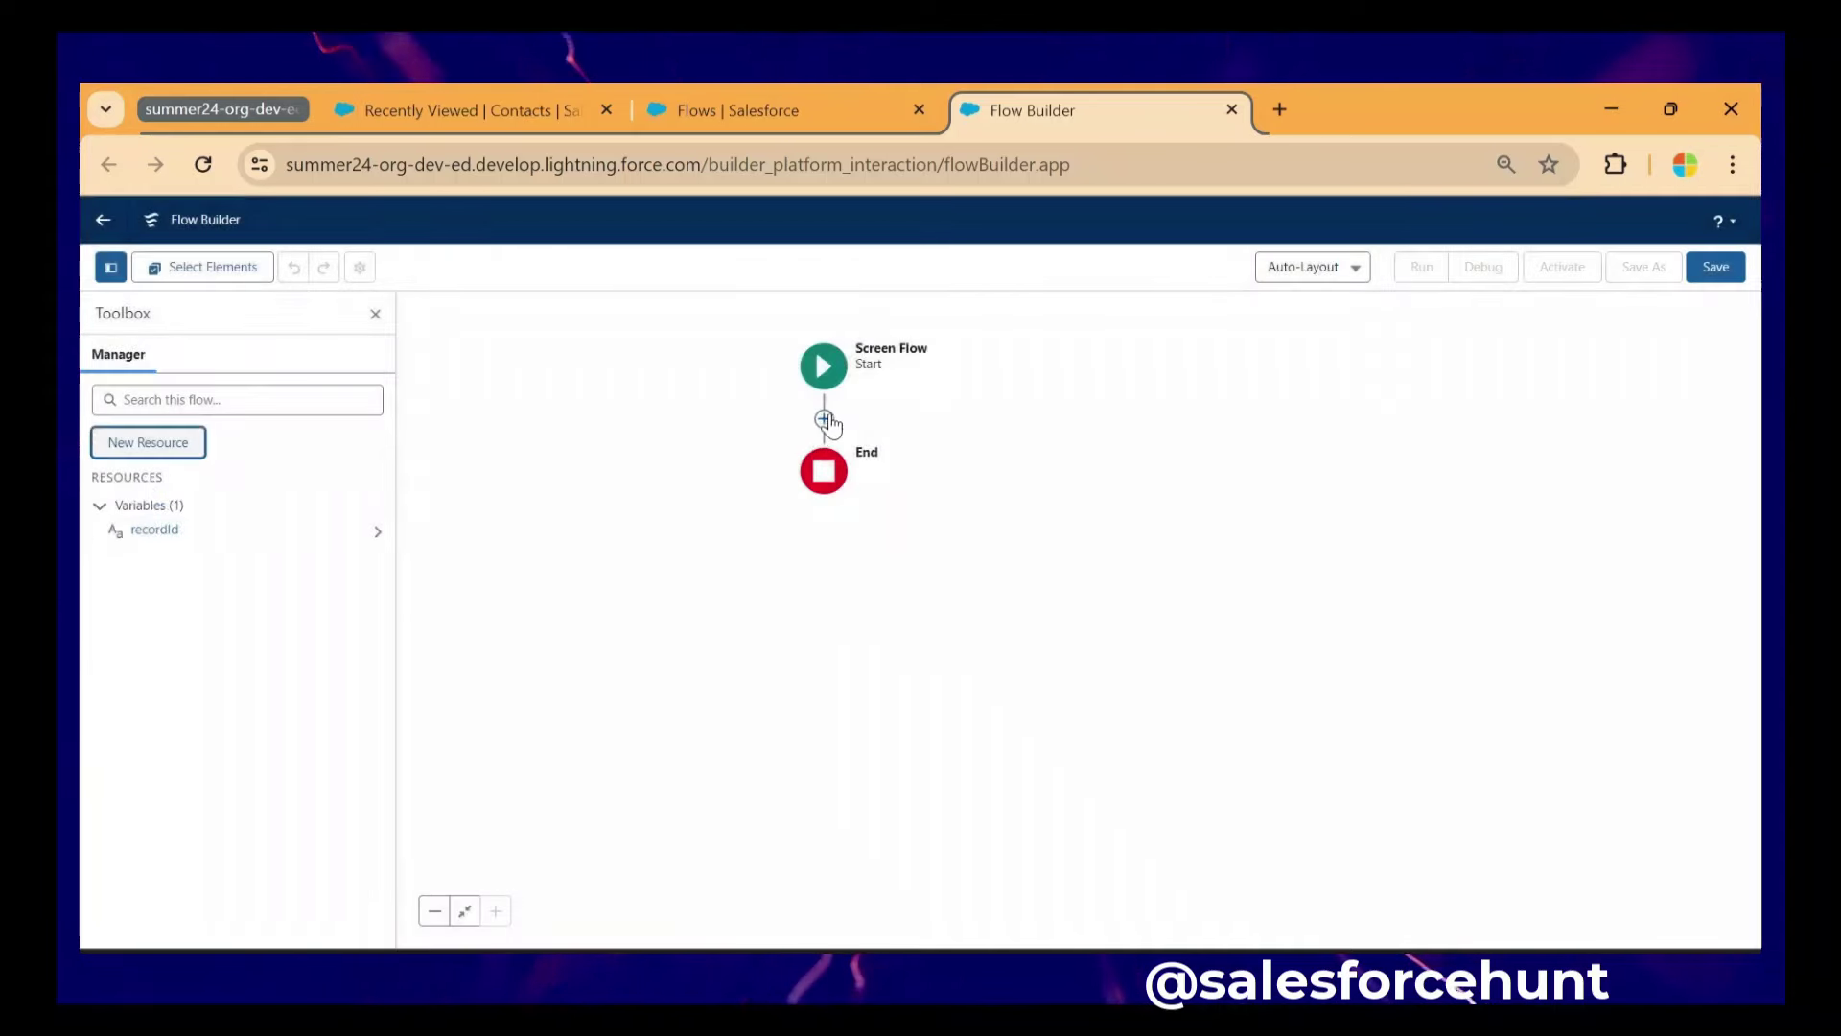
- Add the Lock Record action between the flow's Start and End, keeping its default label
click(825, 419)
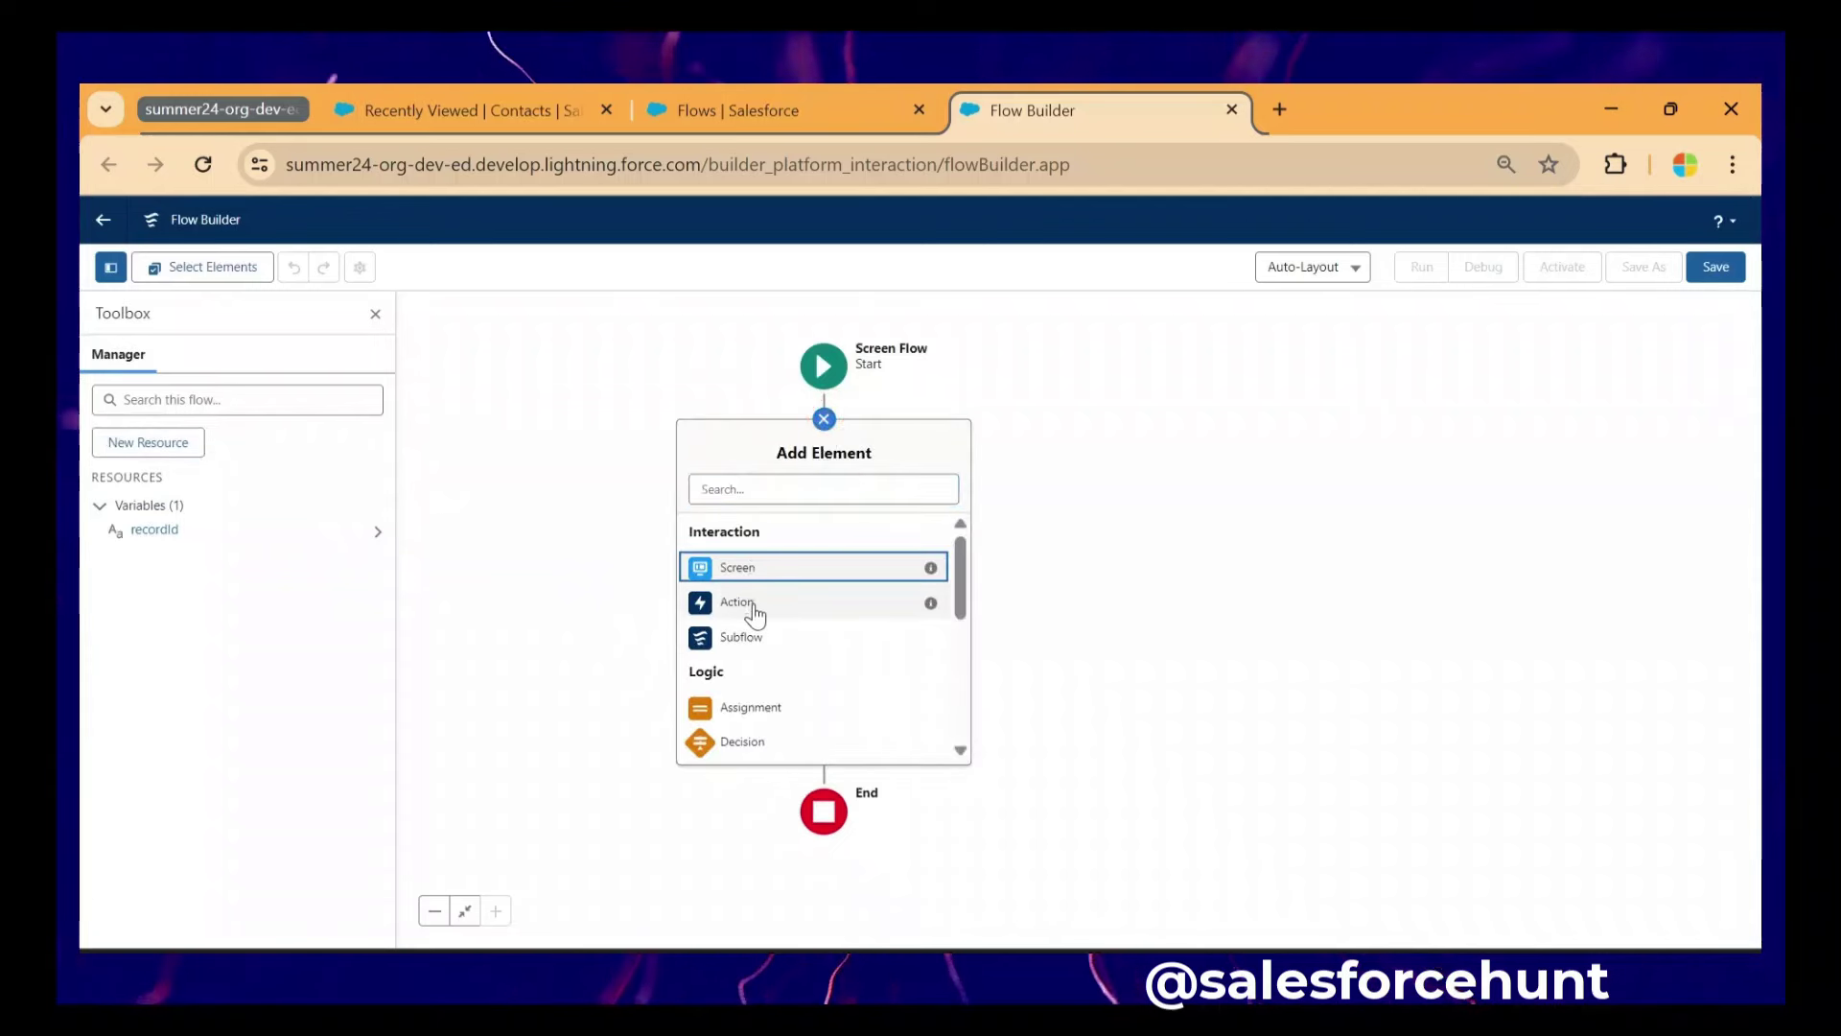
click(751, 610)
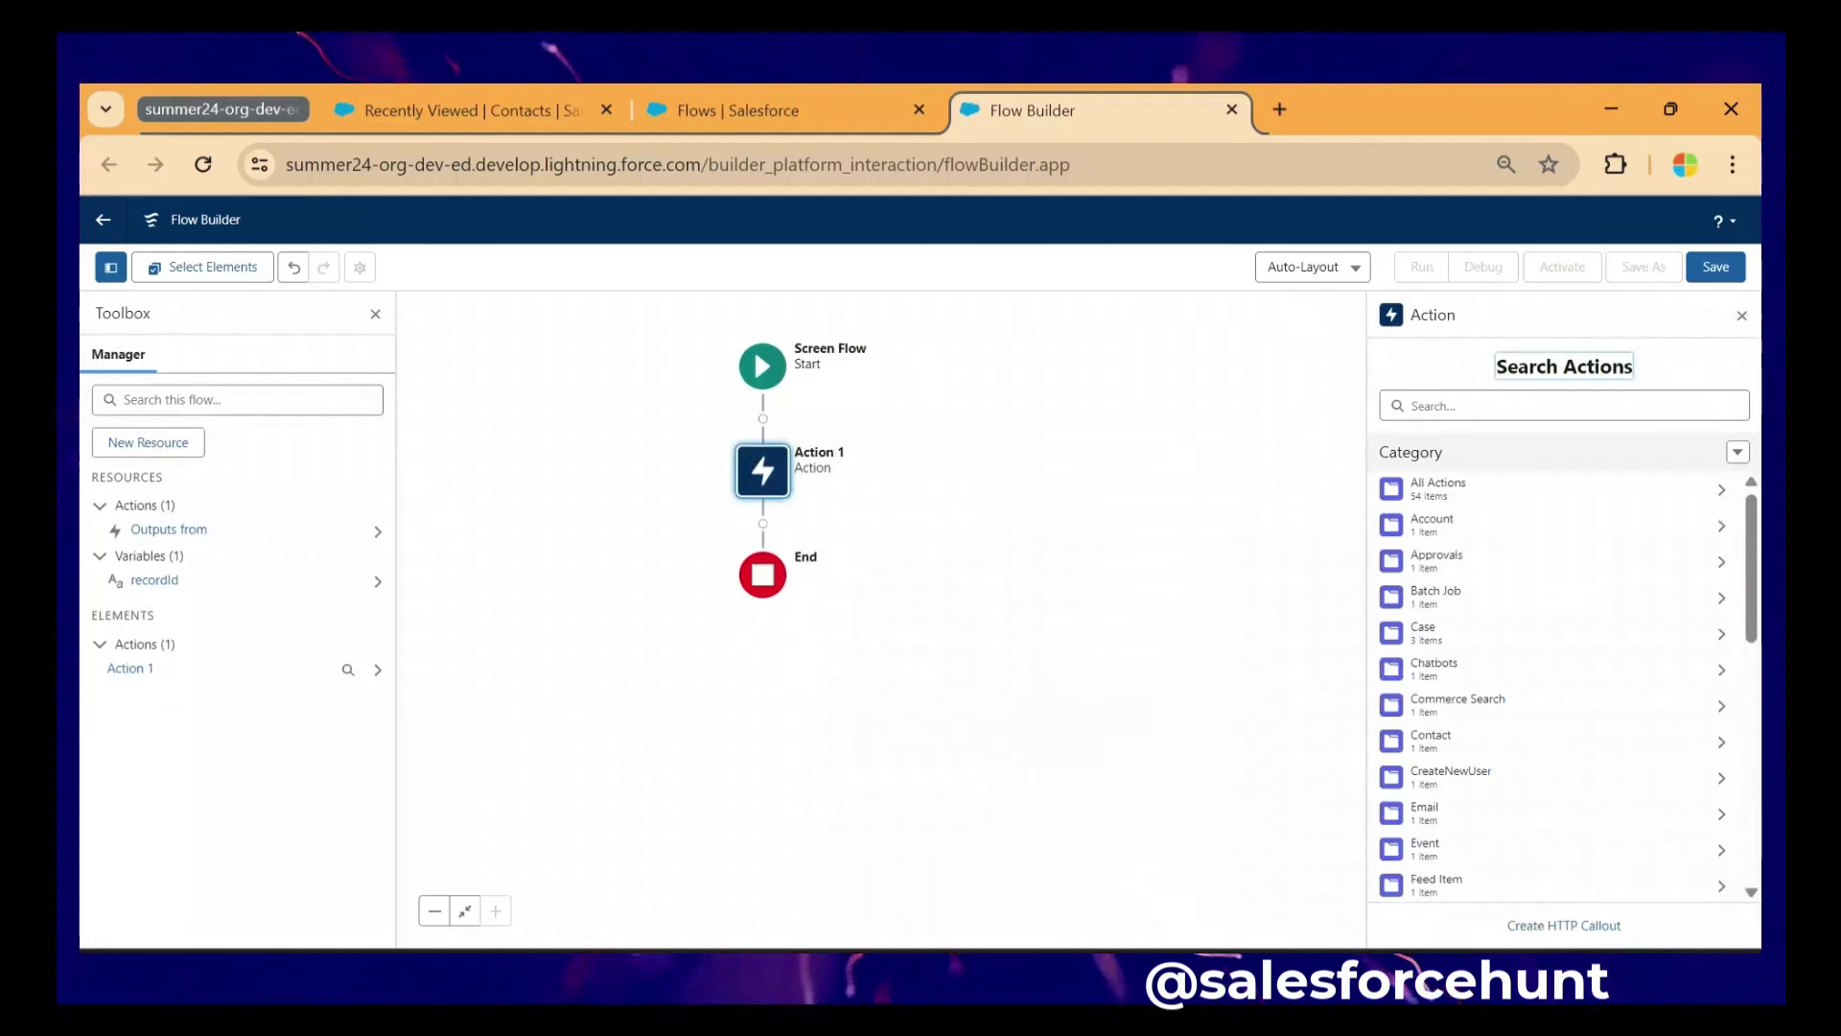
click(1535, 406)
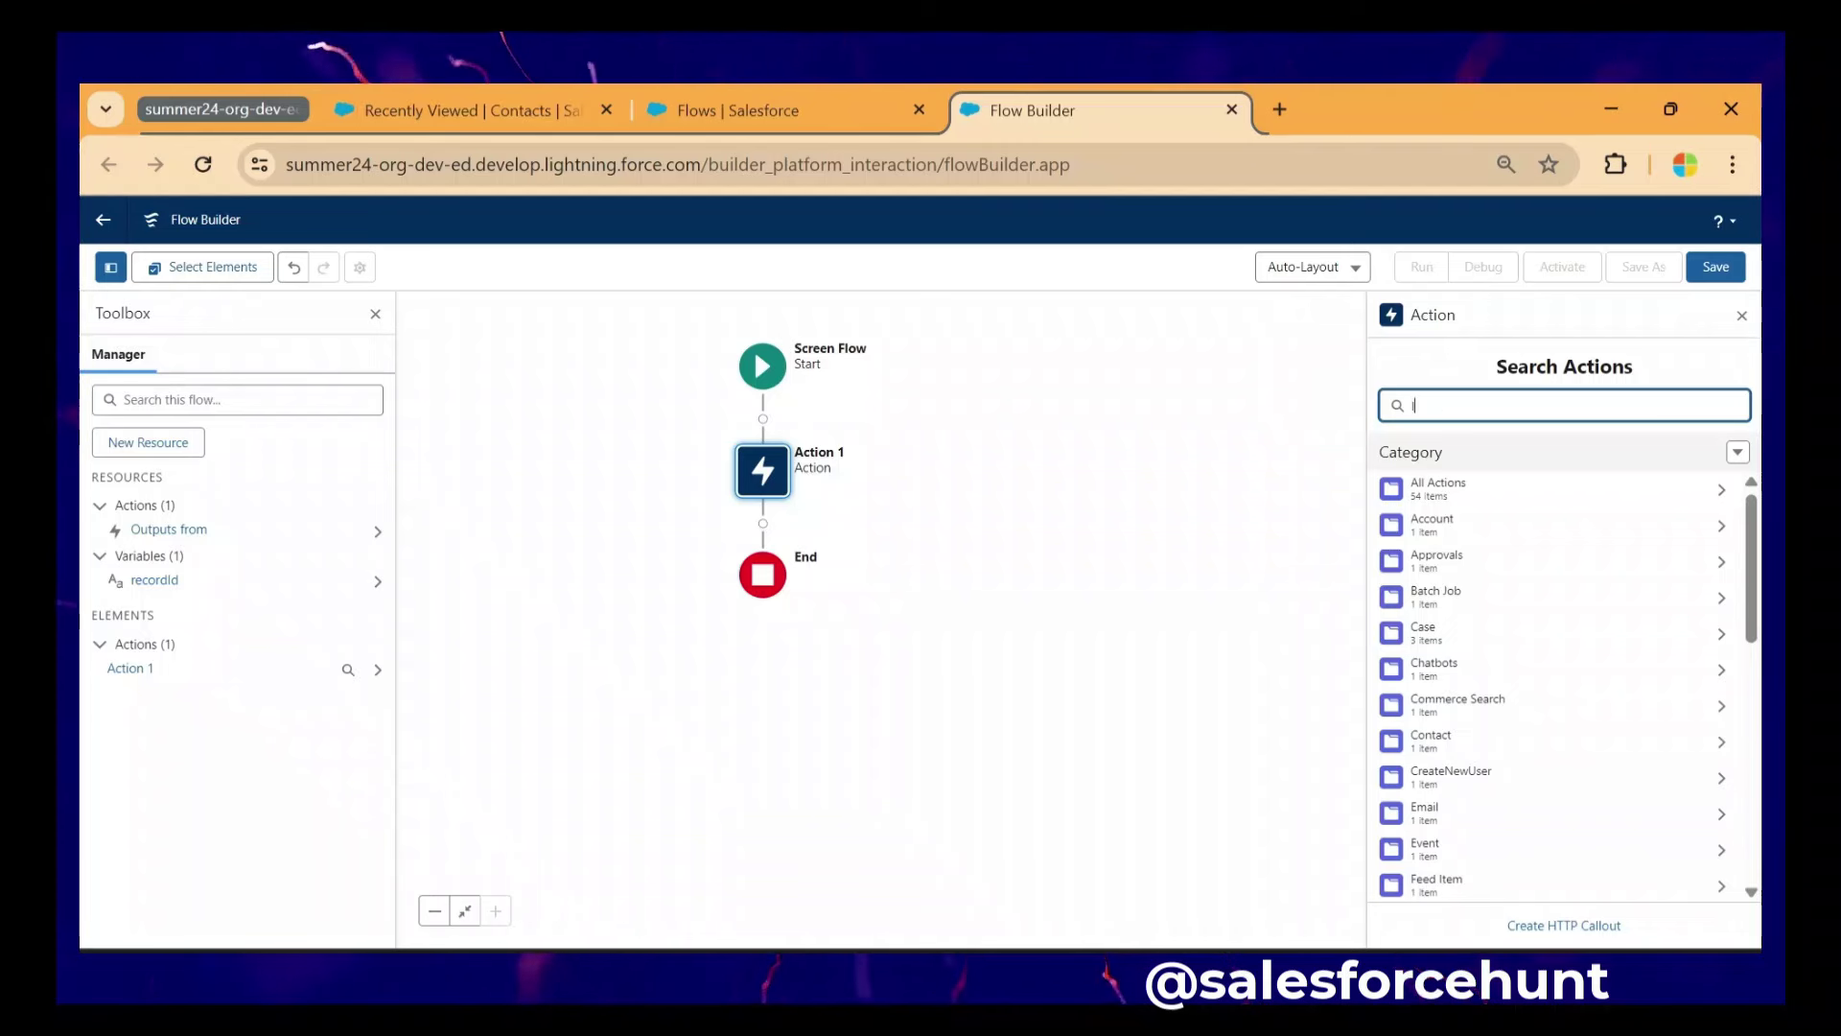
text(lock)
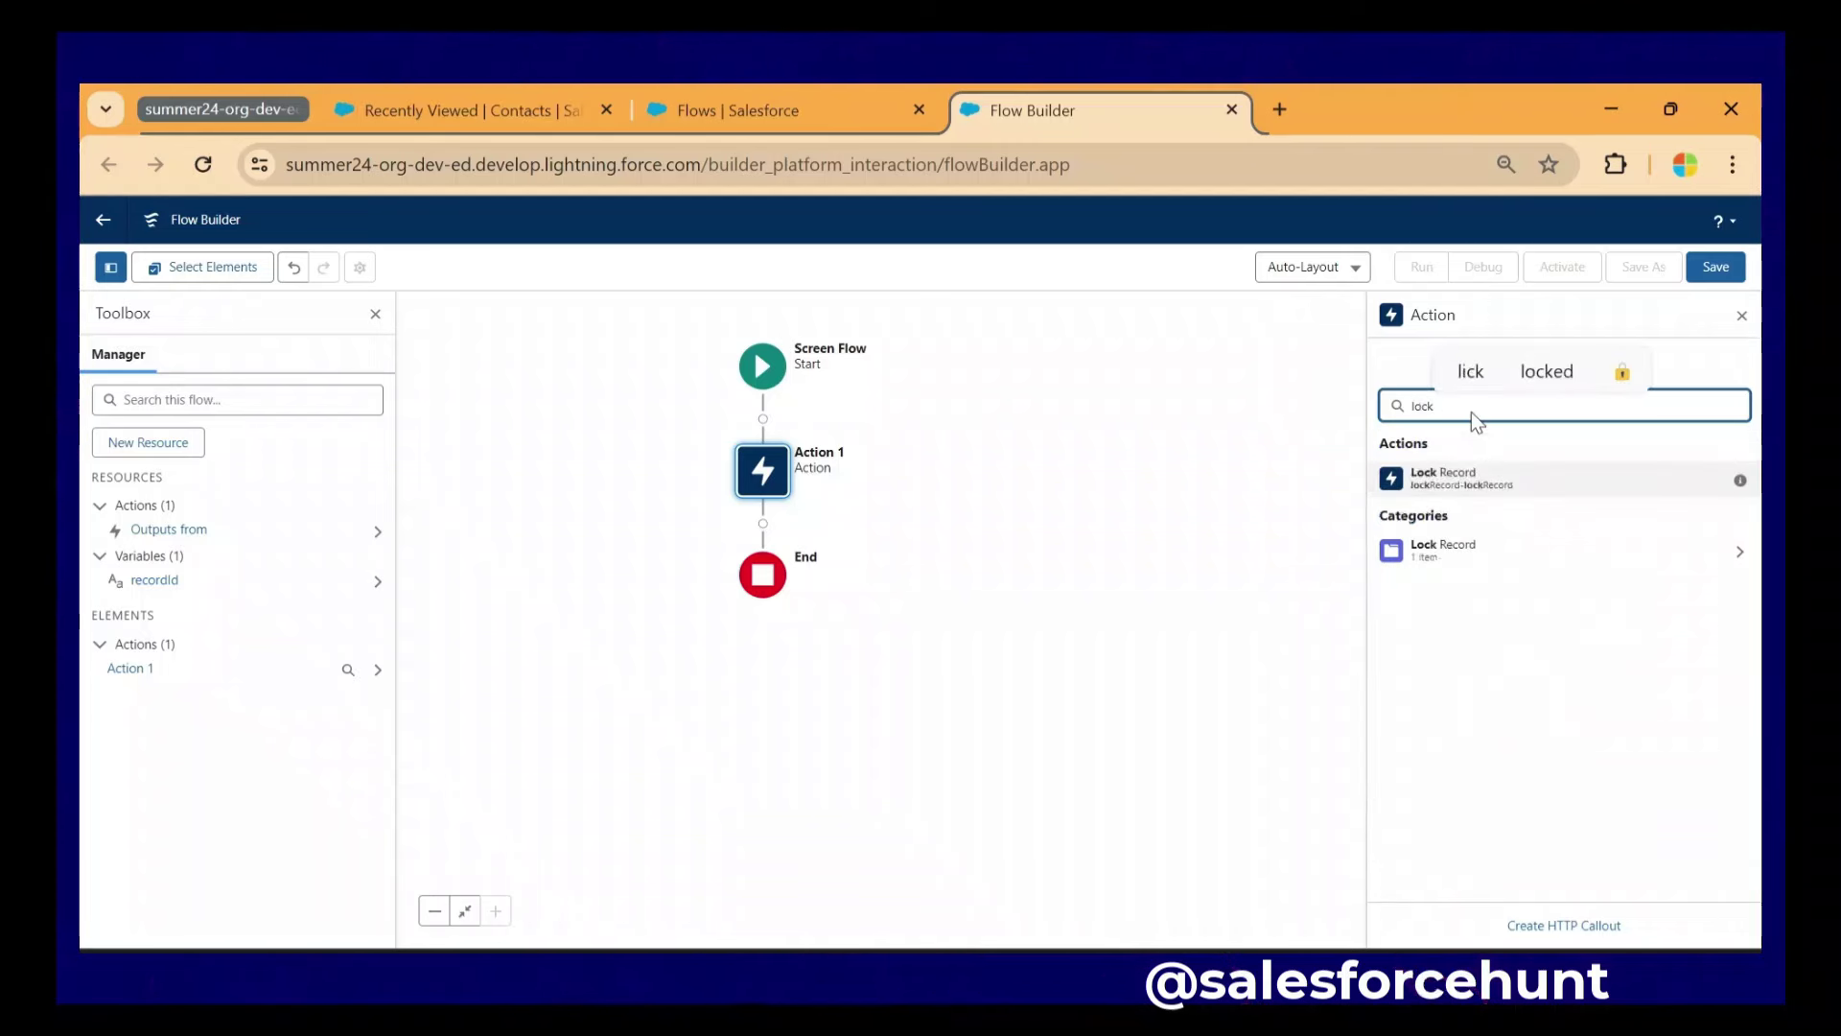
click(1492, 485)
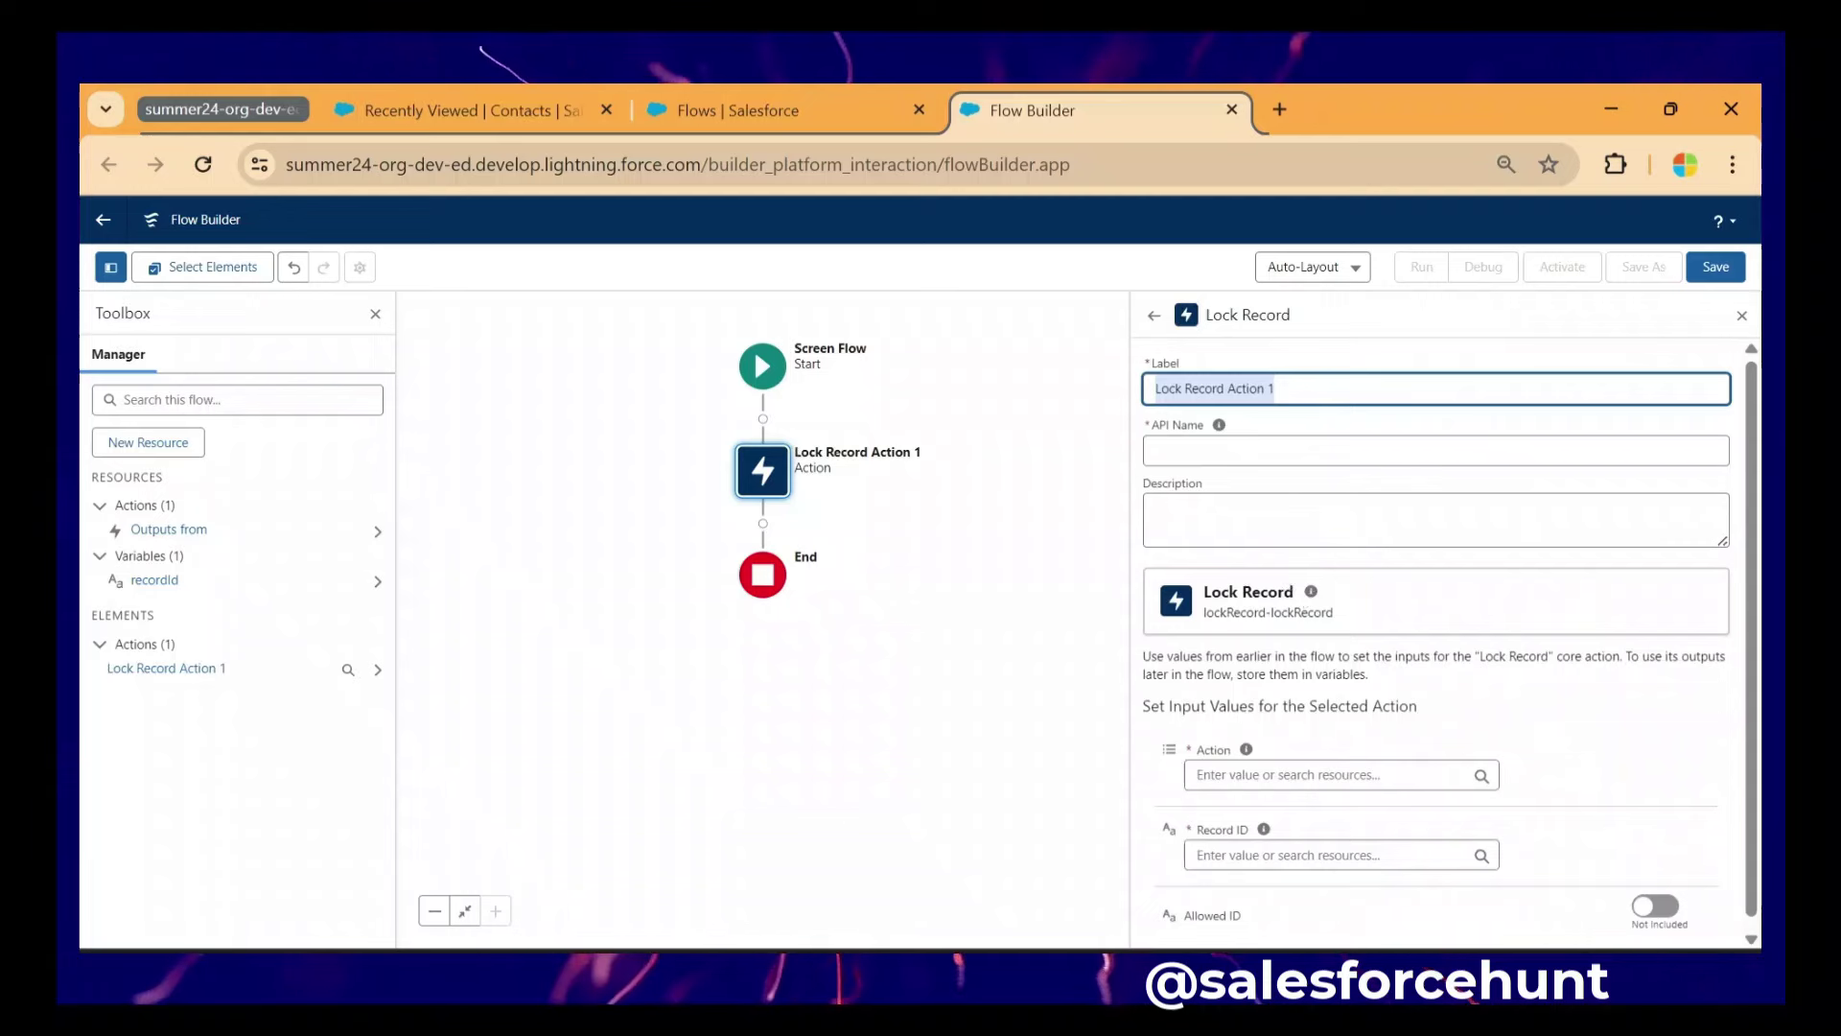
click(1219, 424)
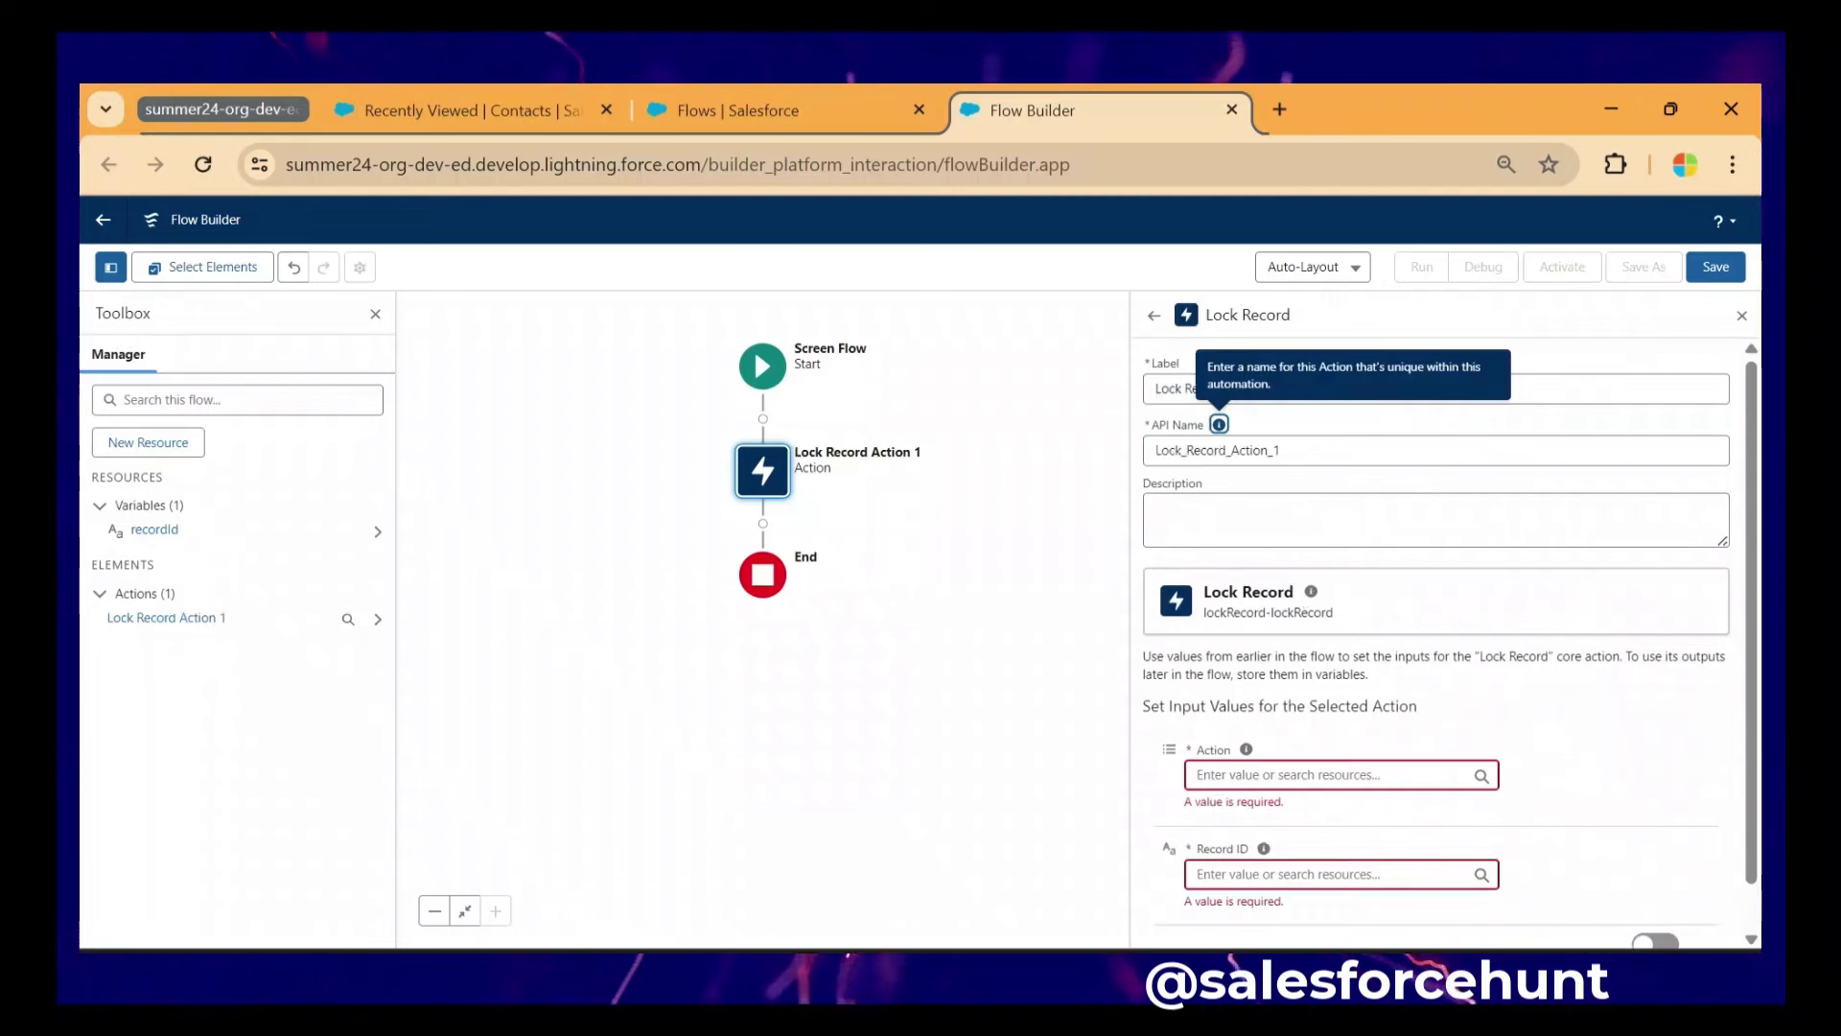
click(1377, 427)
click(1274, 388)
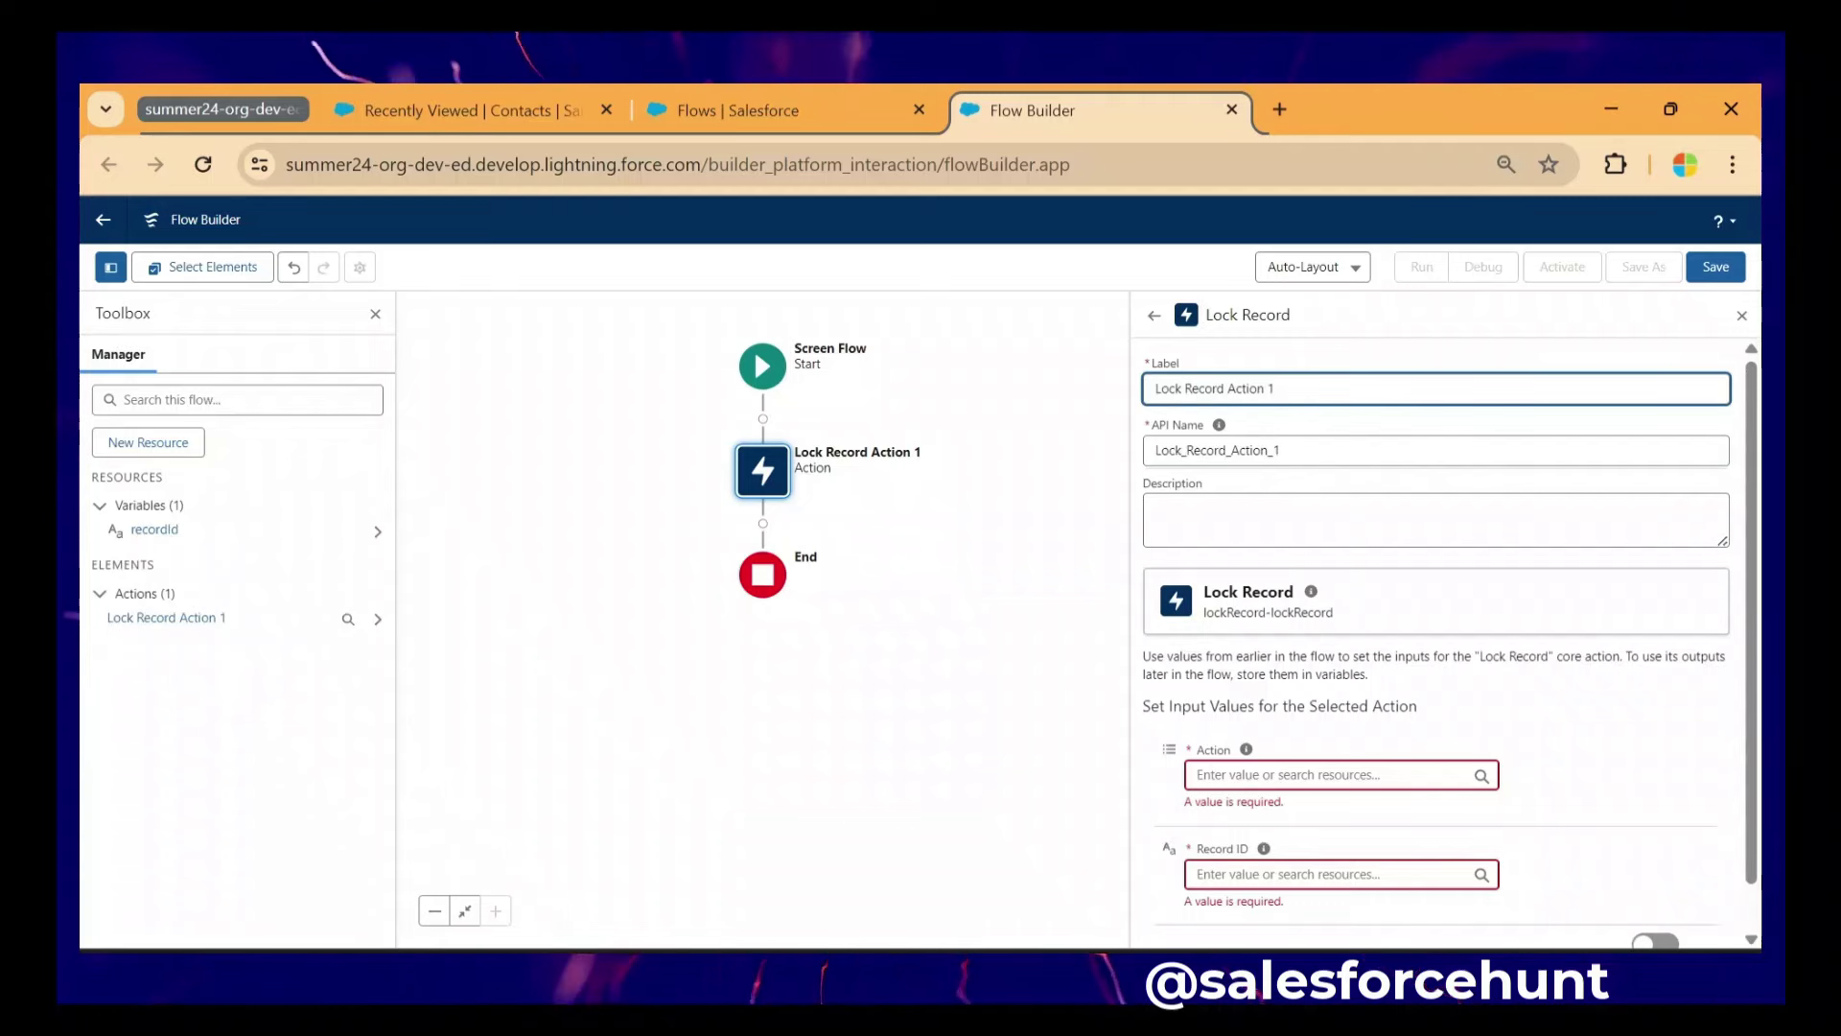
scroll(1306, 648, down, 1)
scroll(1438, 633, down, 1)
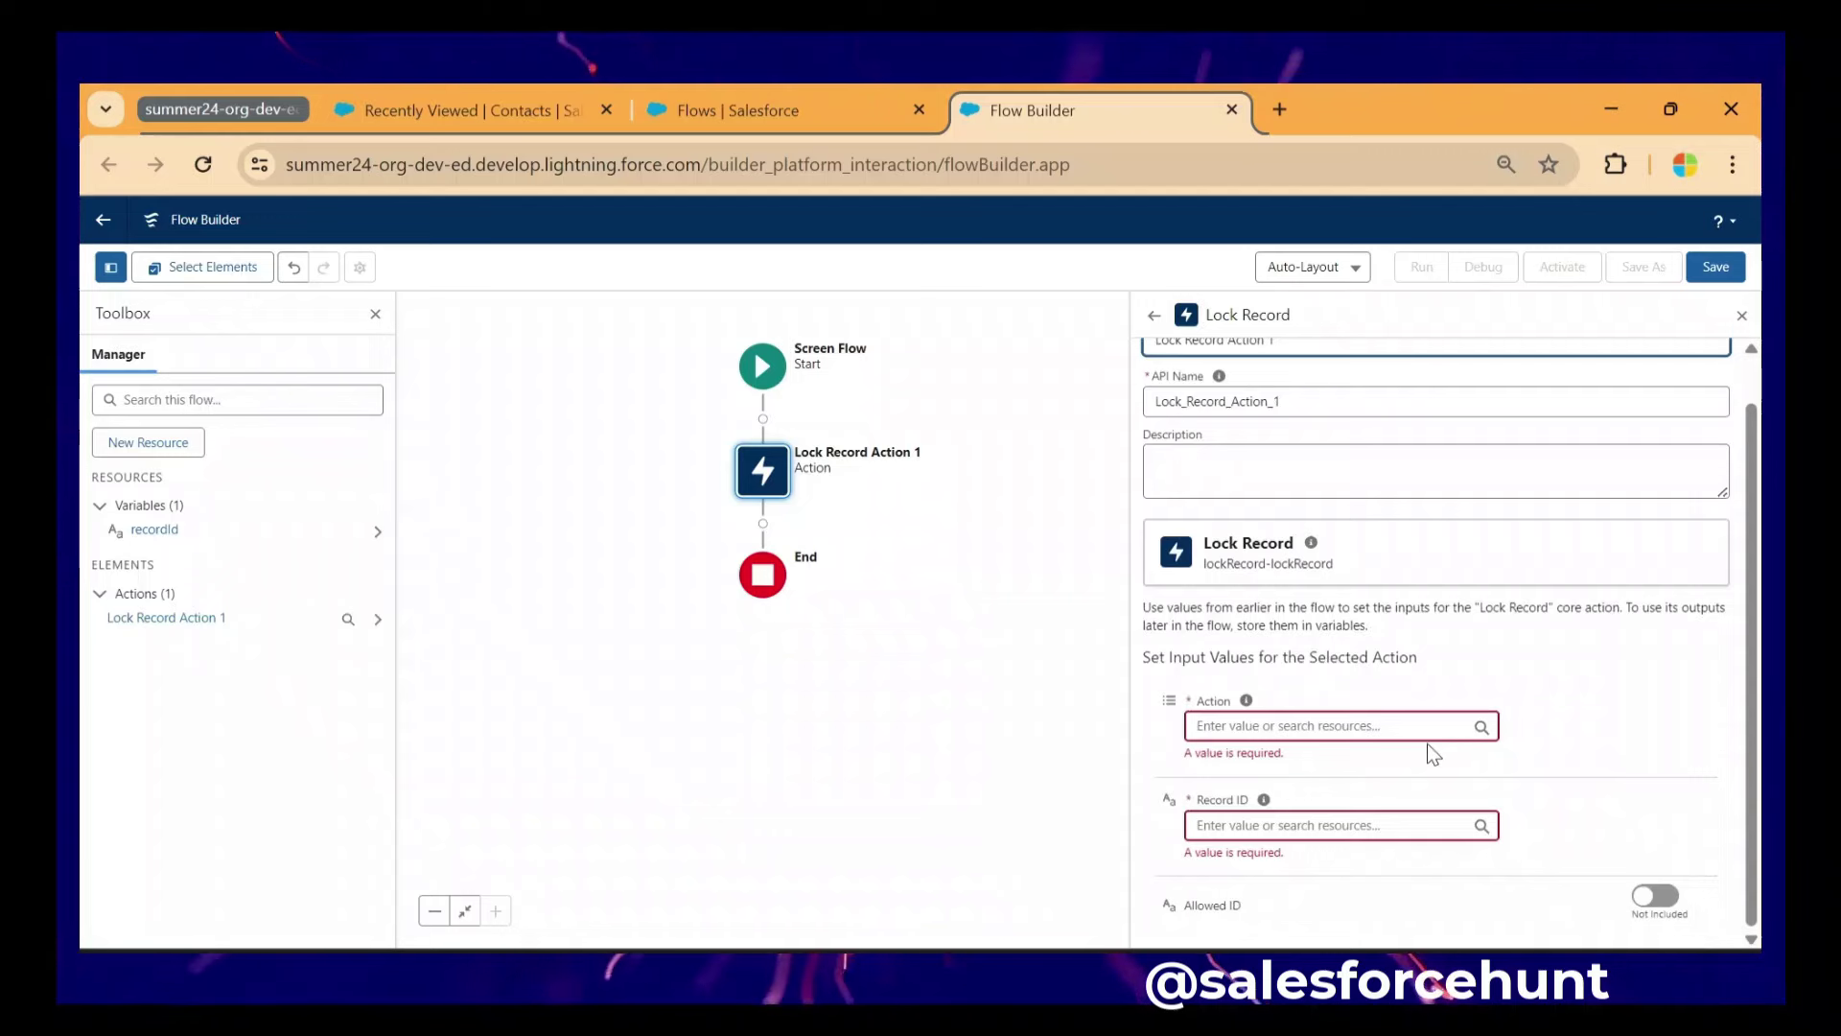
mouse_move(1144, 680)
mouse_down()
mouse_move(1498, 888)
mouse_move(1543, 873)
mouse_up()
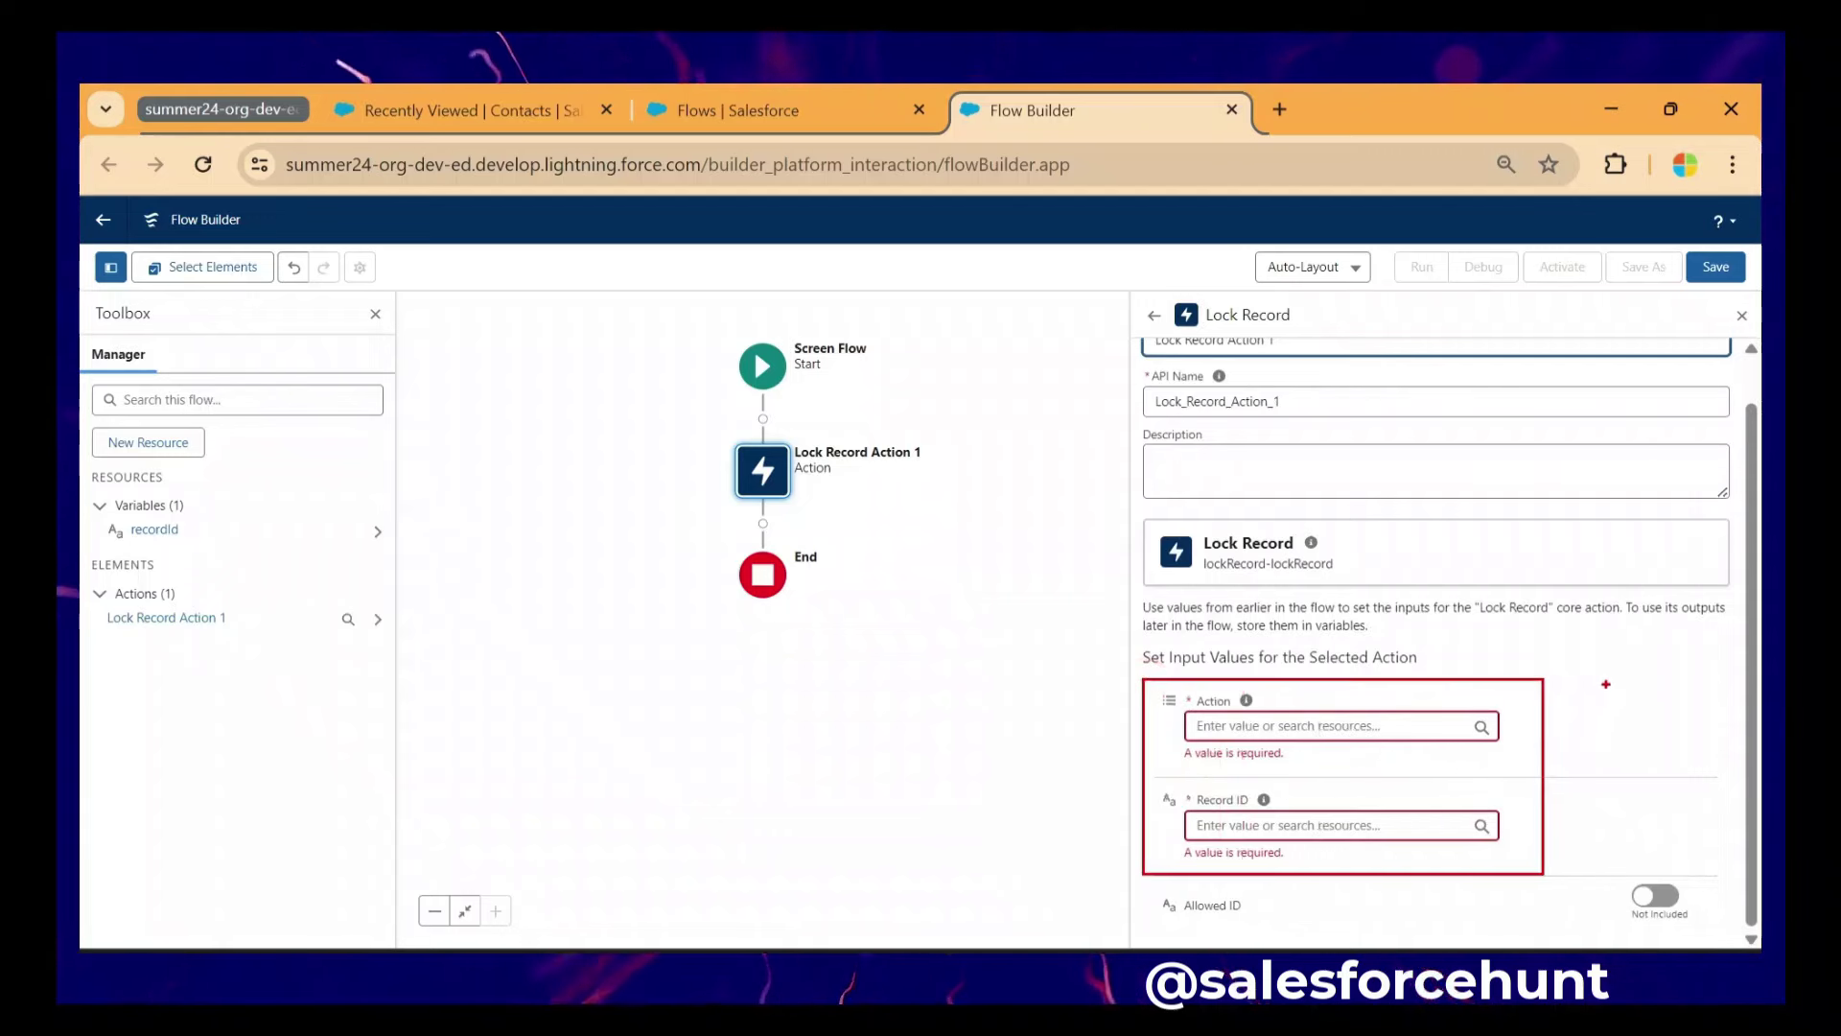
drag(1577, 732, 1670, 680)
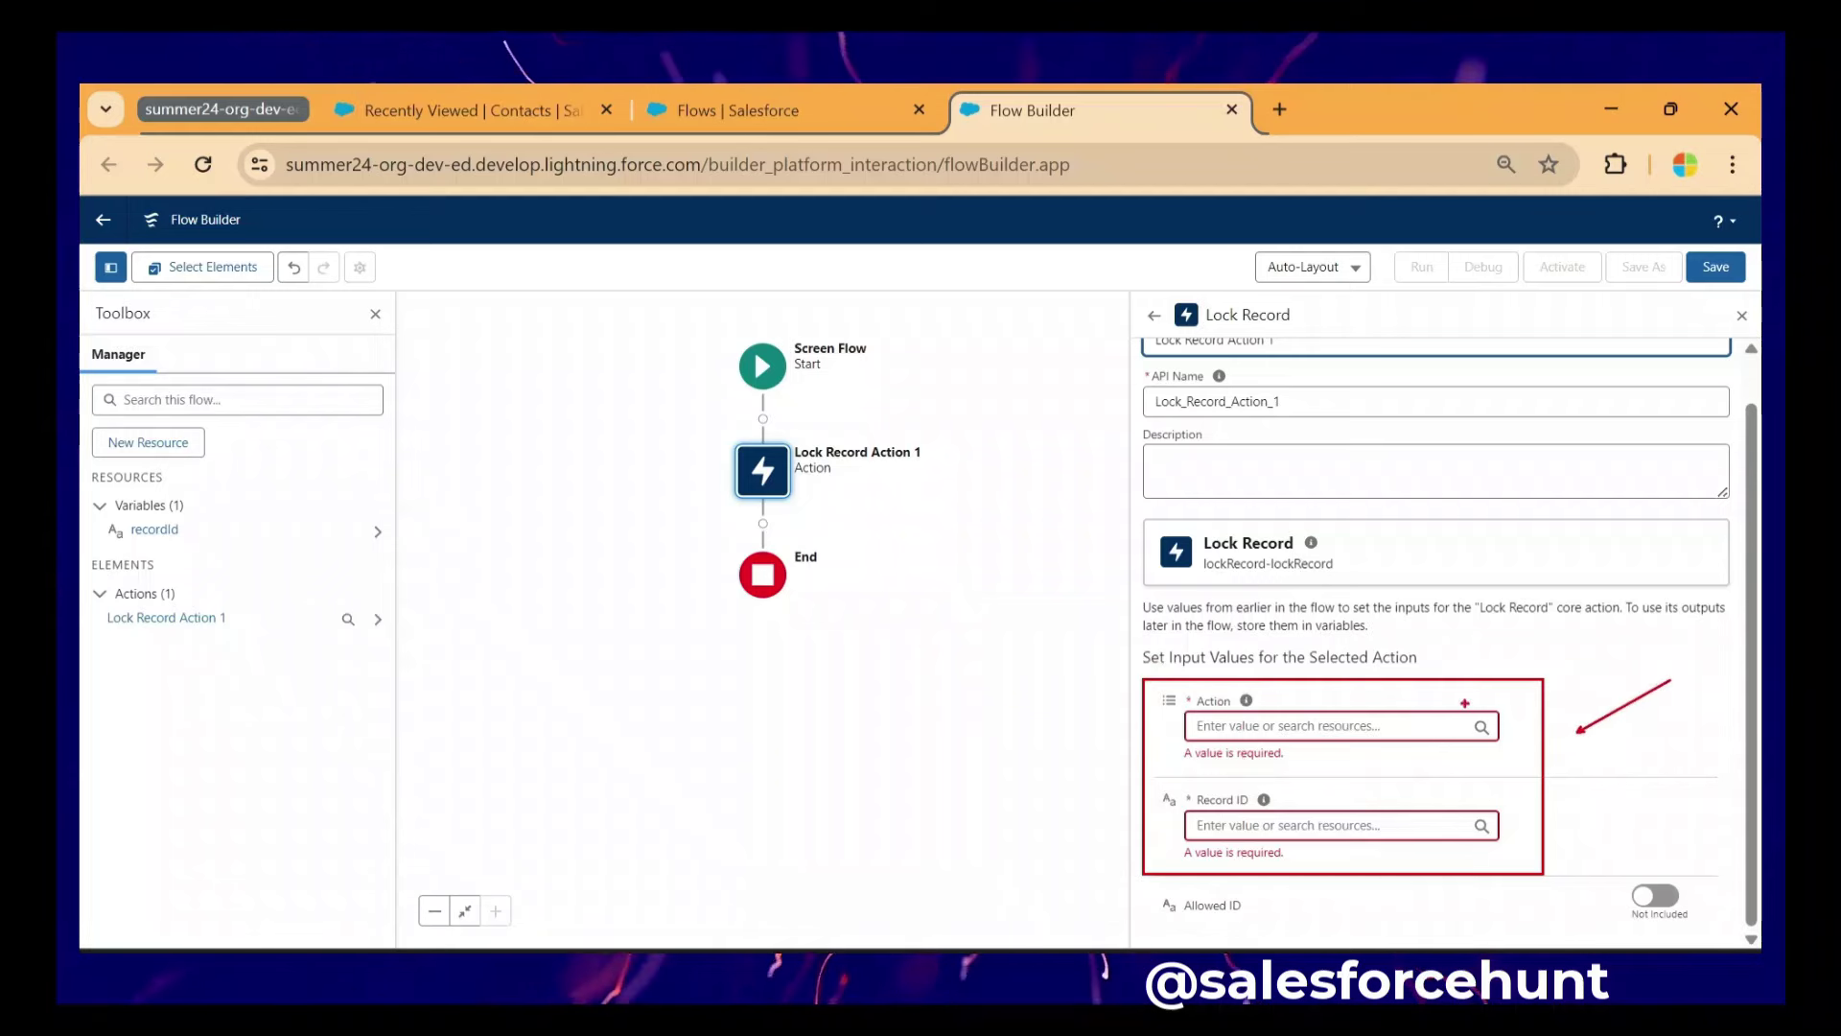
drag(1157, 888, 1220, 944)
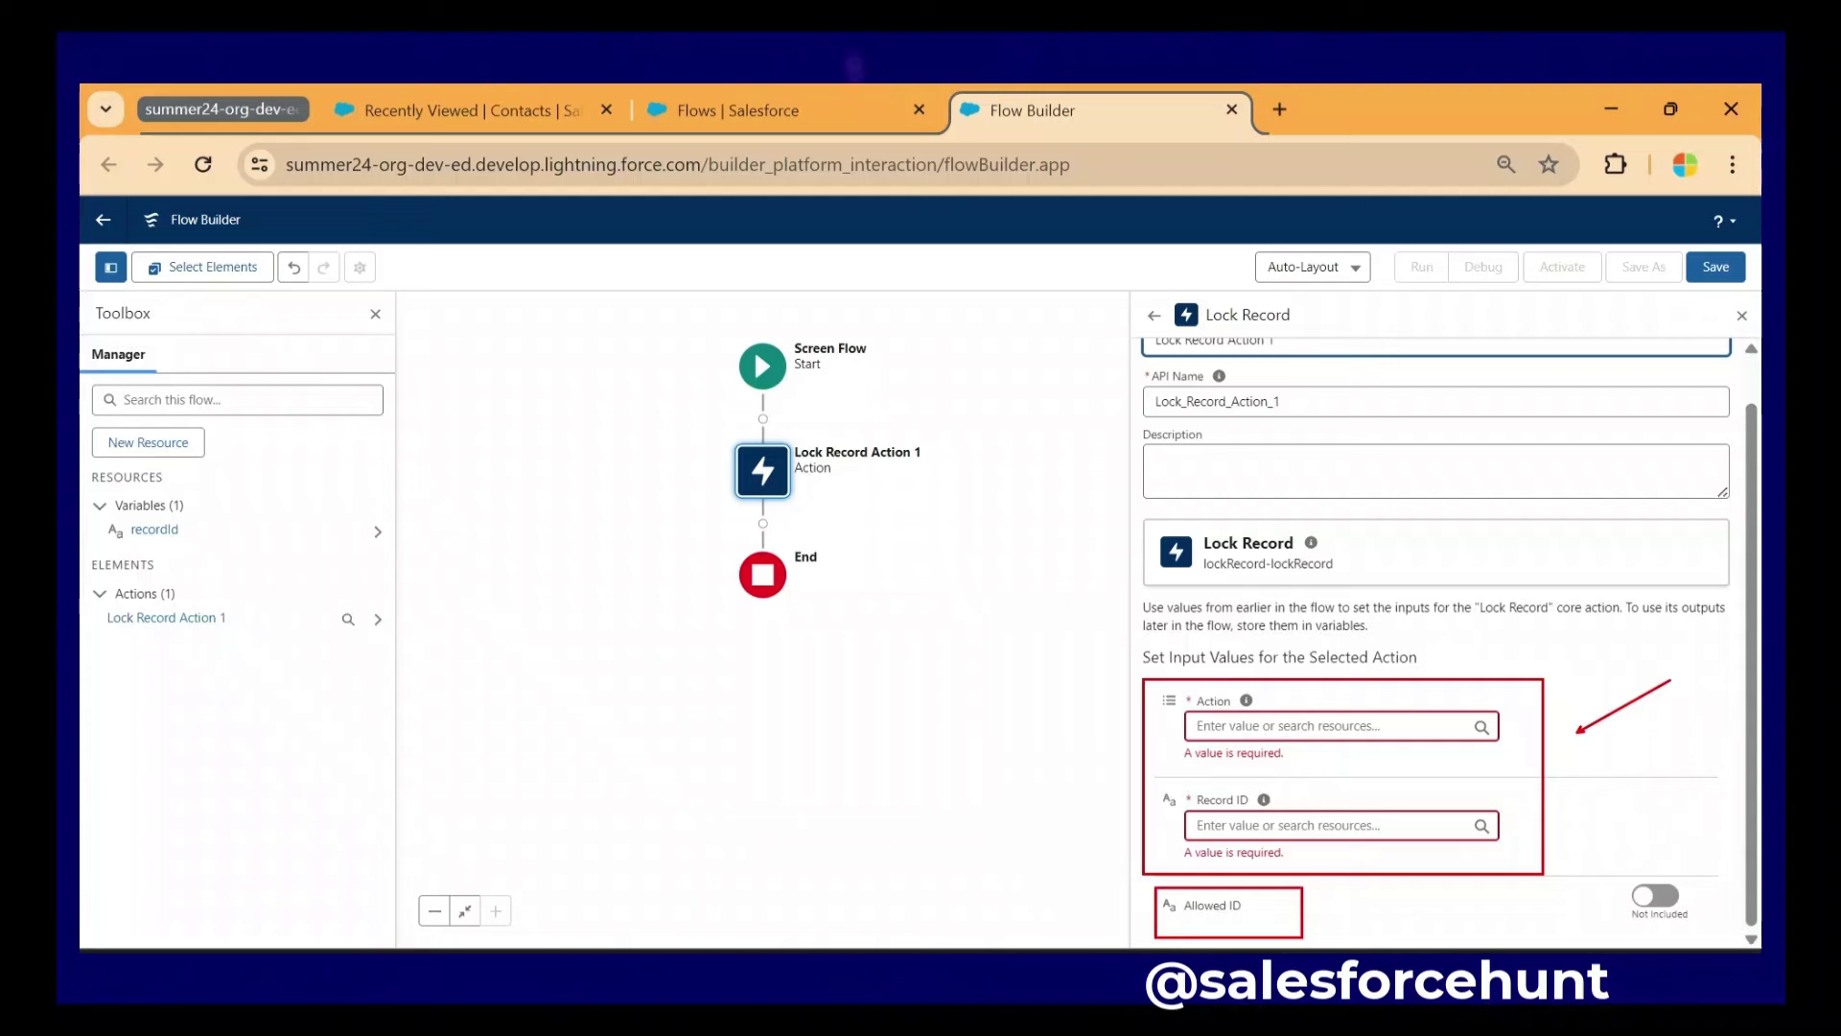
drag(1419, 695, 1497, 639)
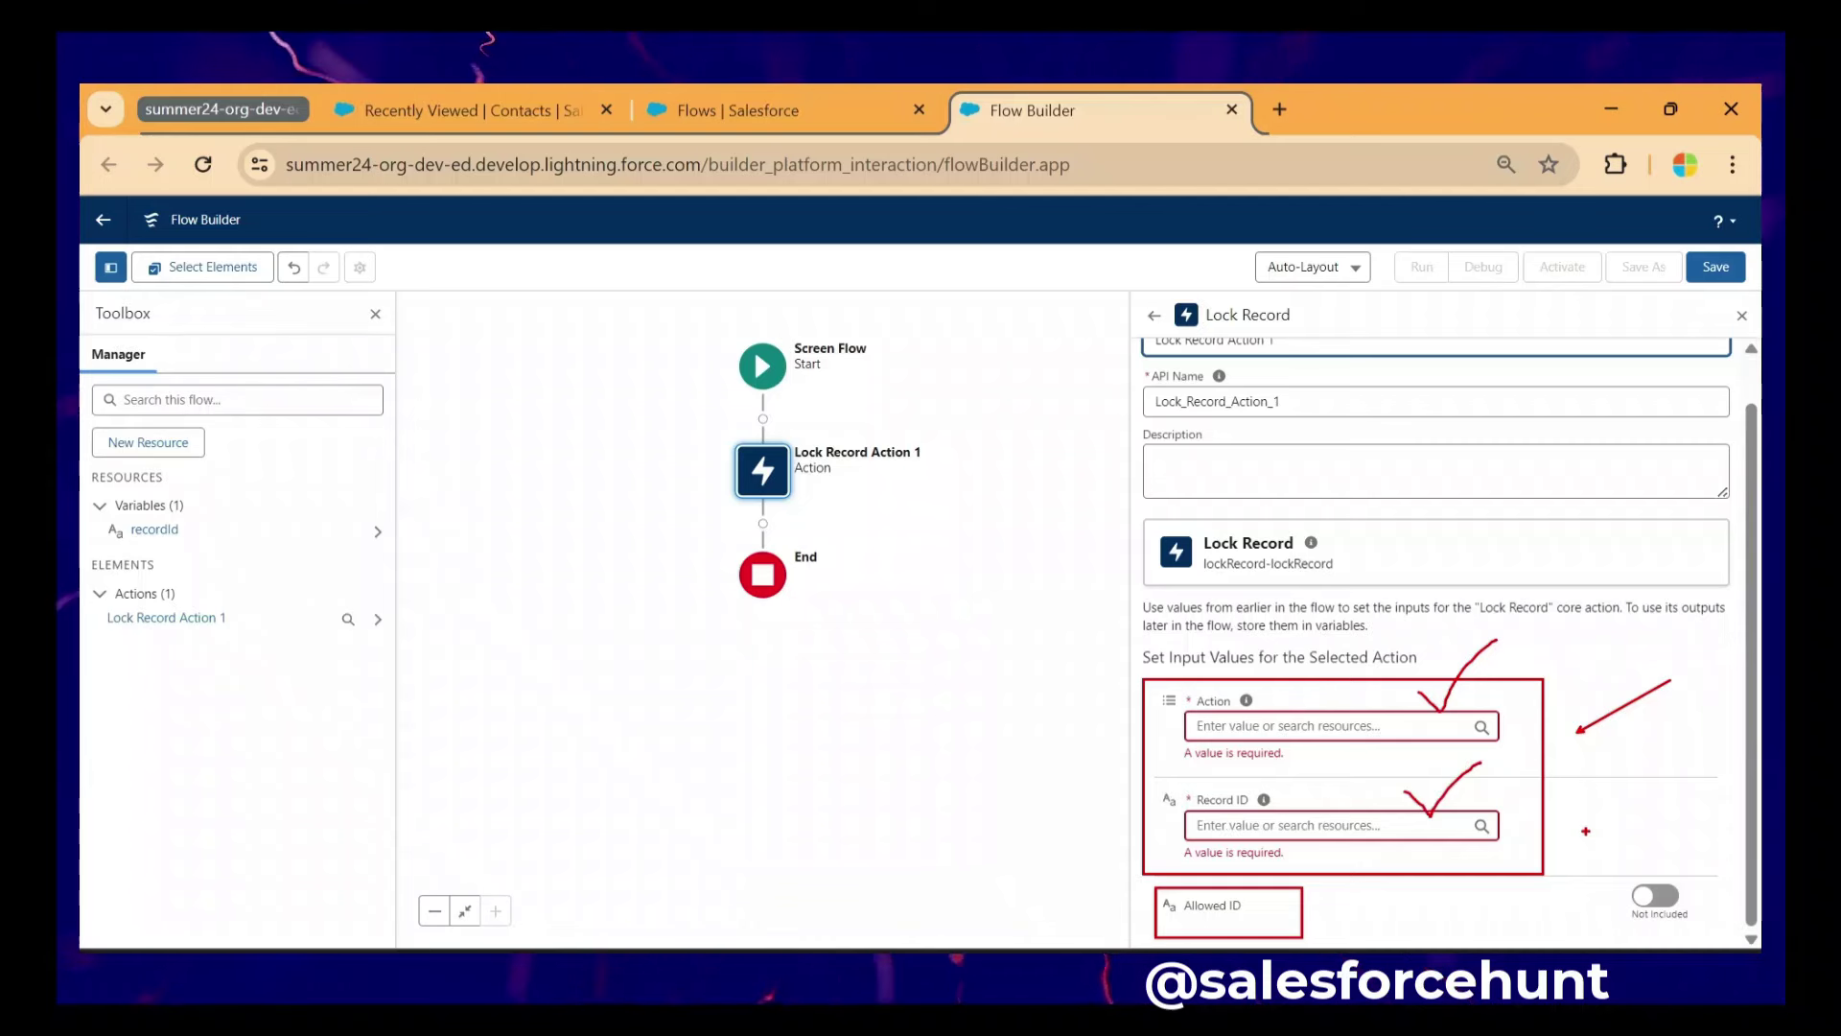
key(Escape)
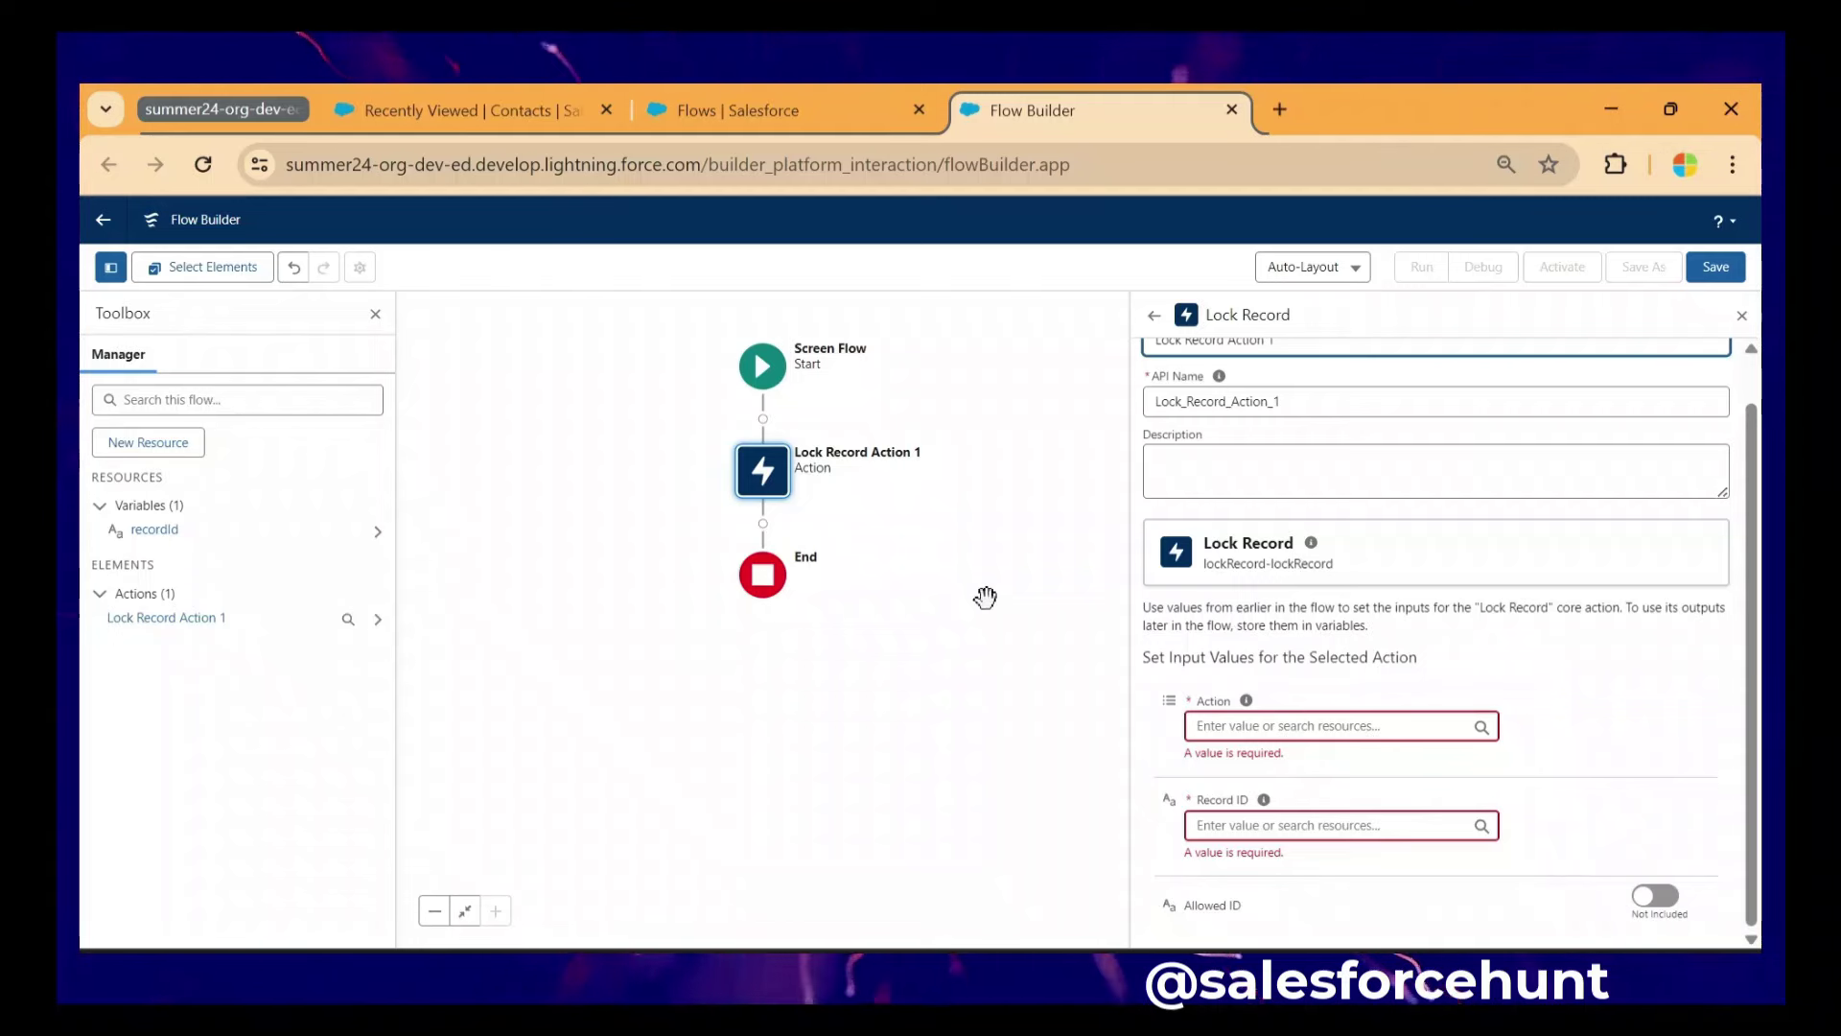
mouse_move(948, 390)
mouse_down()
mouse_move(954, 443)
mouse_move(990, 434)
mouse_move(1001, 383)
mouse_move(1118, 415)
mouse_up()
drag(1160, 344, 1149, 456)
click(1161, 343)
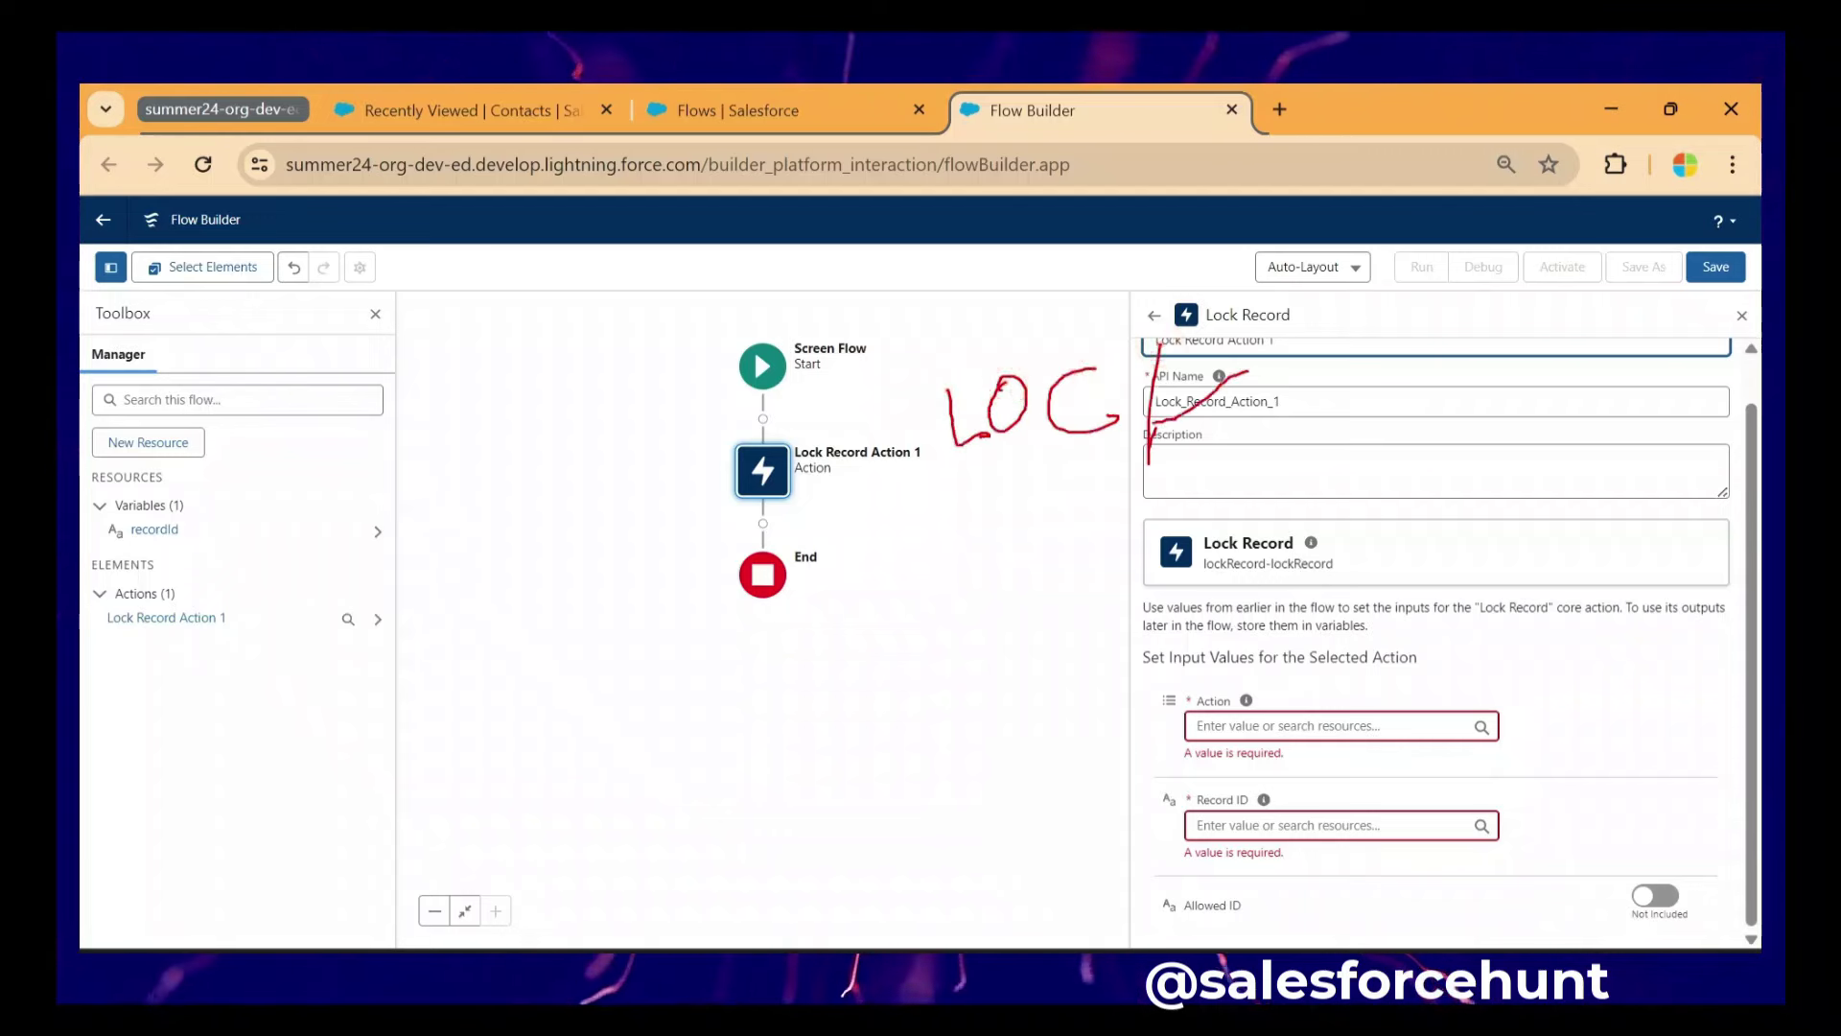
drag(1031, 547, 1053, 564)
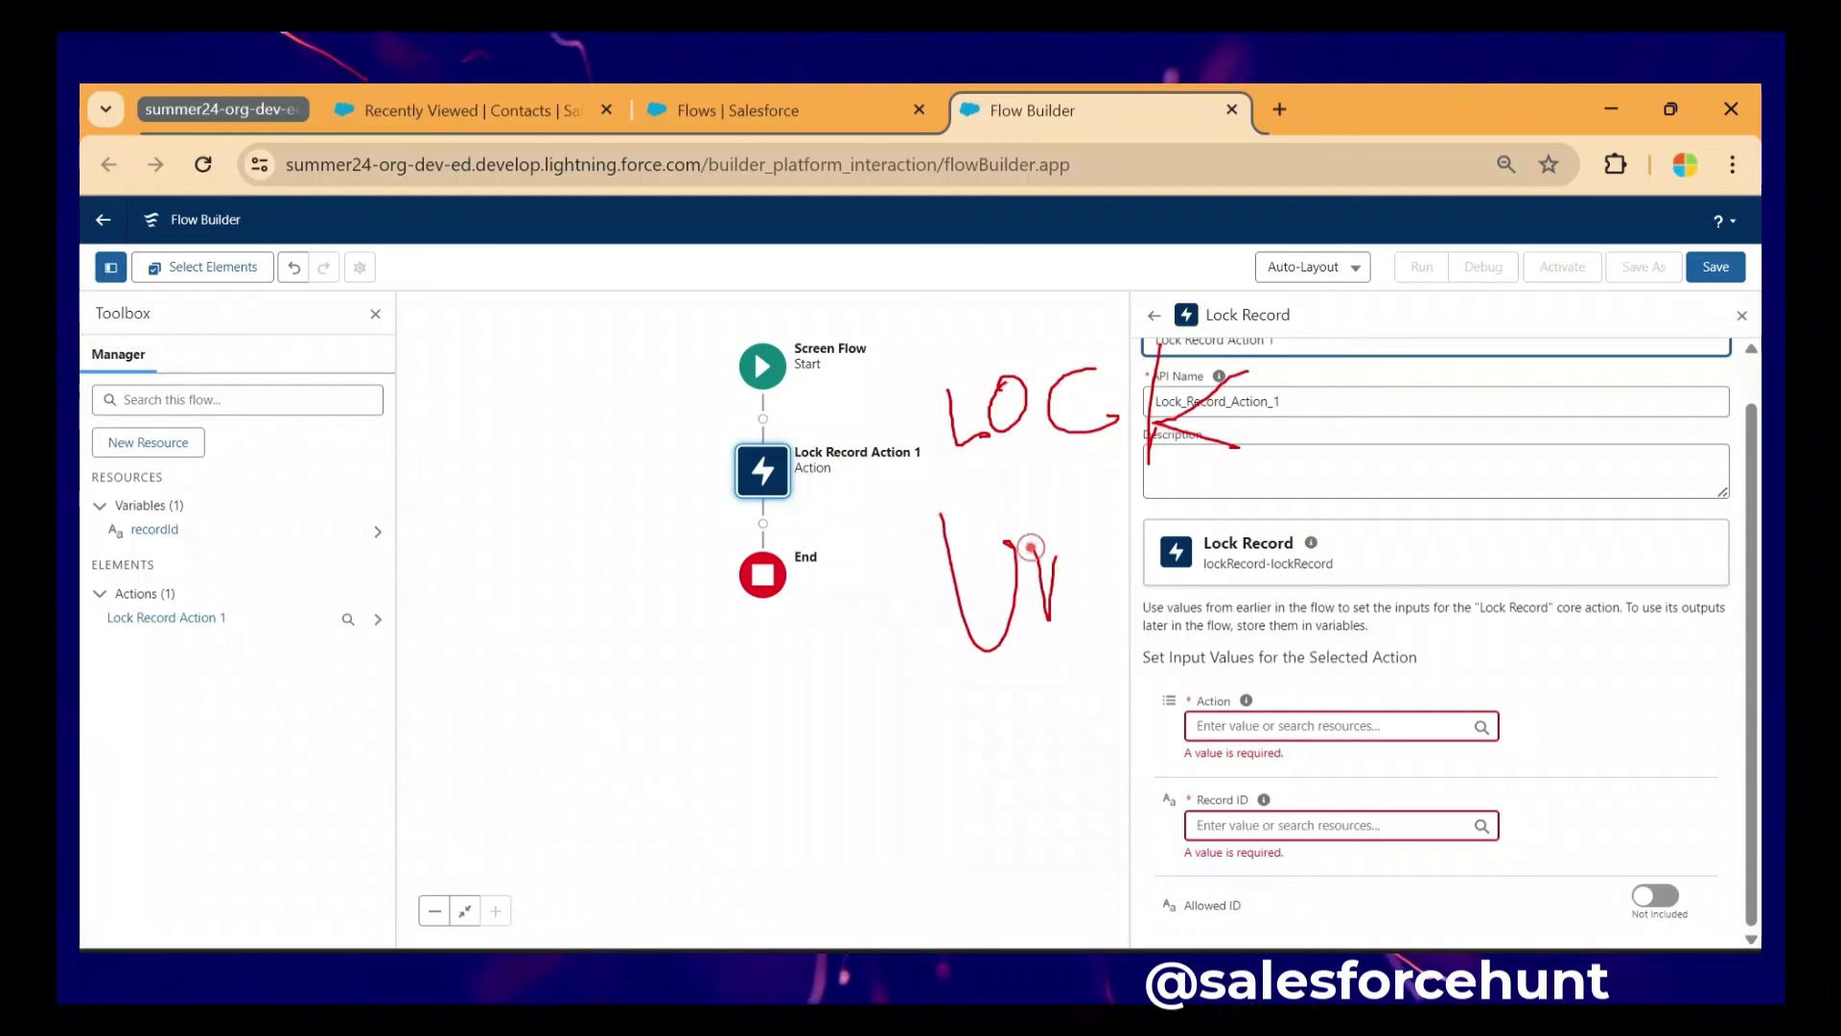
mouse_move(1174, 537)
mouse_down()
mouse_move(1151, 585)
mouse_move(1185, 547)
mouse_move(1237, 633)
mouse_up()
drag(1292, 566, 1289, 623)
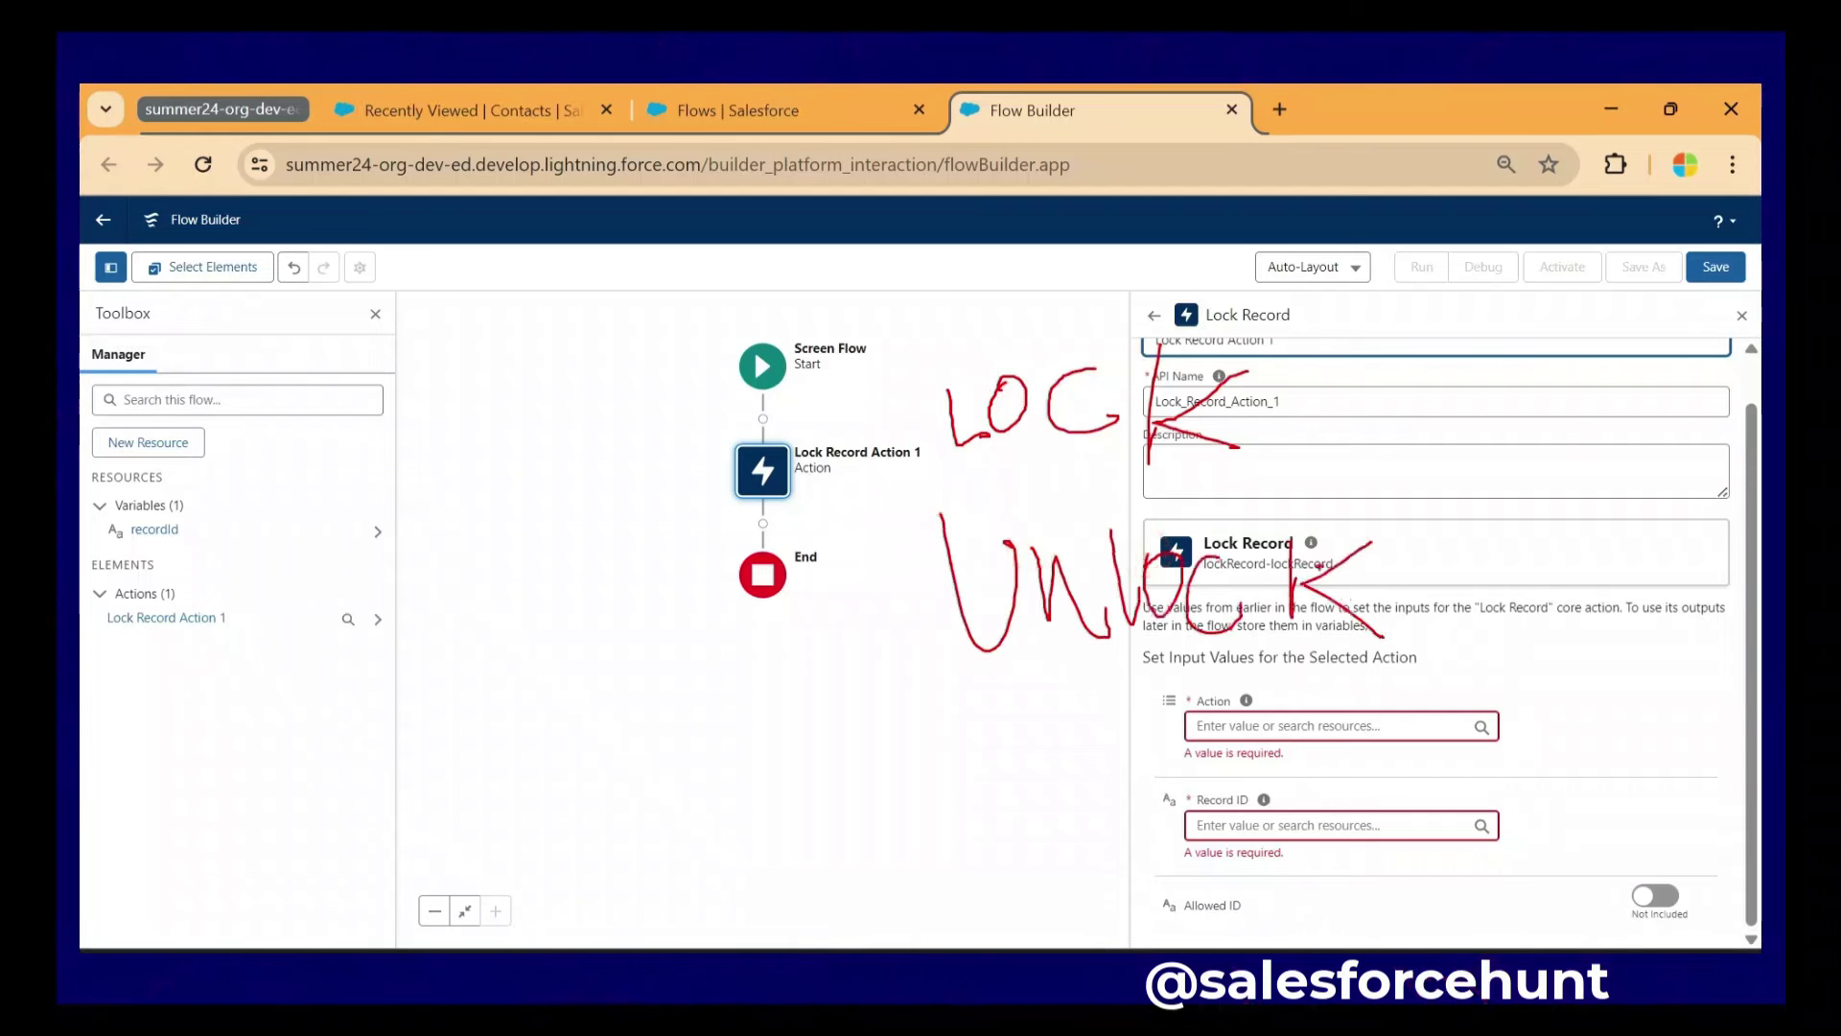
drag(1503, 500, 865, 509)
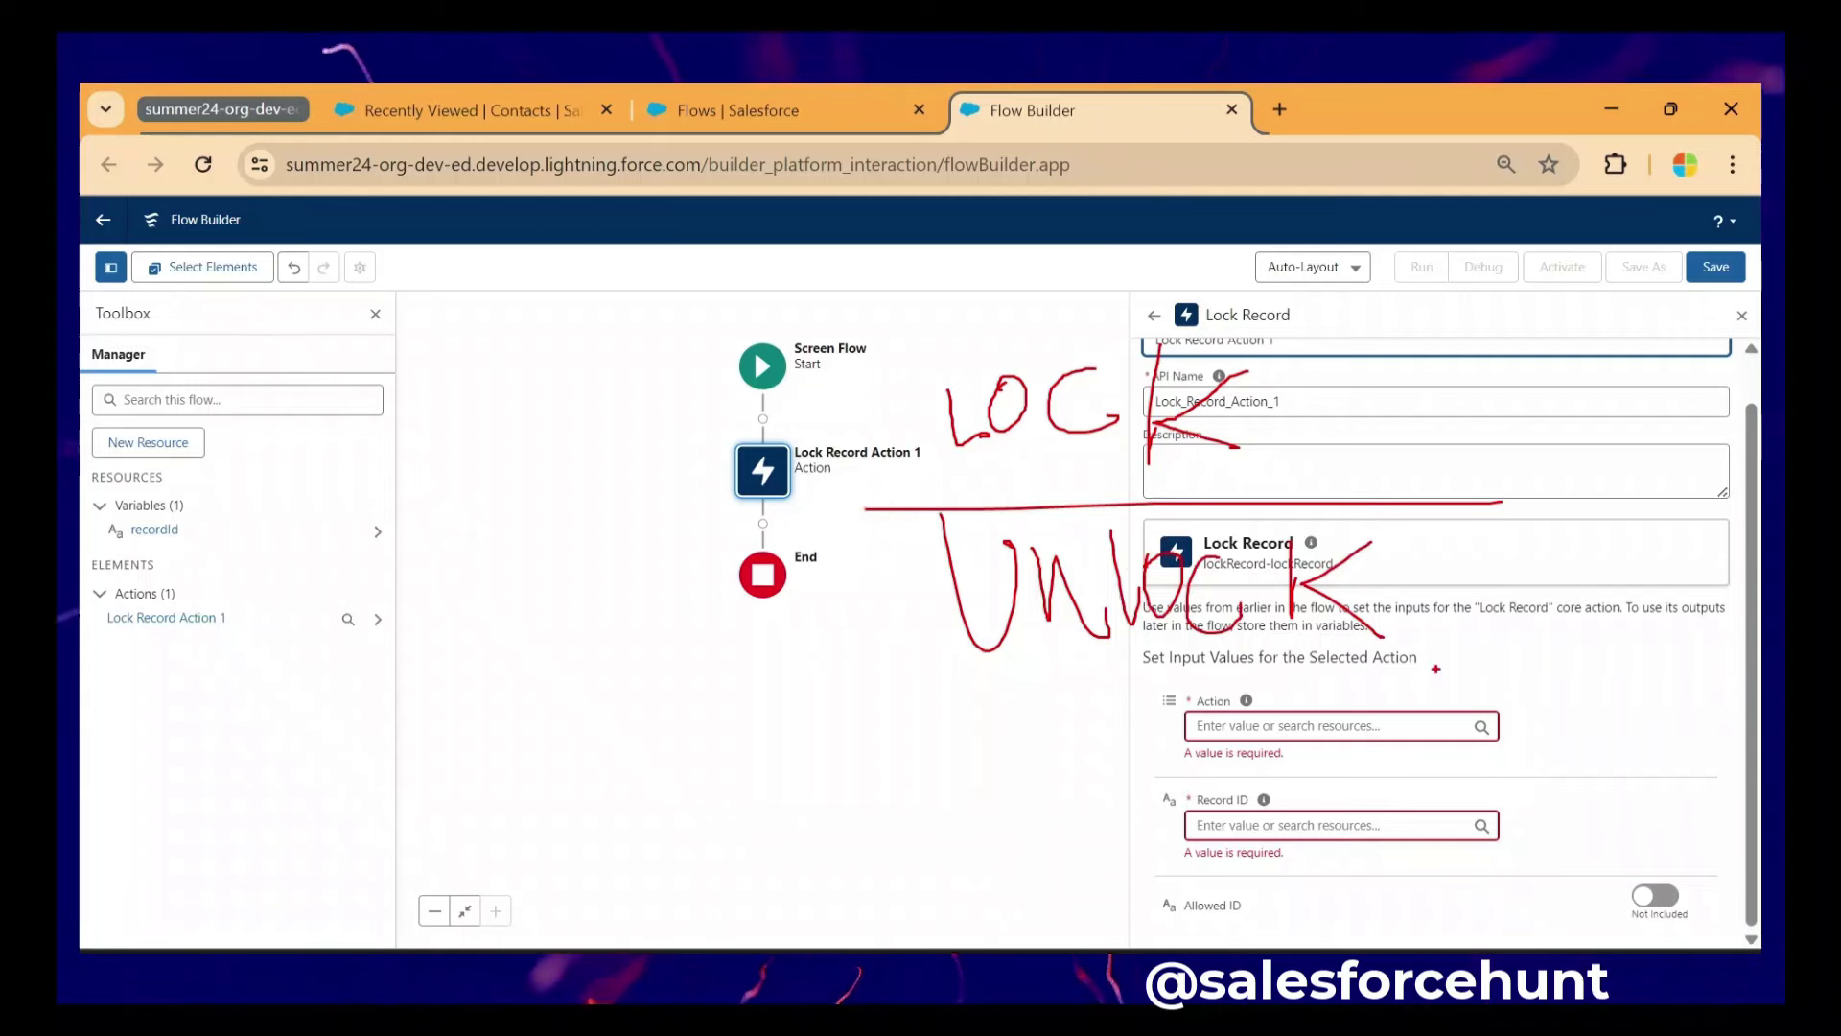
key(Escape)
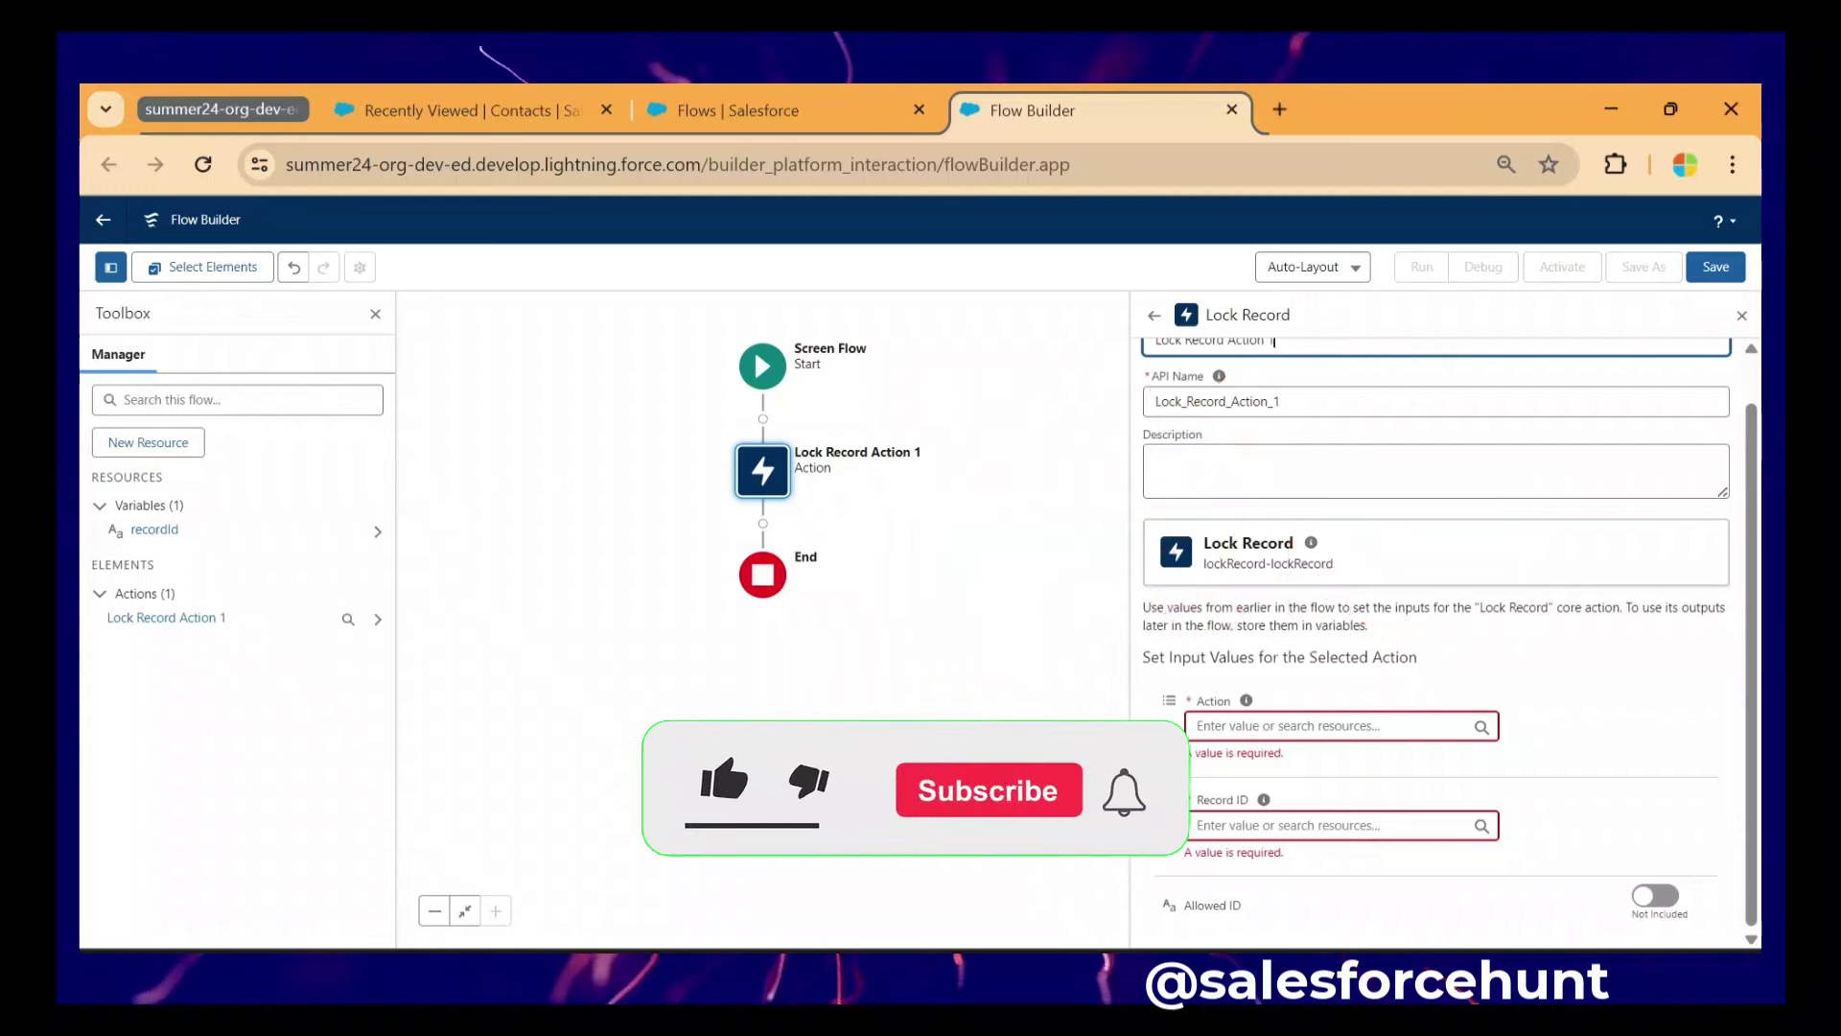
- Set the Lock Record action's Action input to Lock and its Record ID to the recordId variable
click(1341, 726)
text(Lock)
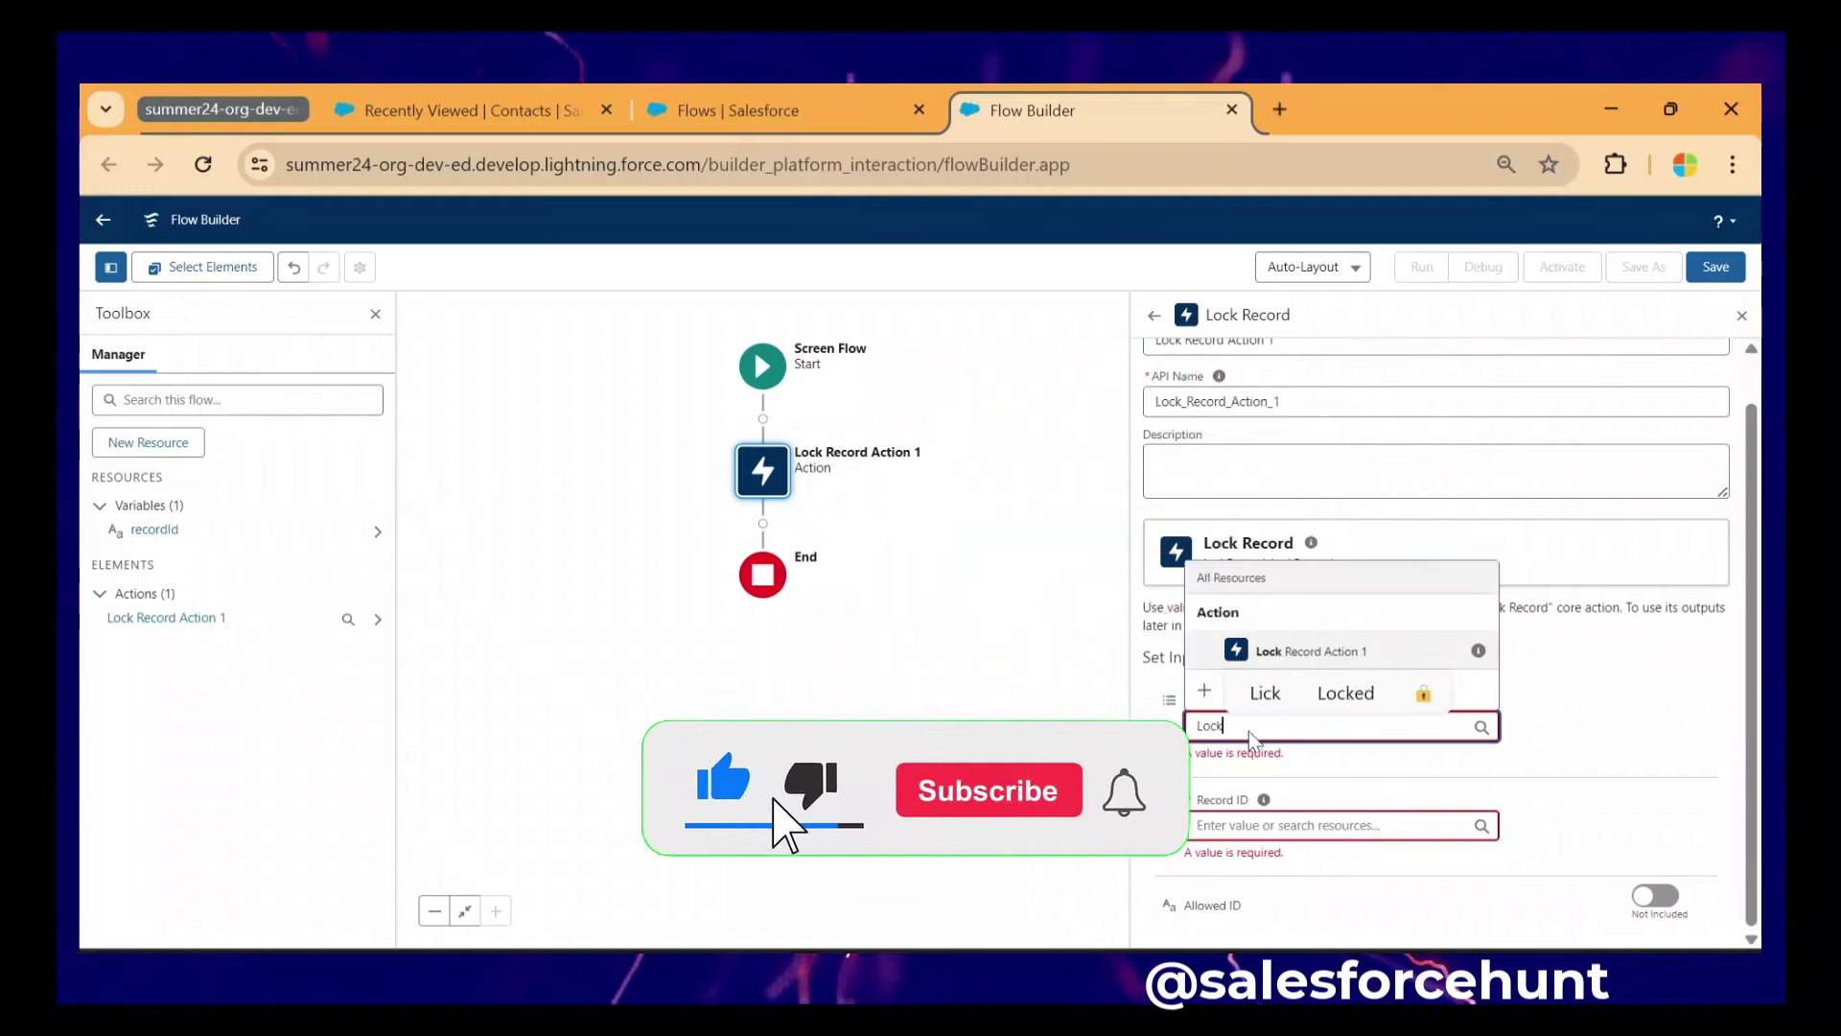
click(1636, 700)
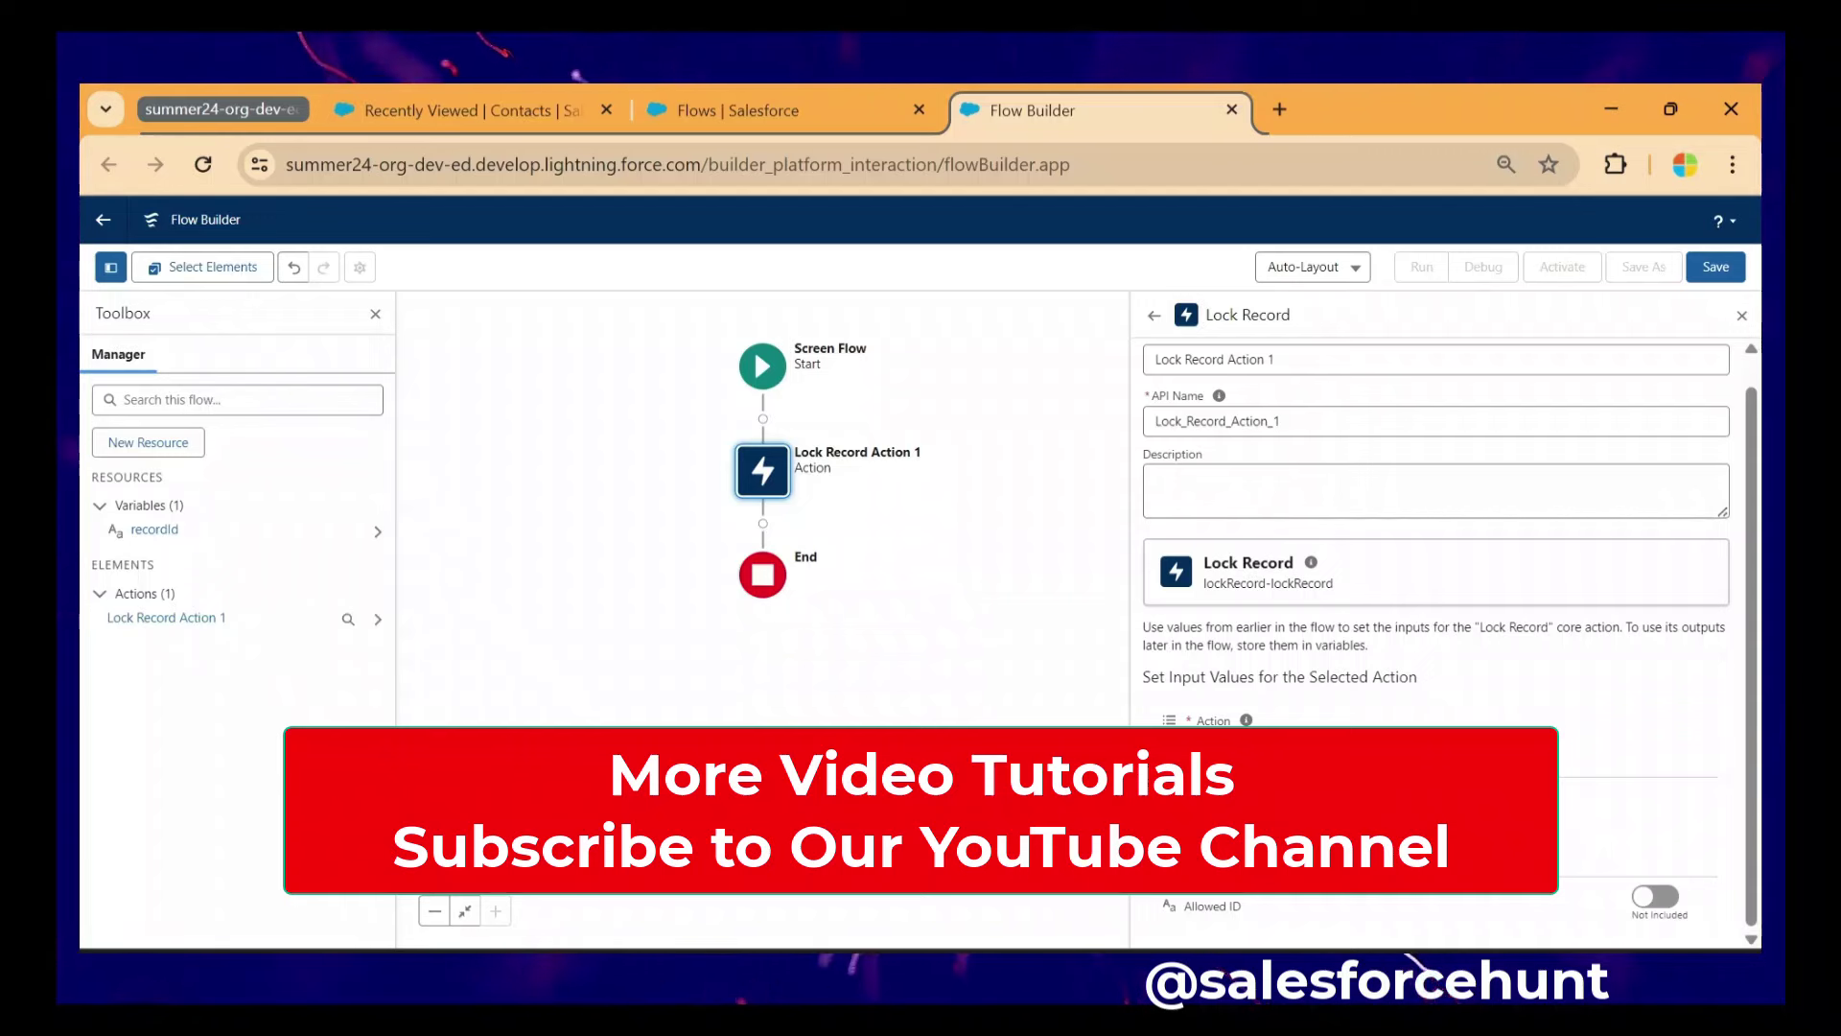
click(1343, 750)
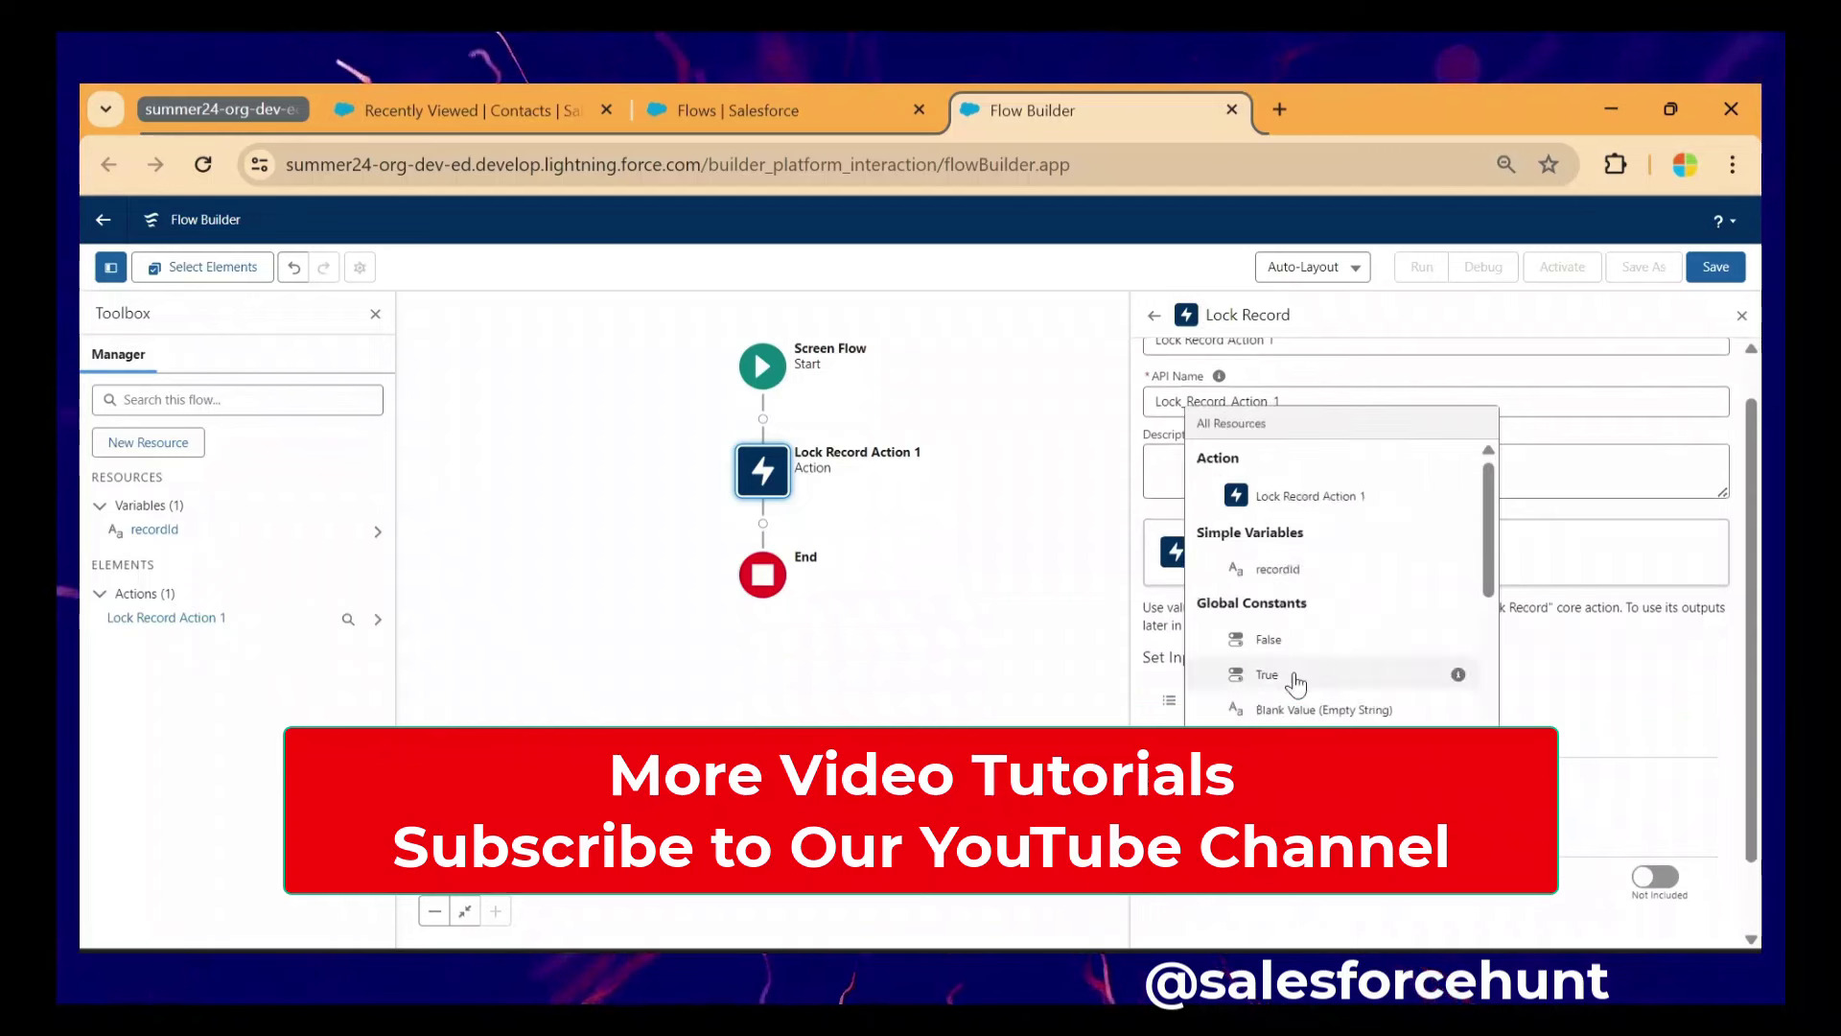
click(1339, 569)
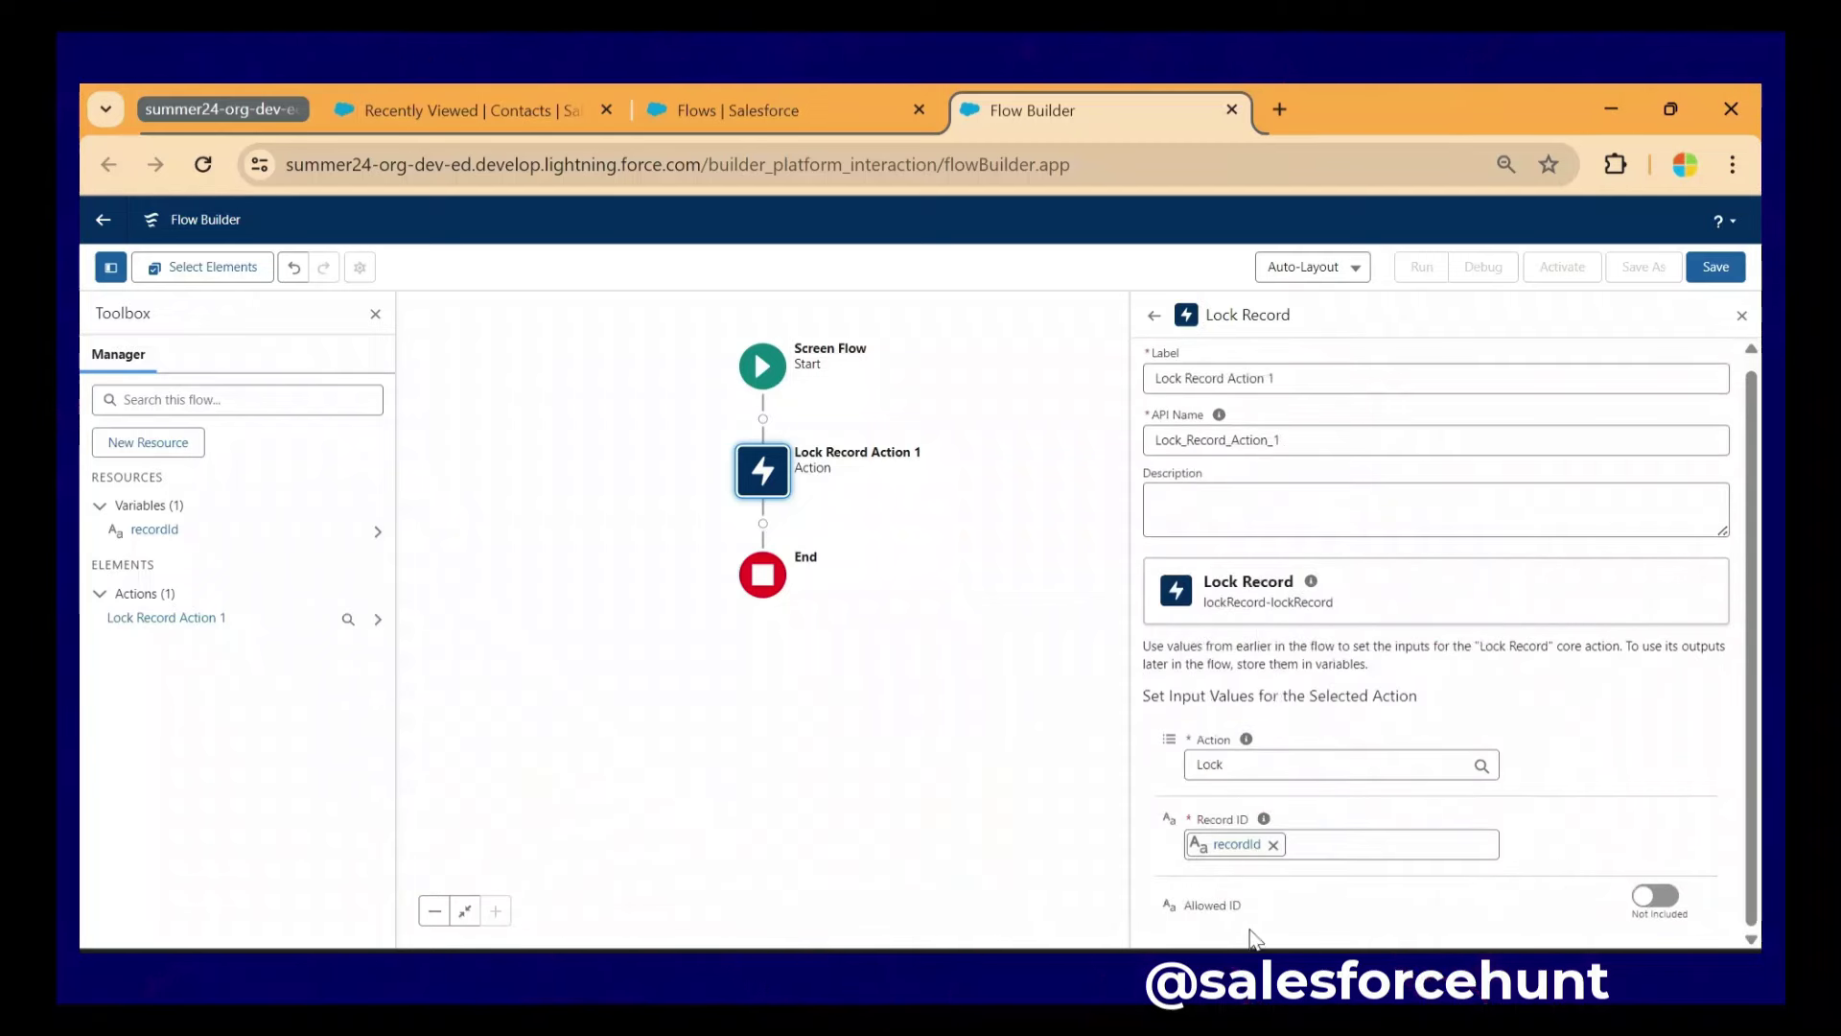
- Keep the Lock Record action's Allowed ID input excluded and open the save dialog for the flow
click(1669, 905)
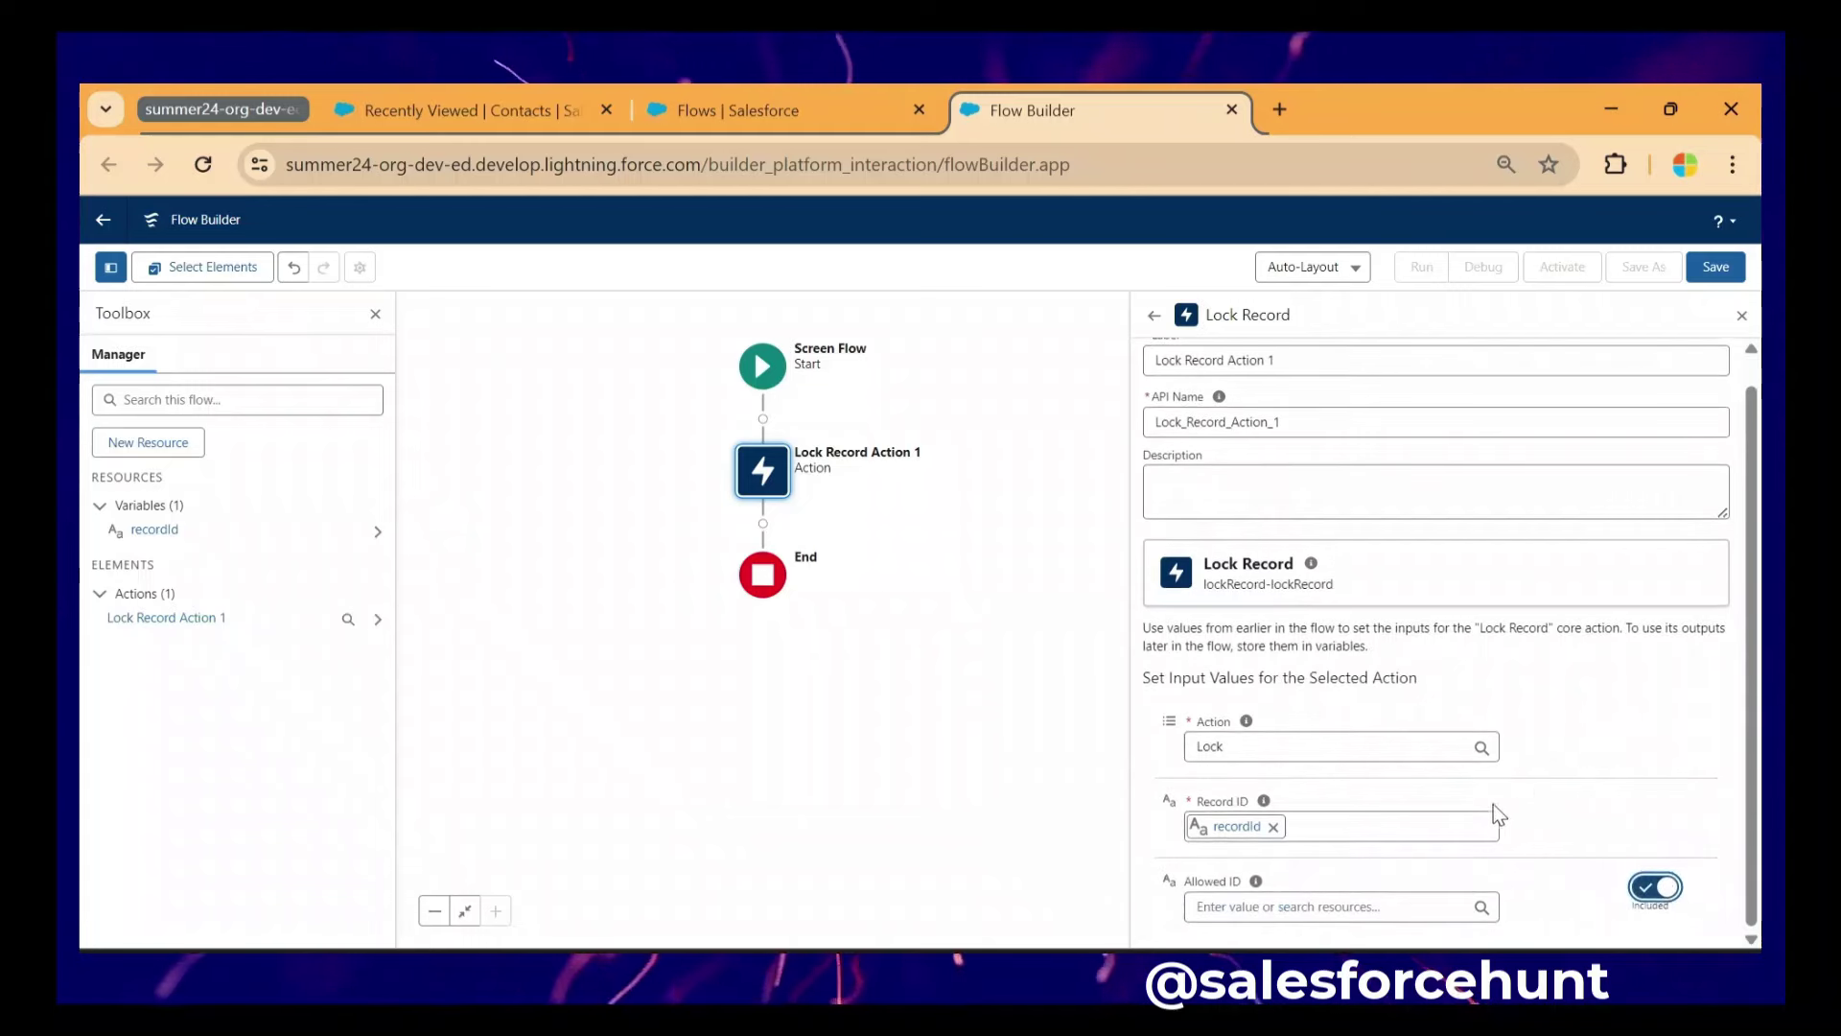
click(1642, 896)
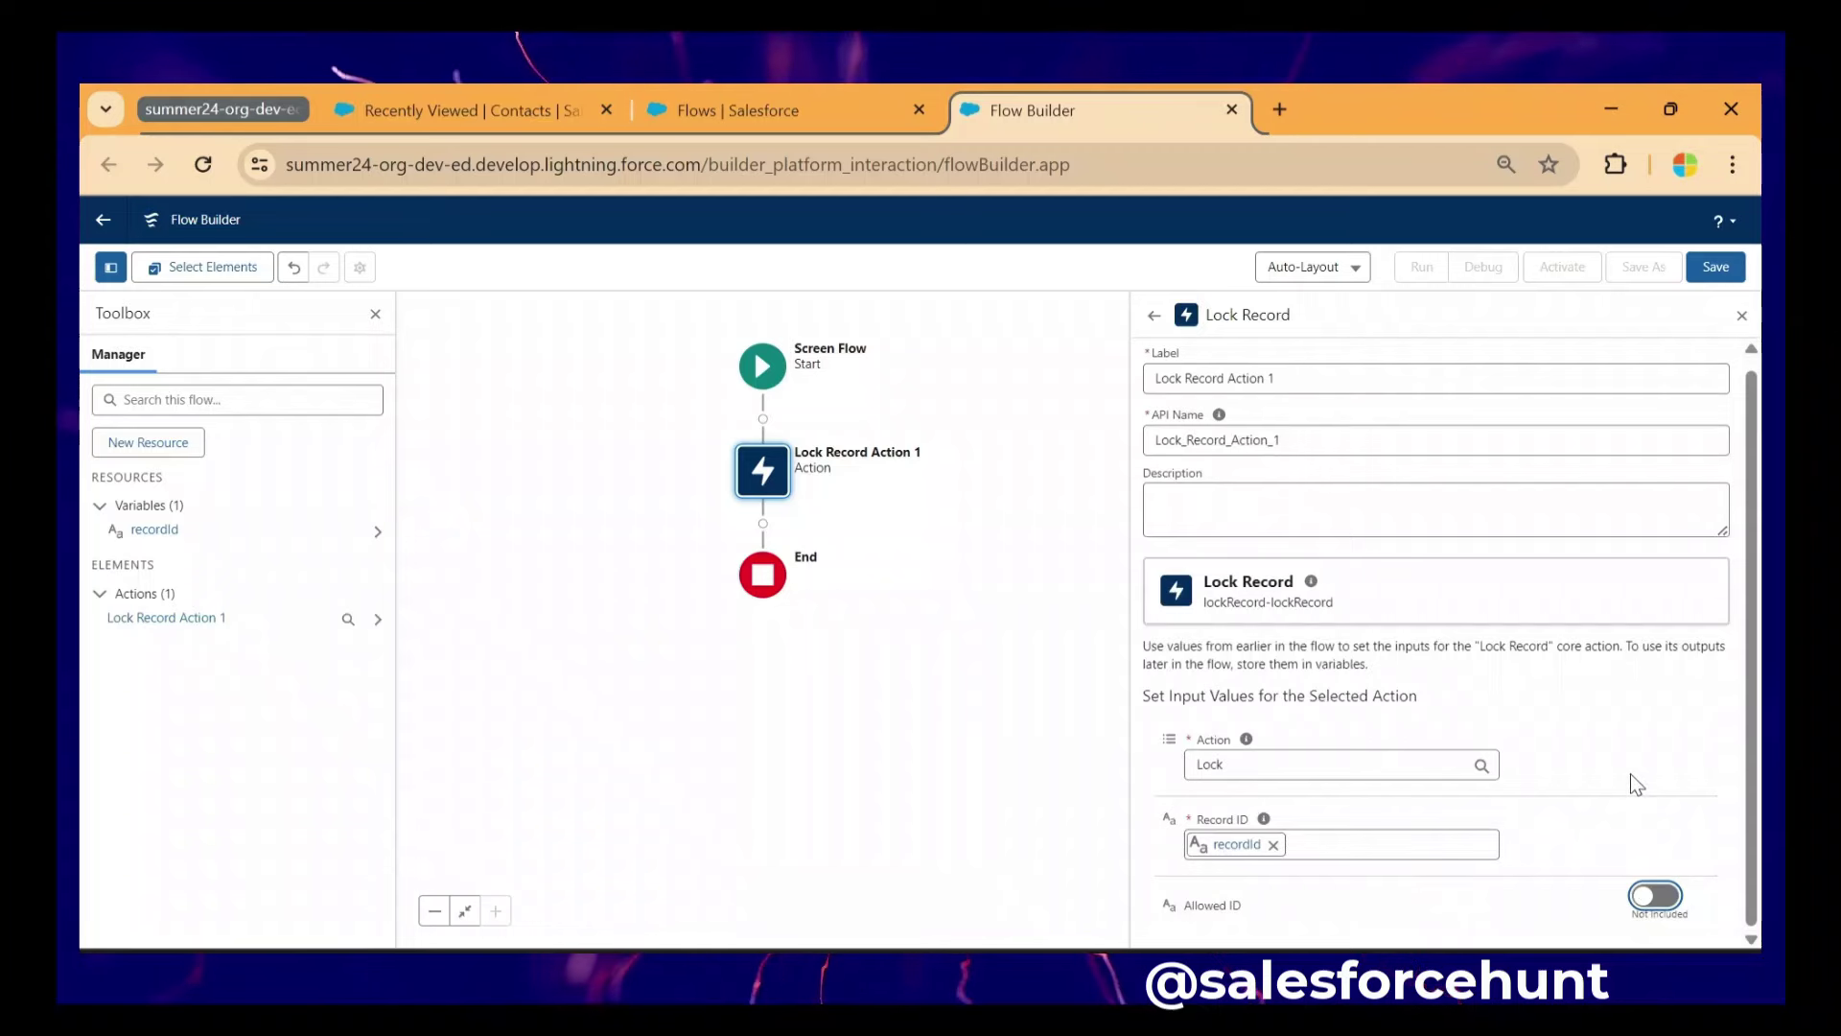
click(1716, 267)
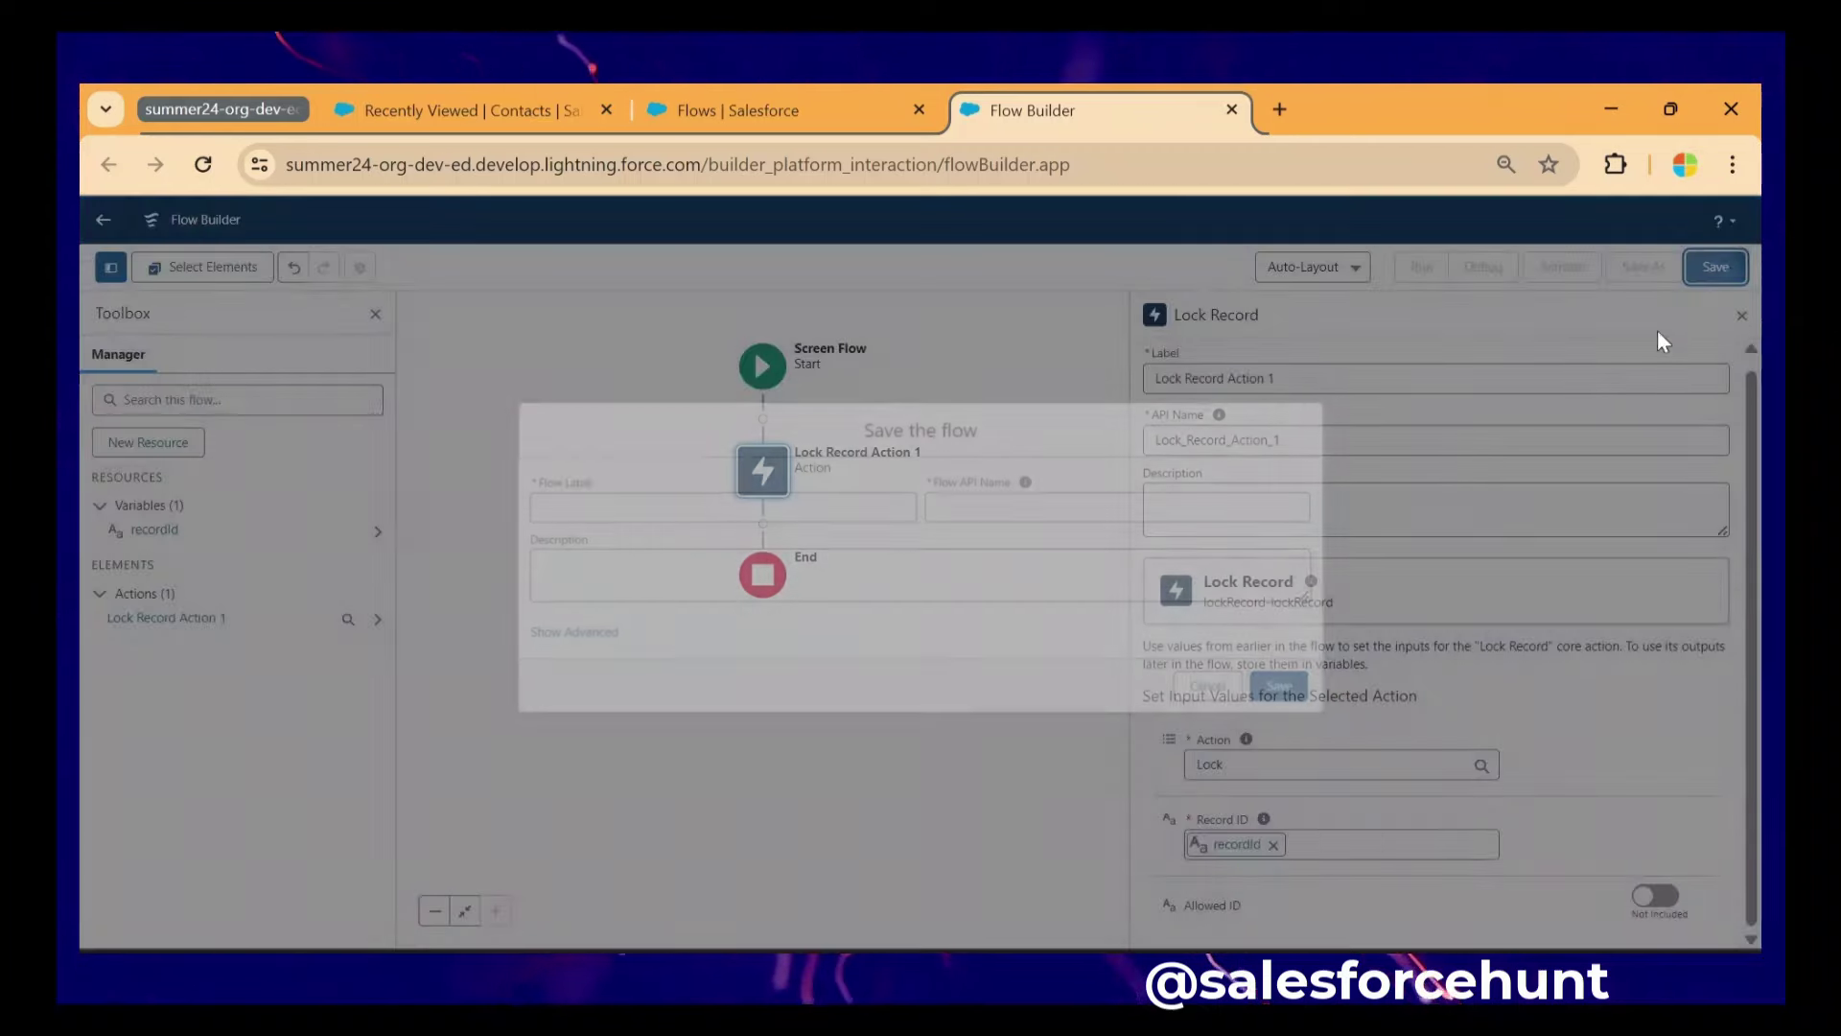
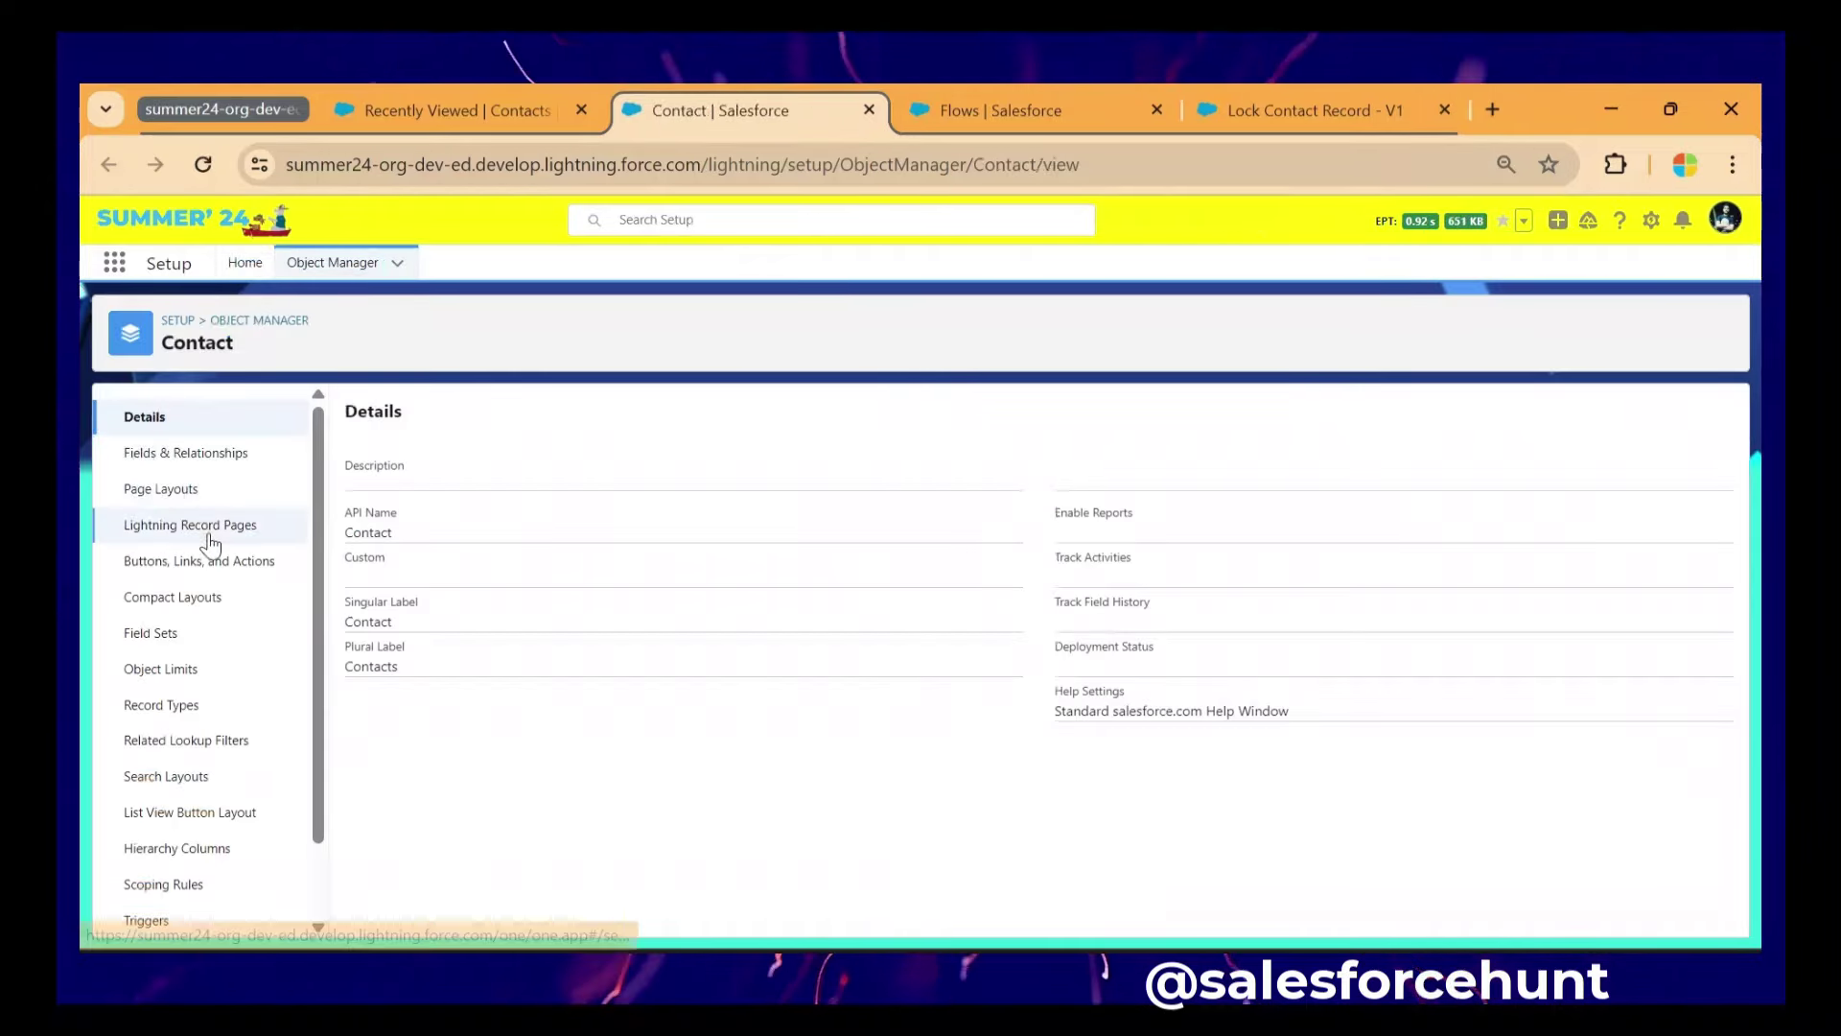
- Start a new action on the Contact object with action type Flow, using the Lock Contact Record flow
click(199, 562)
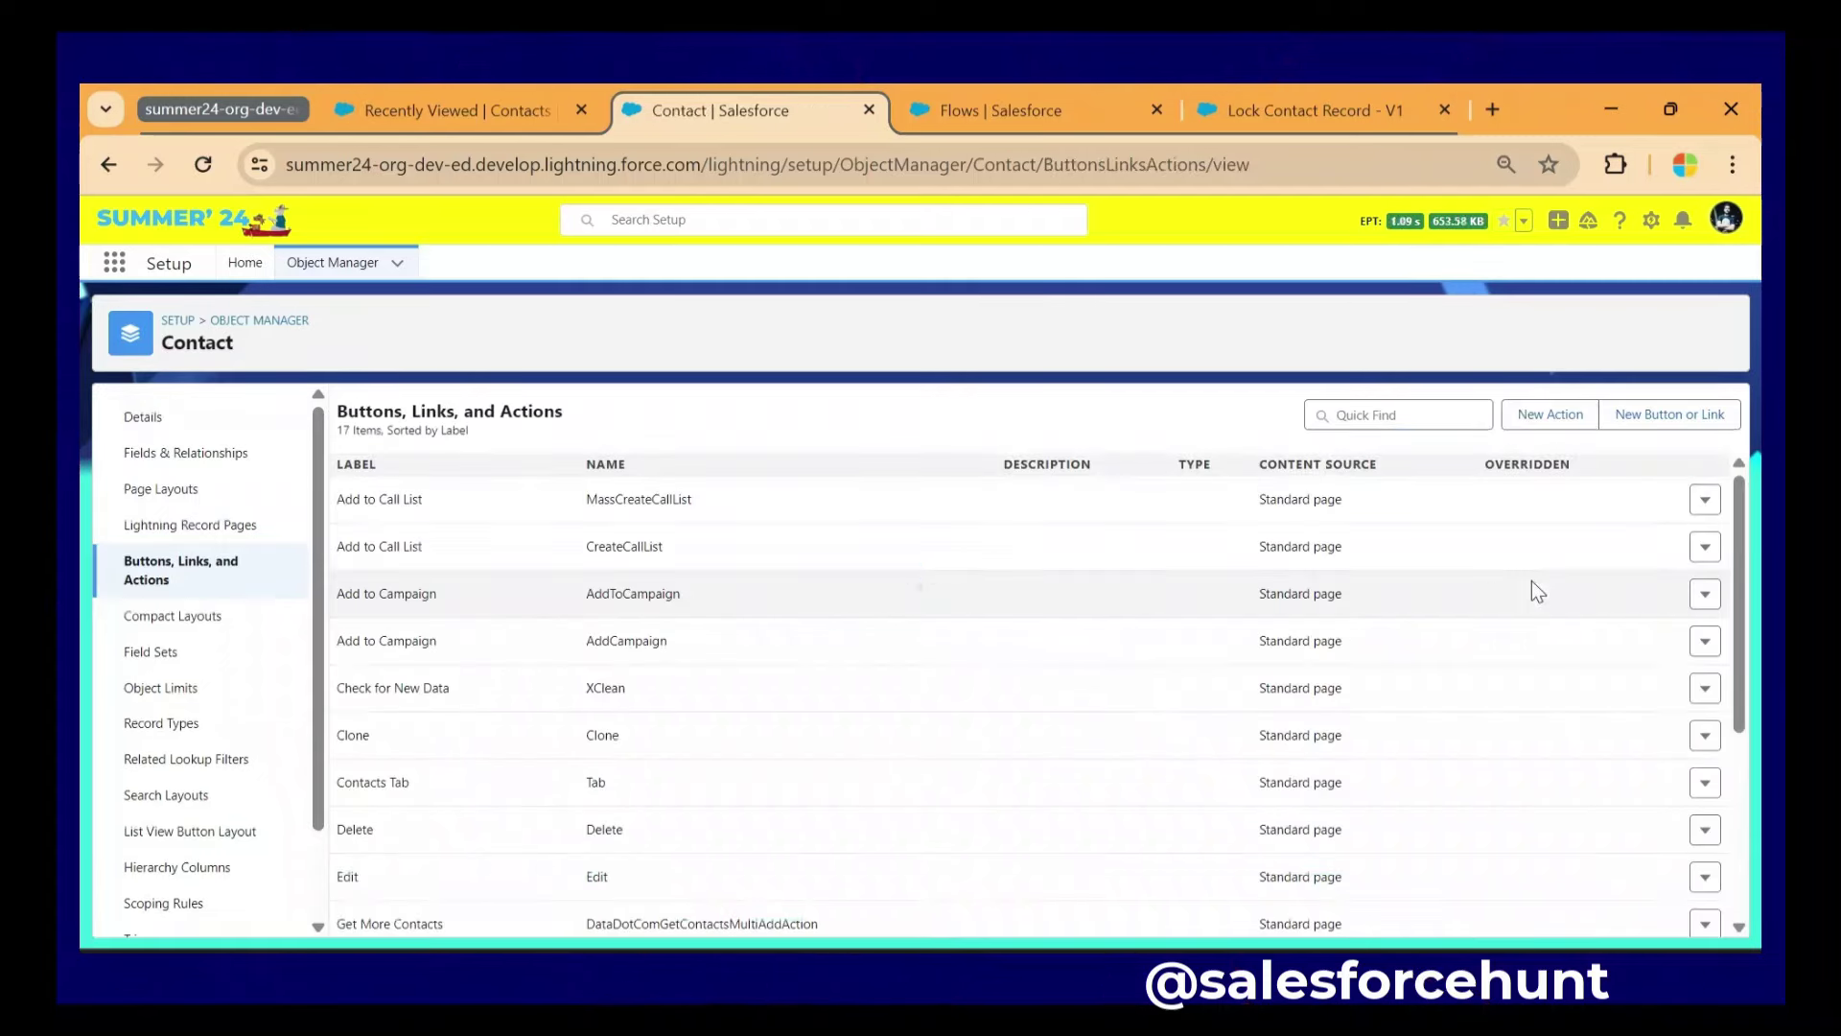
click(1546, 418)
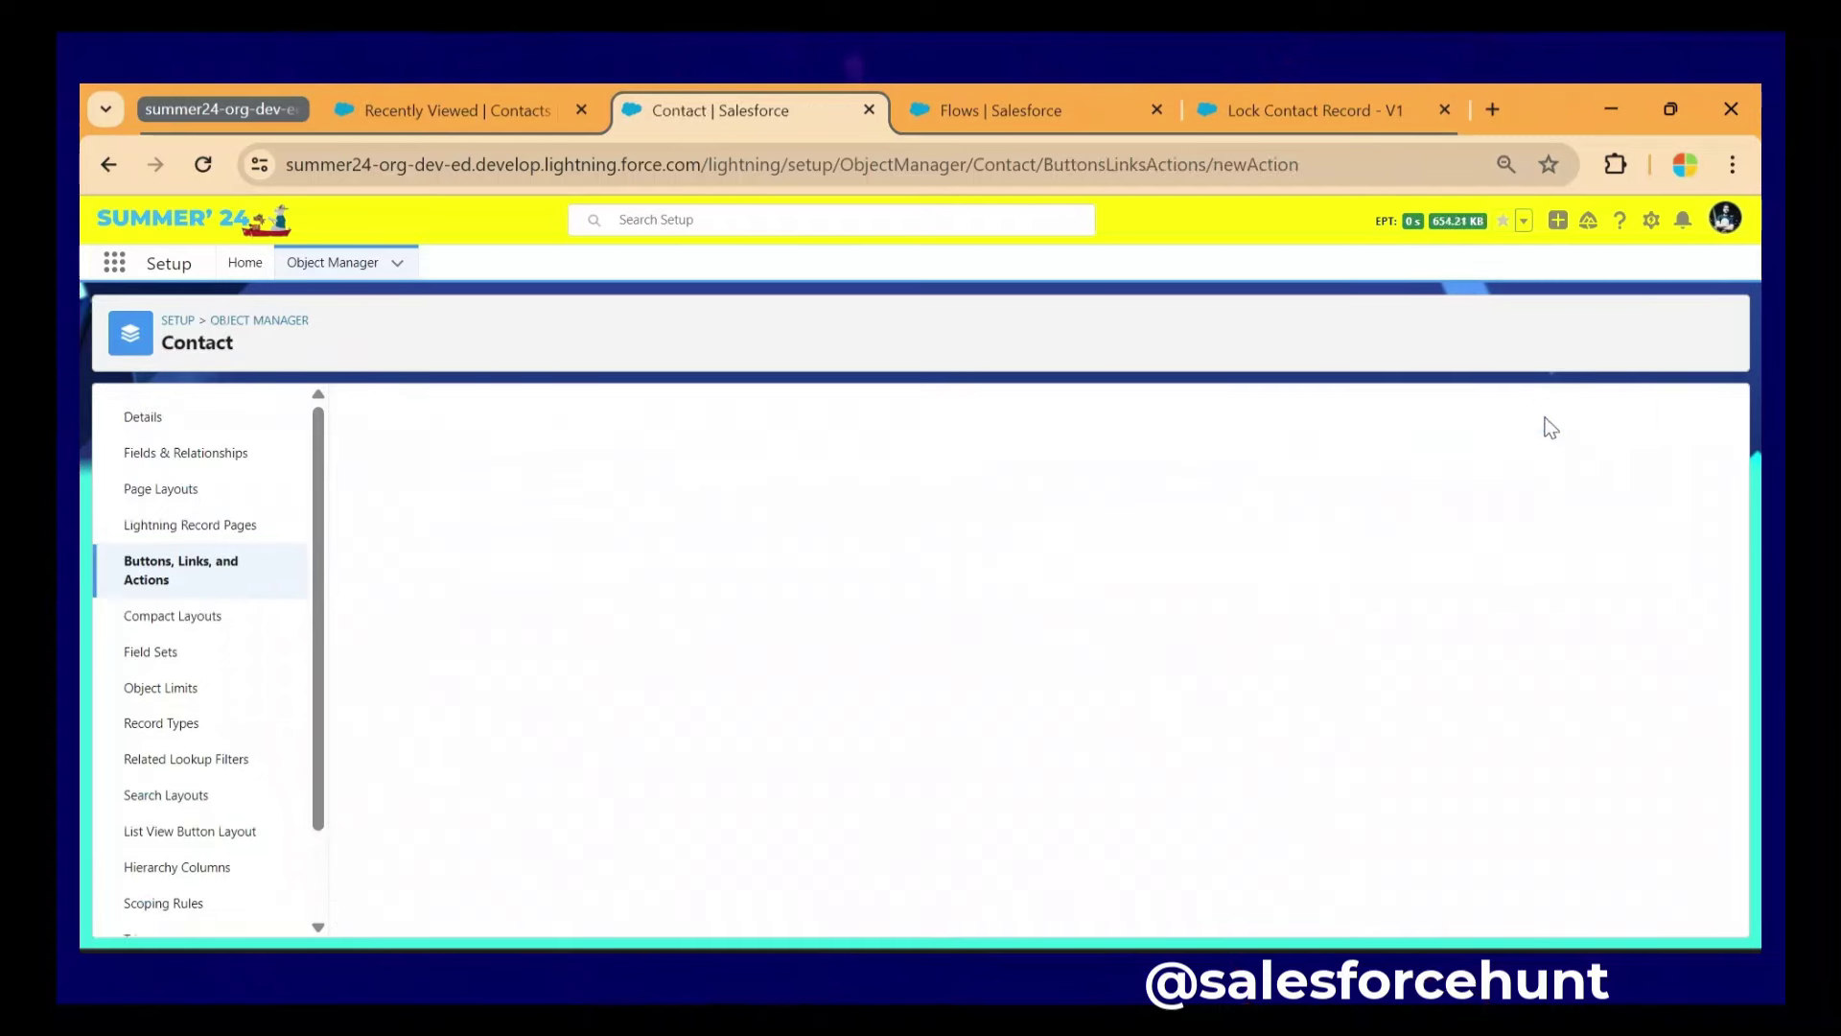
click(669, 533)
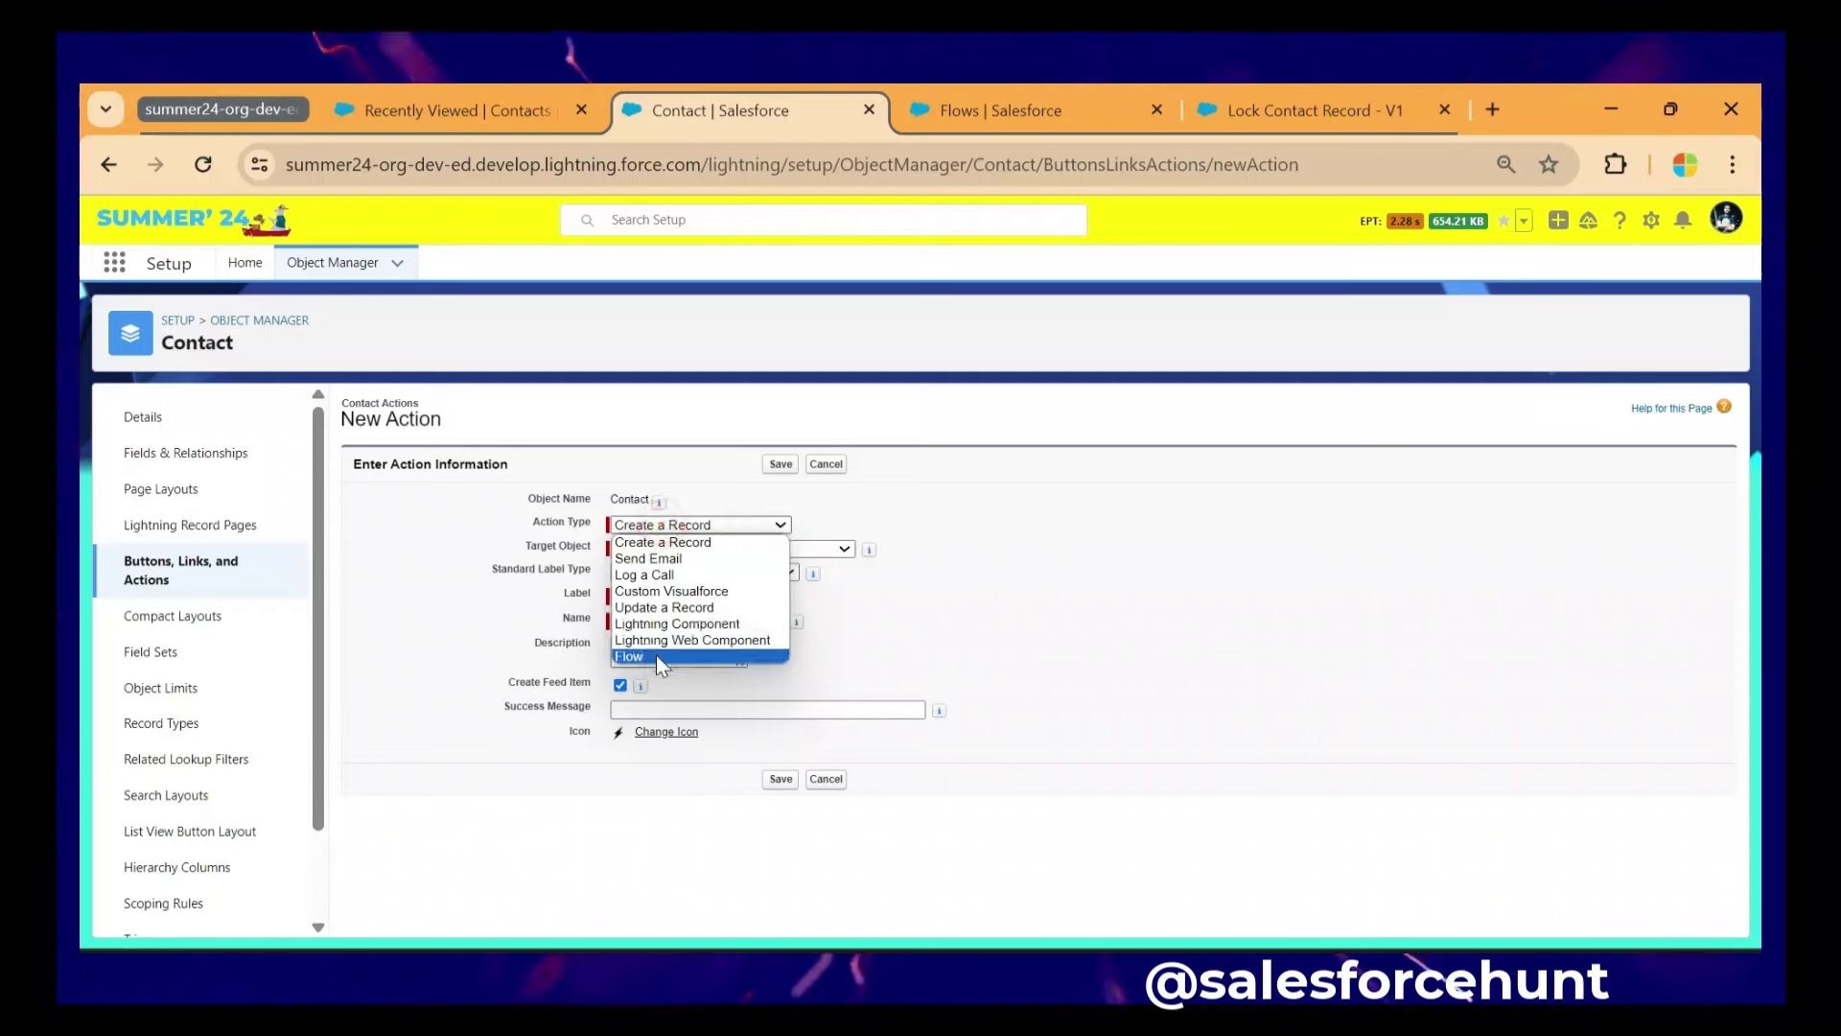
click(656, 654)
click(687, 547)
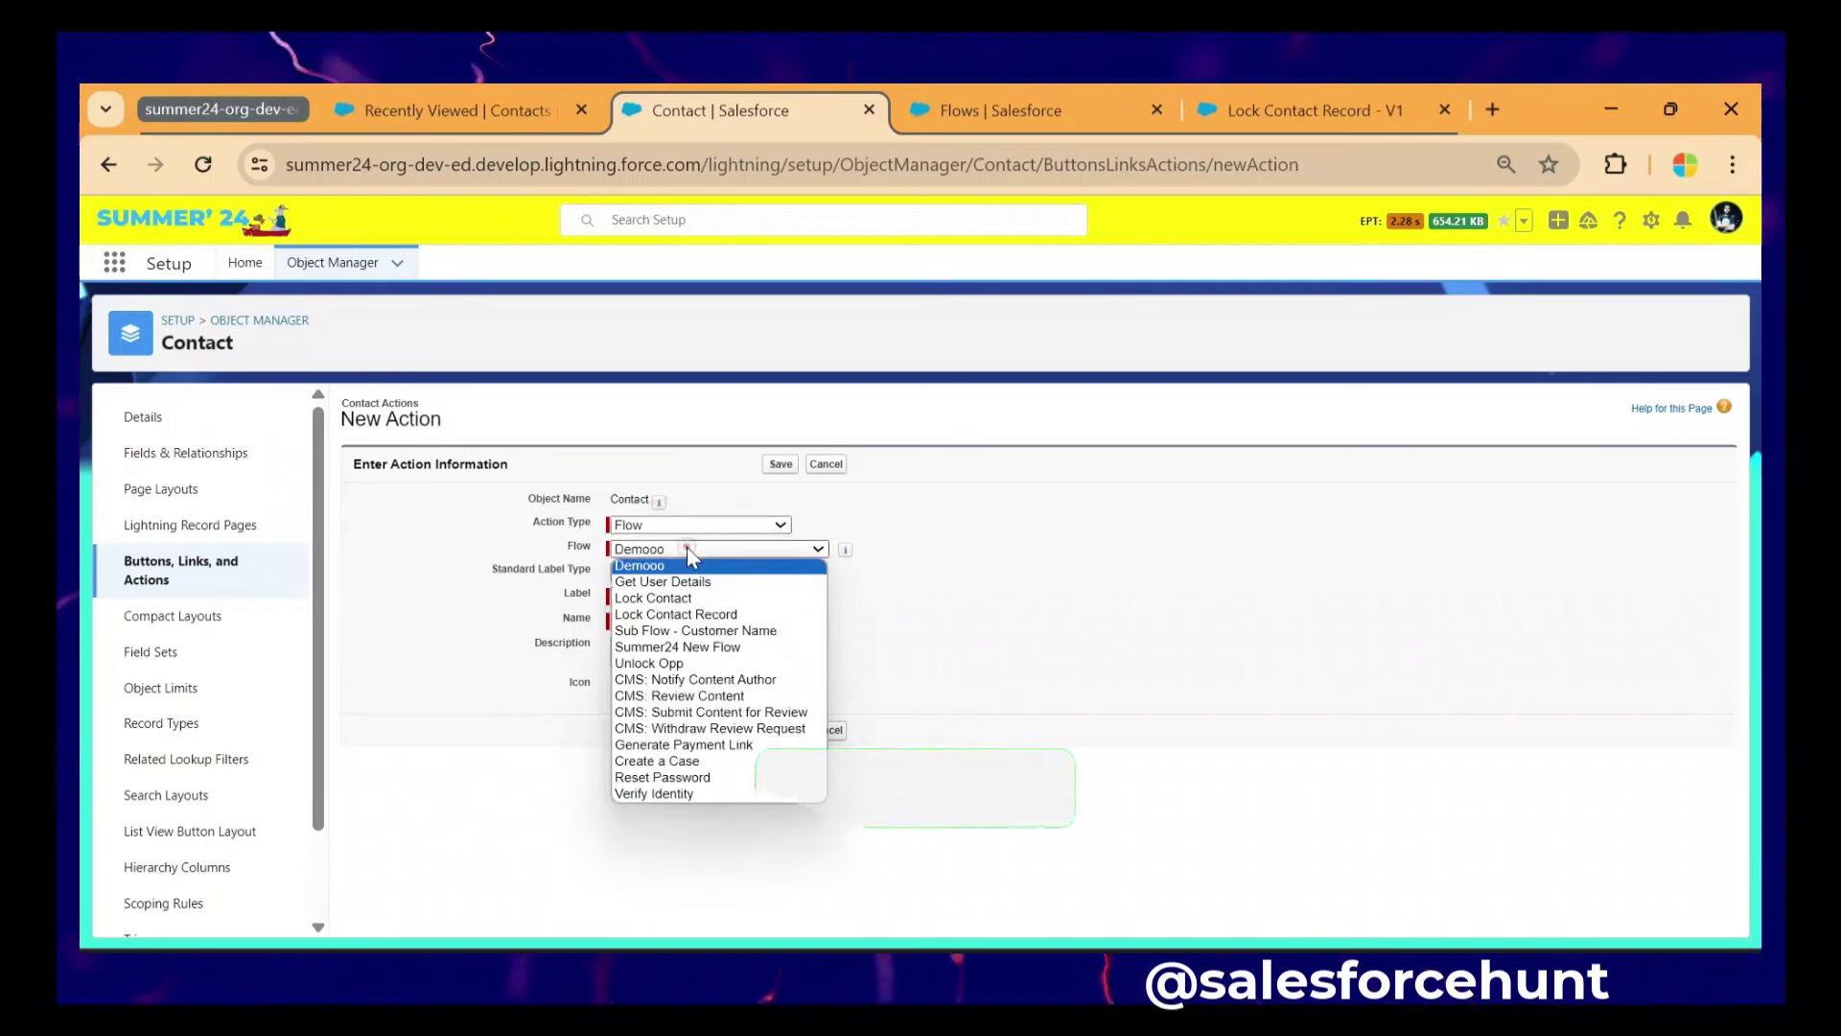
click(680, 615)
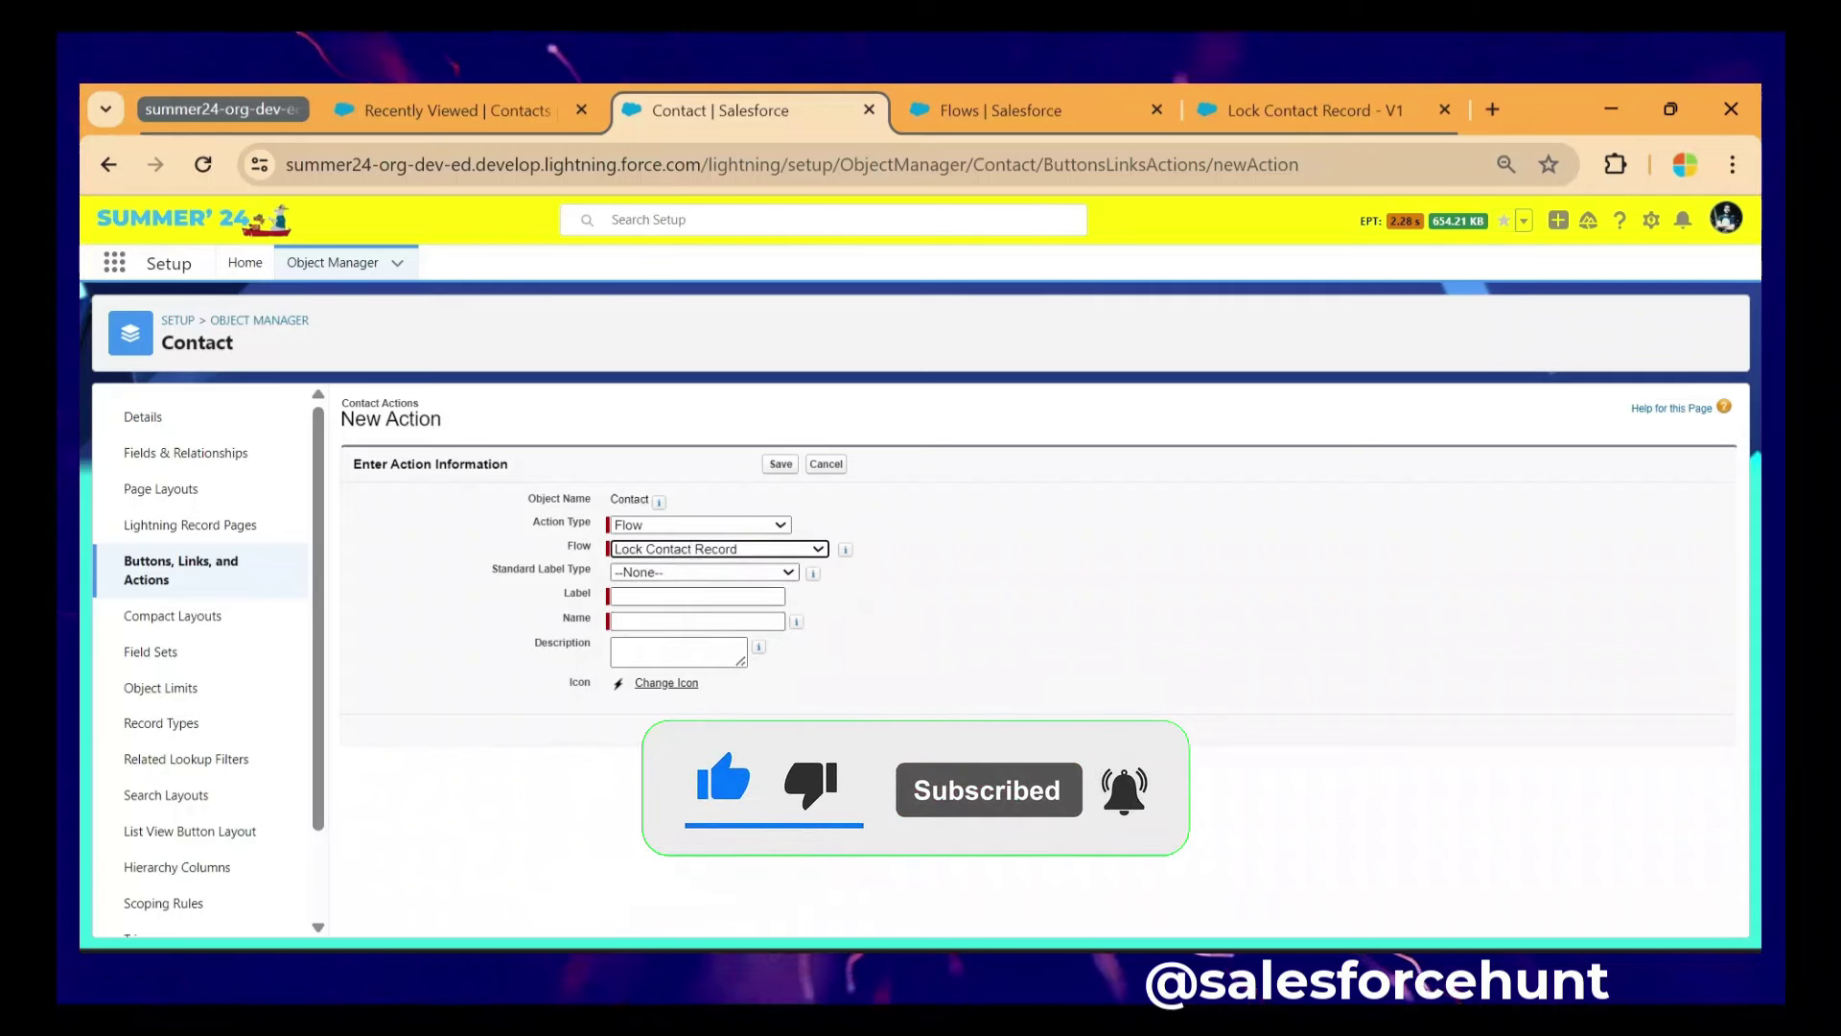
- Label the new Contact action Lock Contact, let its name fill in as Lock_Contact, and save it
click(656, 597)
text(Lo)
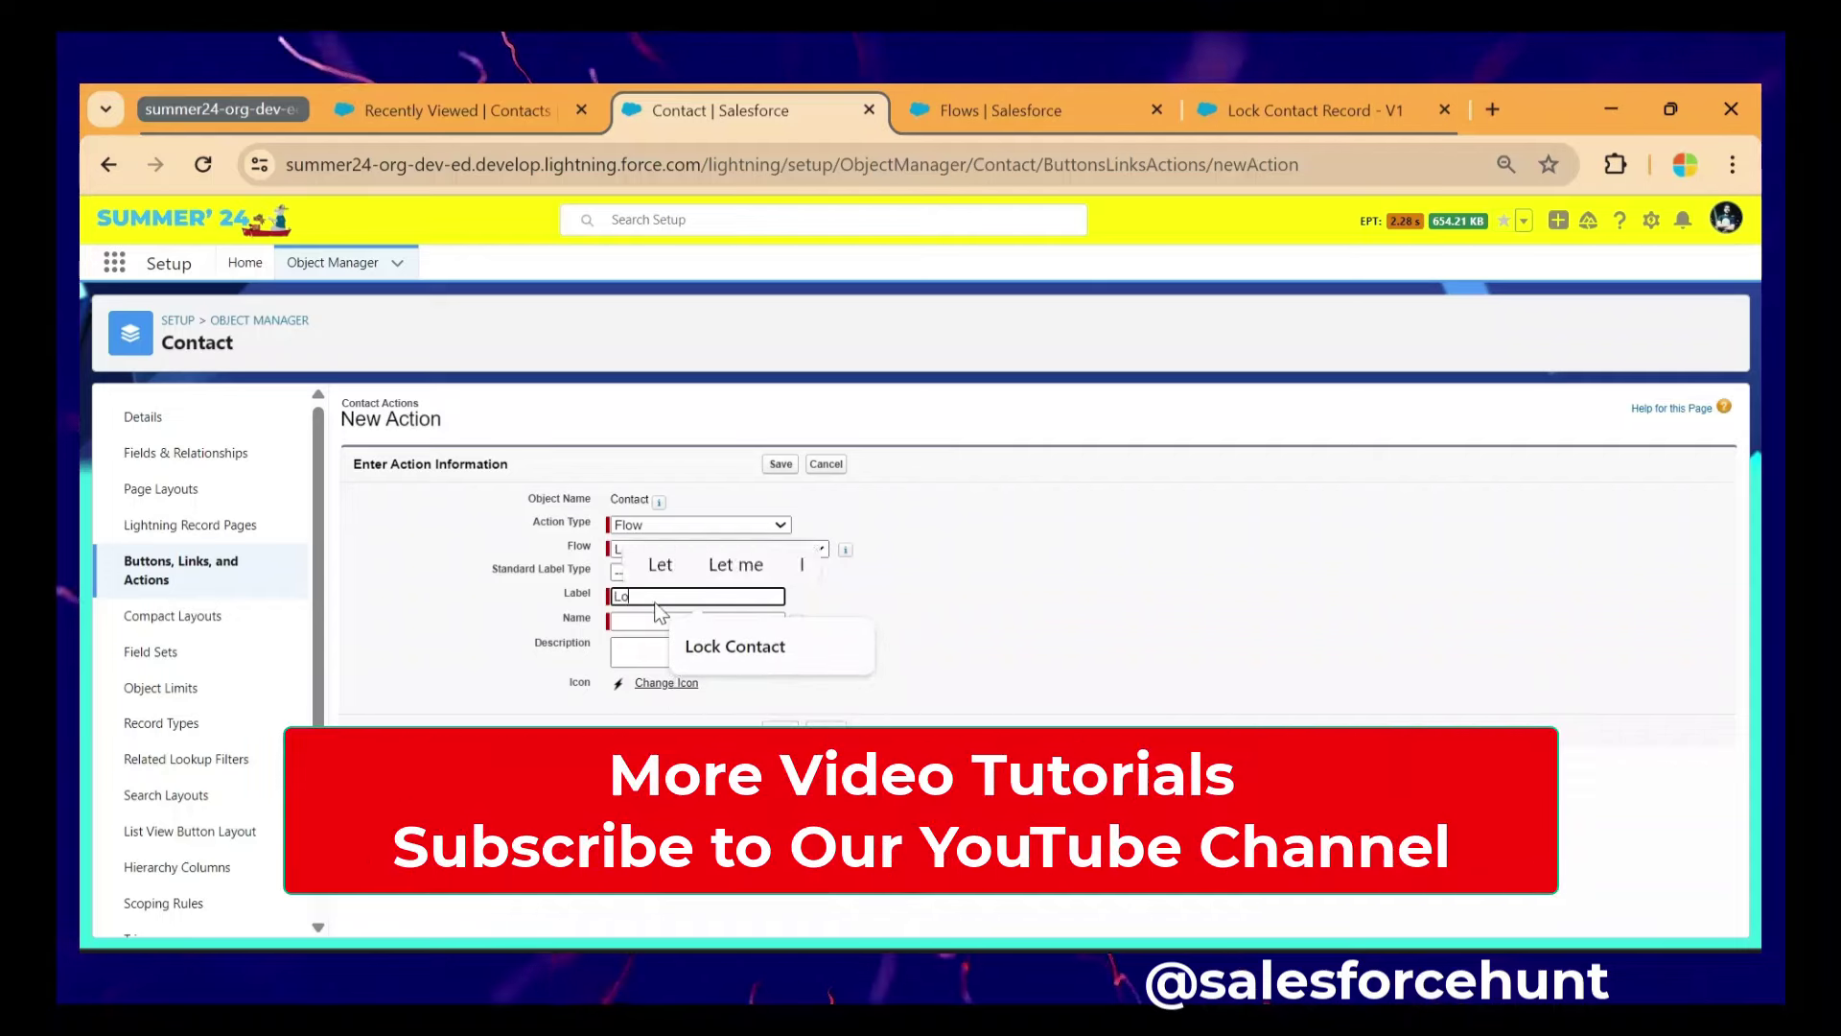
text(ck Contact)
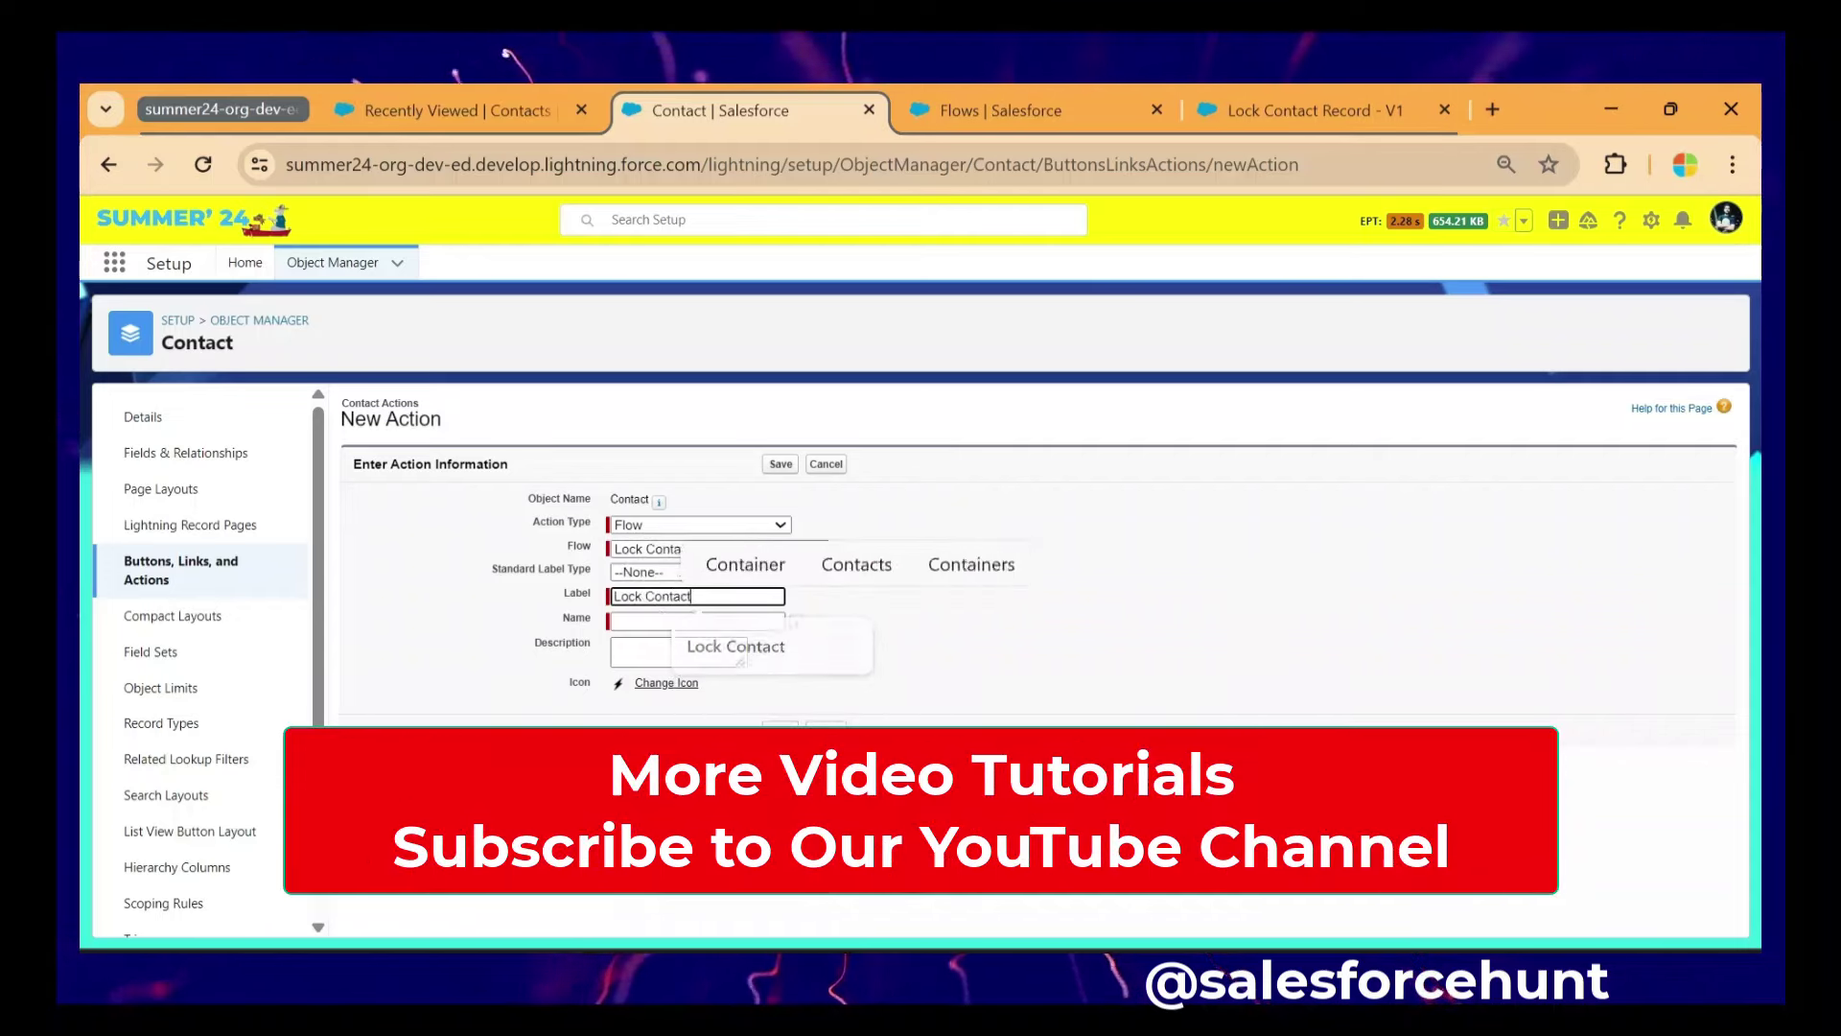
key(Tab)
click(780, 467)
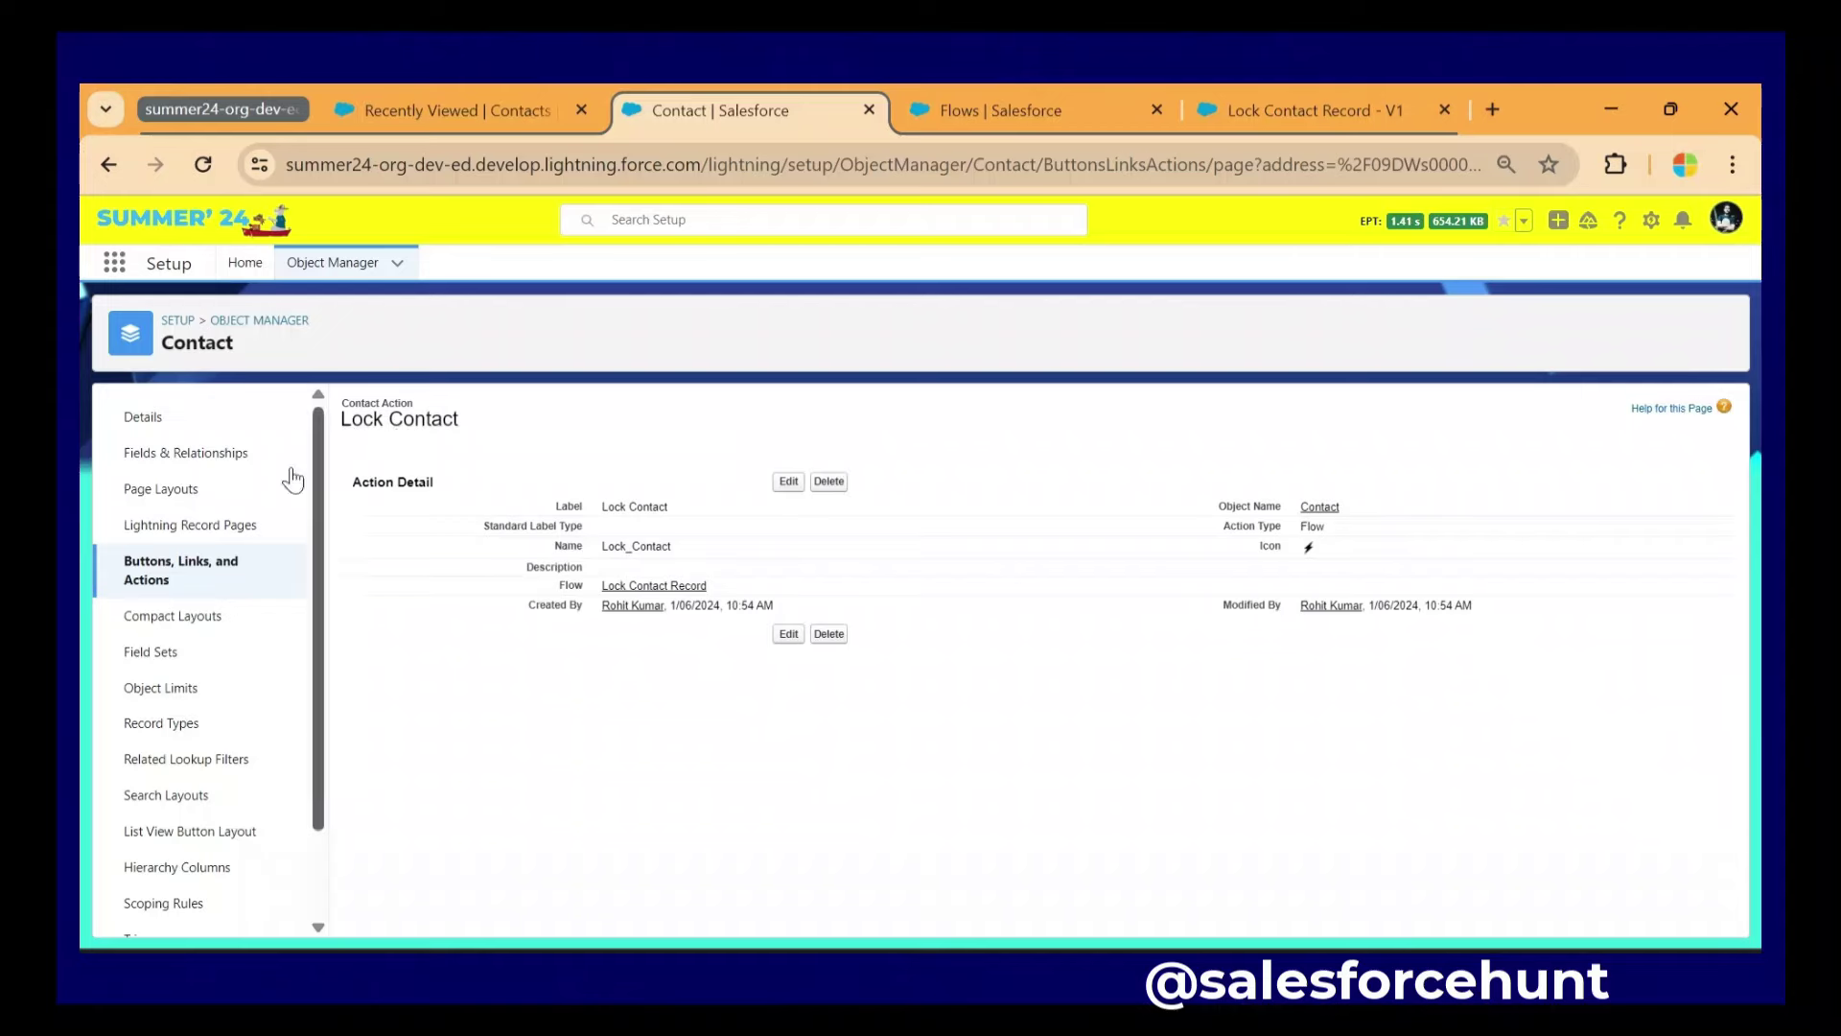
- Add the Lock Contact action as the first Salesforce Mobile and Lightning Experience action on the Contact Layout and save the layout
click(162, 489)
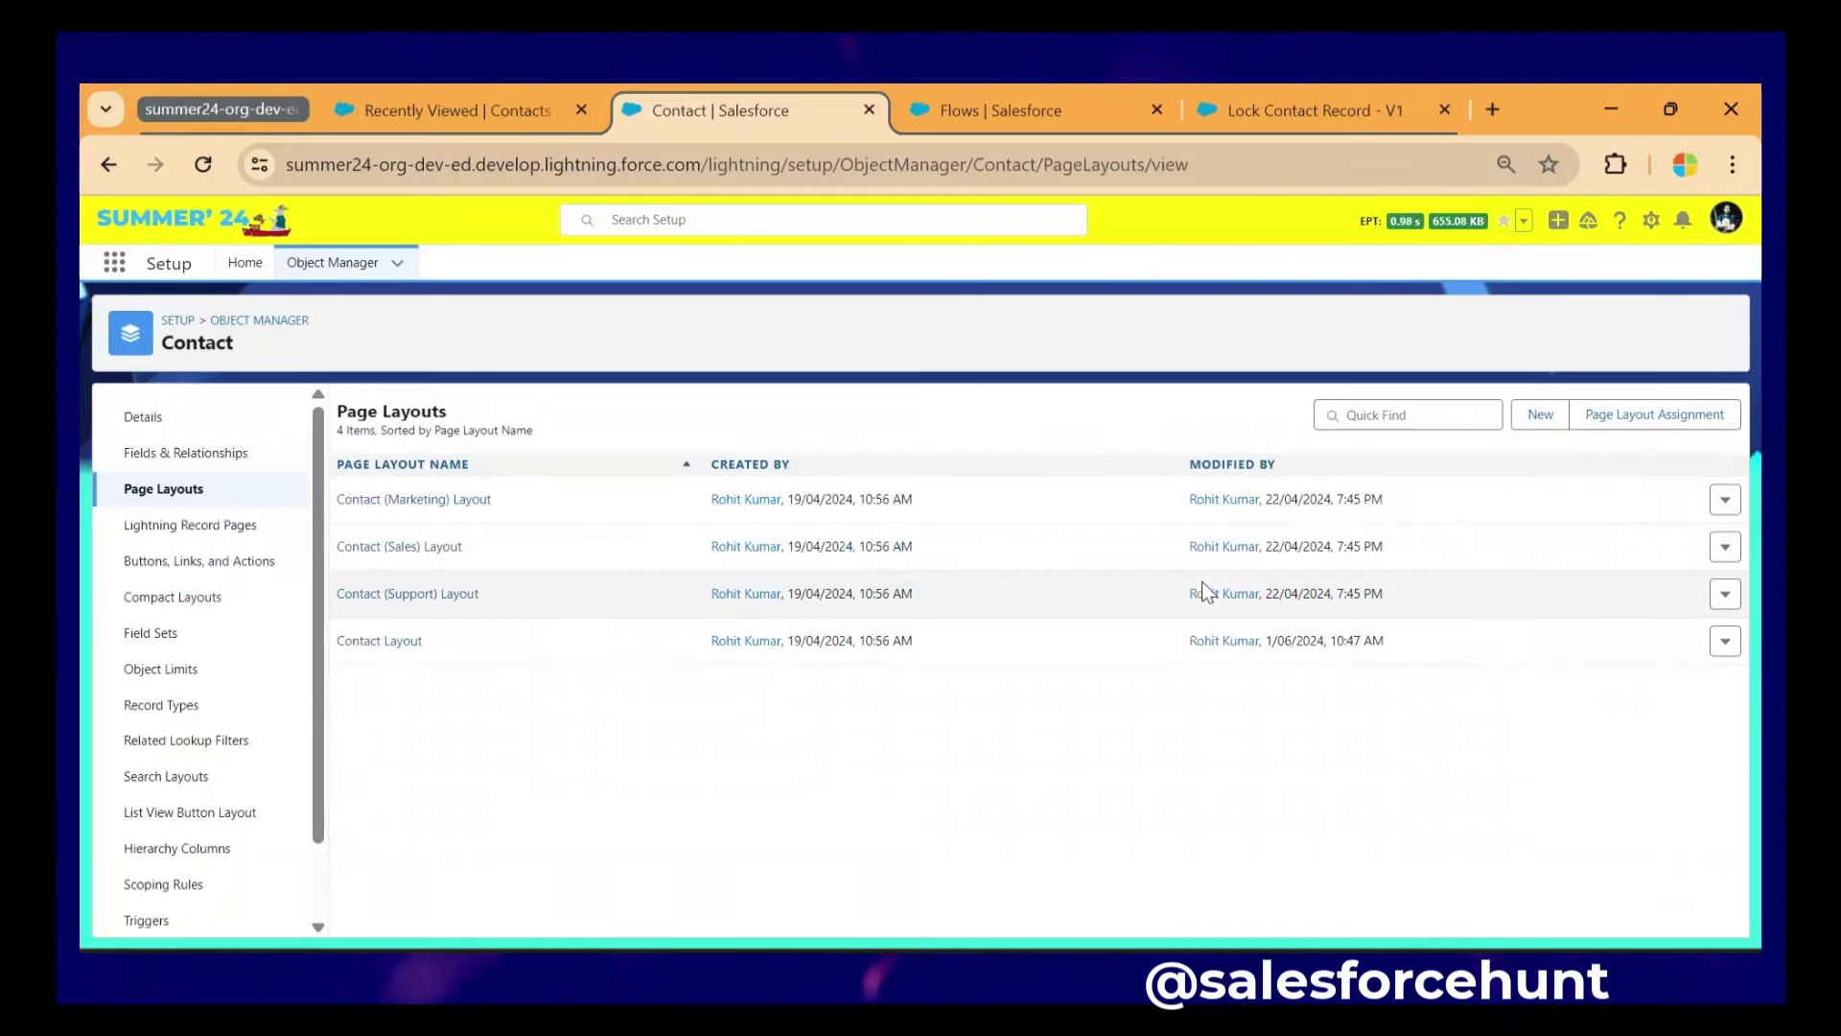
click(360, 640)
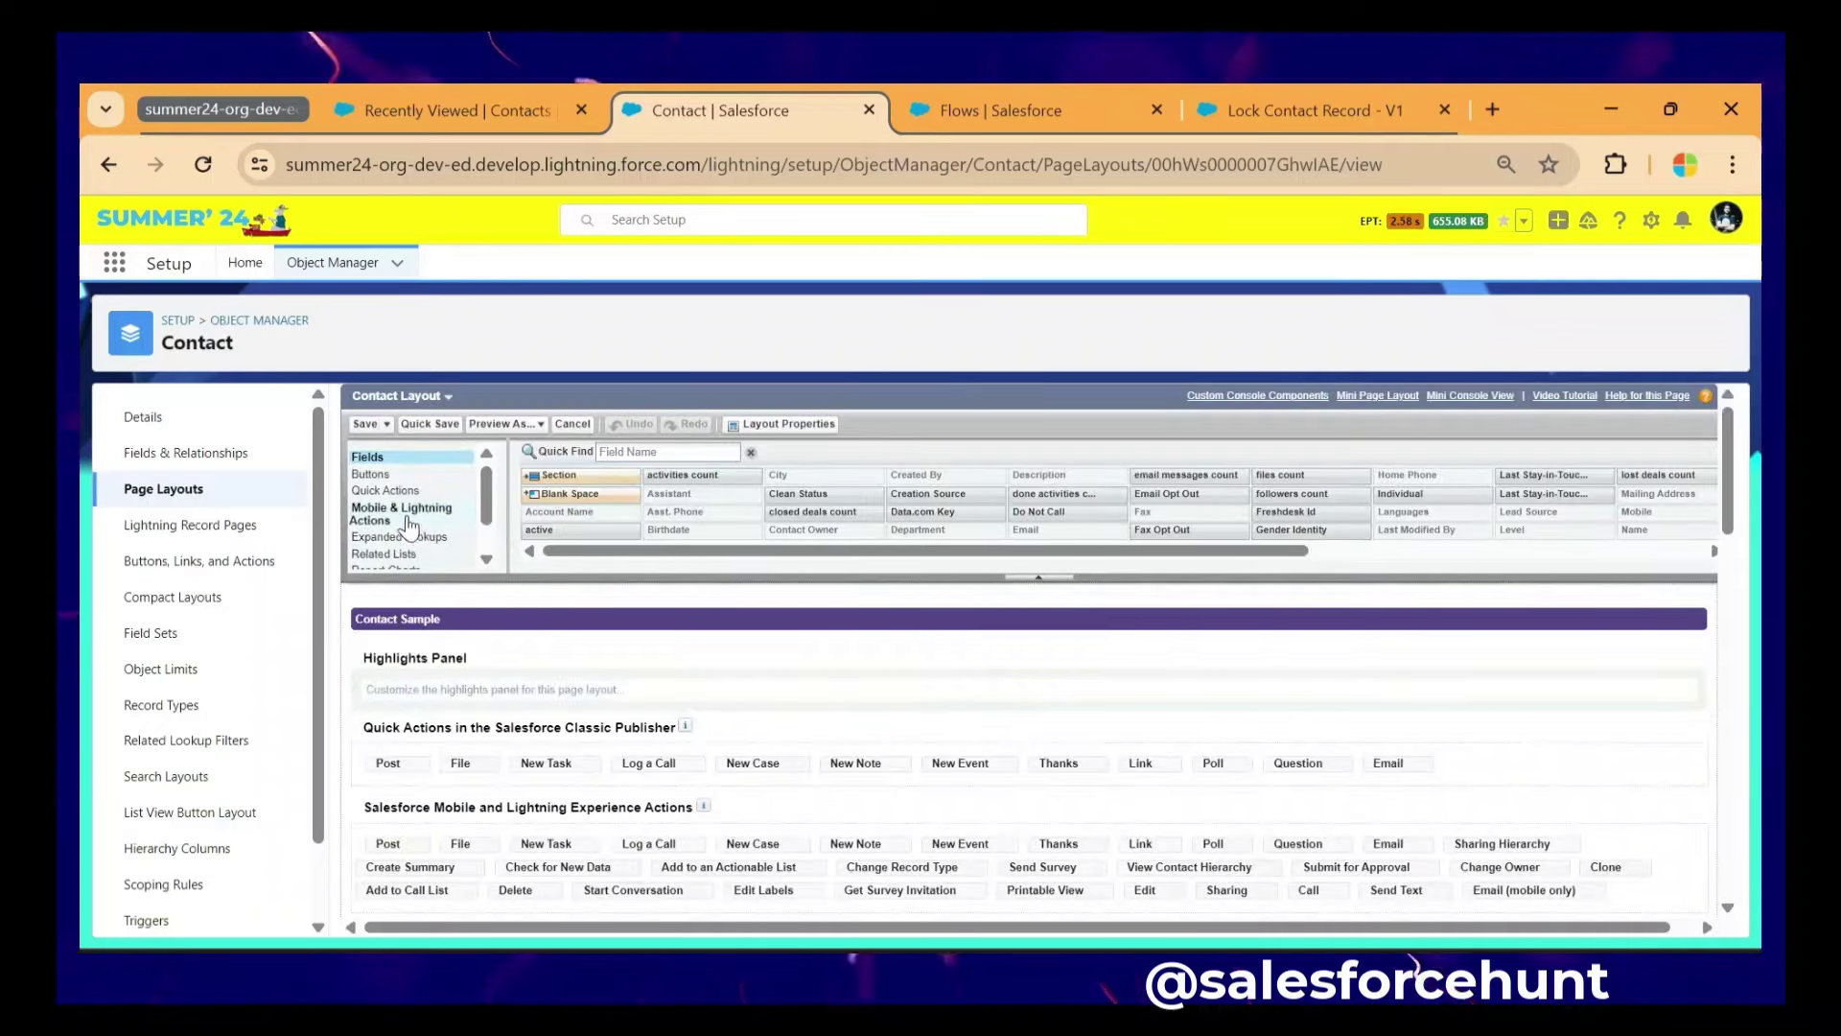
click(407, 515)
click(634, 452)
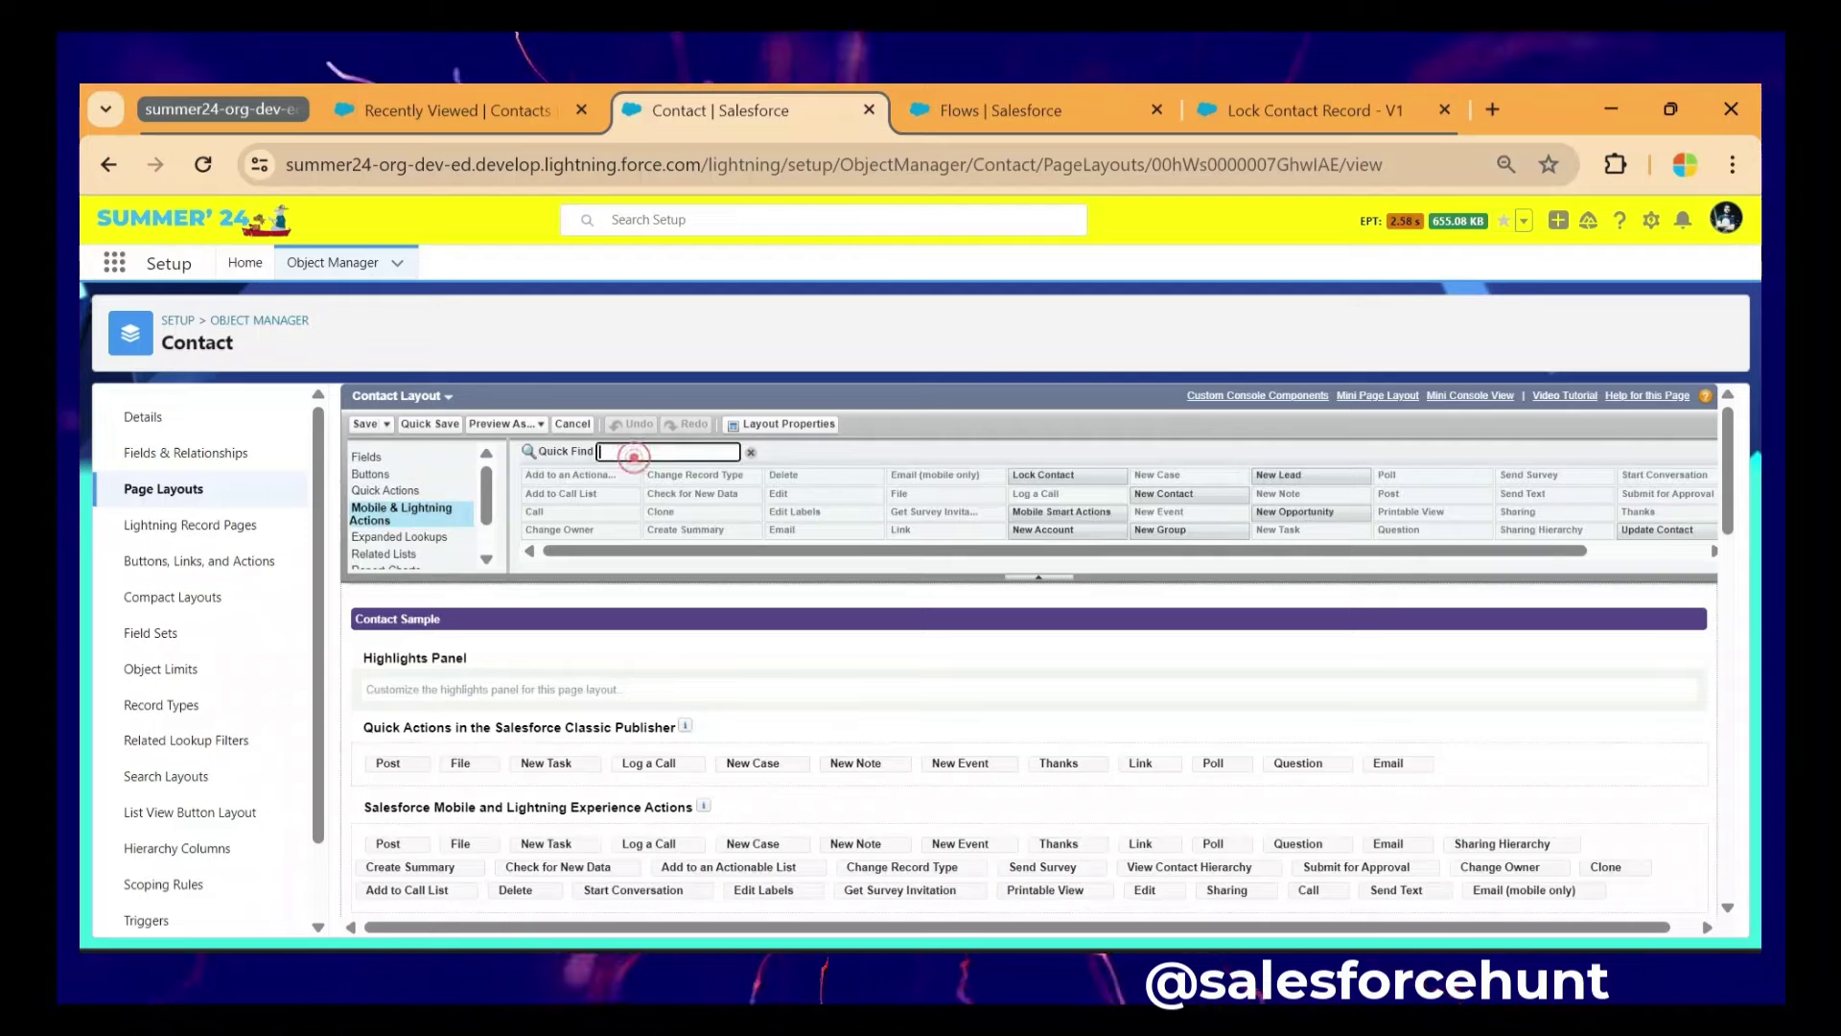
text(lock)
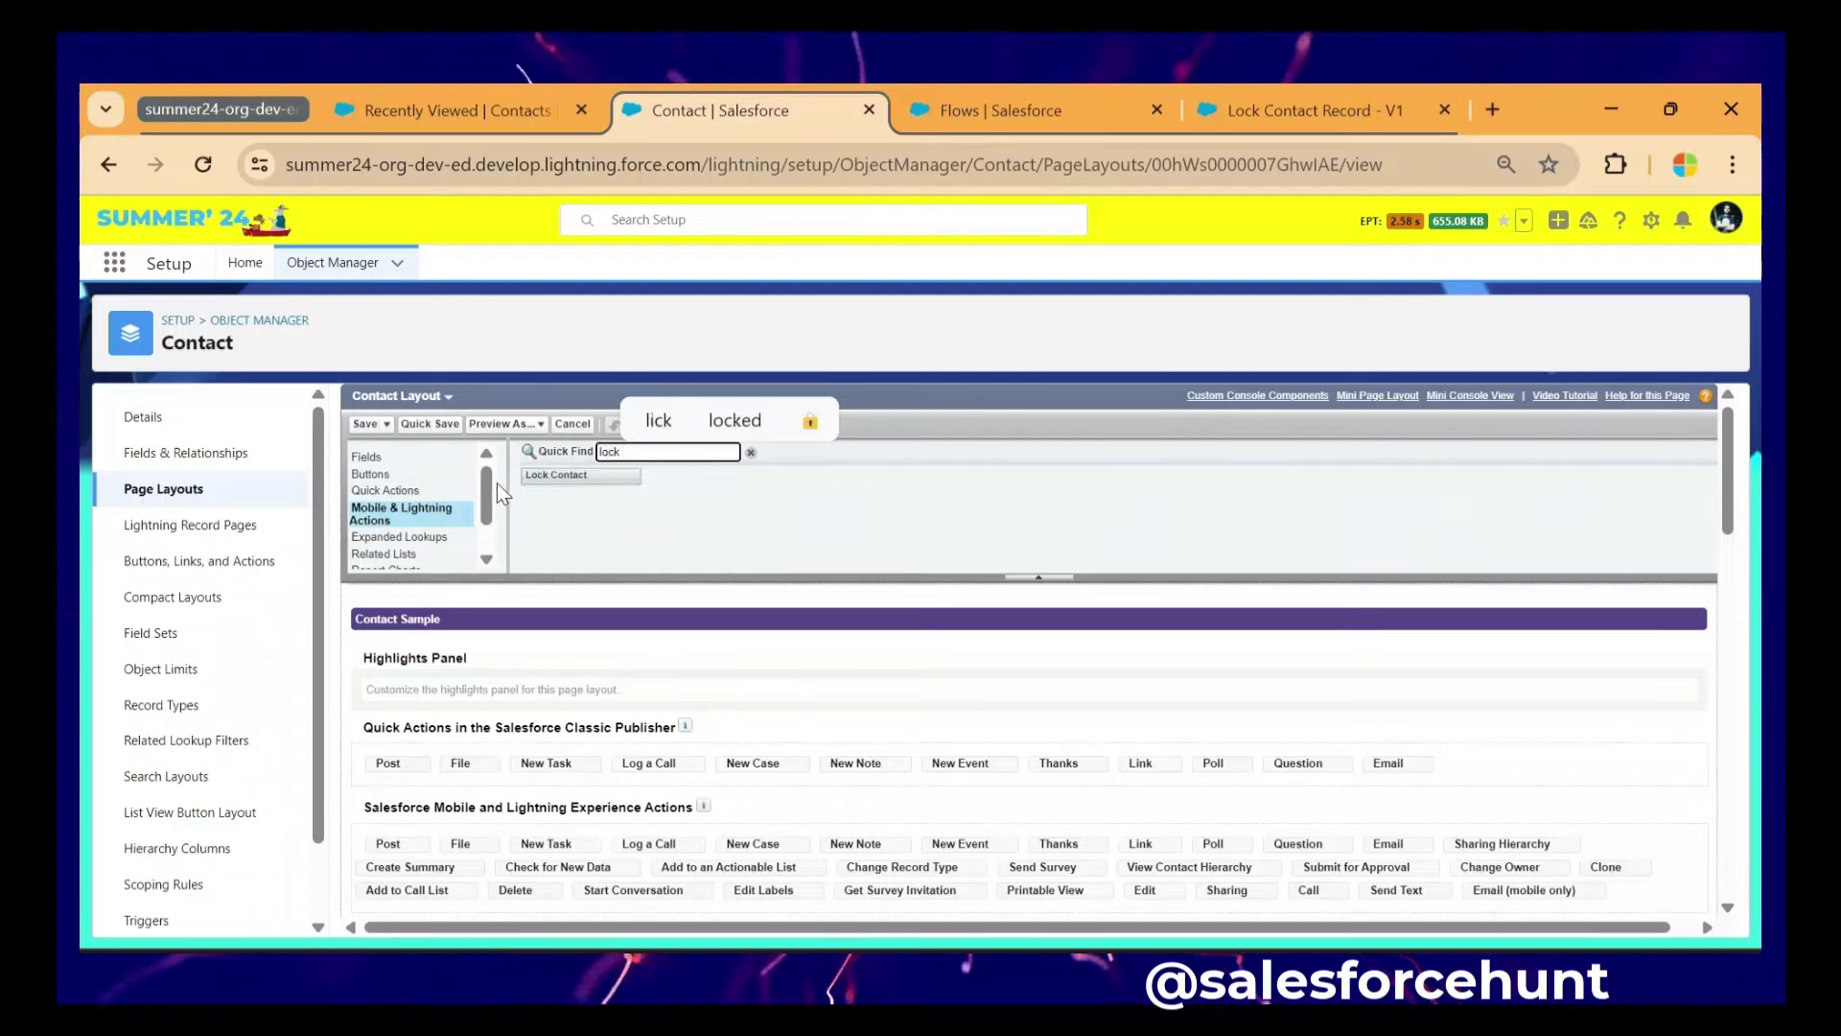
scroll(566, 475, down, 1)
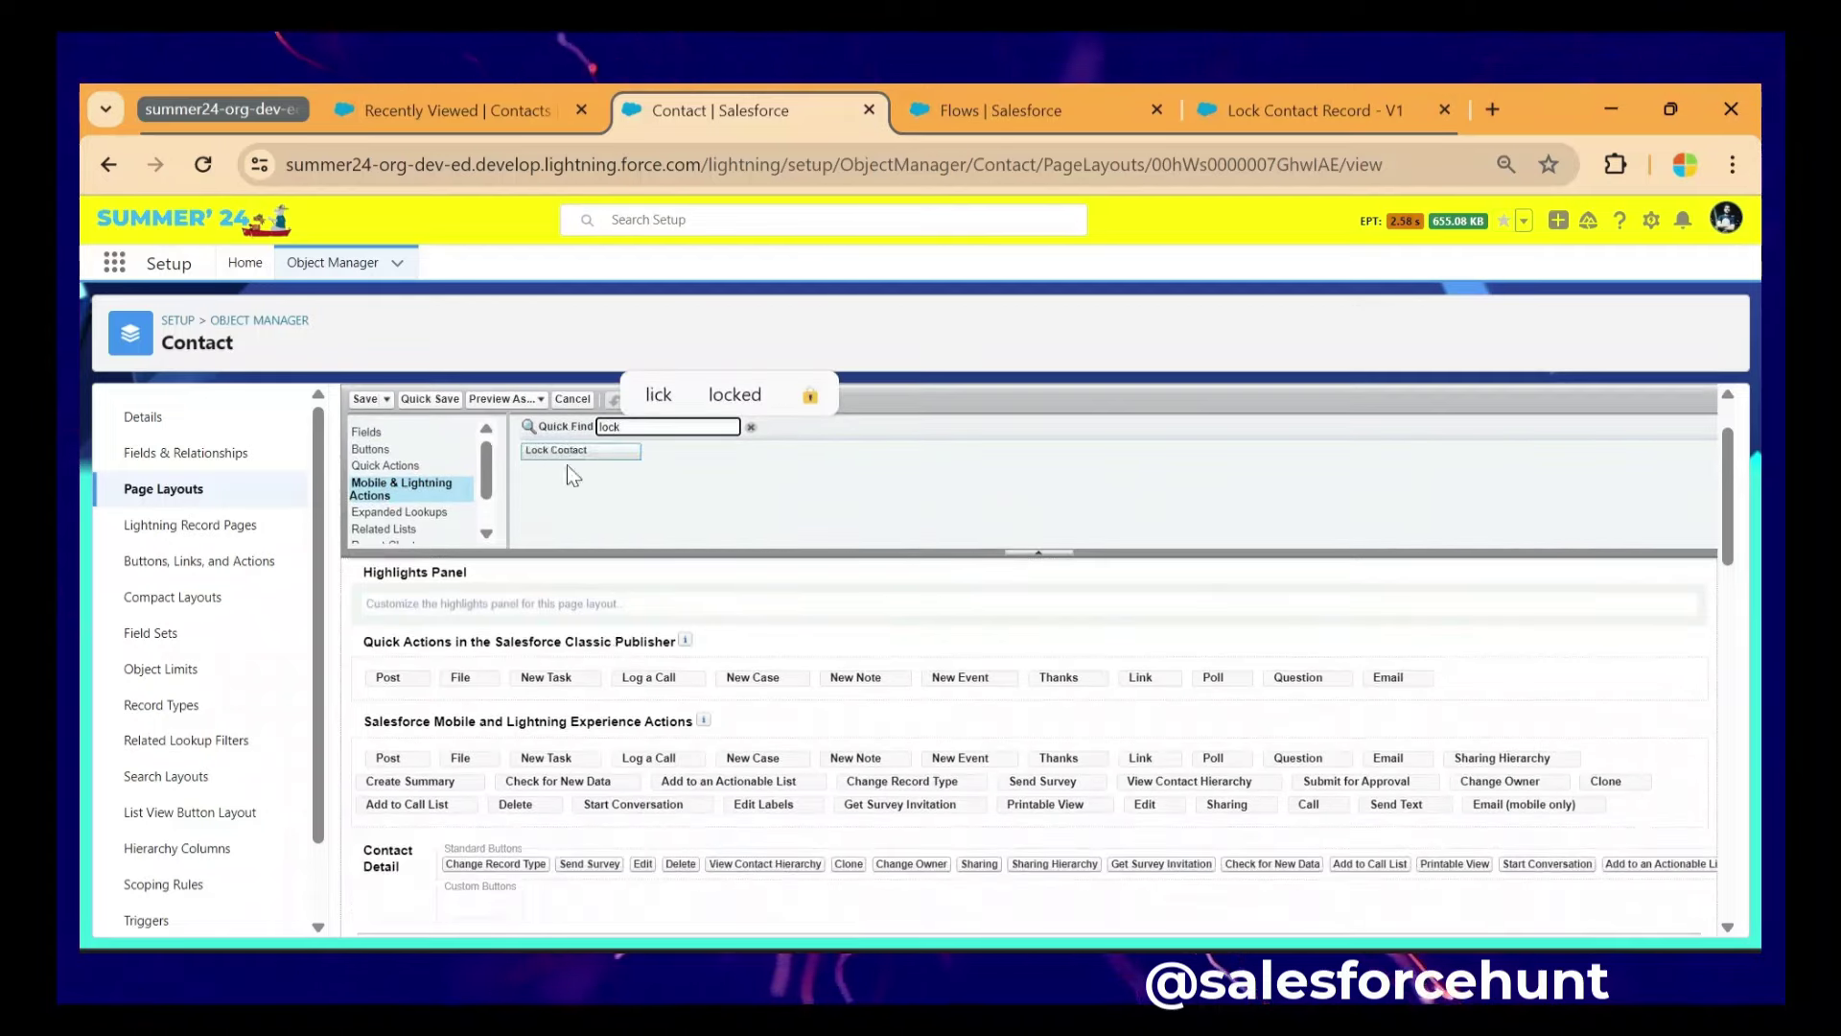
drag(566, 465, 367, 772)
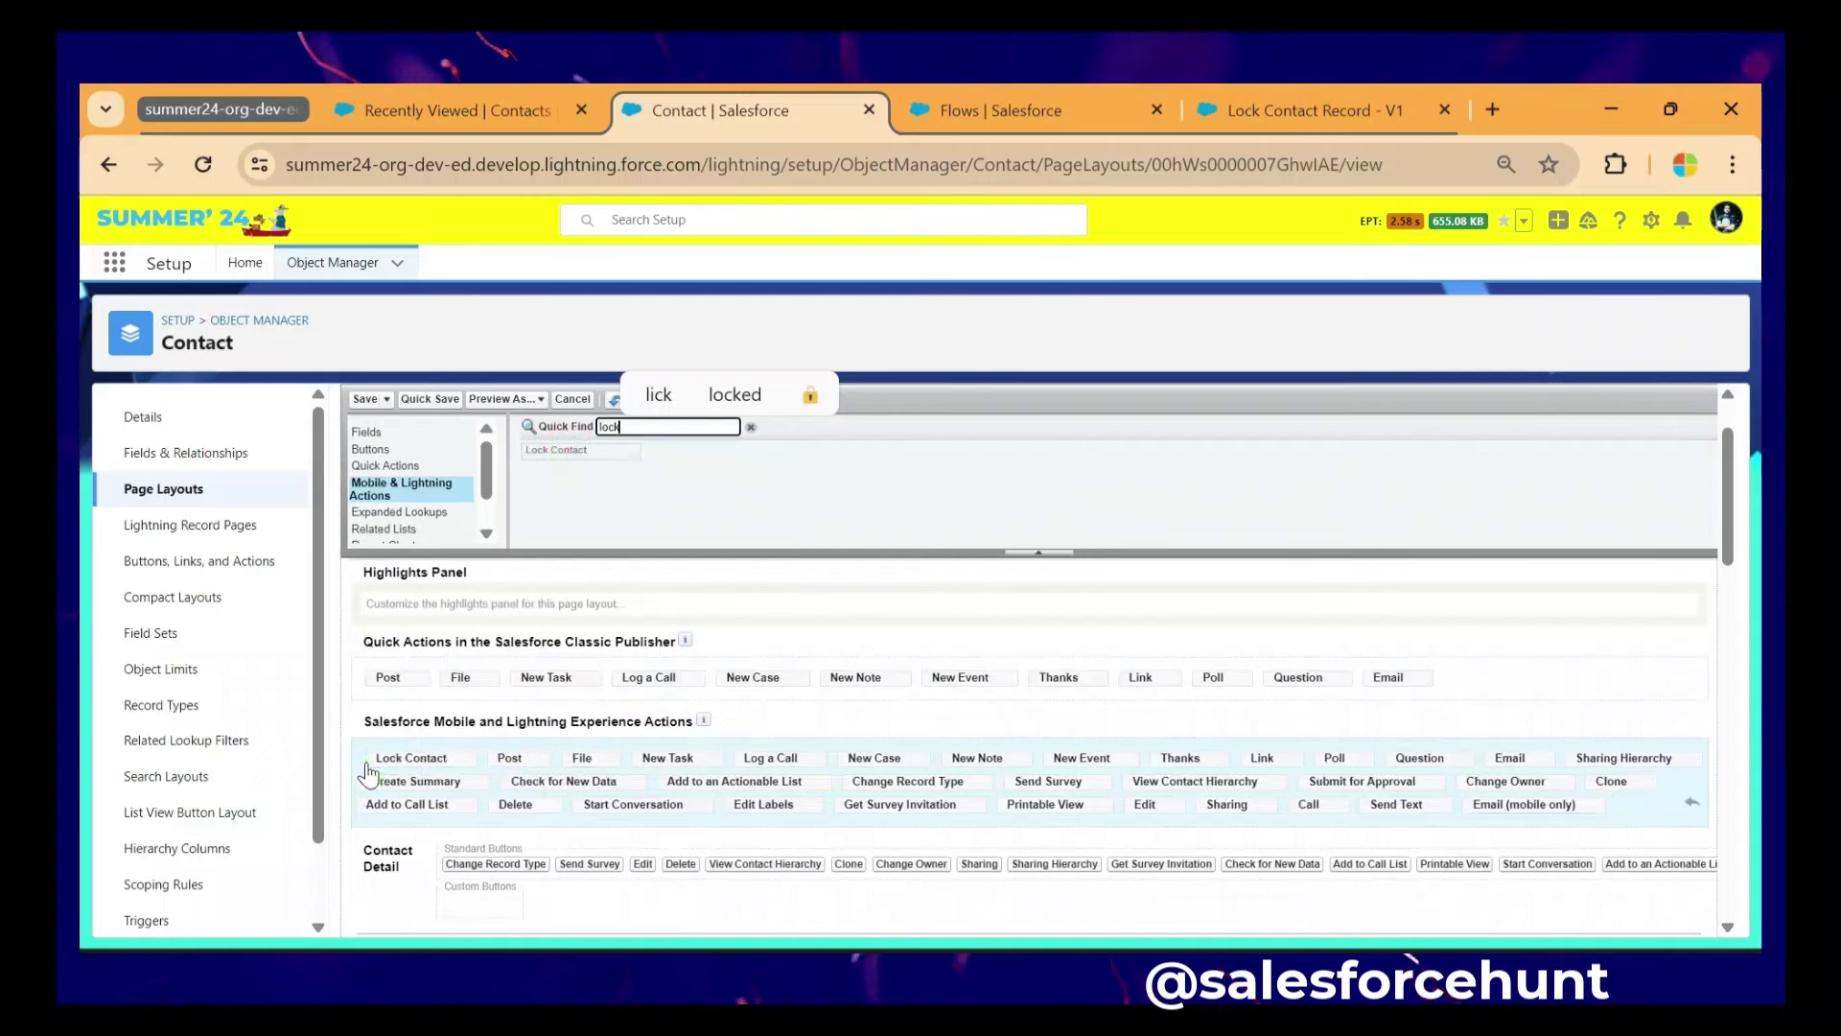
click(370, 399)
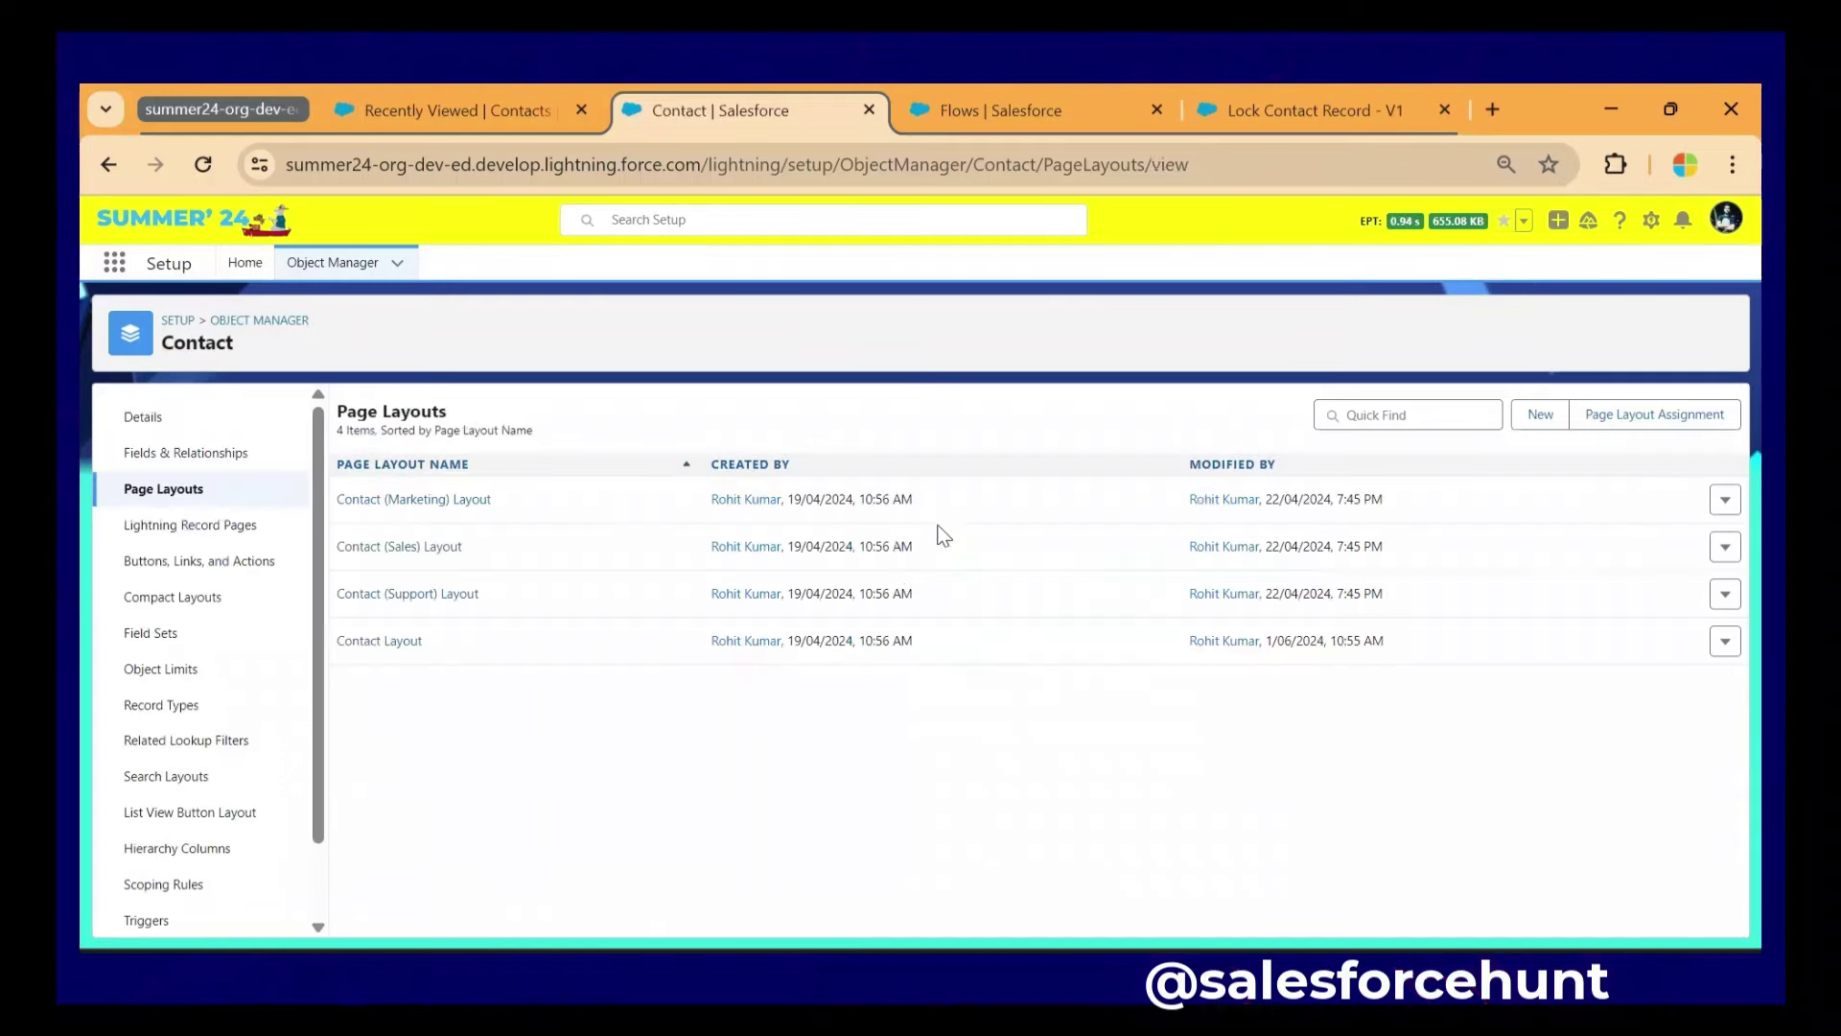
- Find Contacts through the App Launcher and open the contact list
click(394, 112)
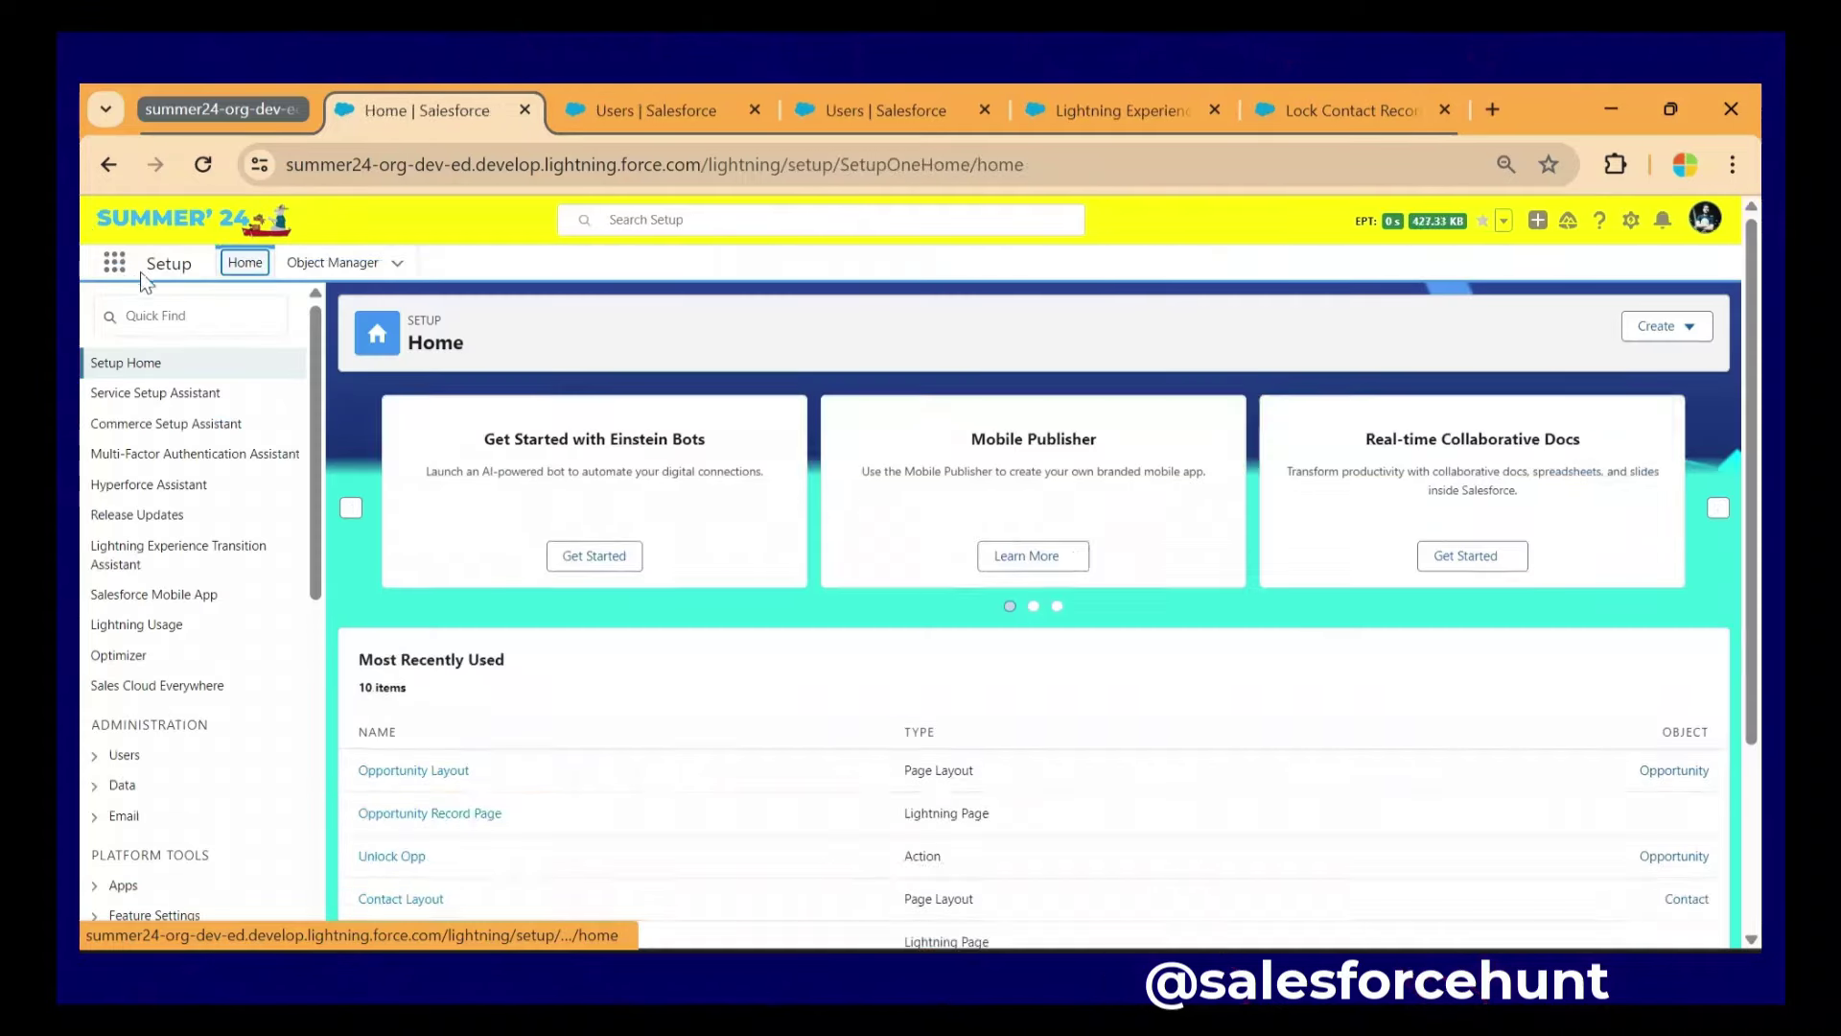
click(115, 262)
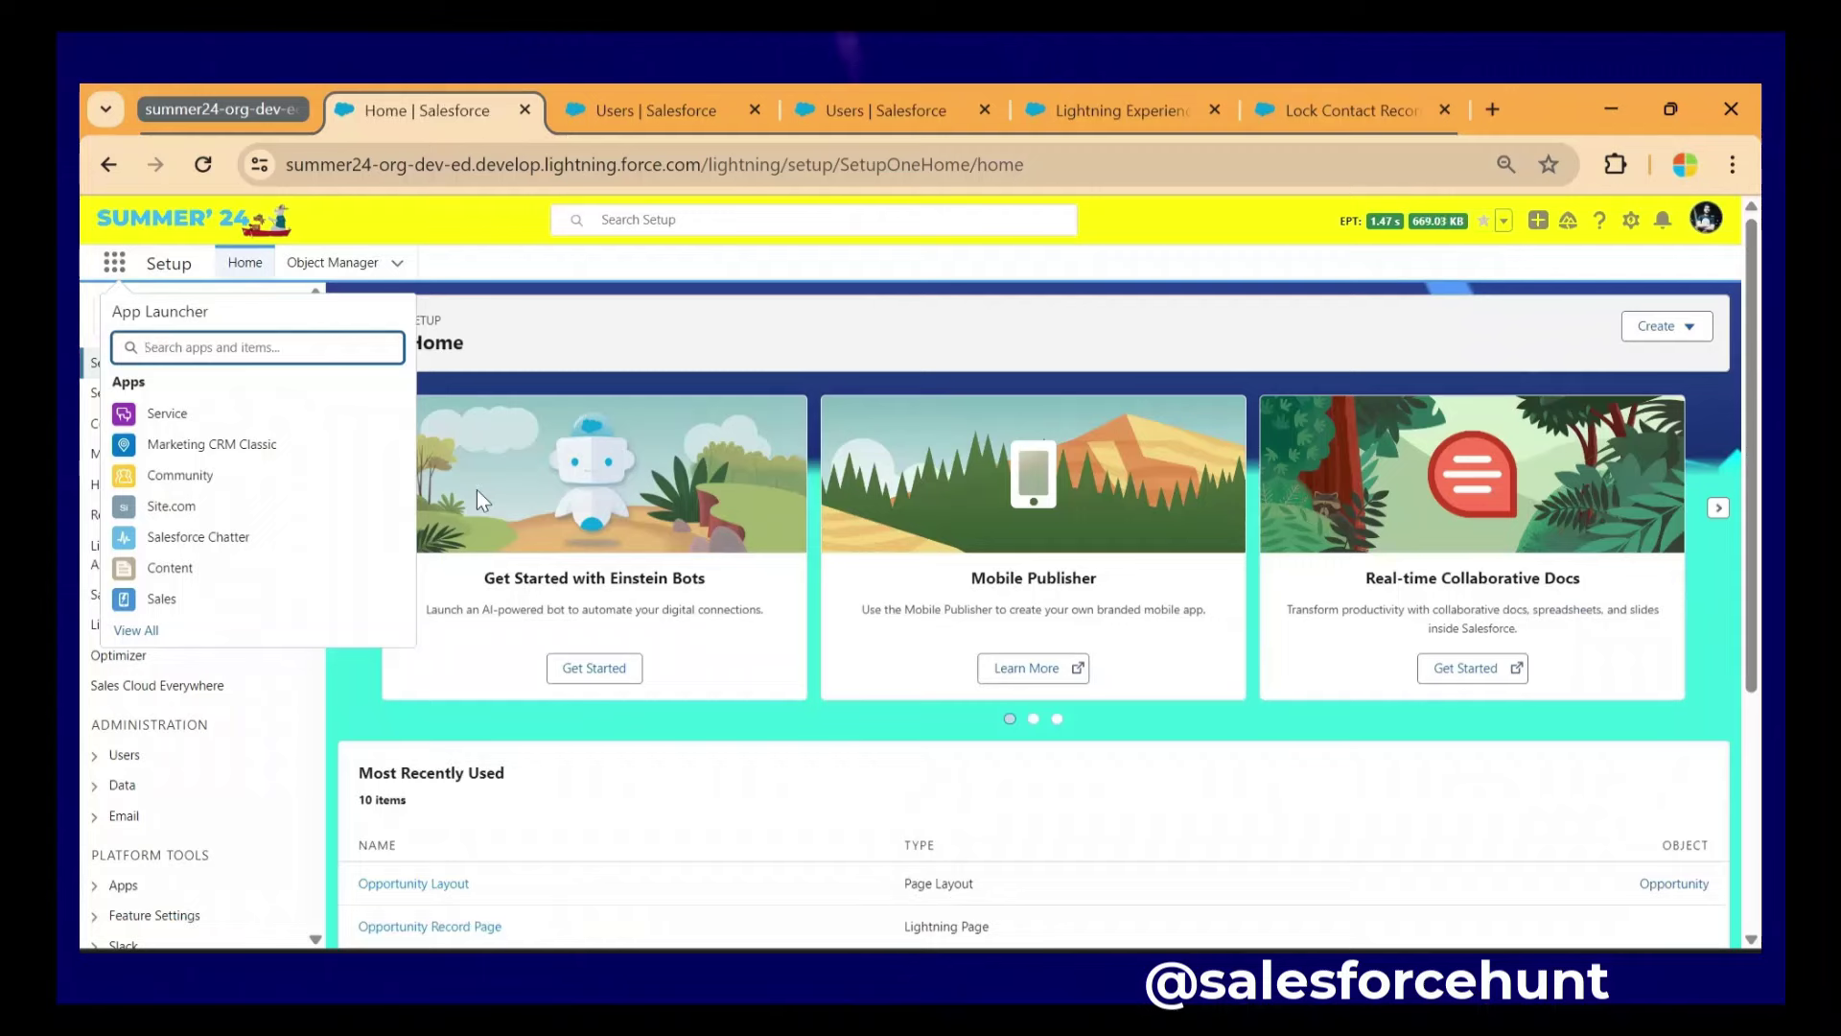
text(contact)
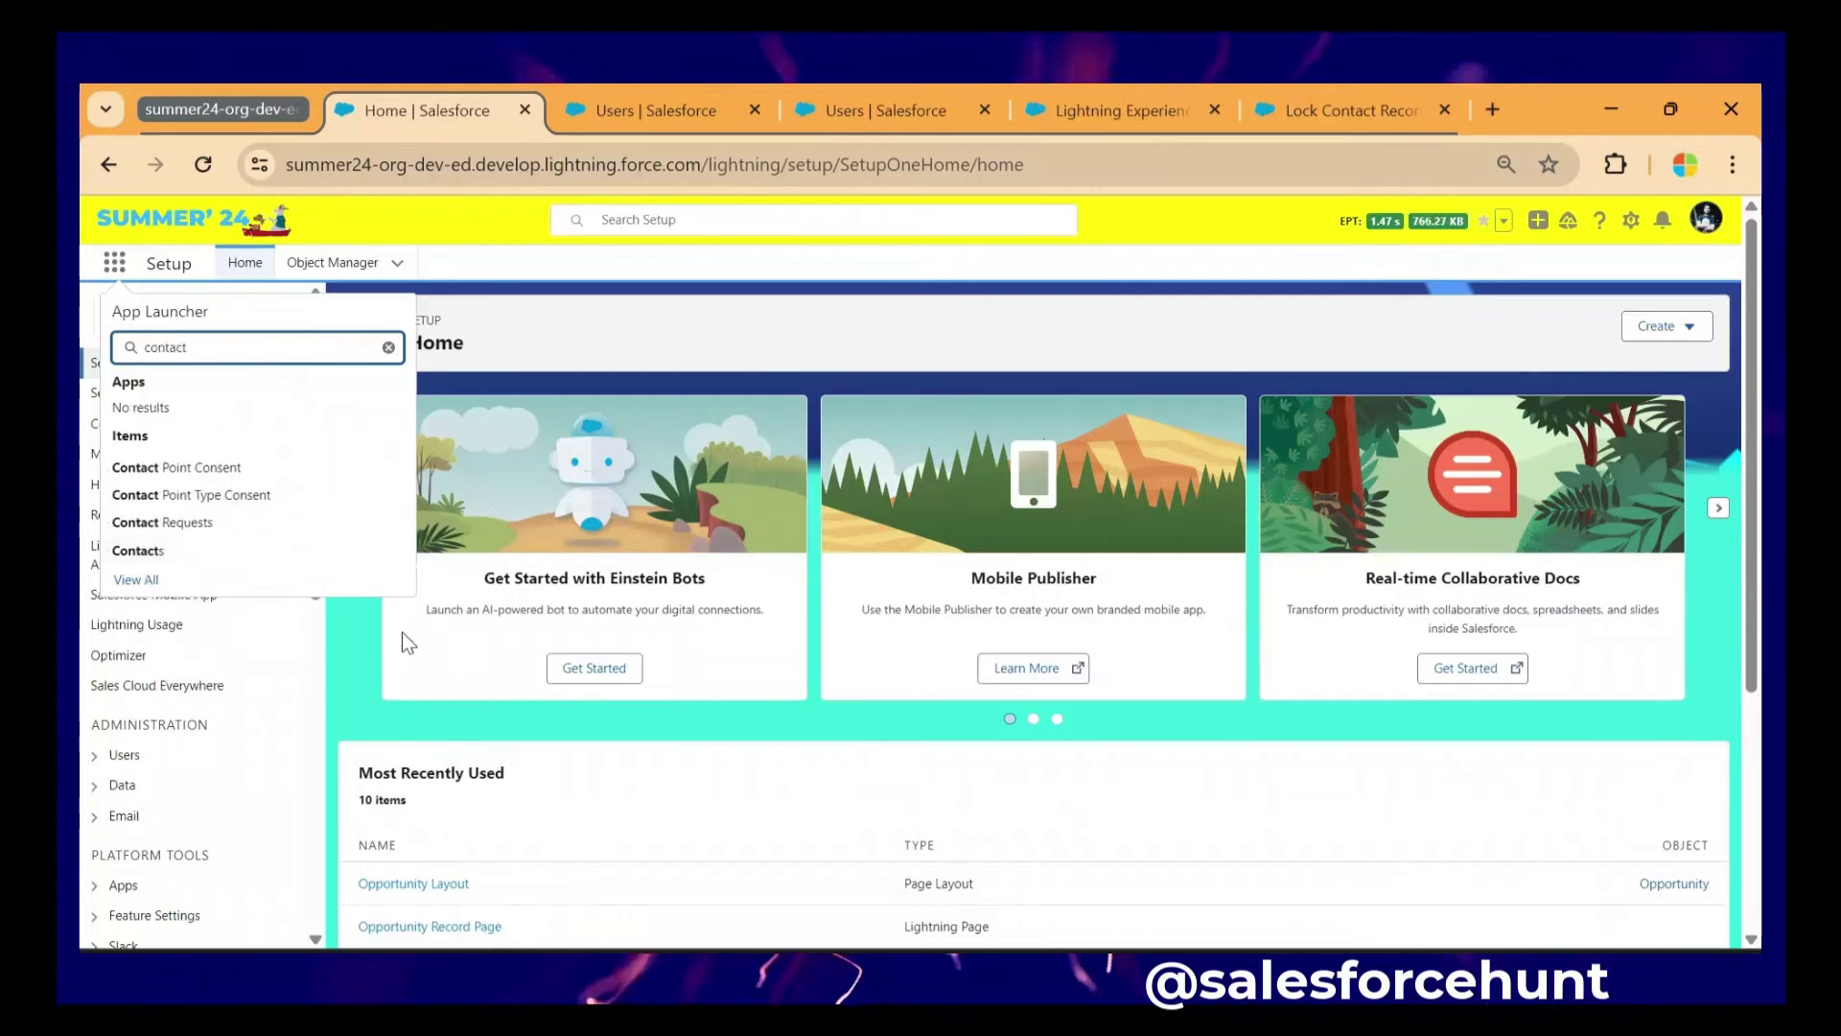
click(256, 555)
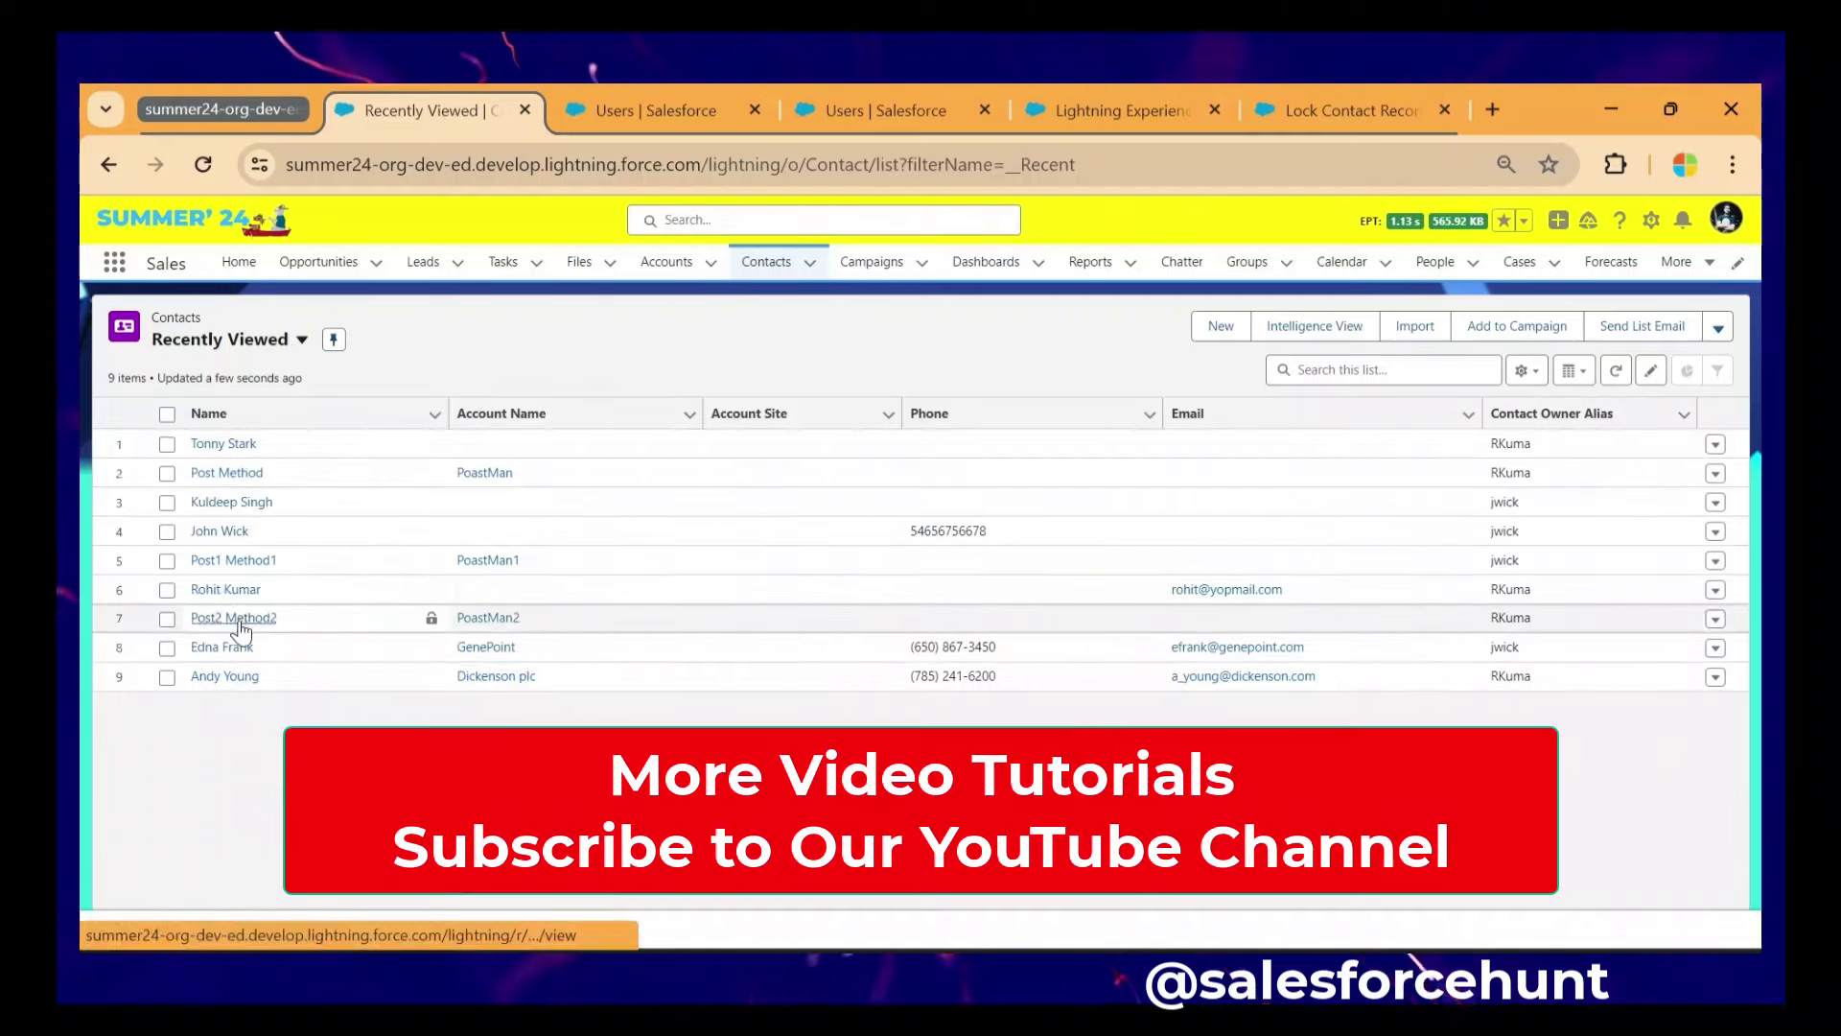
- Open the contact belonging to the PoastMan2 account, run the Lock Contact action on it, and close the finished flow window
click(233, 618)
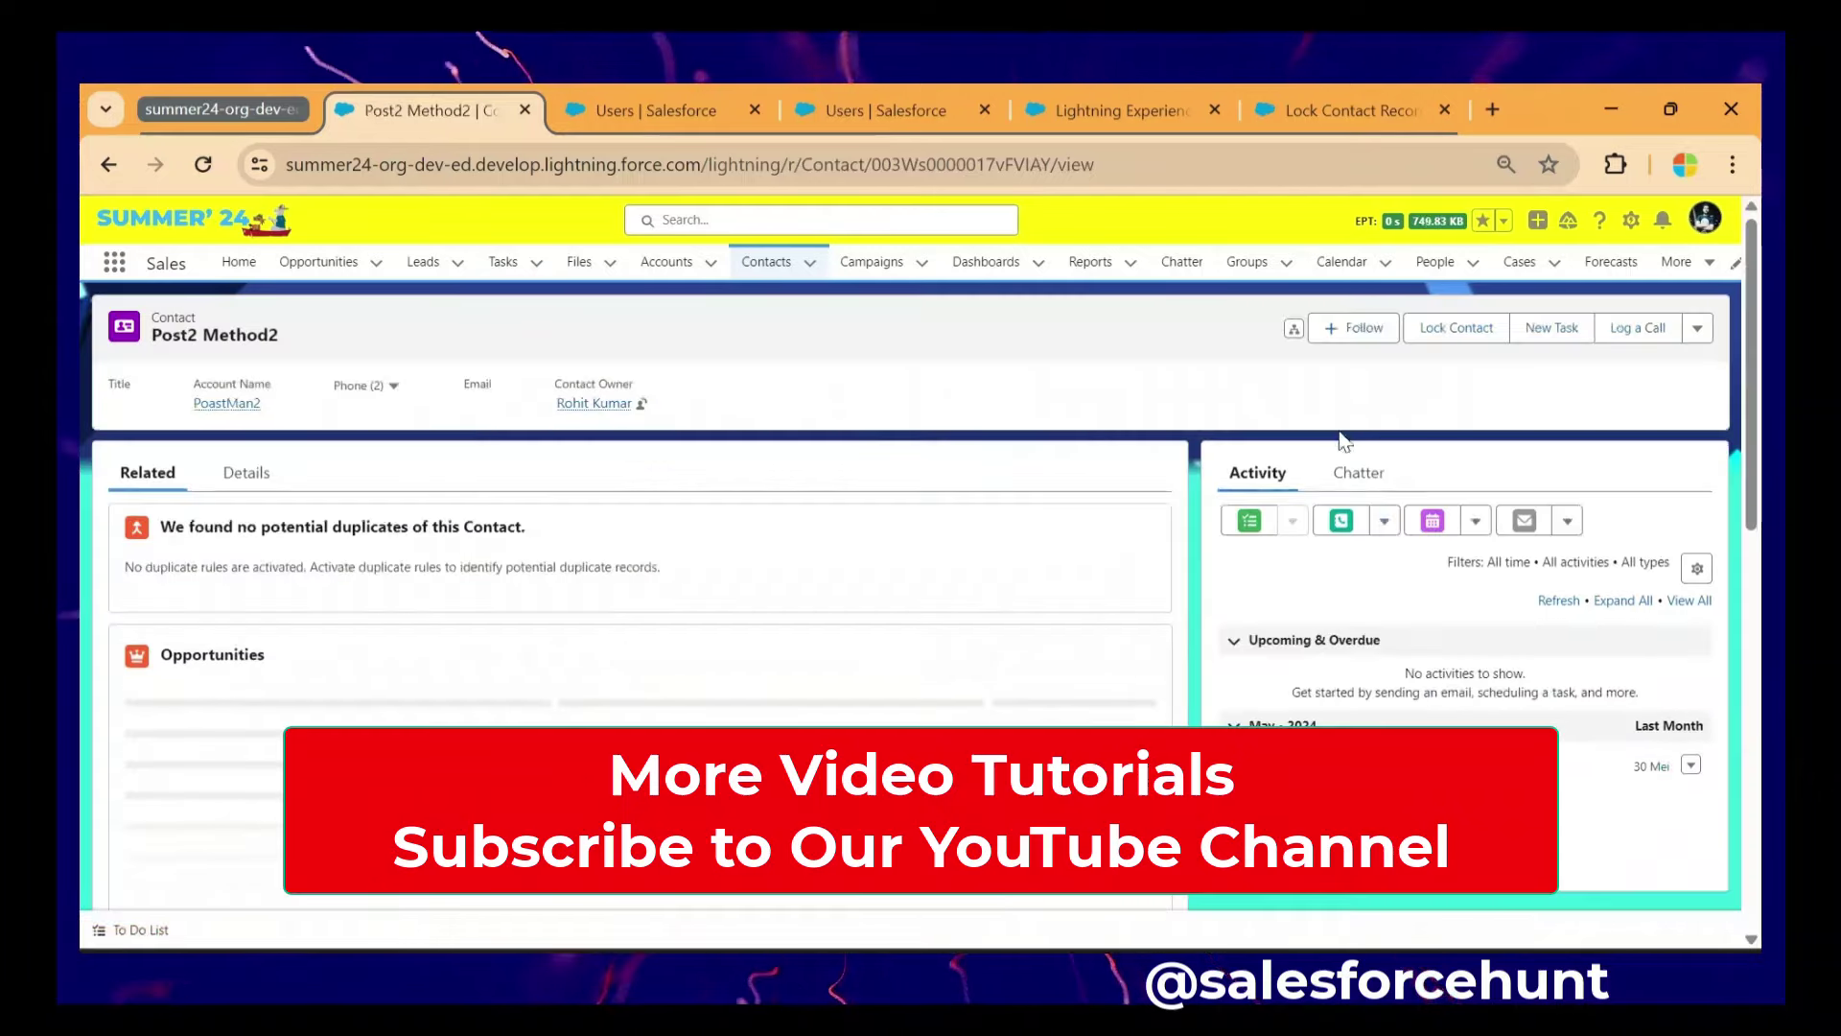
click(1460, 328)
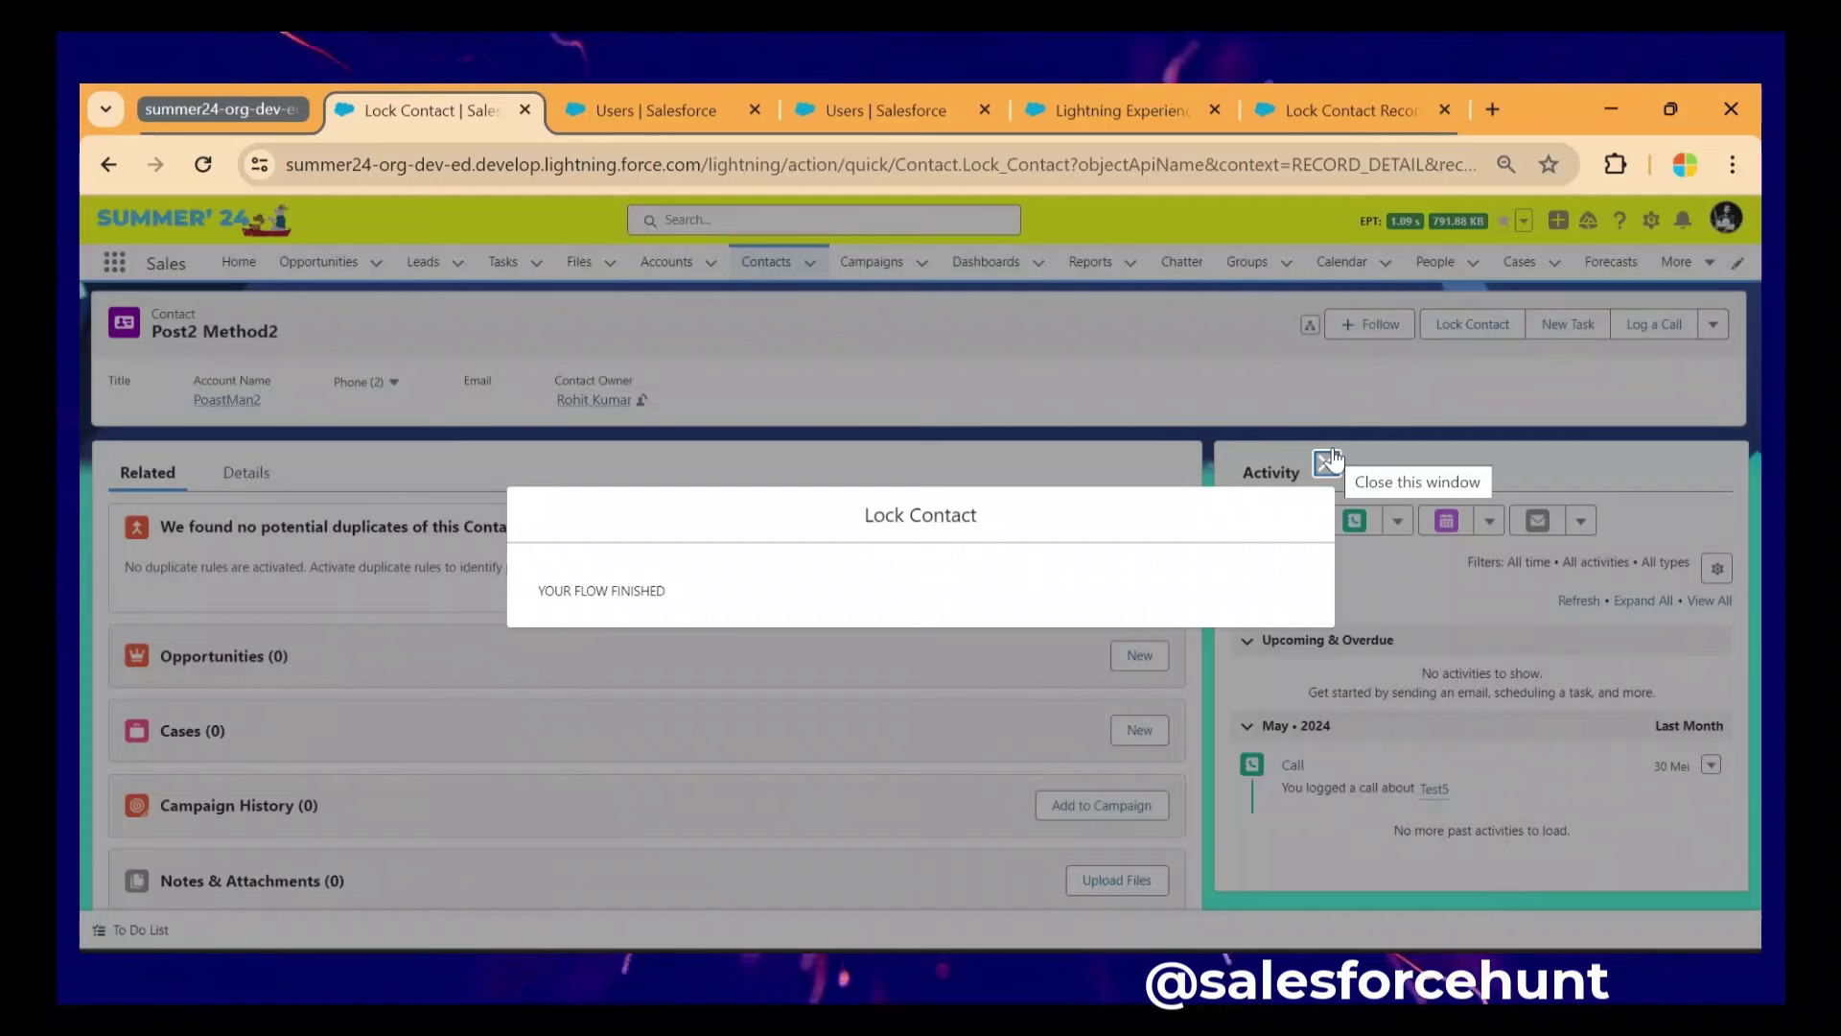
click(1329, 463)
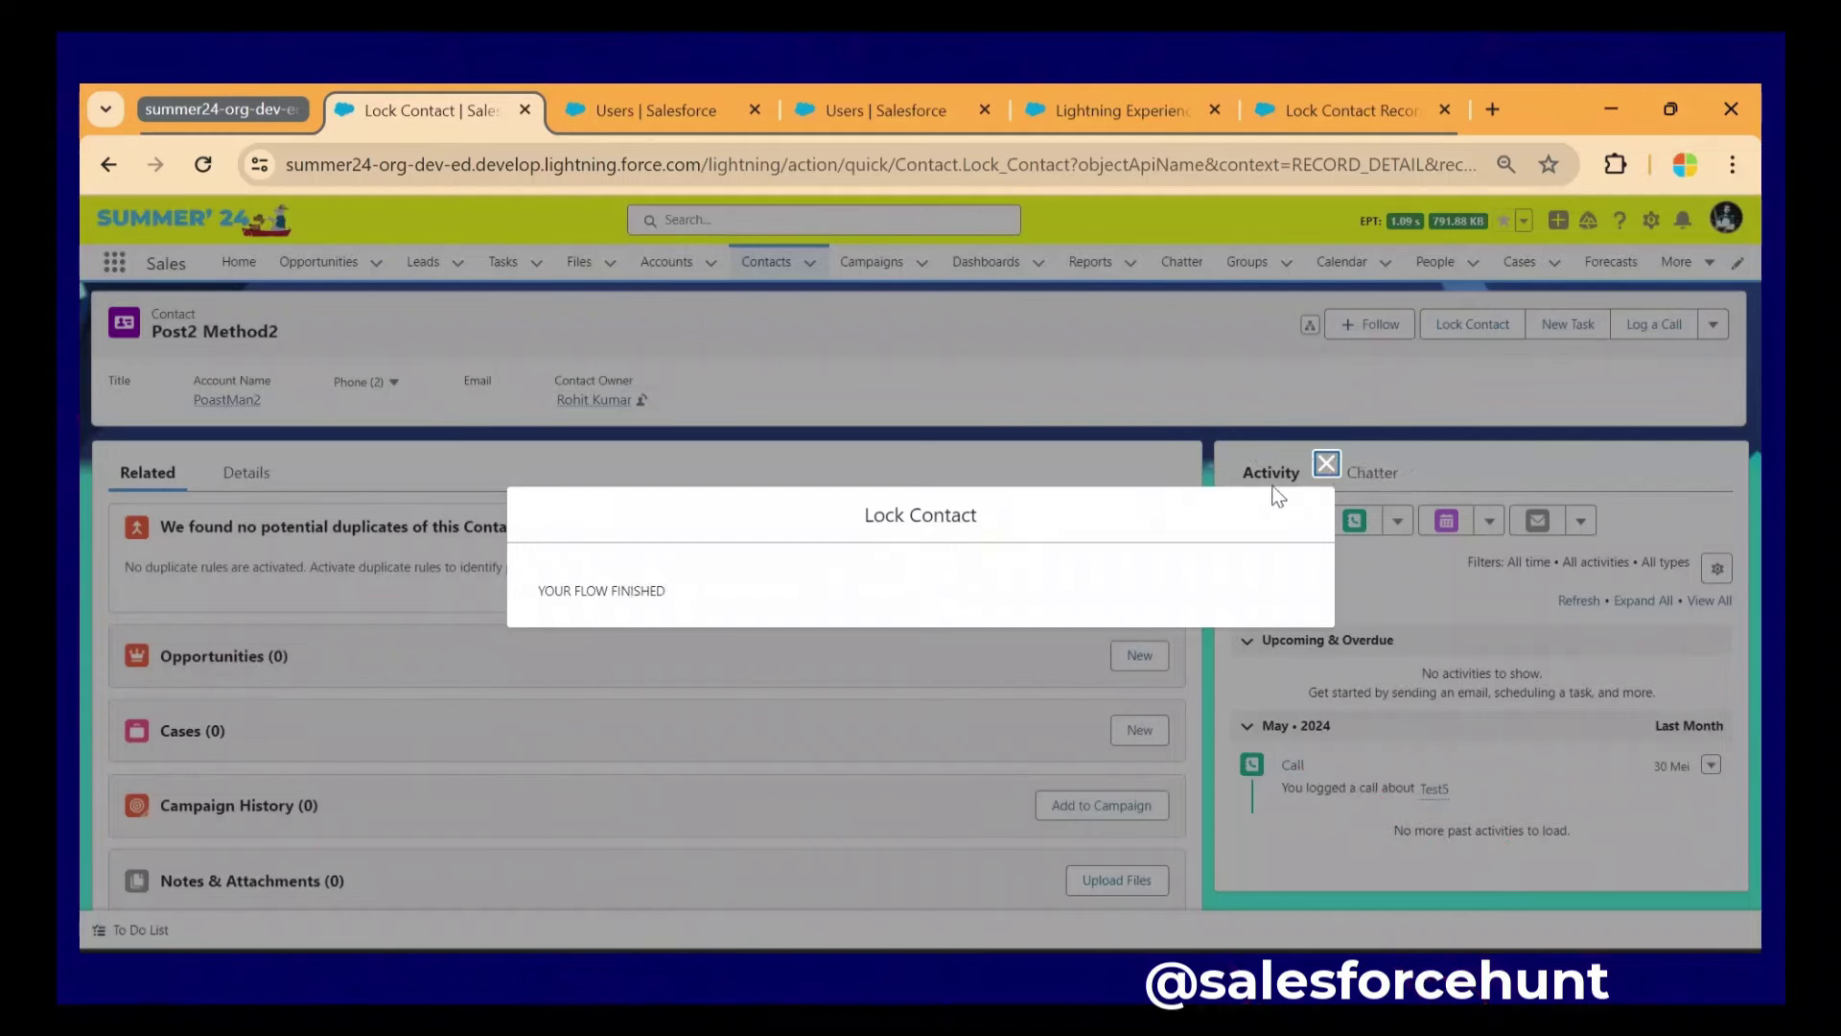
click(1326, 466)
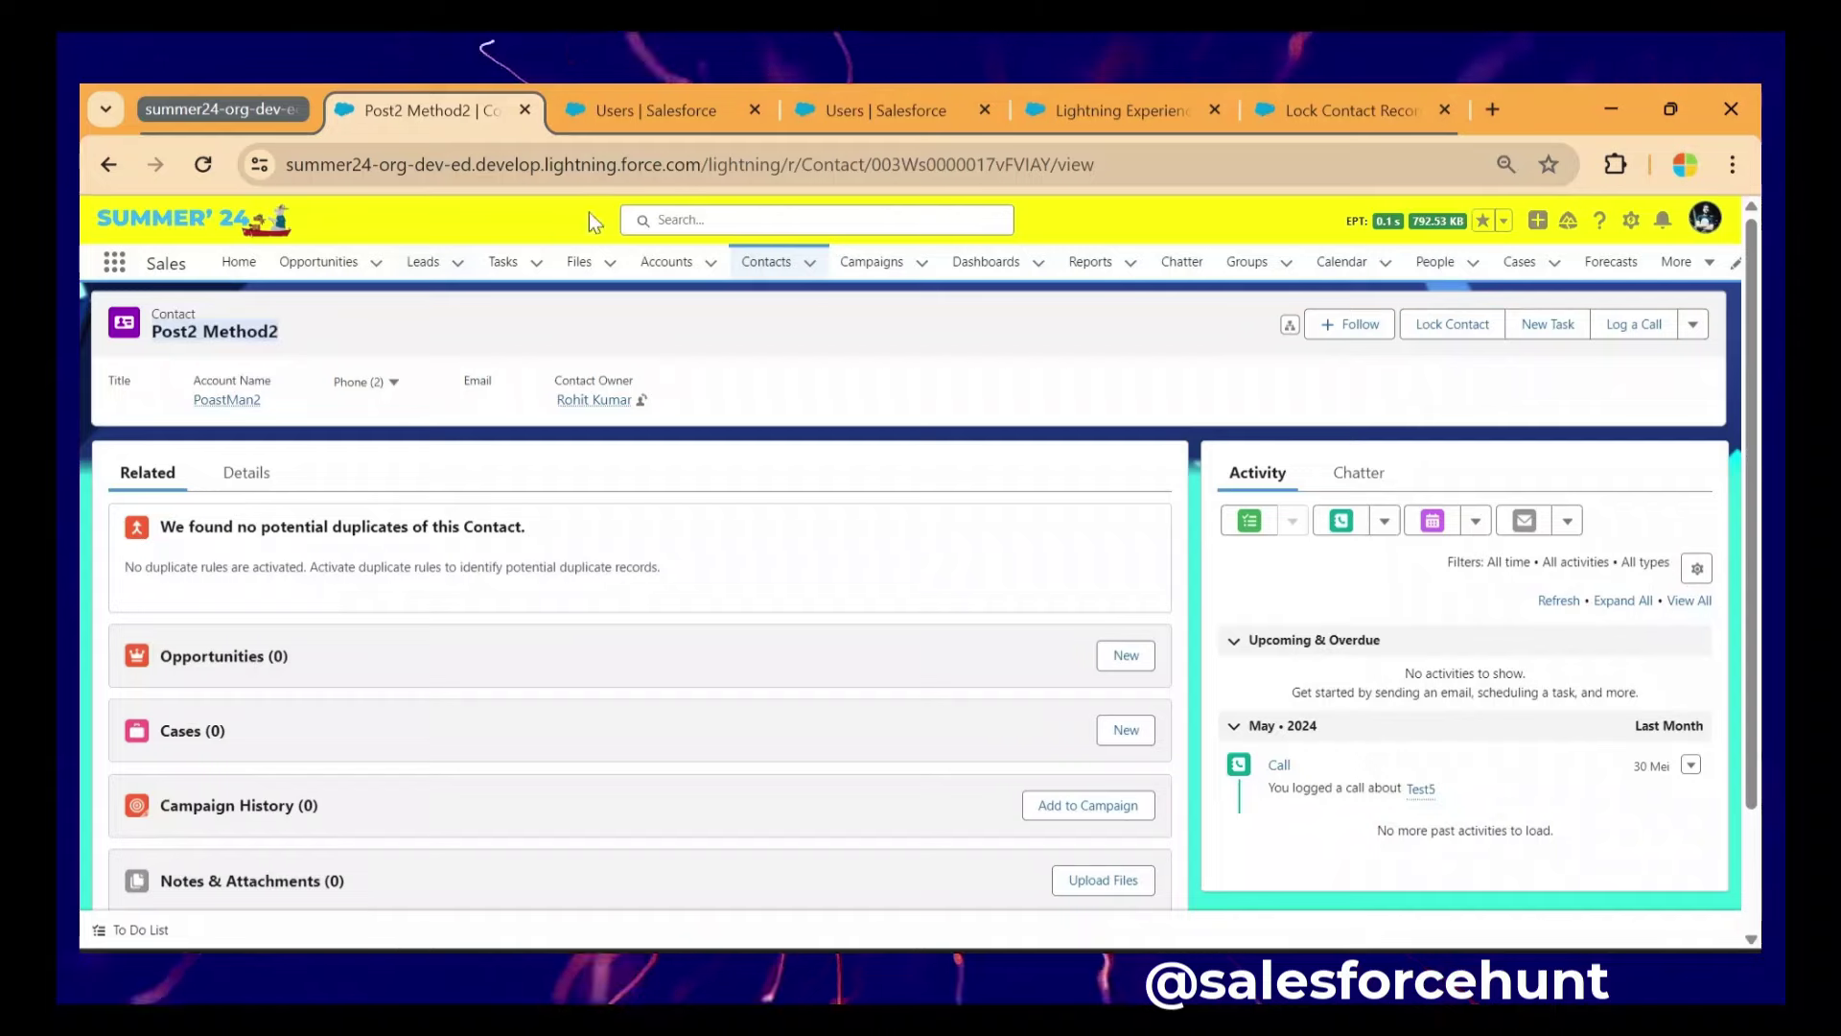
- Log in as the user with the Standard User profile from the All Users list and open the Contacts list
click(842, 124)
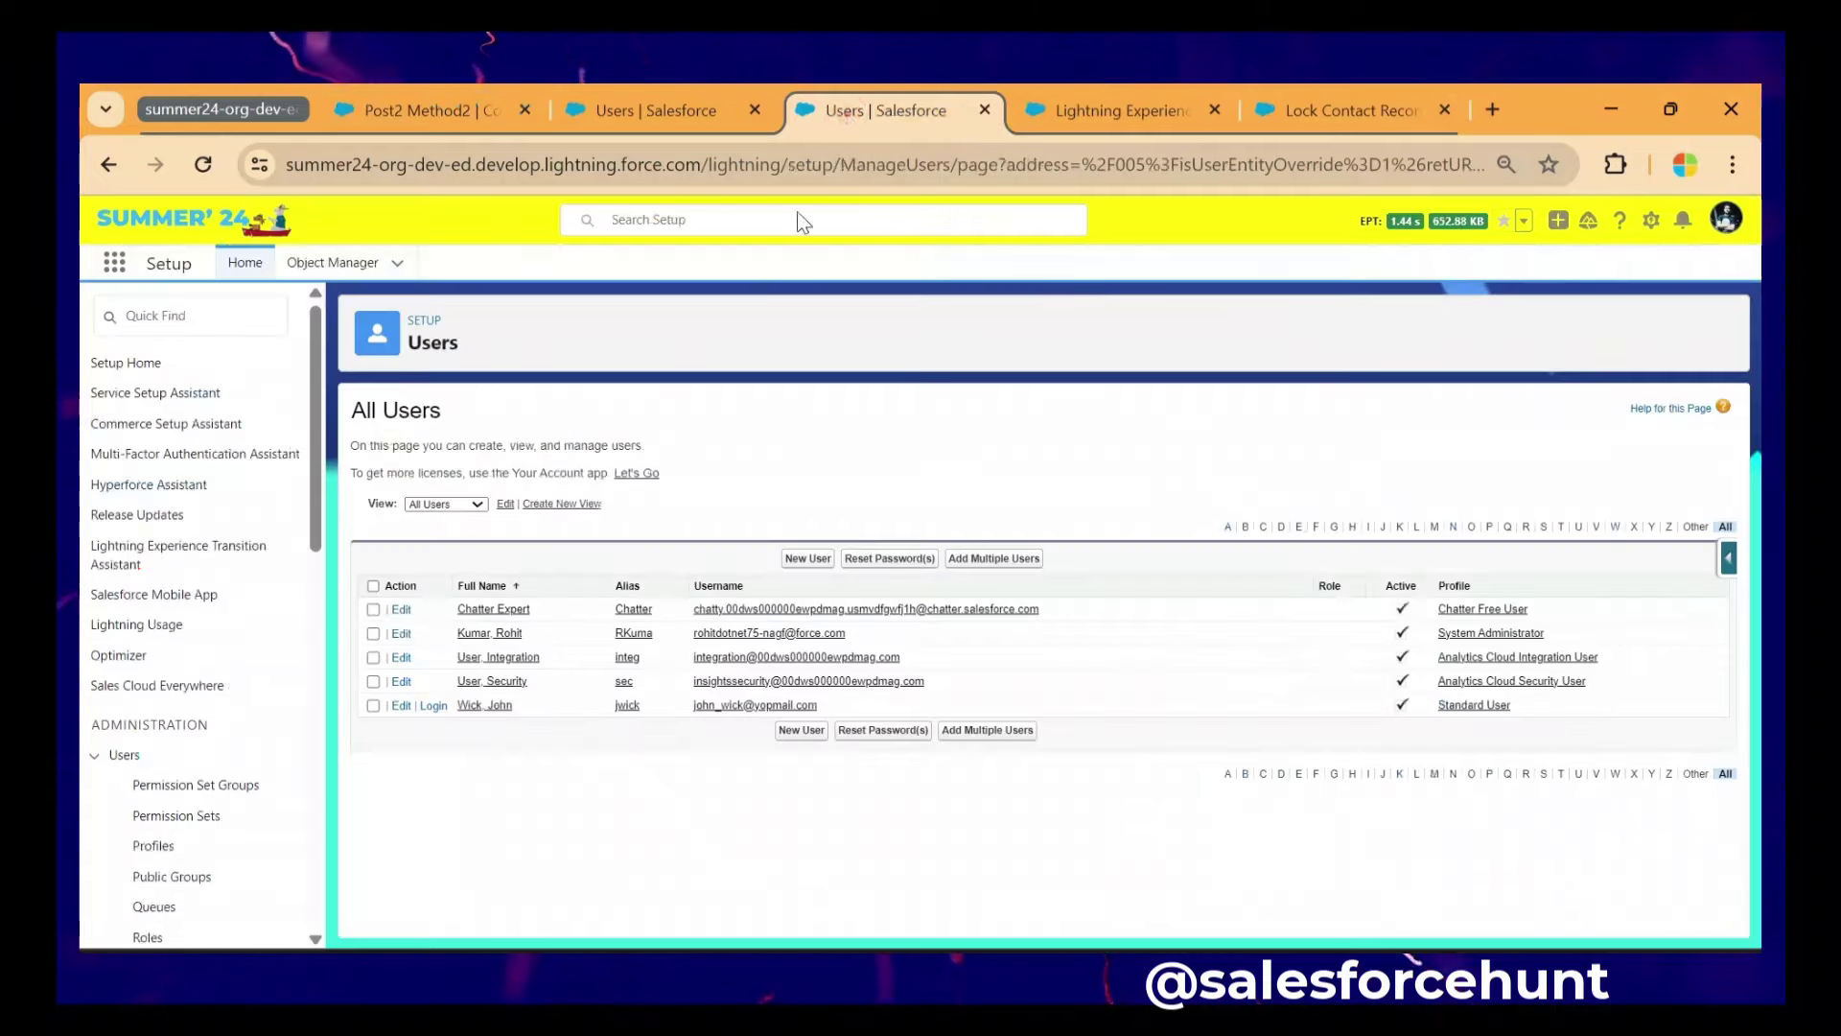
click(433, 705)
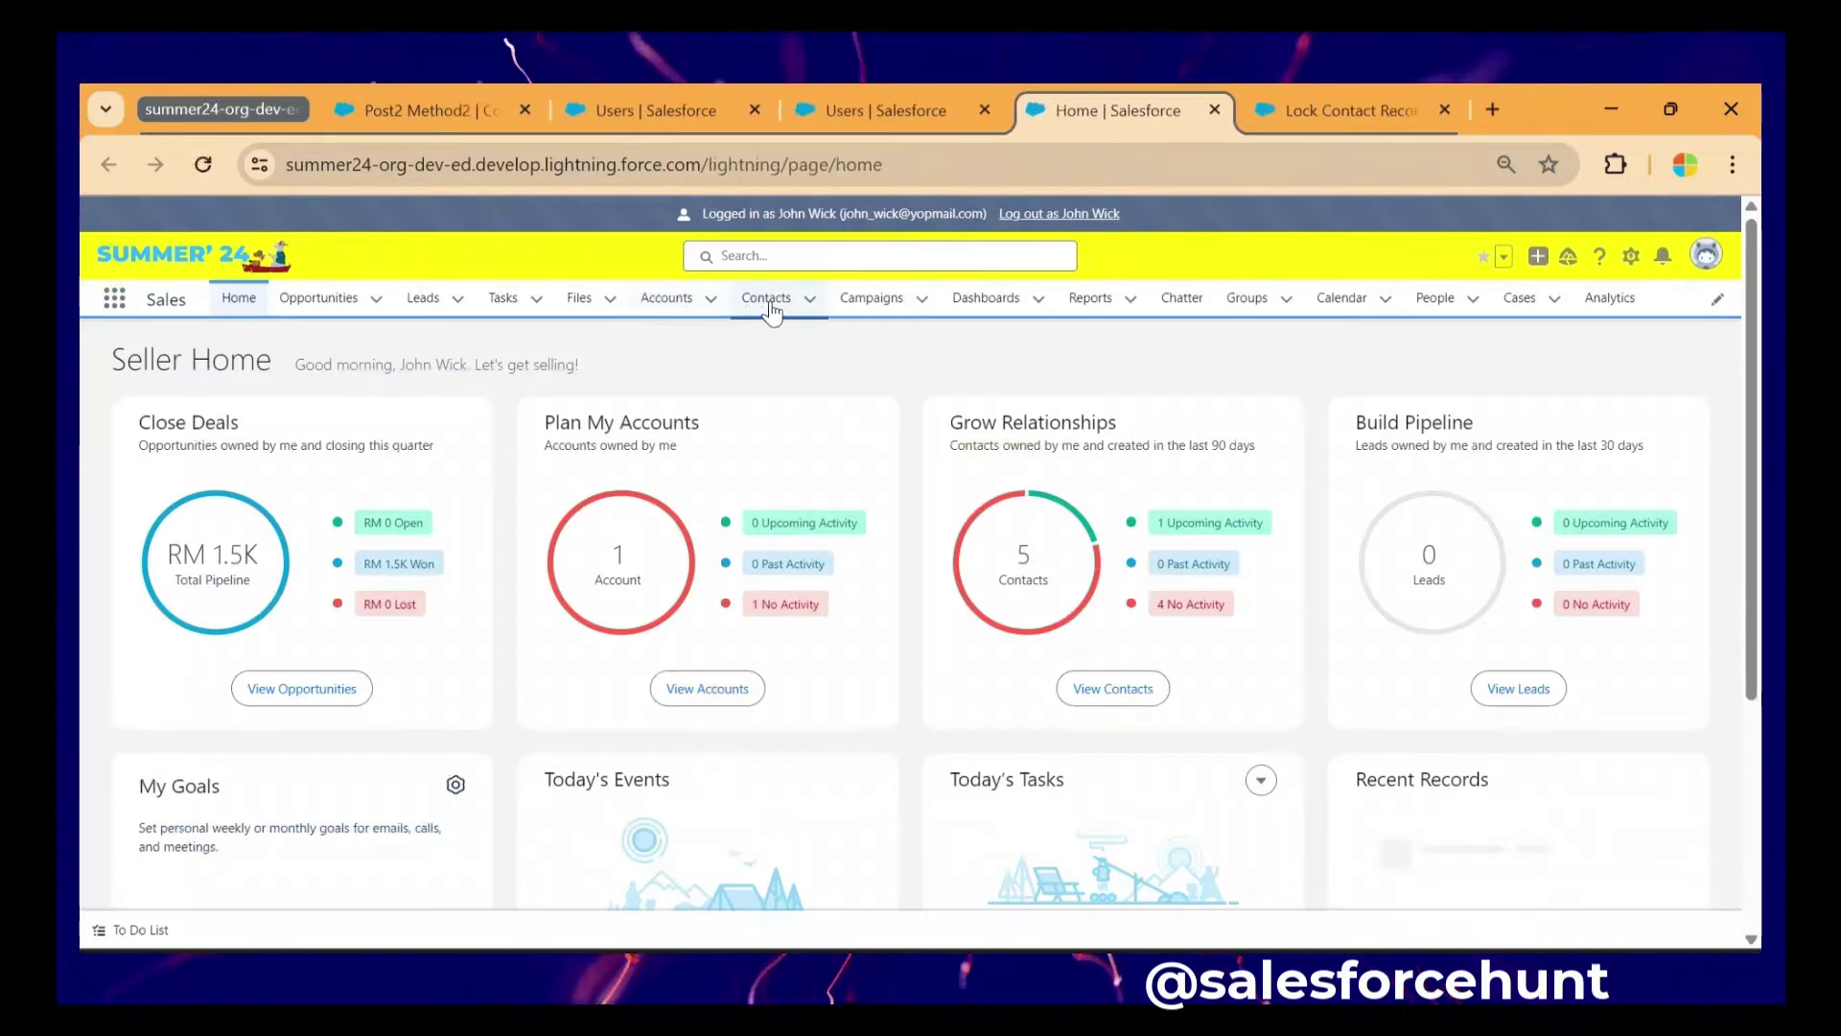
click(768, 303)
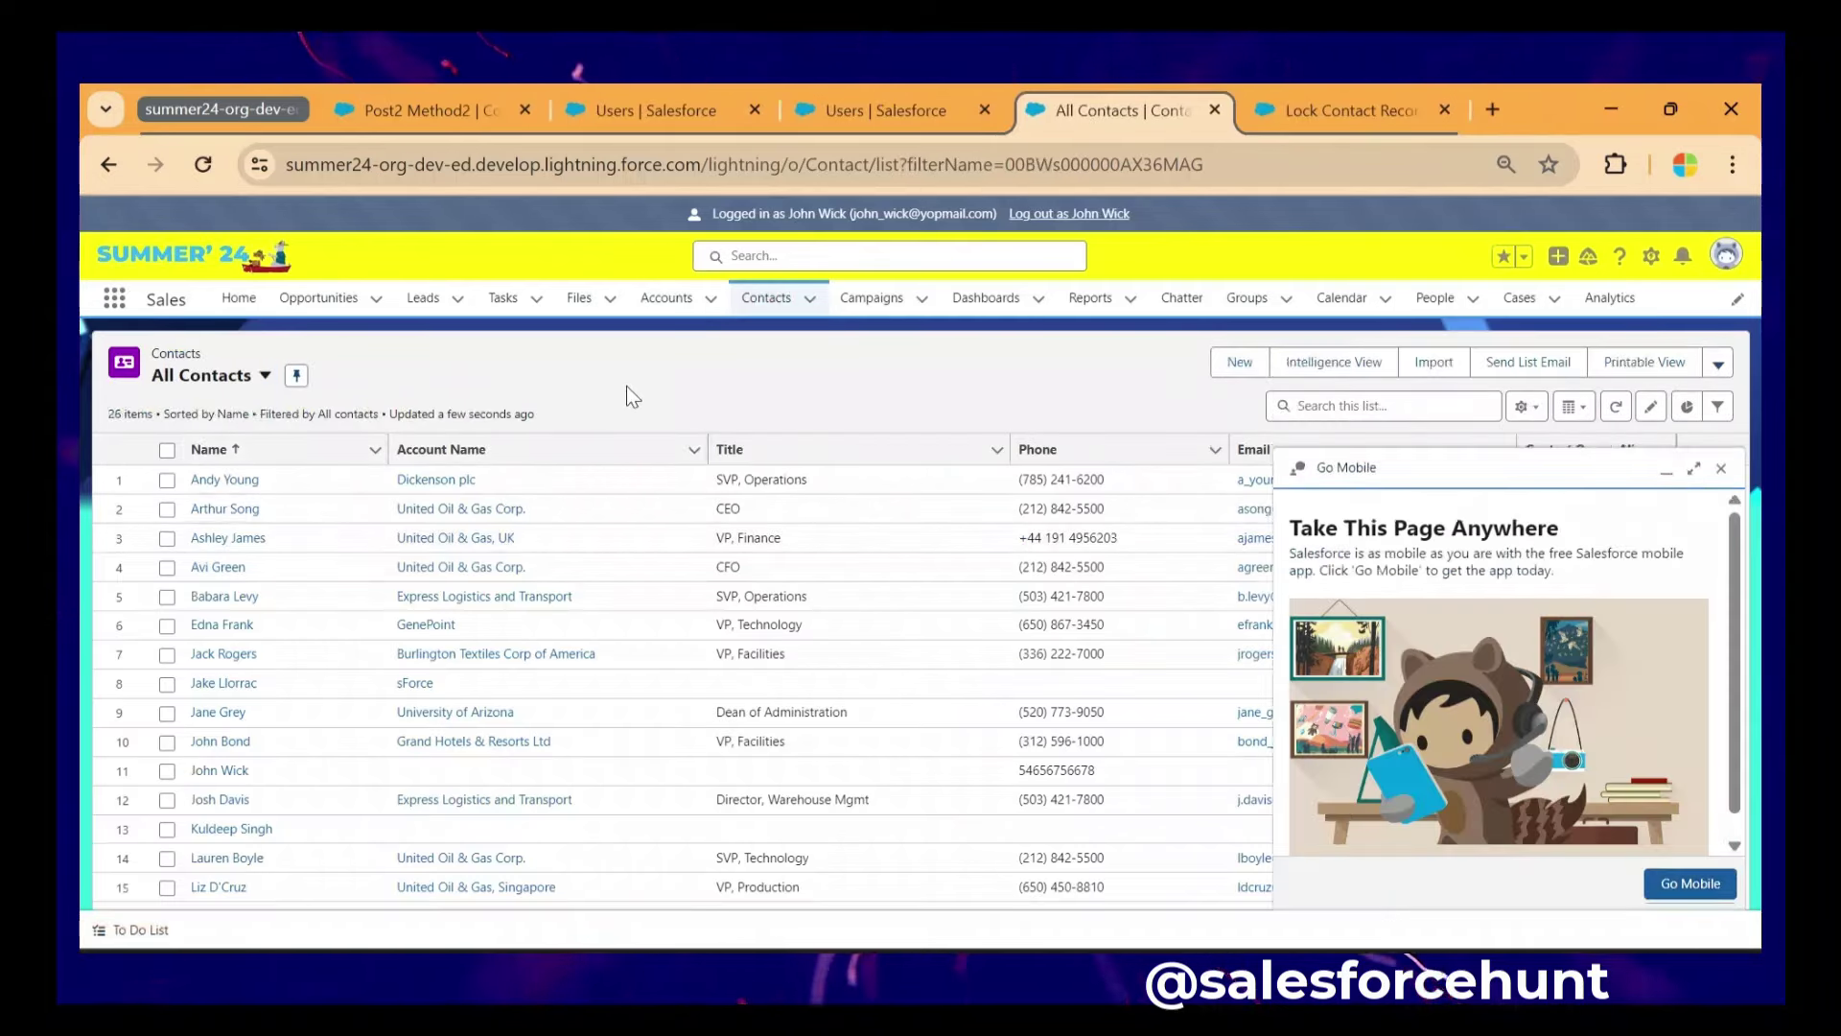
- Search the All Contacts page for "Post" and open the contact belonging to the PoastMan2 account
key(ctrl+f)
text(Post)
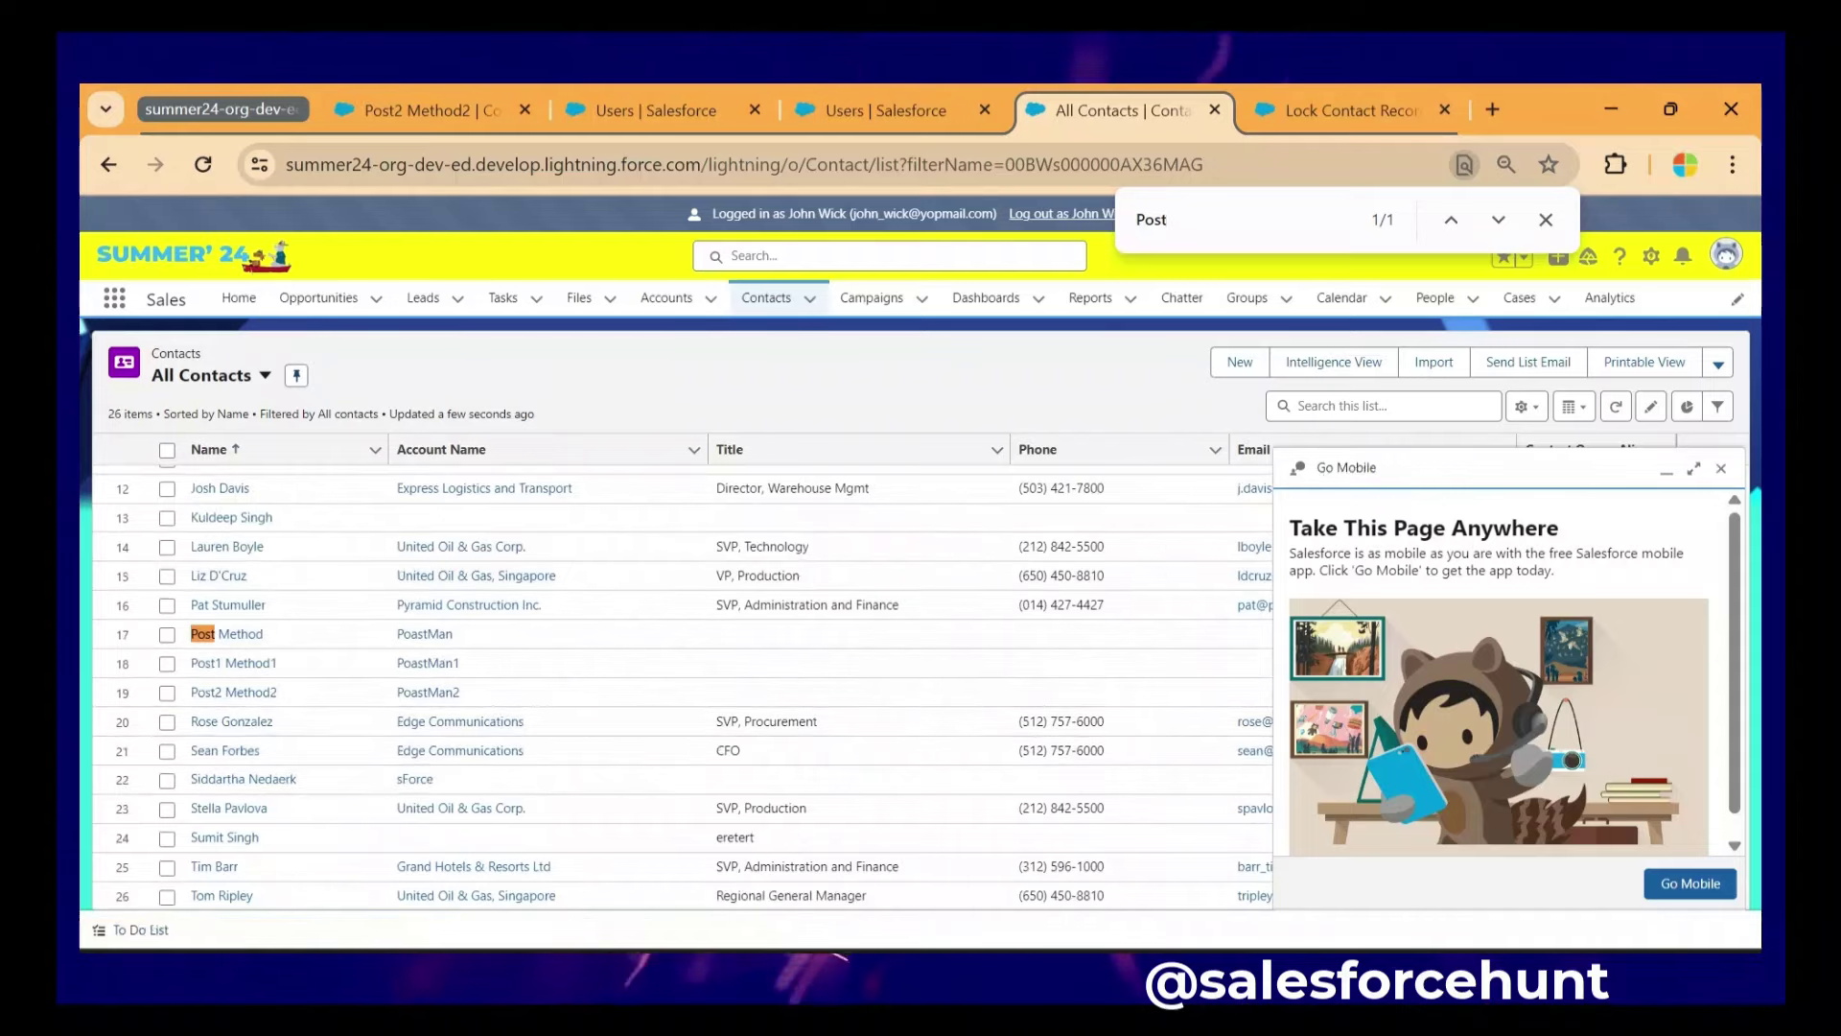
click(1721, 468)
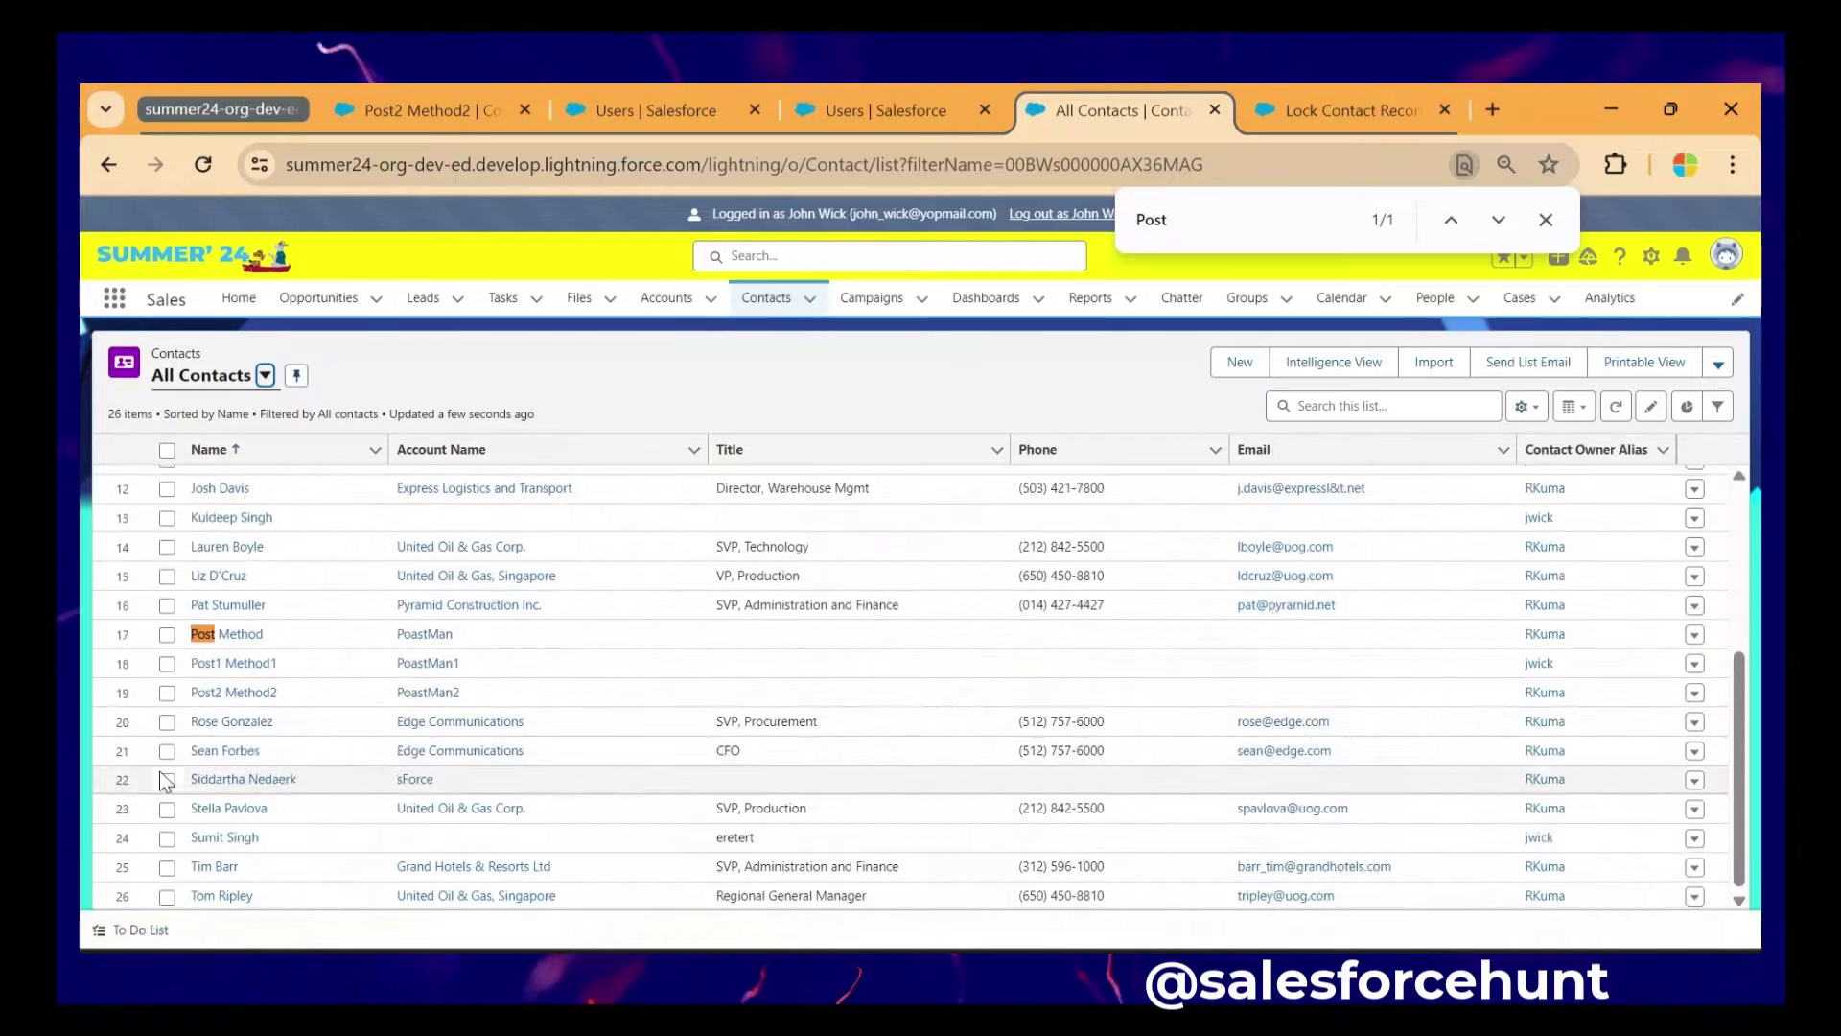
click(235, 692)
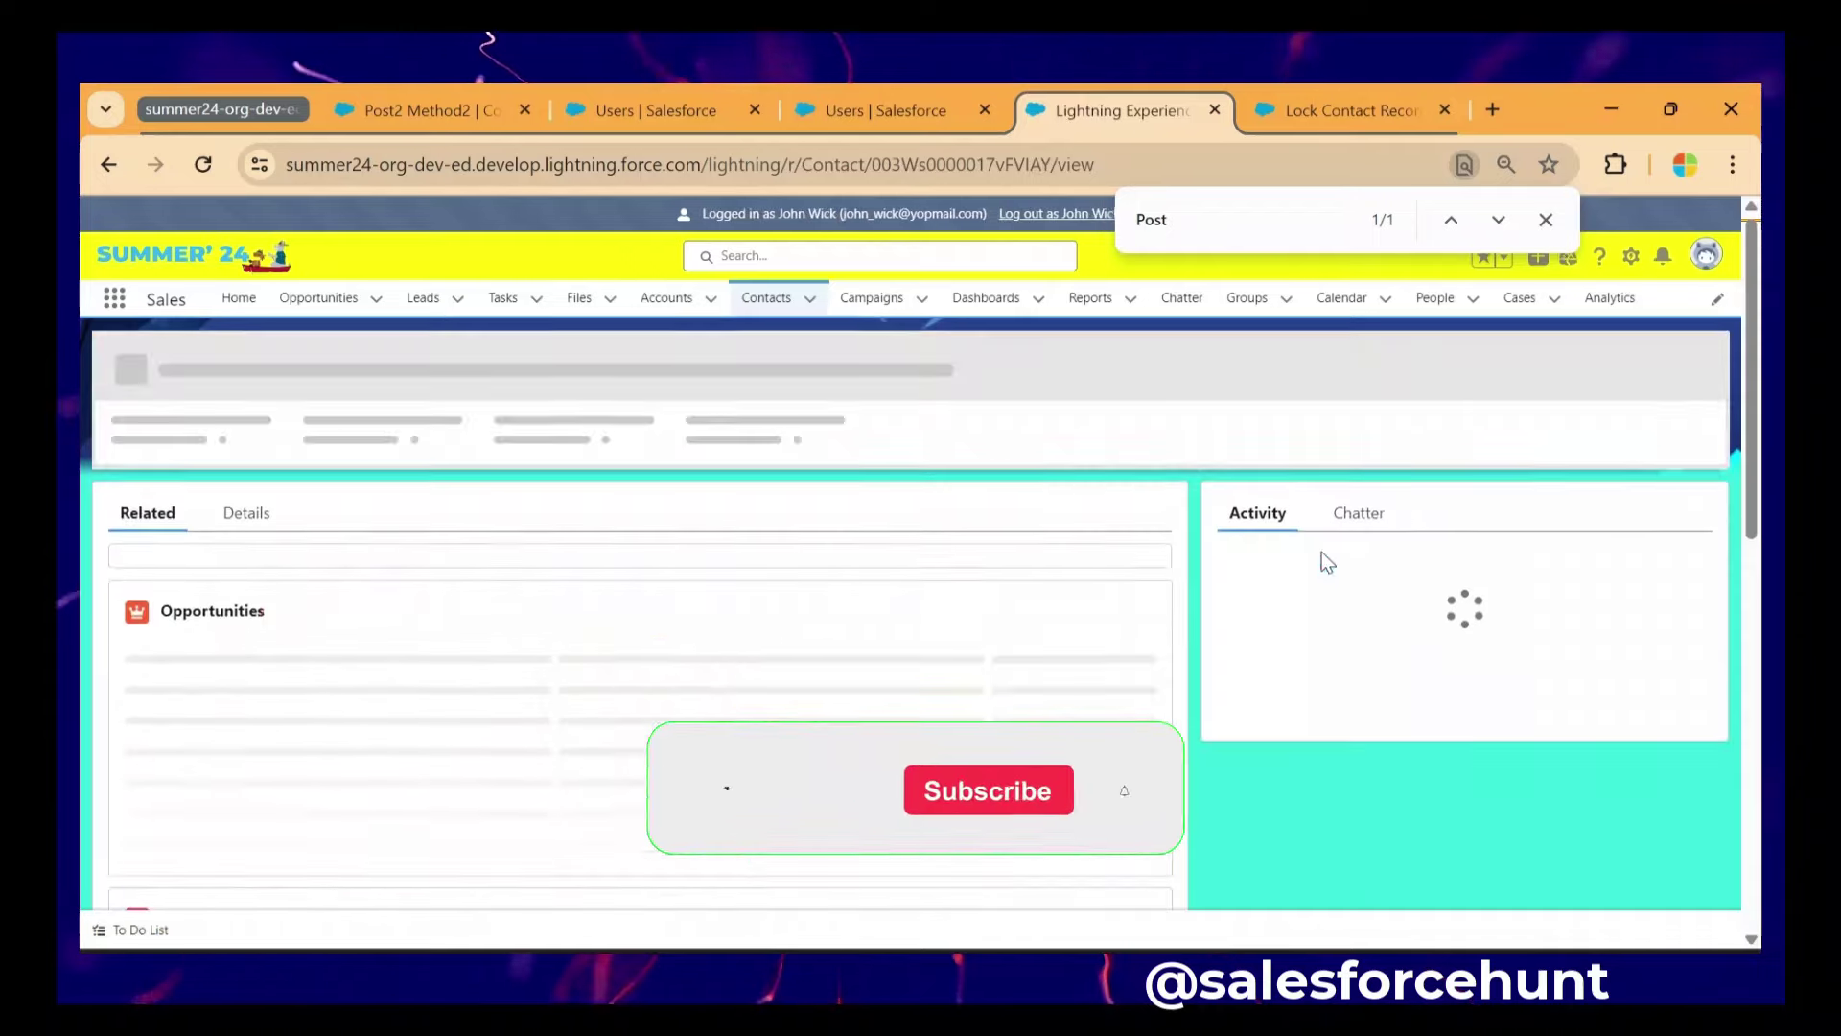
click(1546, 220)
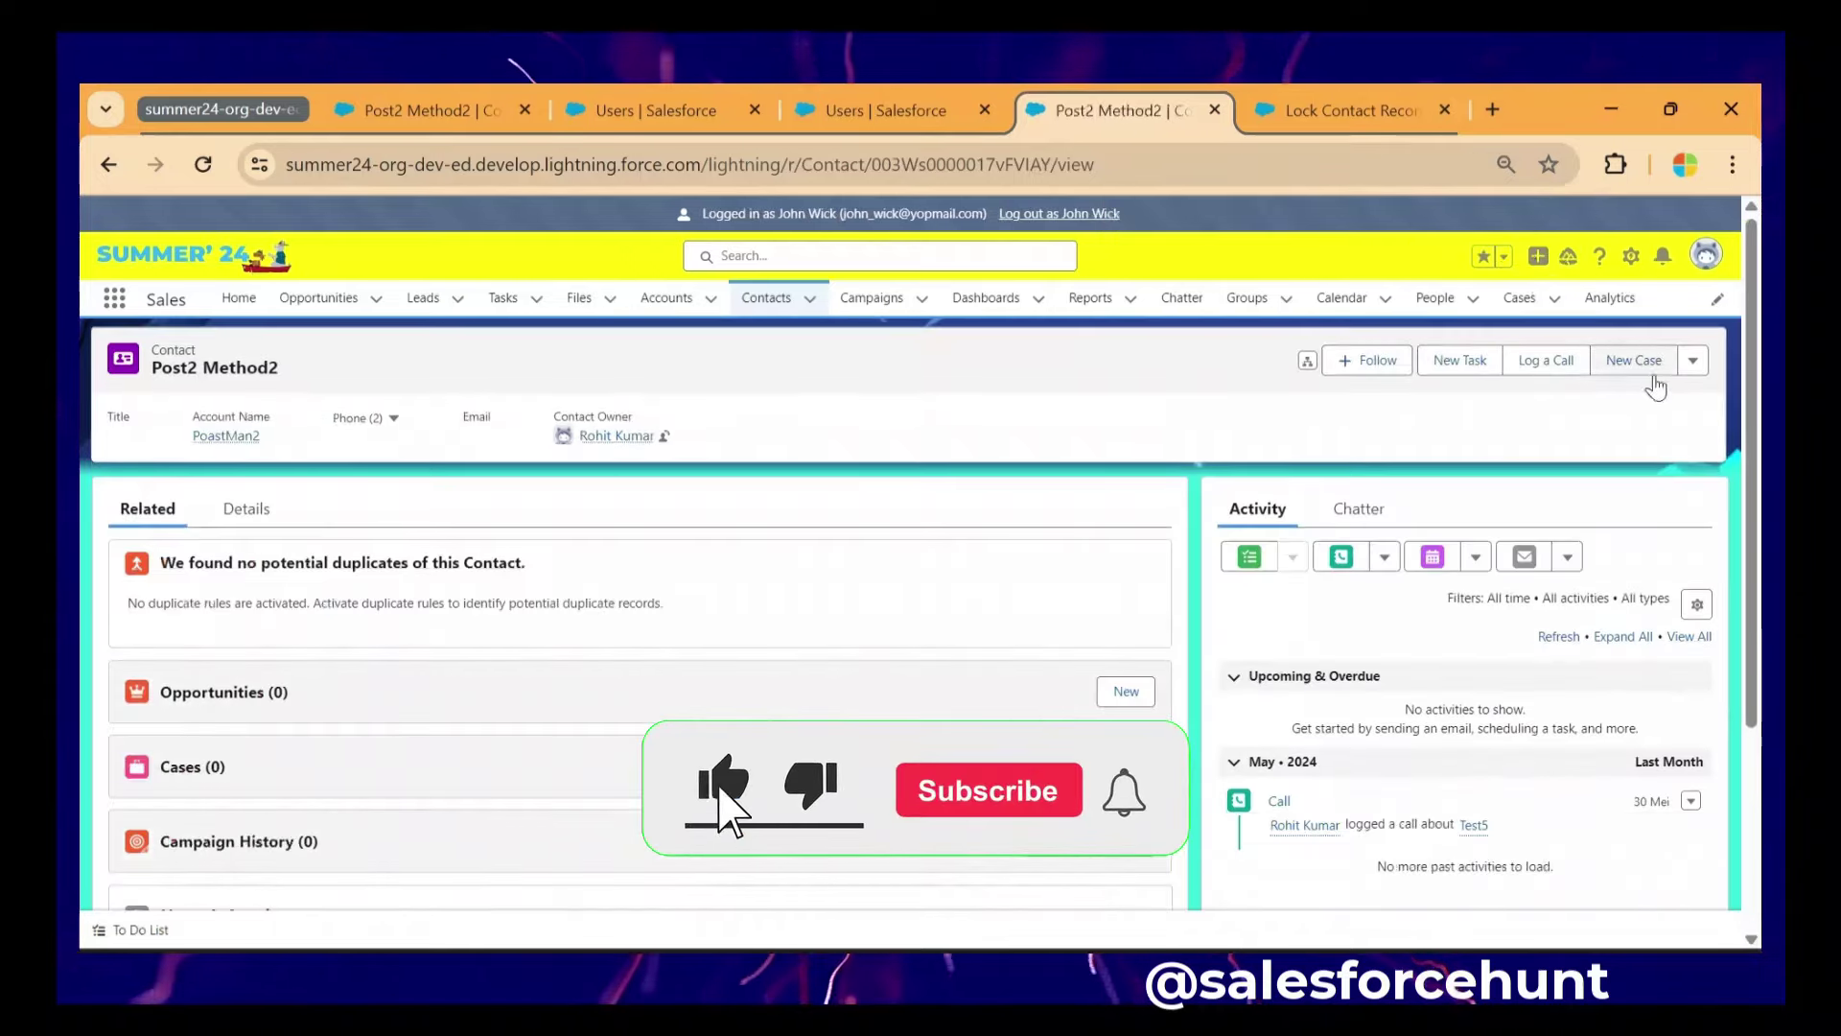
- Dismiss the Try Out the Compact Setting prompt on the contact page
click(1693, 363)
scroll(1649, 474, down, 2)
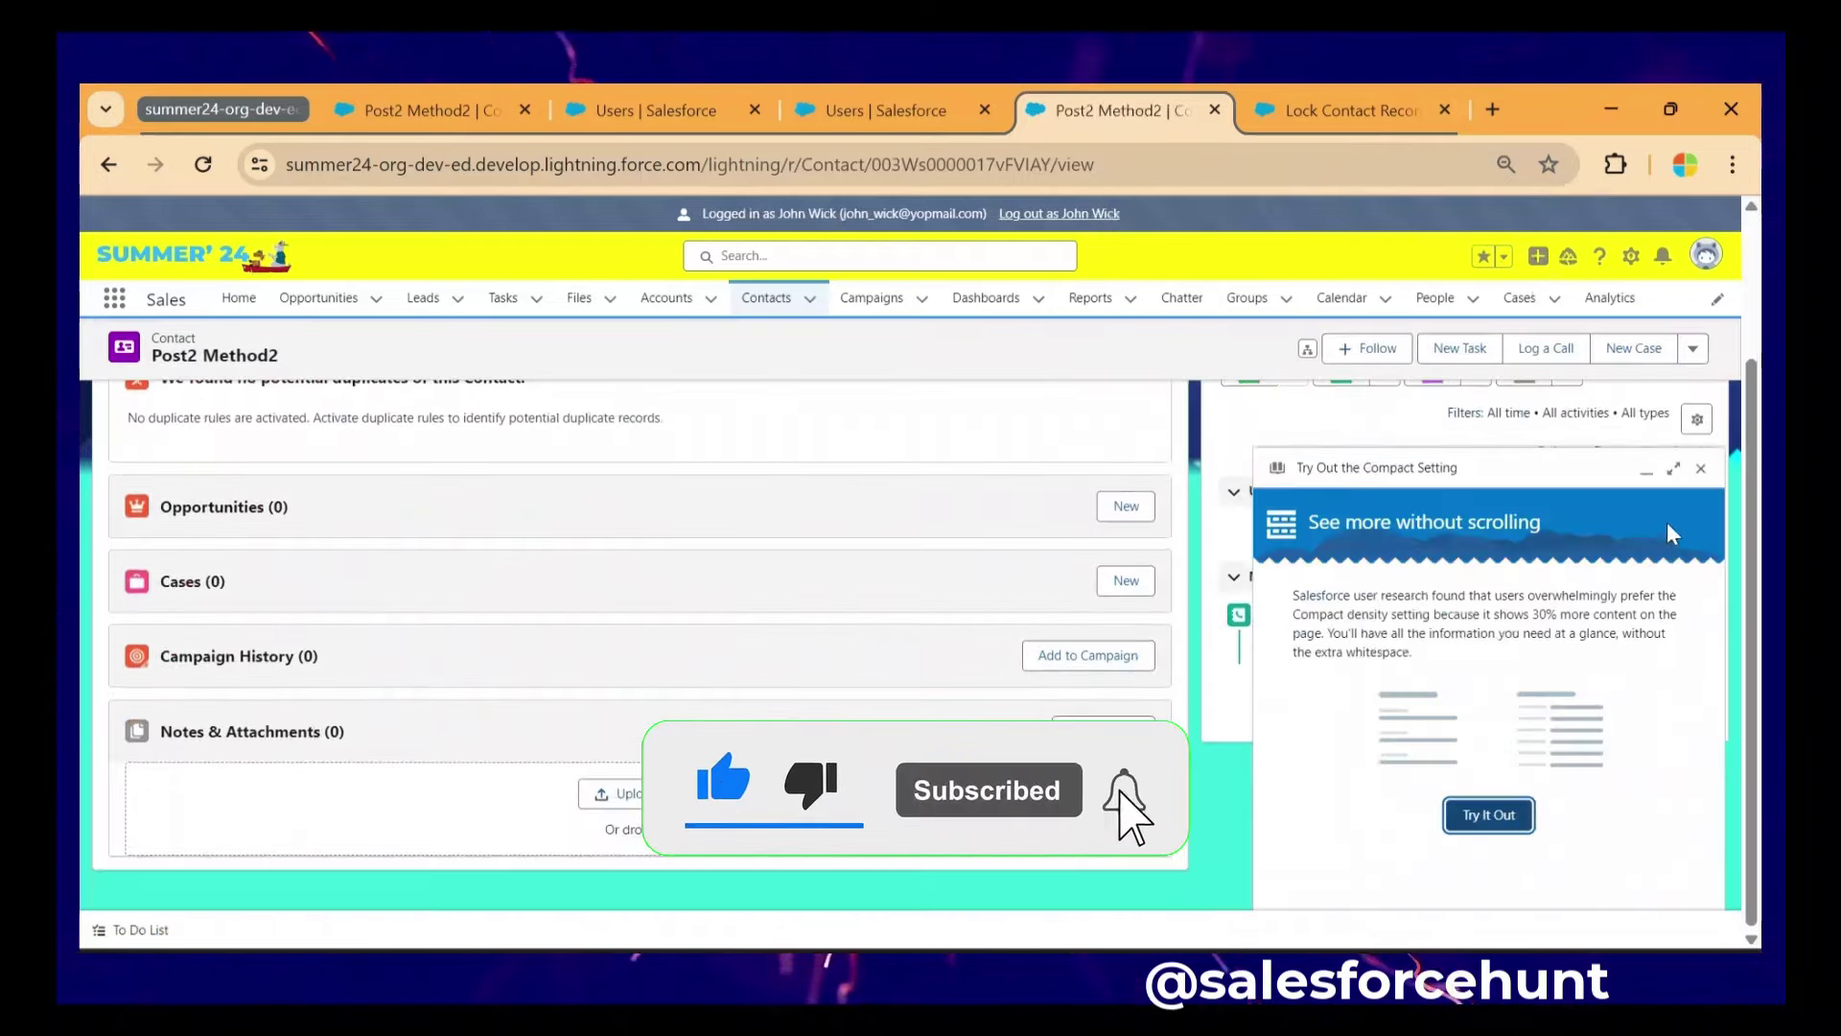
click(1701, 470)
scroll(1701, 473, up, 2)
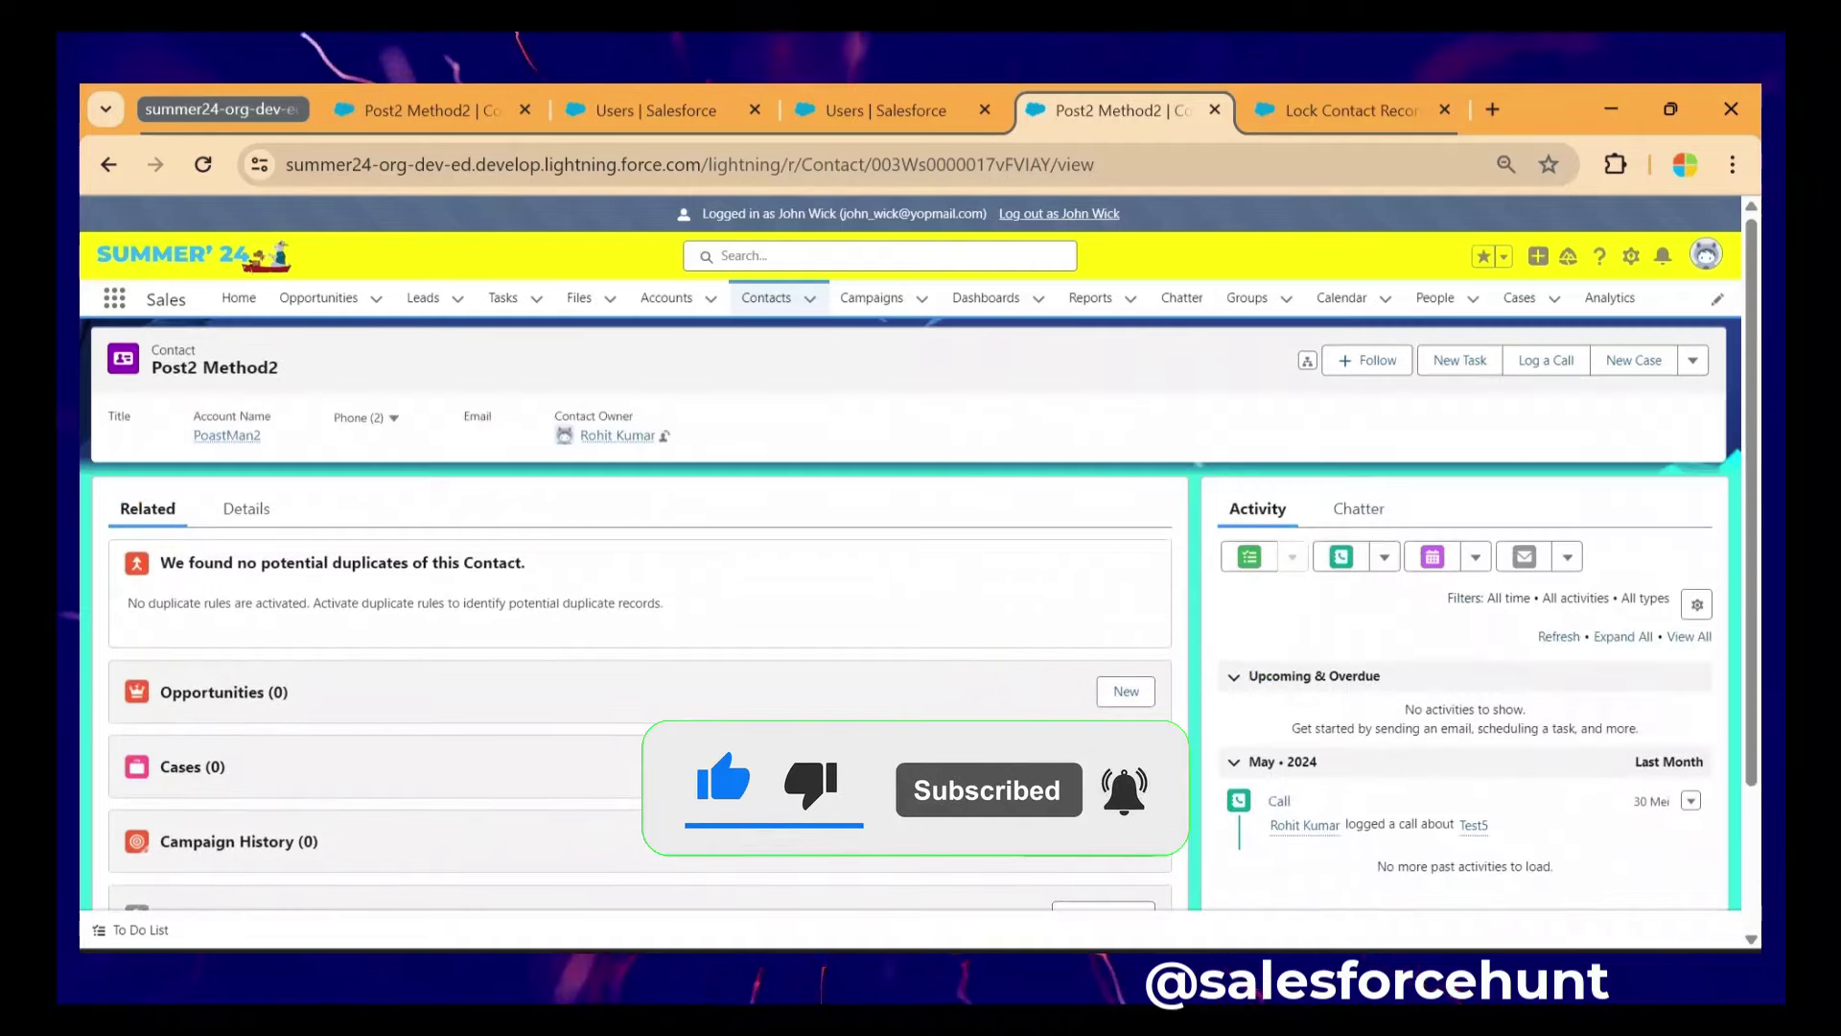
- Try to edit and save the contact as the standard user, then dismiss the error and close the edit form
click(1693, 360)
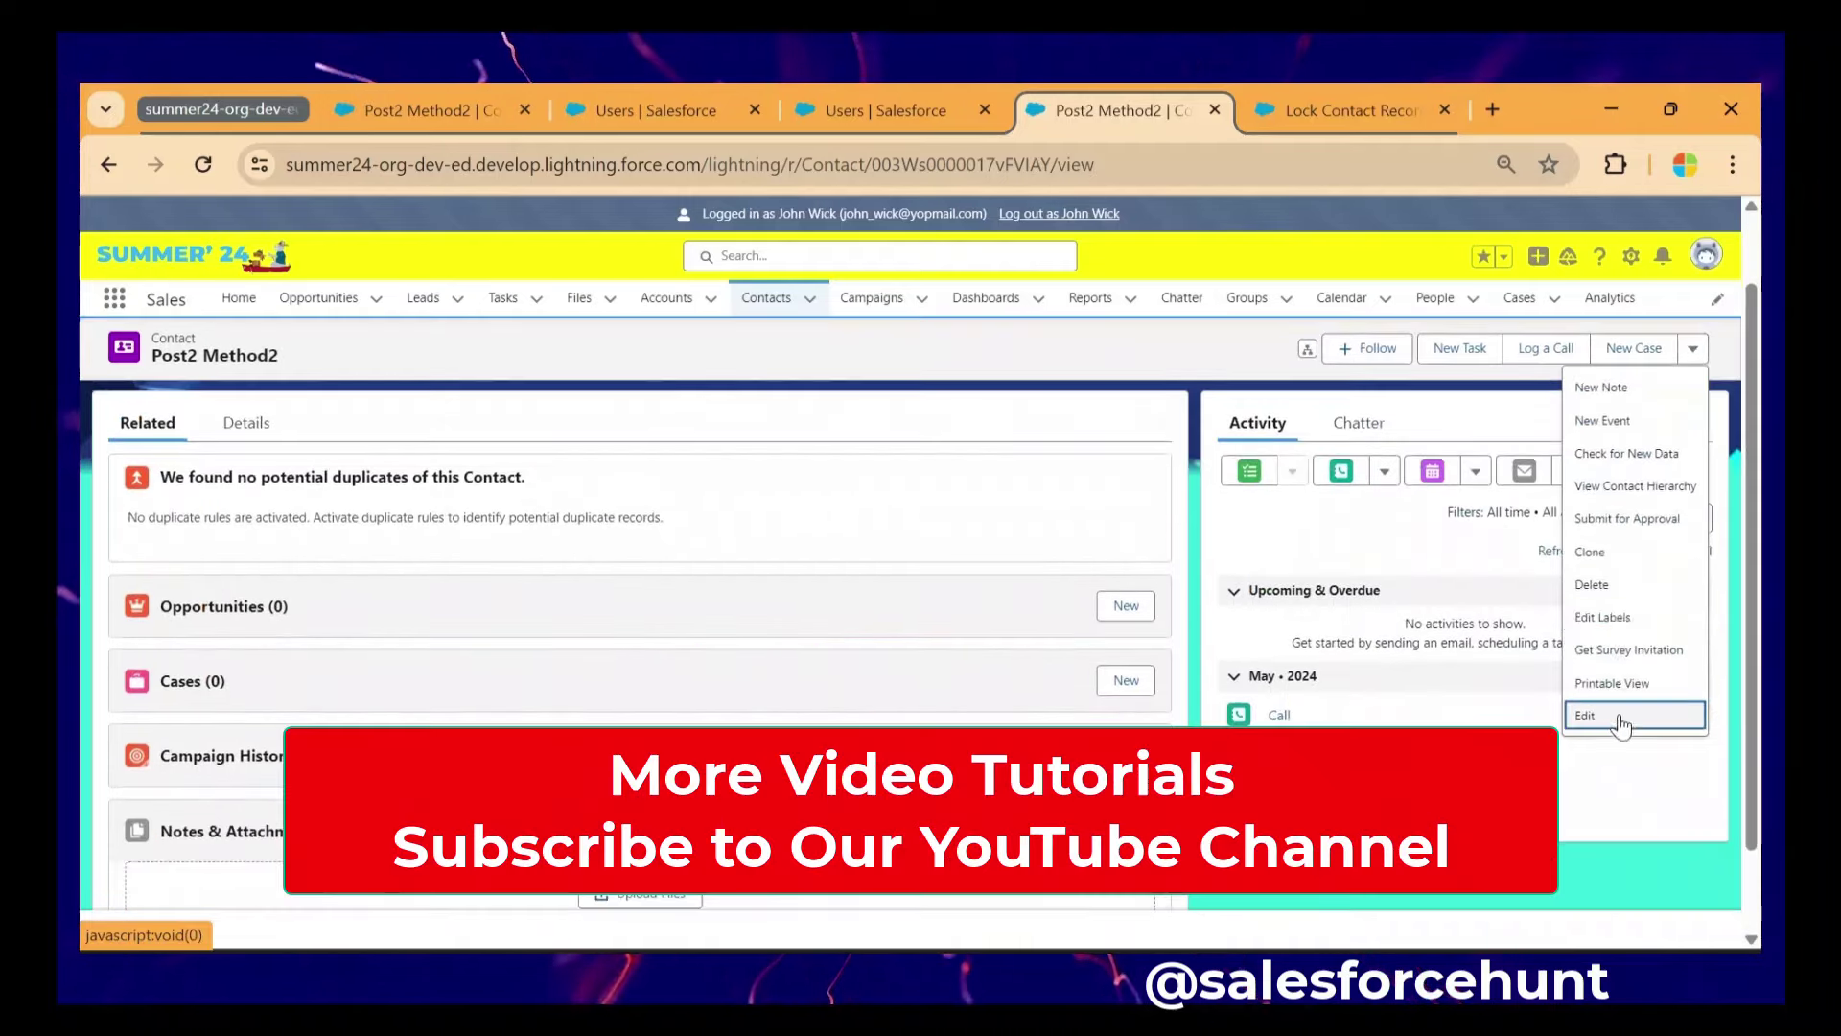
scroll(1621, 724, down, 1)
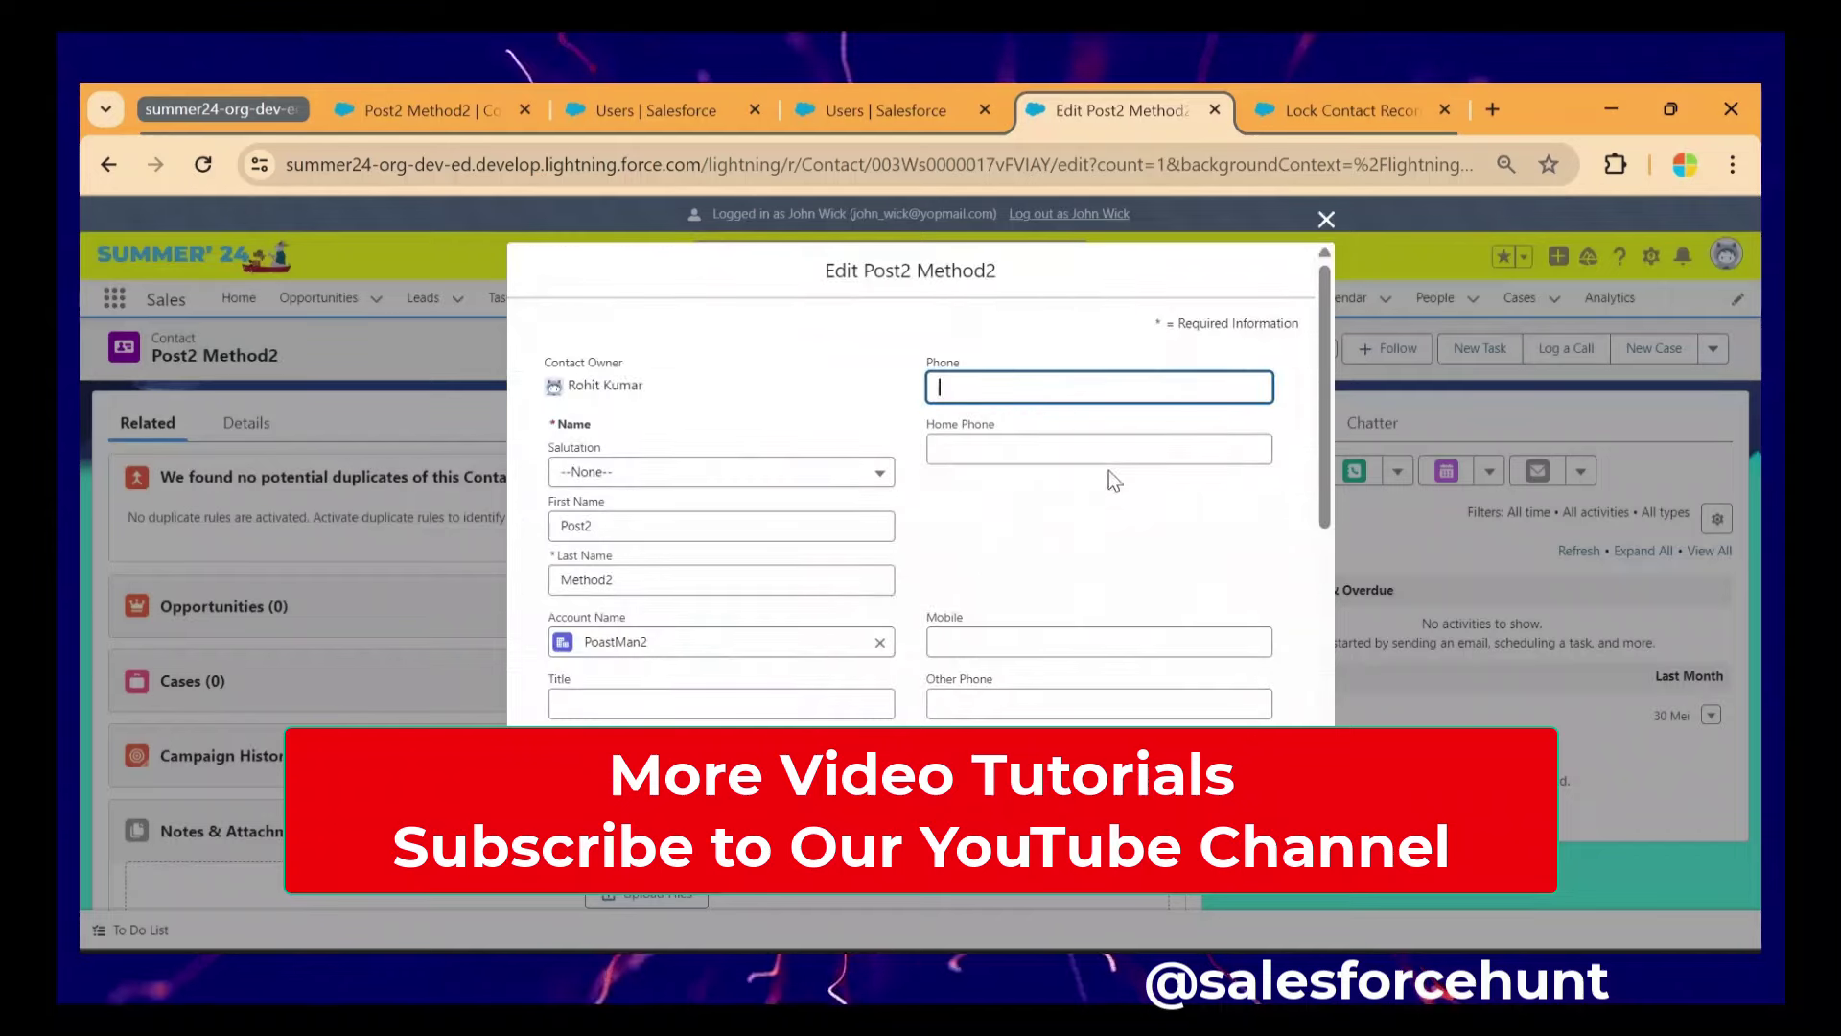
click(1099, 567)
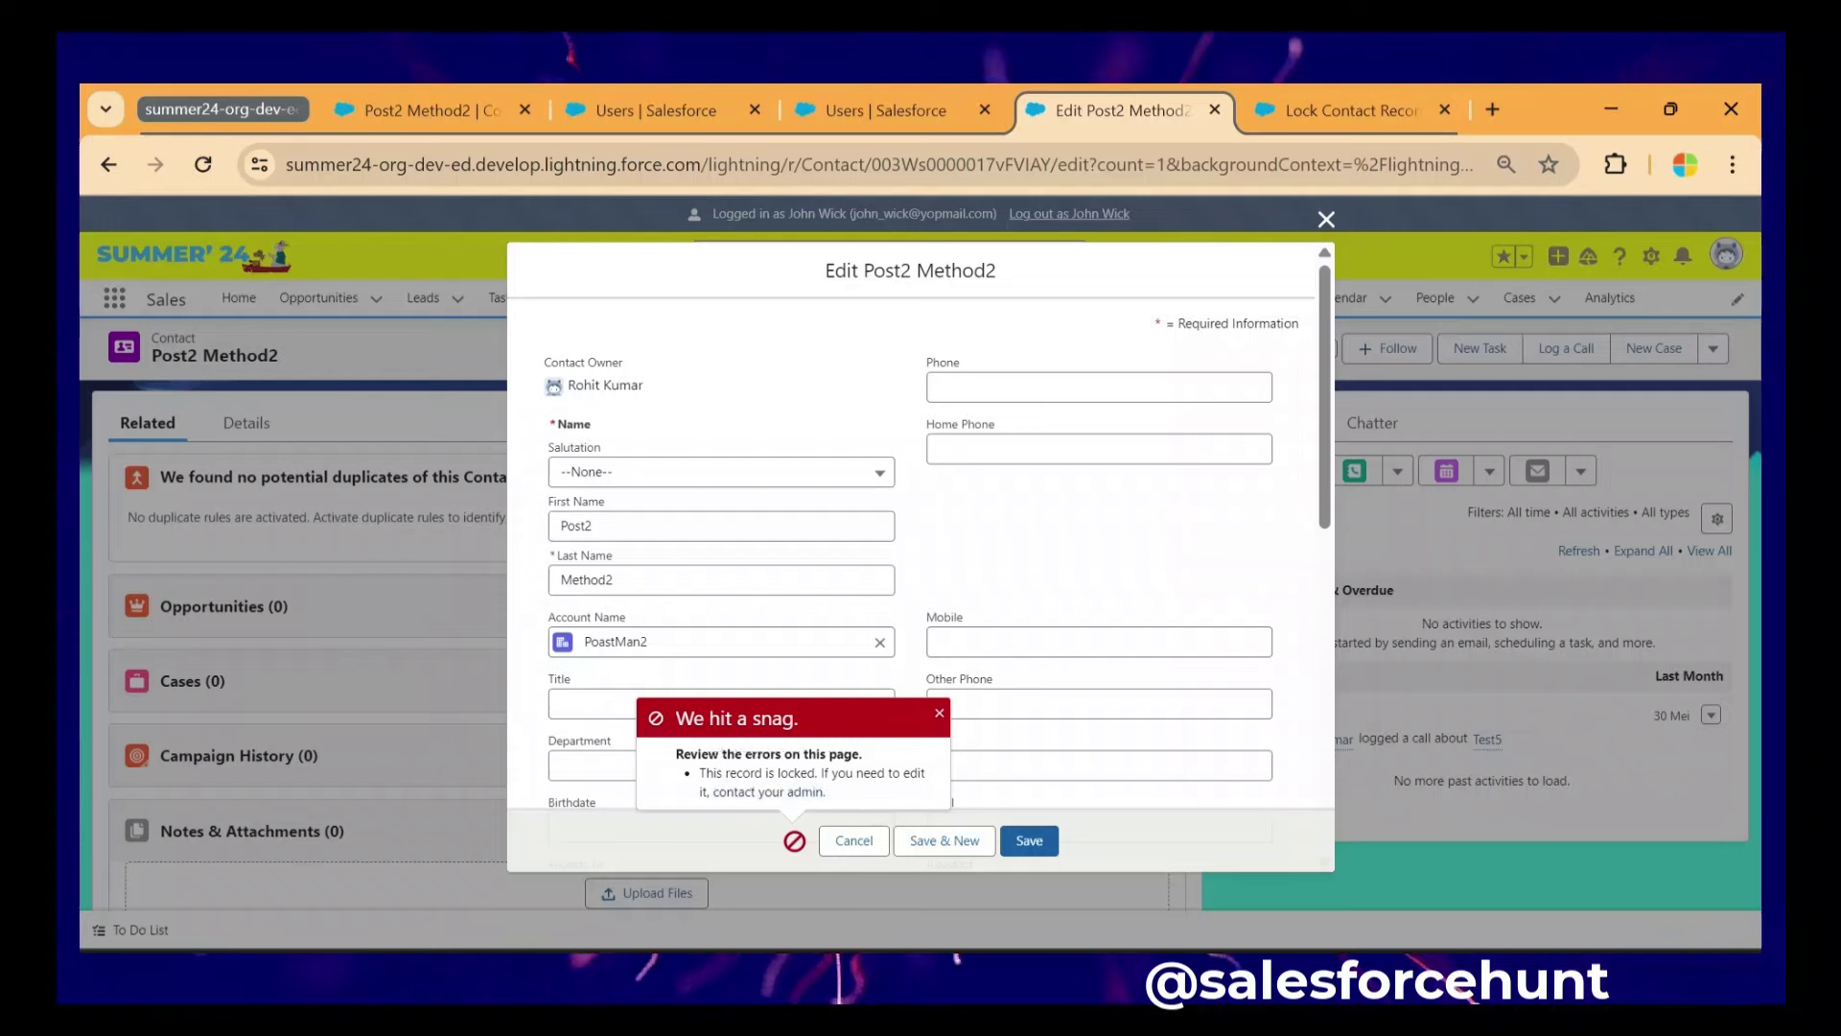
click(935, 715)
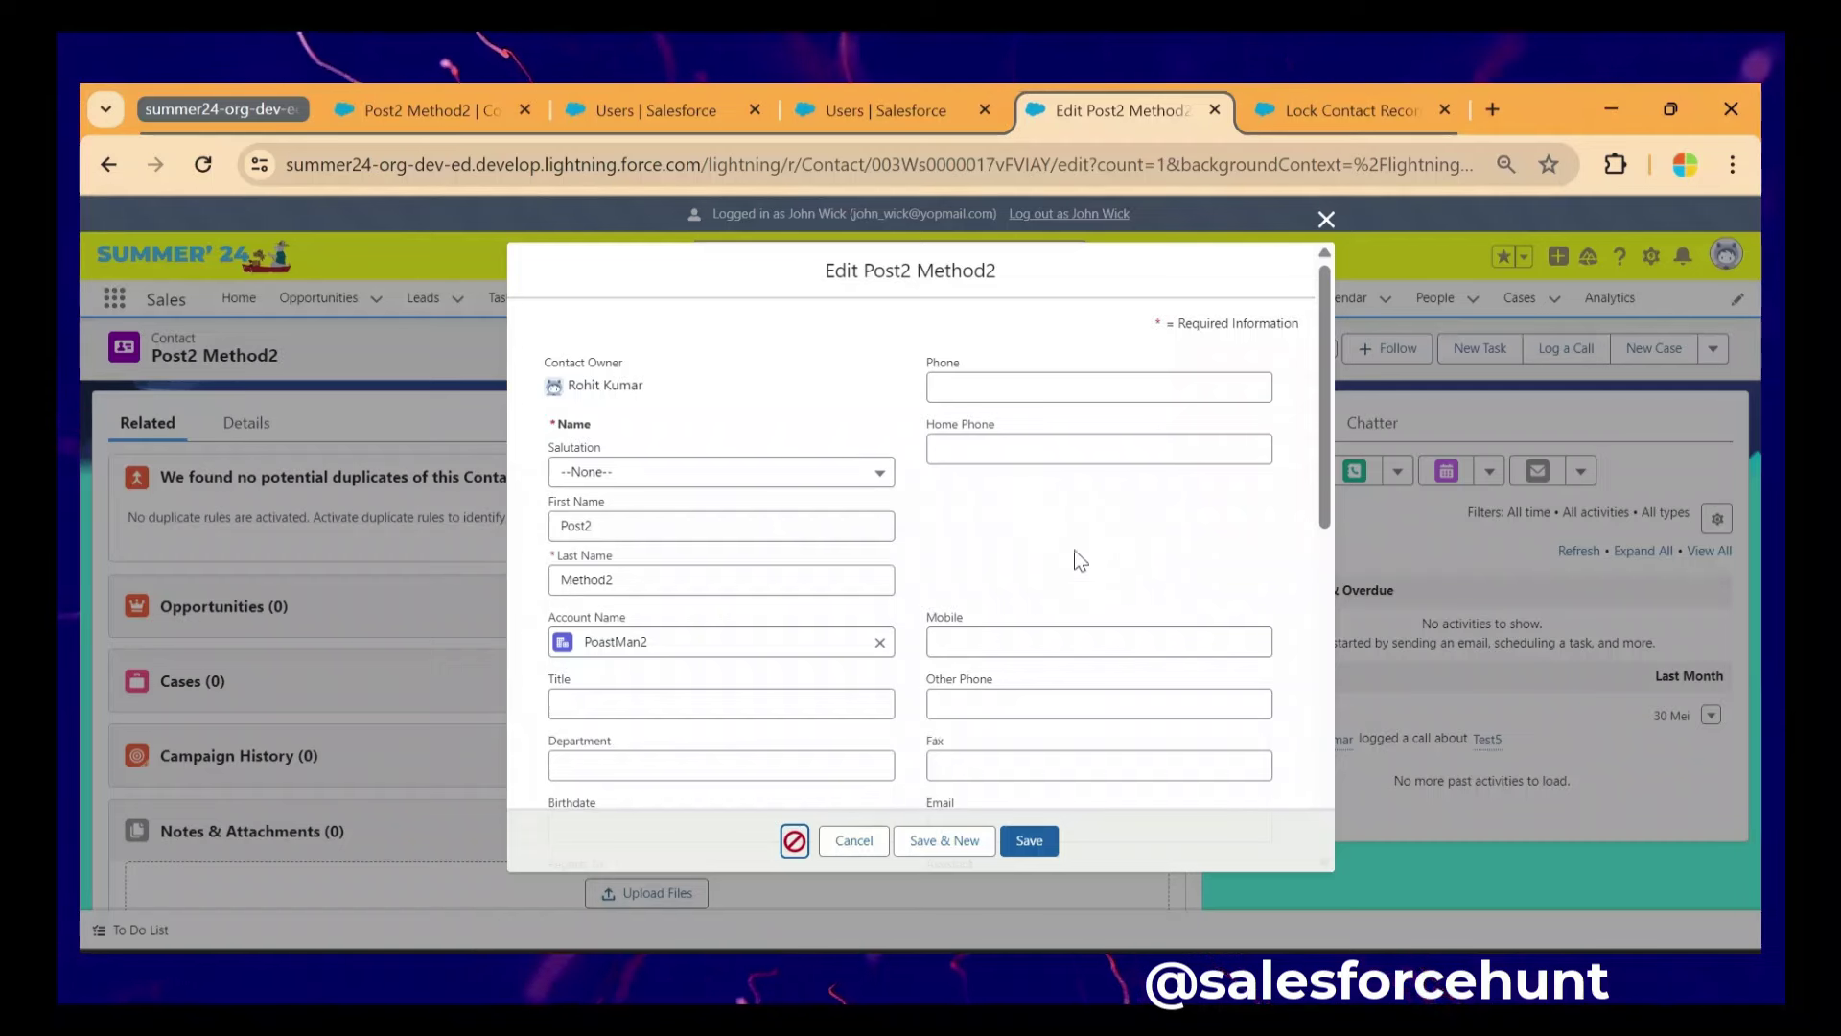
click(1326, 219)
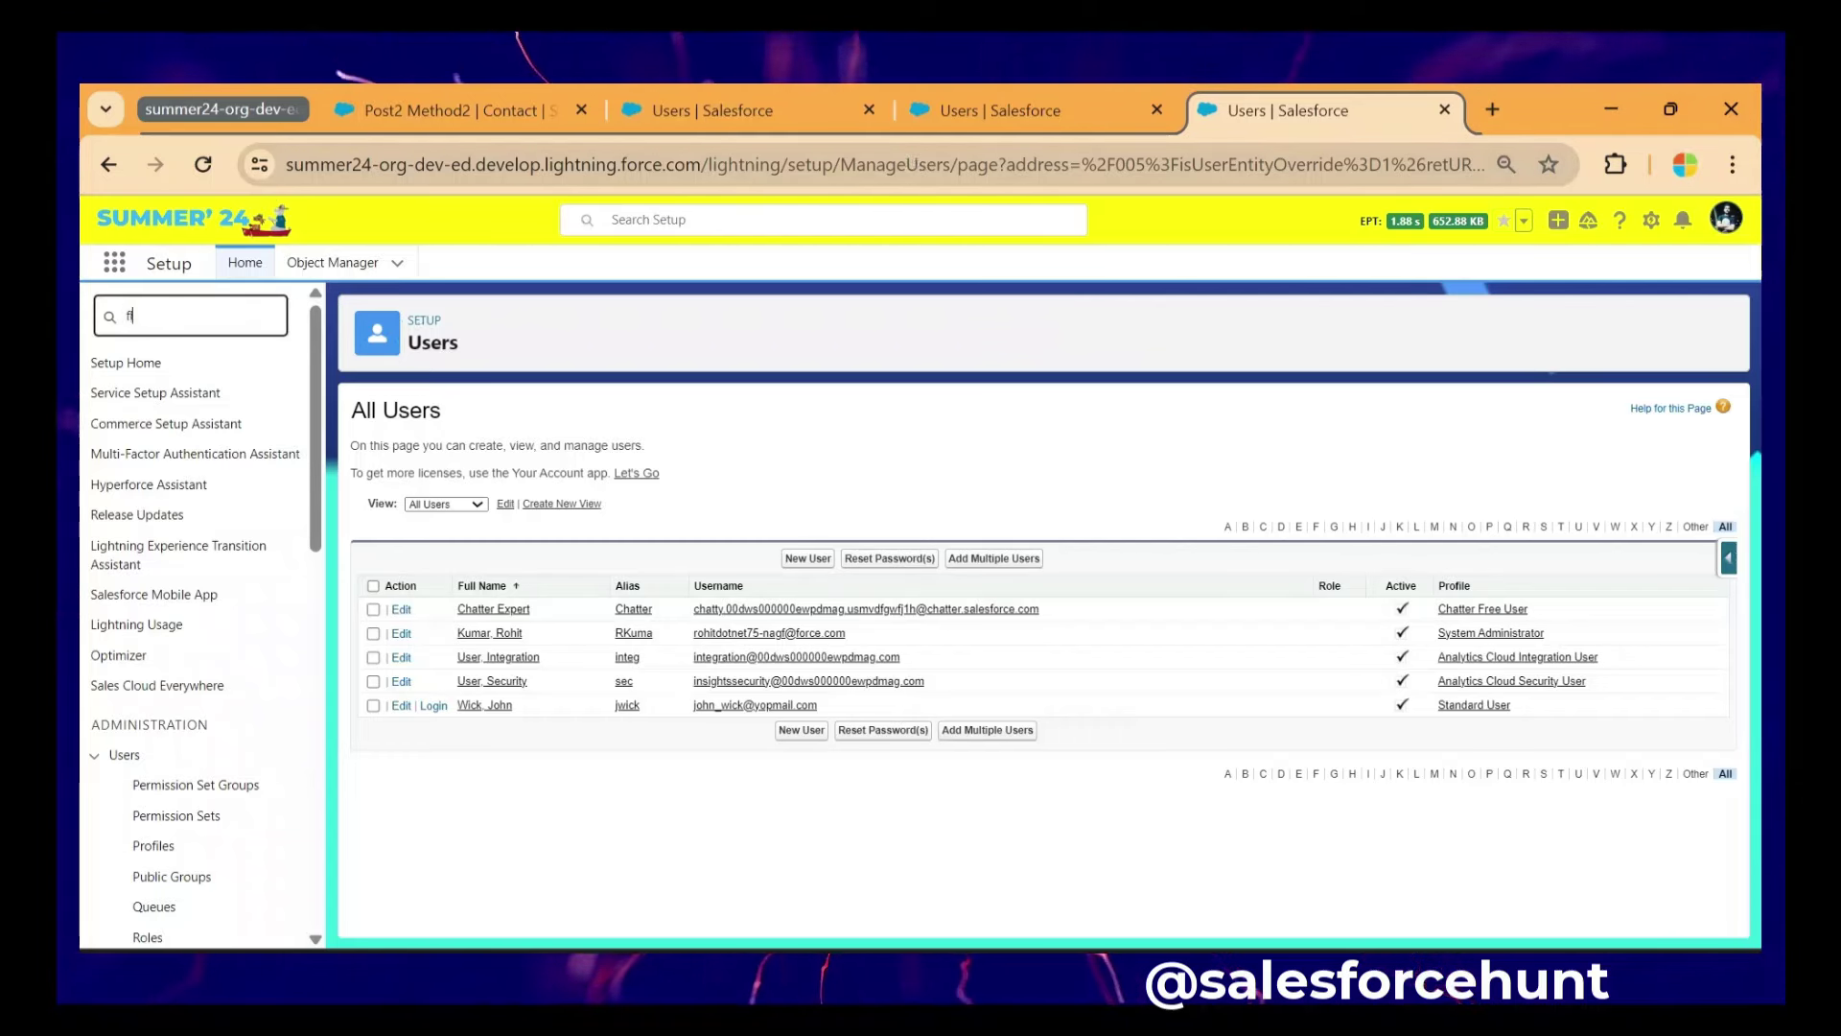
- Find Flows in Setup by searching for "flow" and create a new Screen Flow from scratch
text(low)
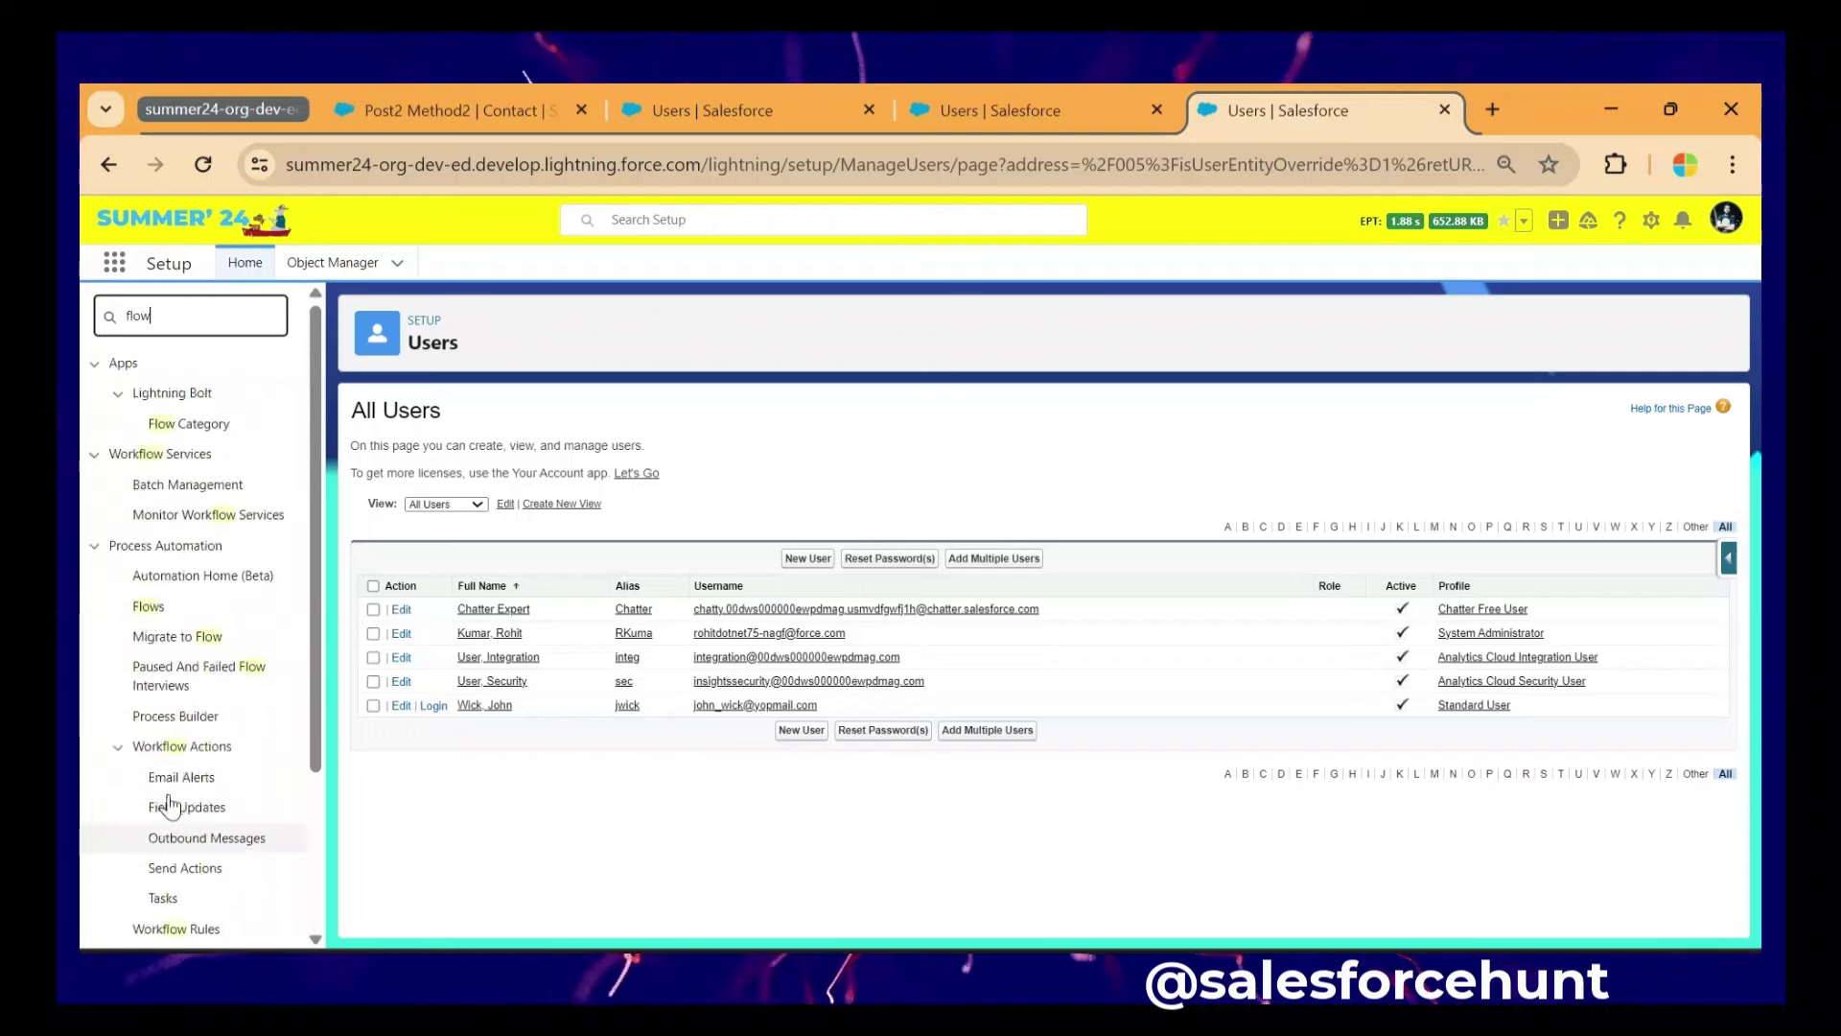
scroll(187, 594, down, 2)
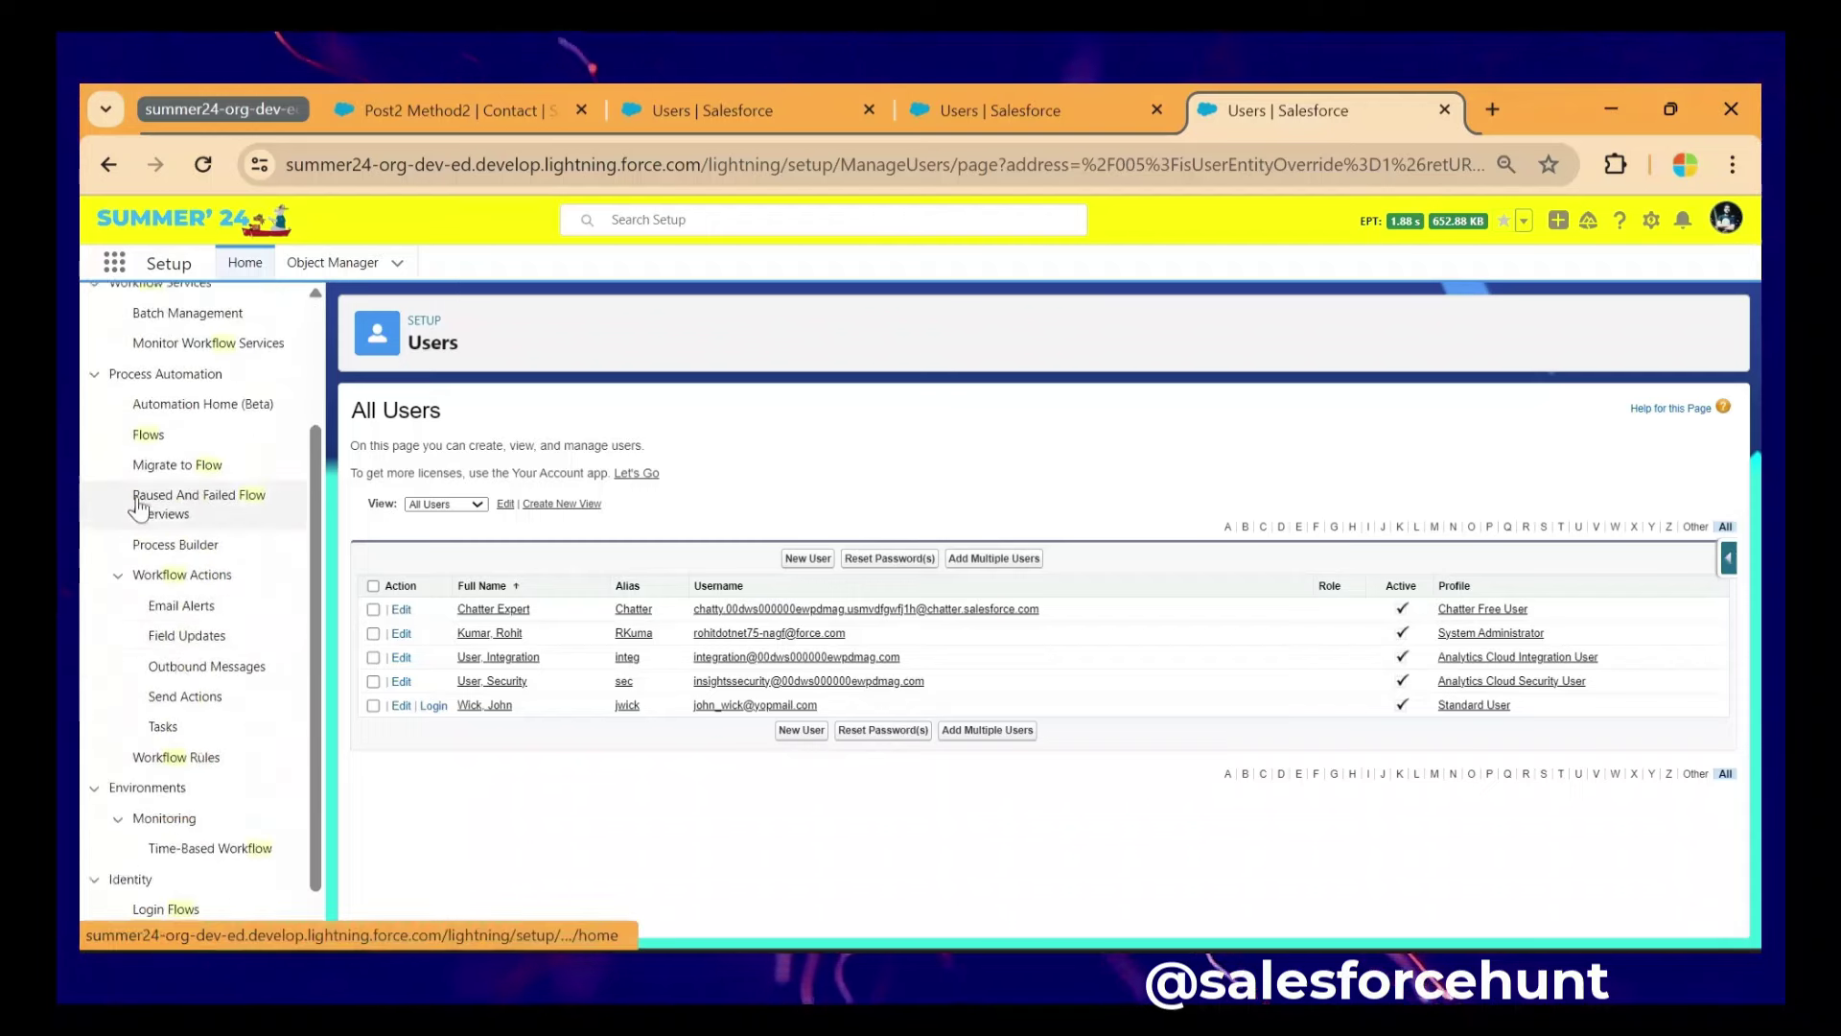
click(147, 436)
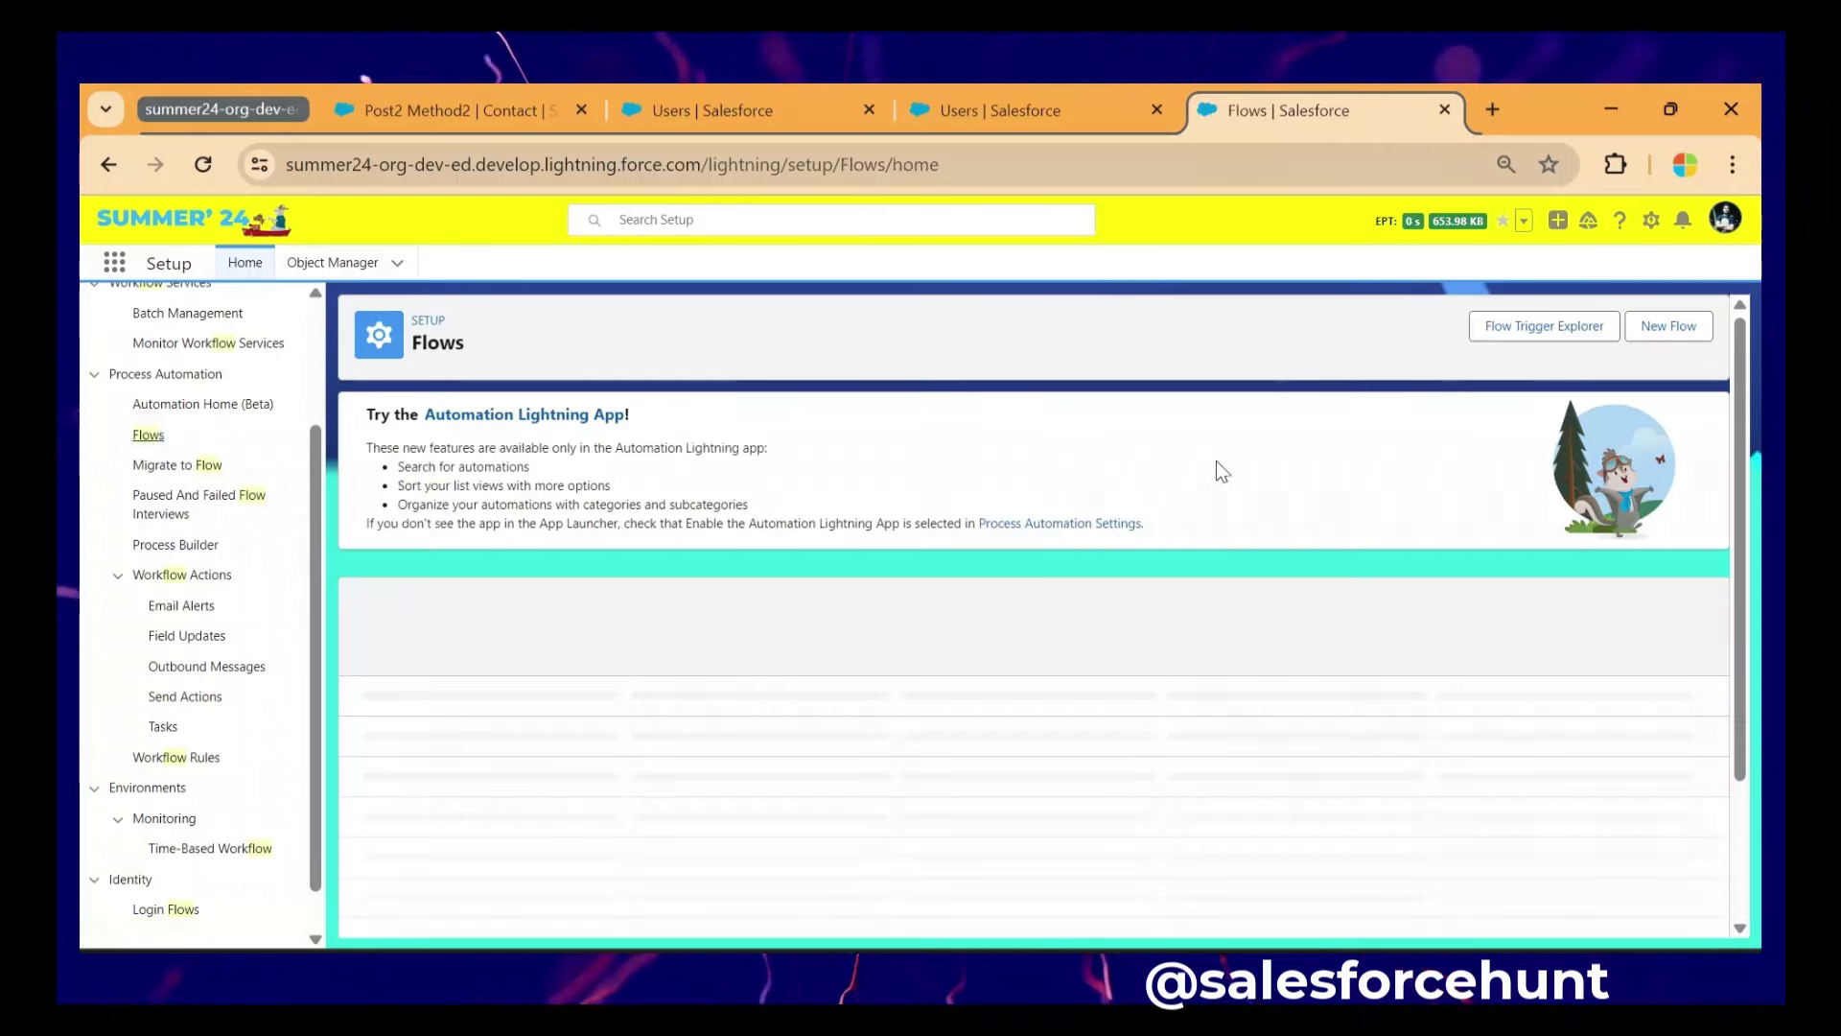
click(1640, 331)
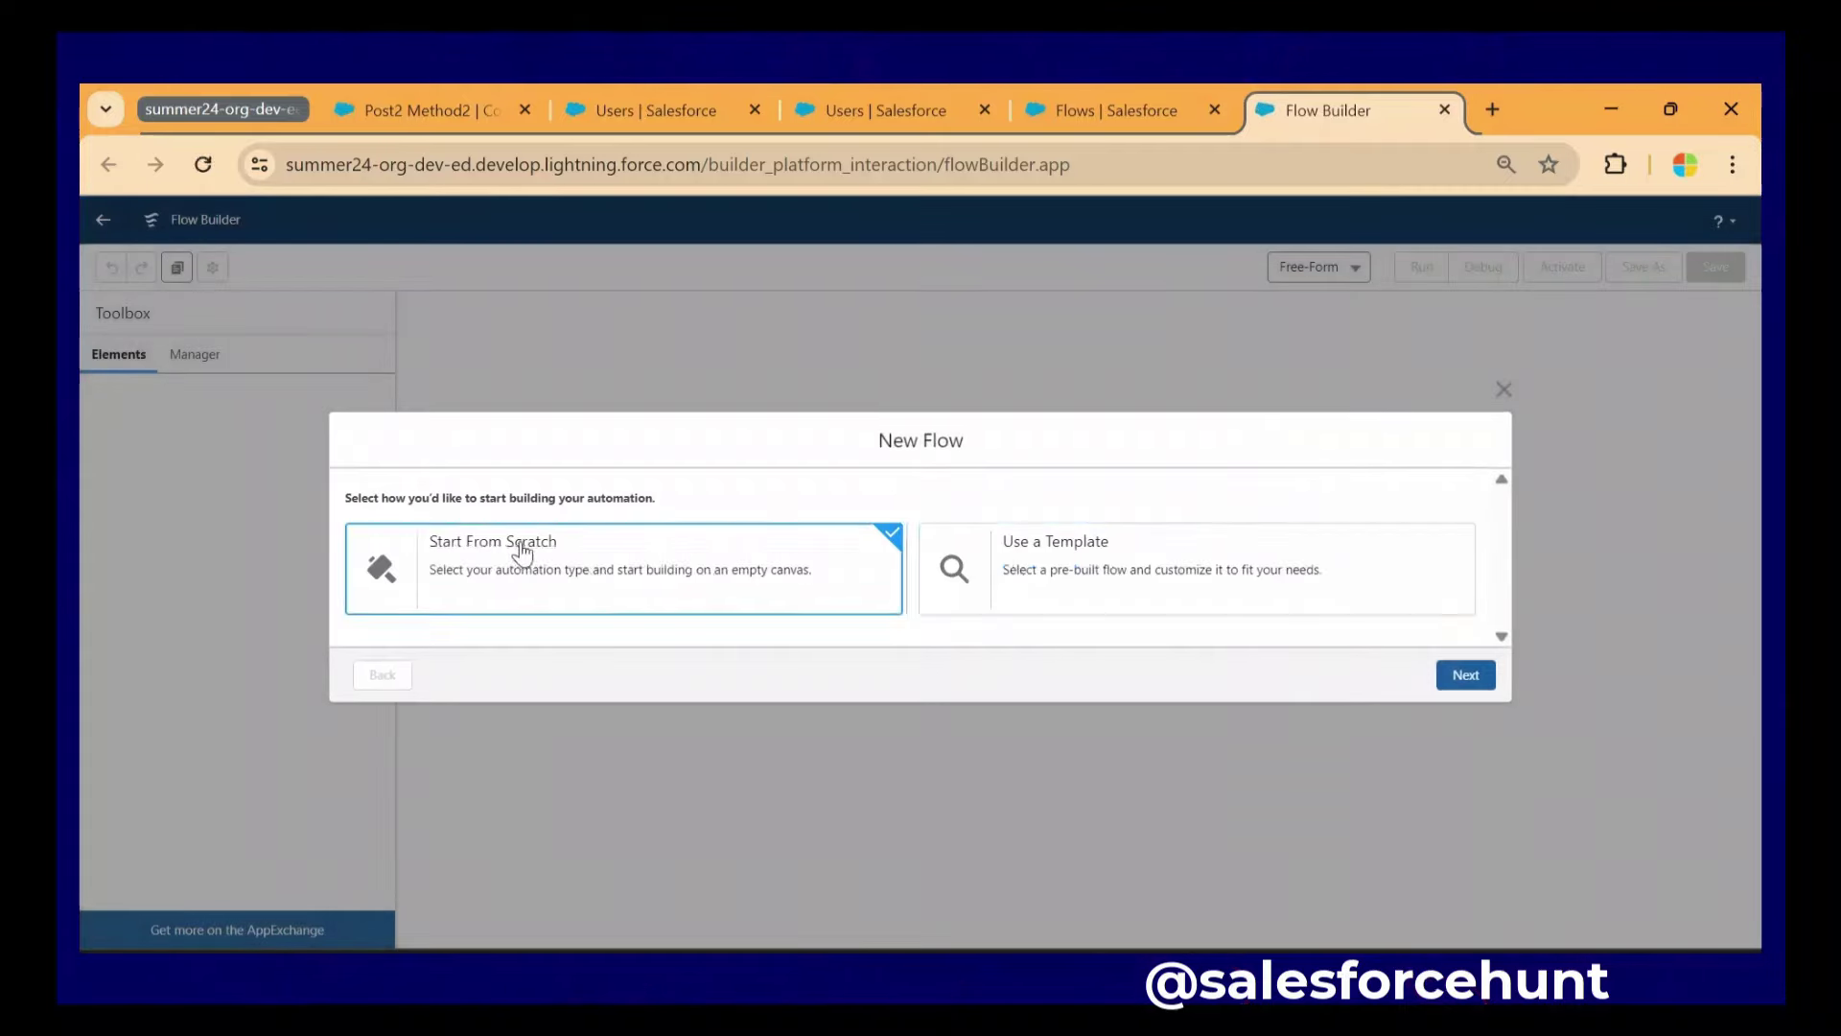
click(519, 541)
click(1463, 675)
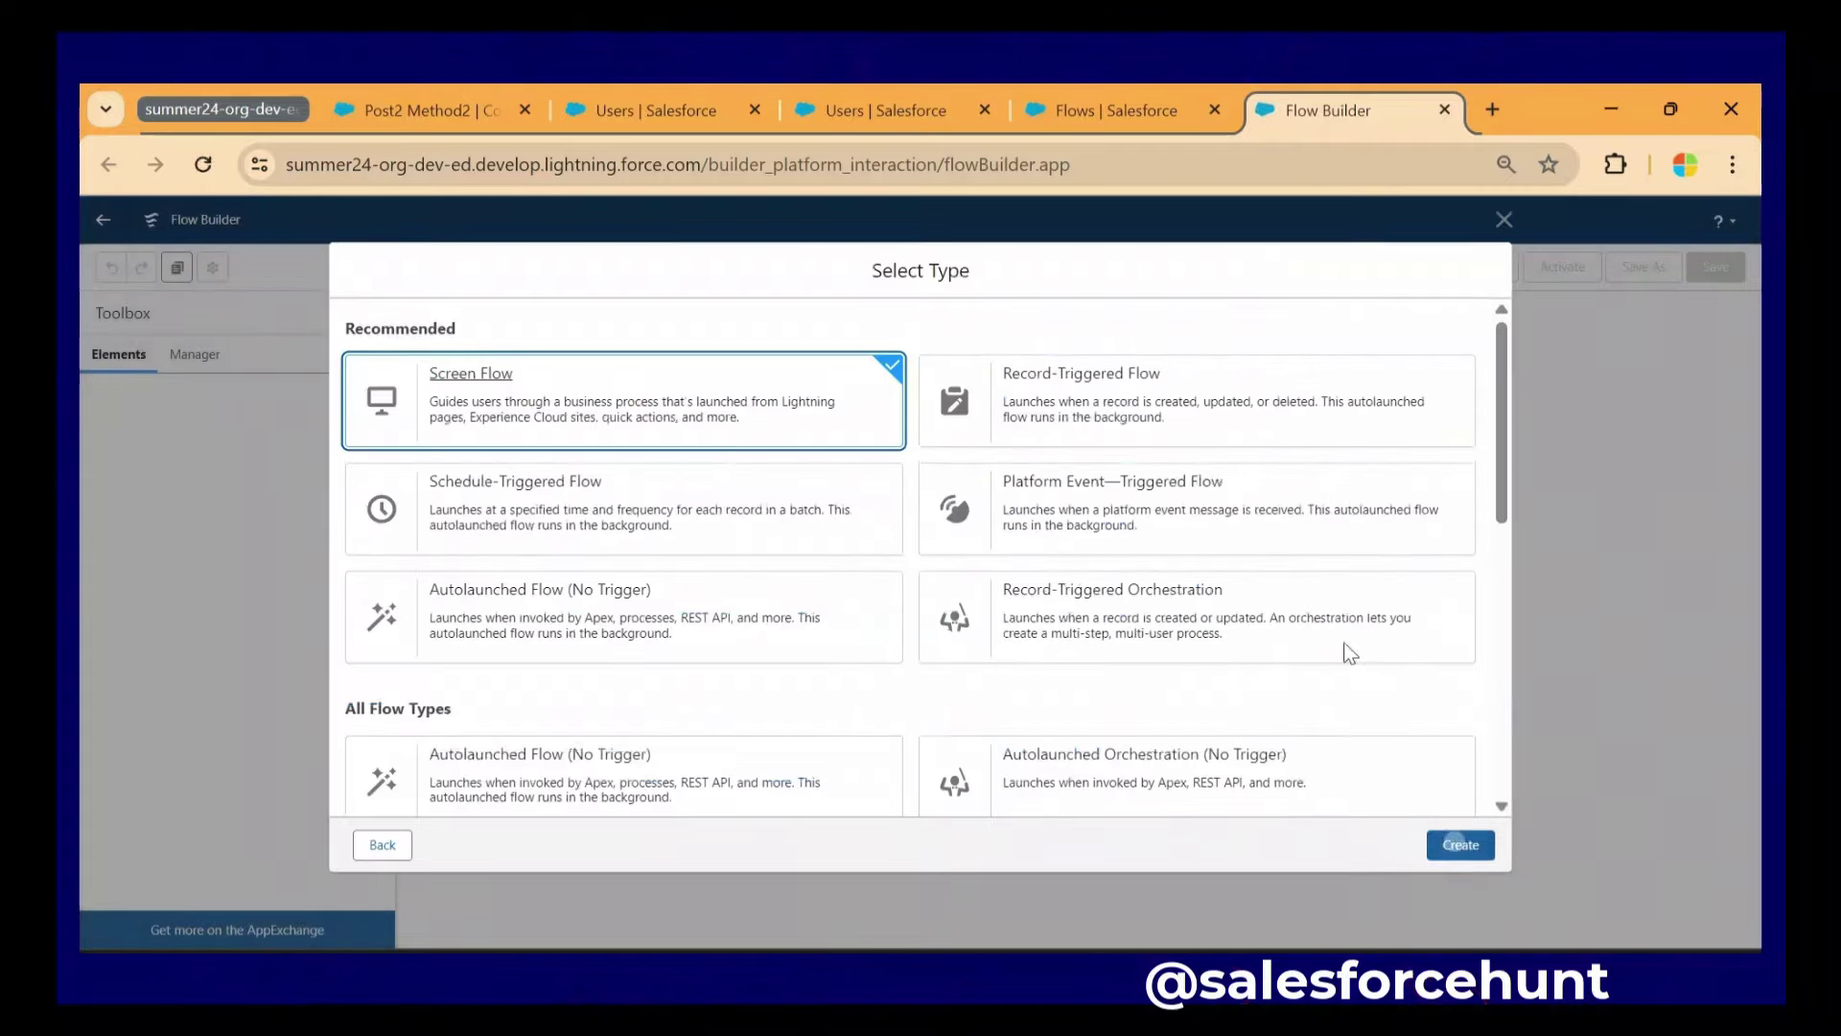
click(1467, 846)
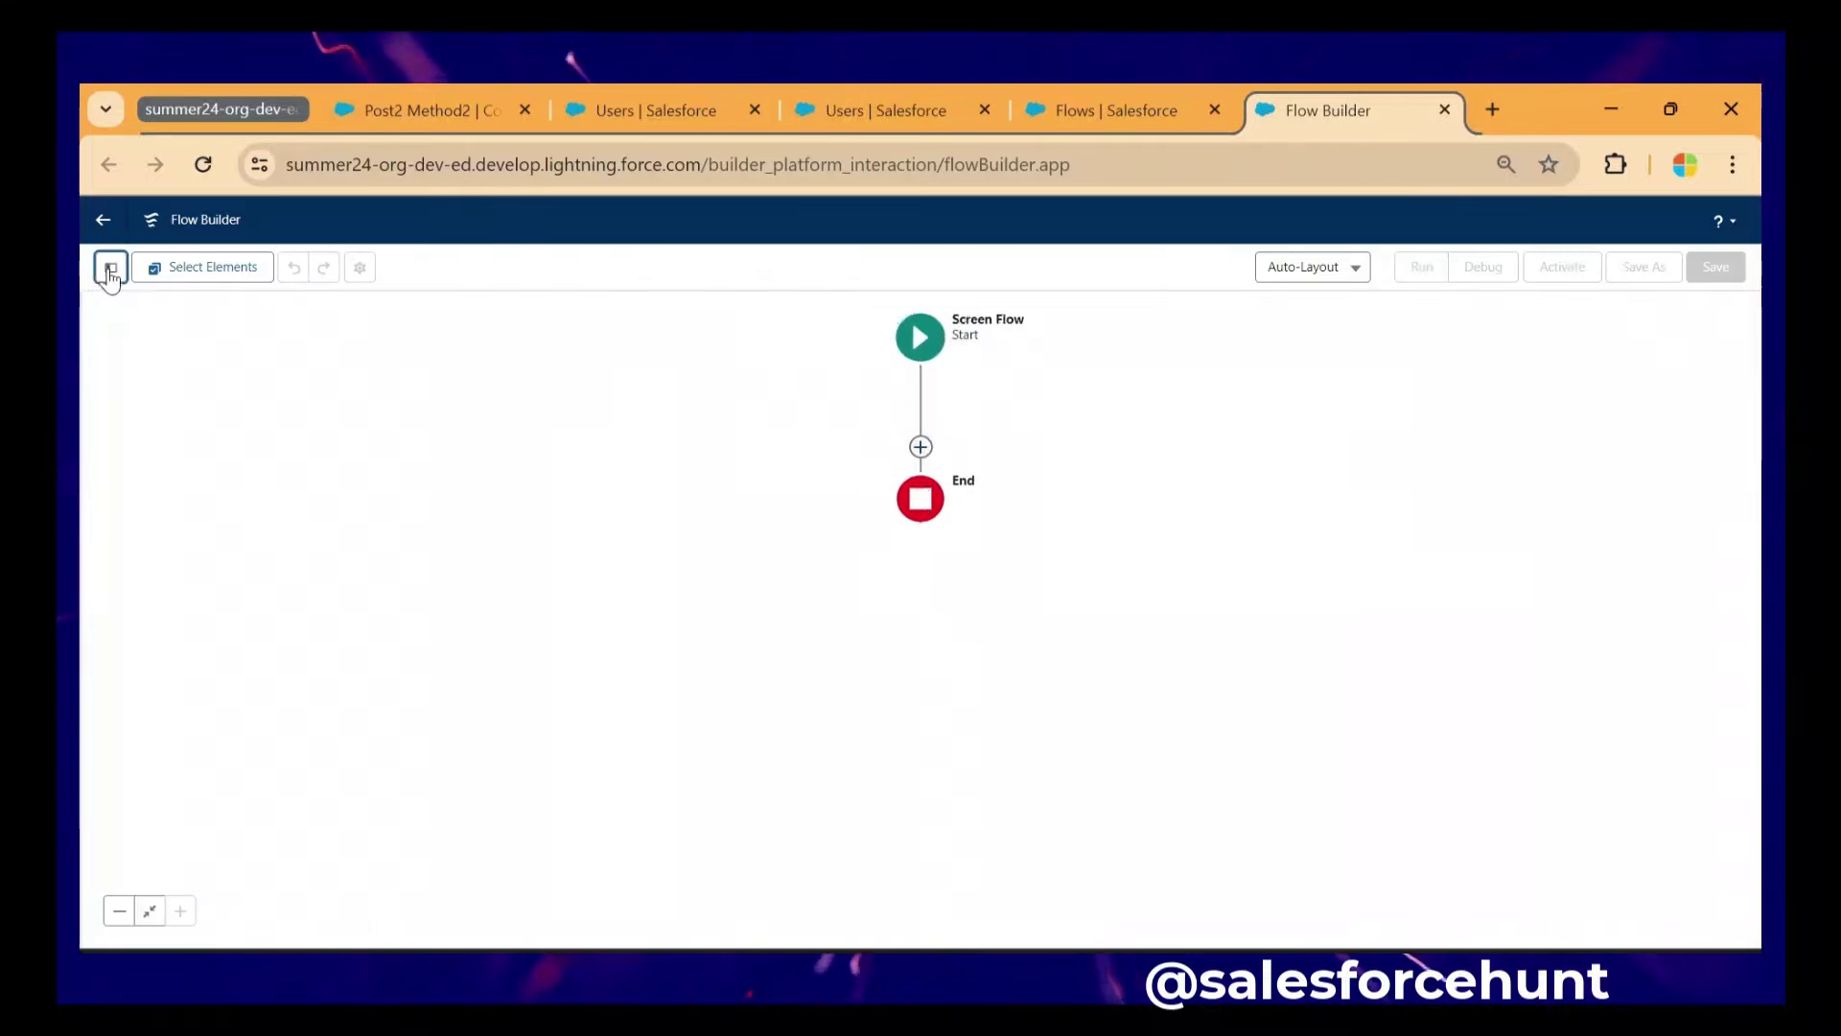
- Create a Text variable resource with the API name recordId and make it available for input
click(110, 267)
click(181, 443)
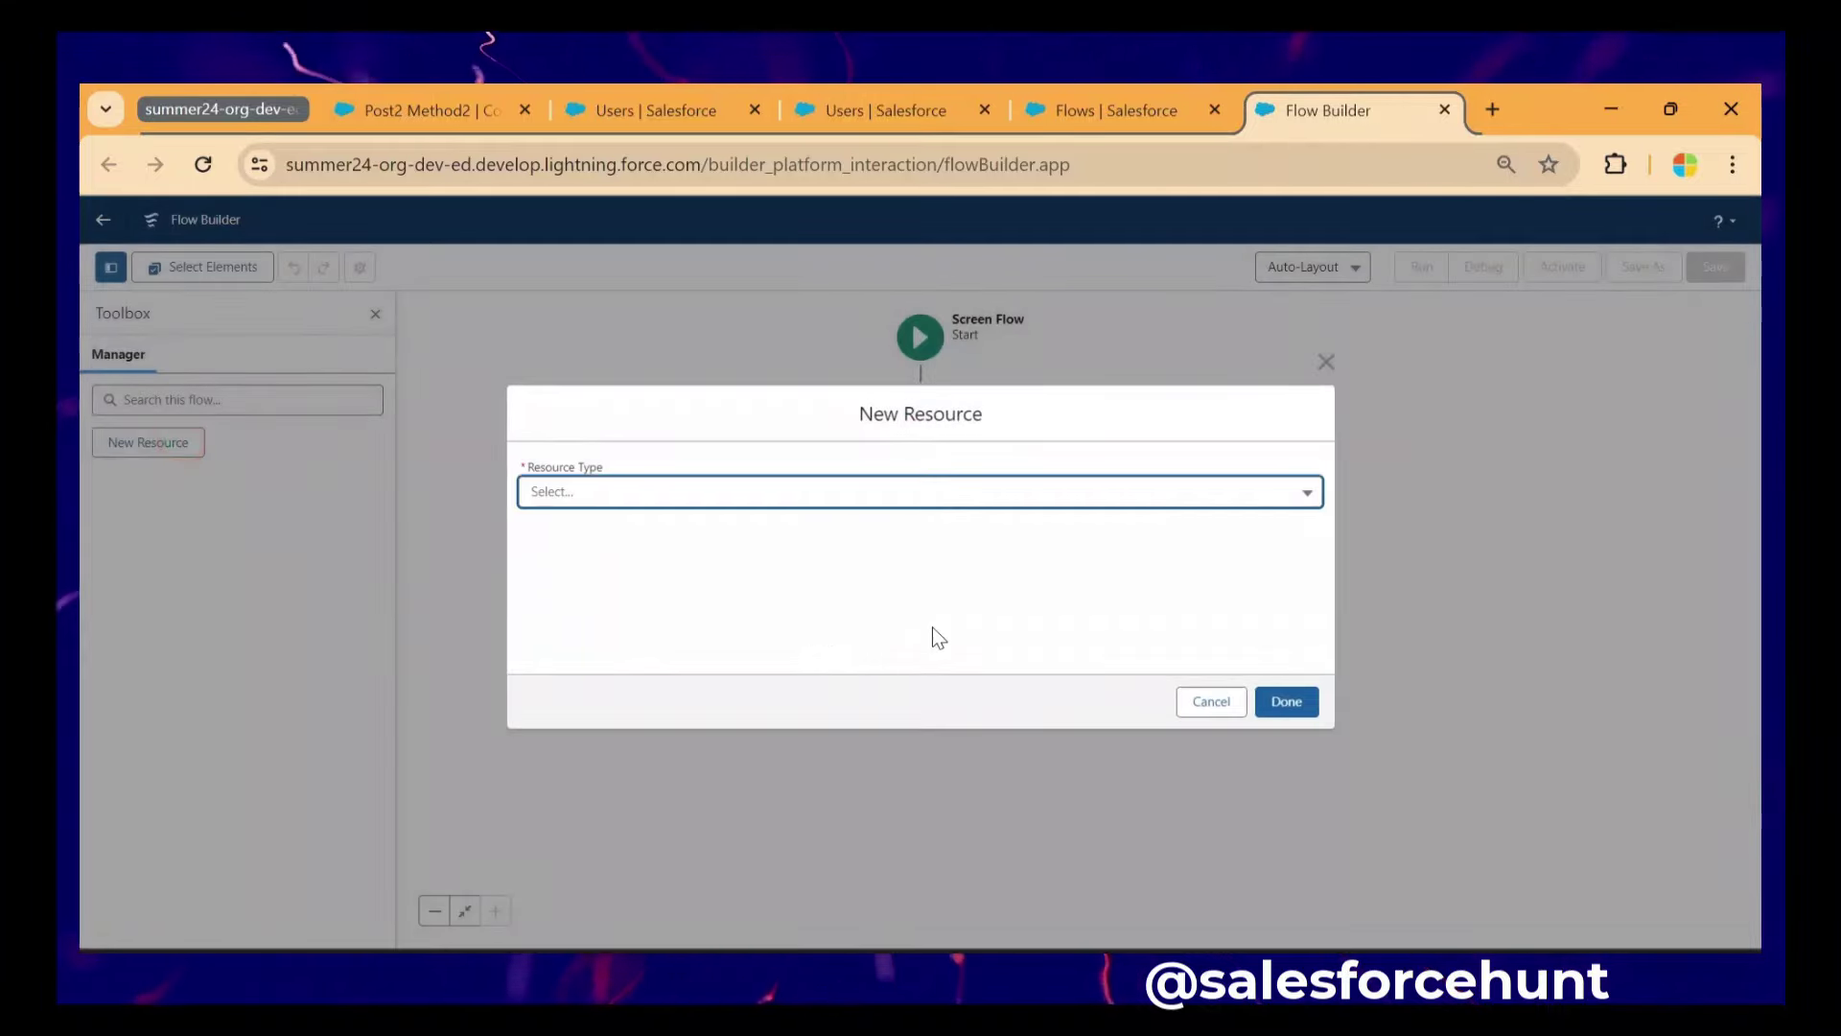
click(837, 492)
click(752, 535)
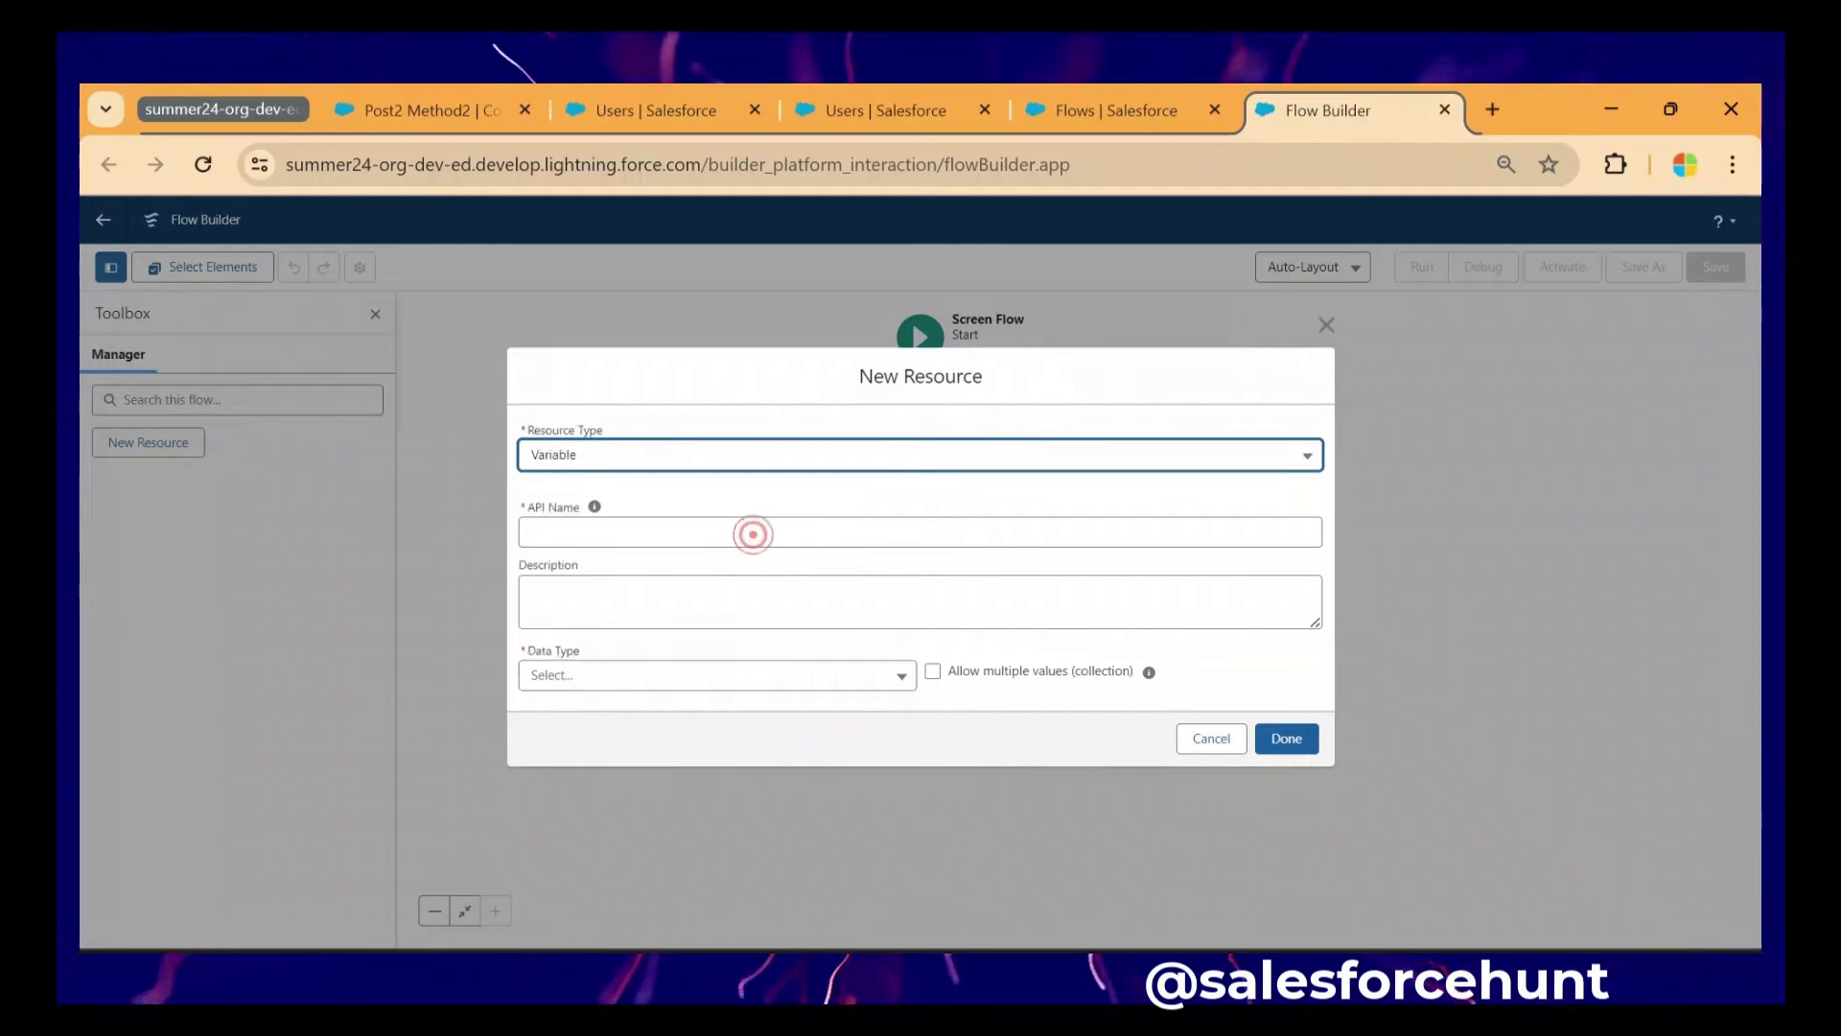
click(702, 525)
text(recordId)
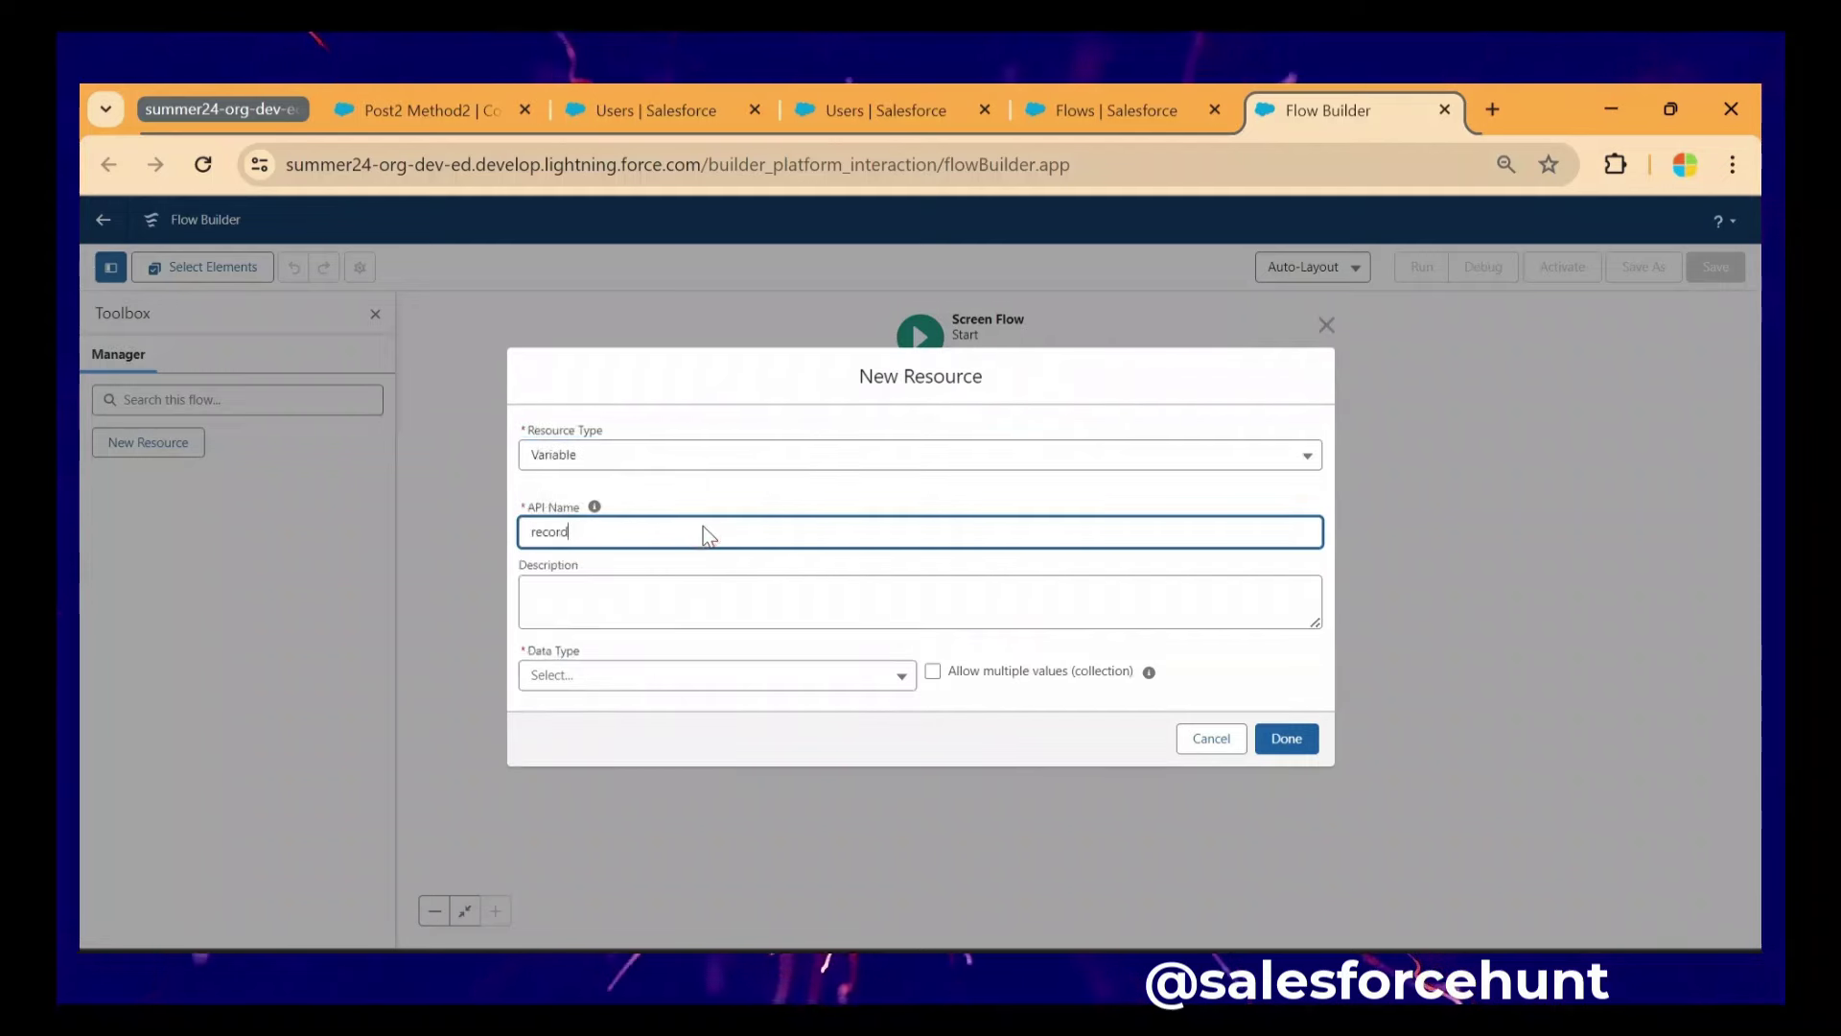
click(682, 597)
click(637, 676)
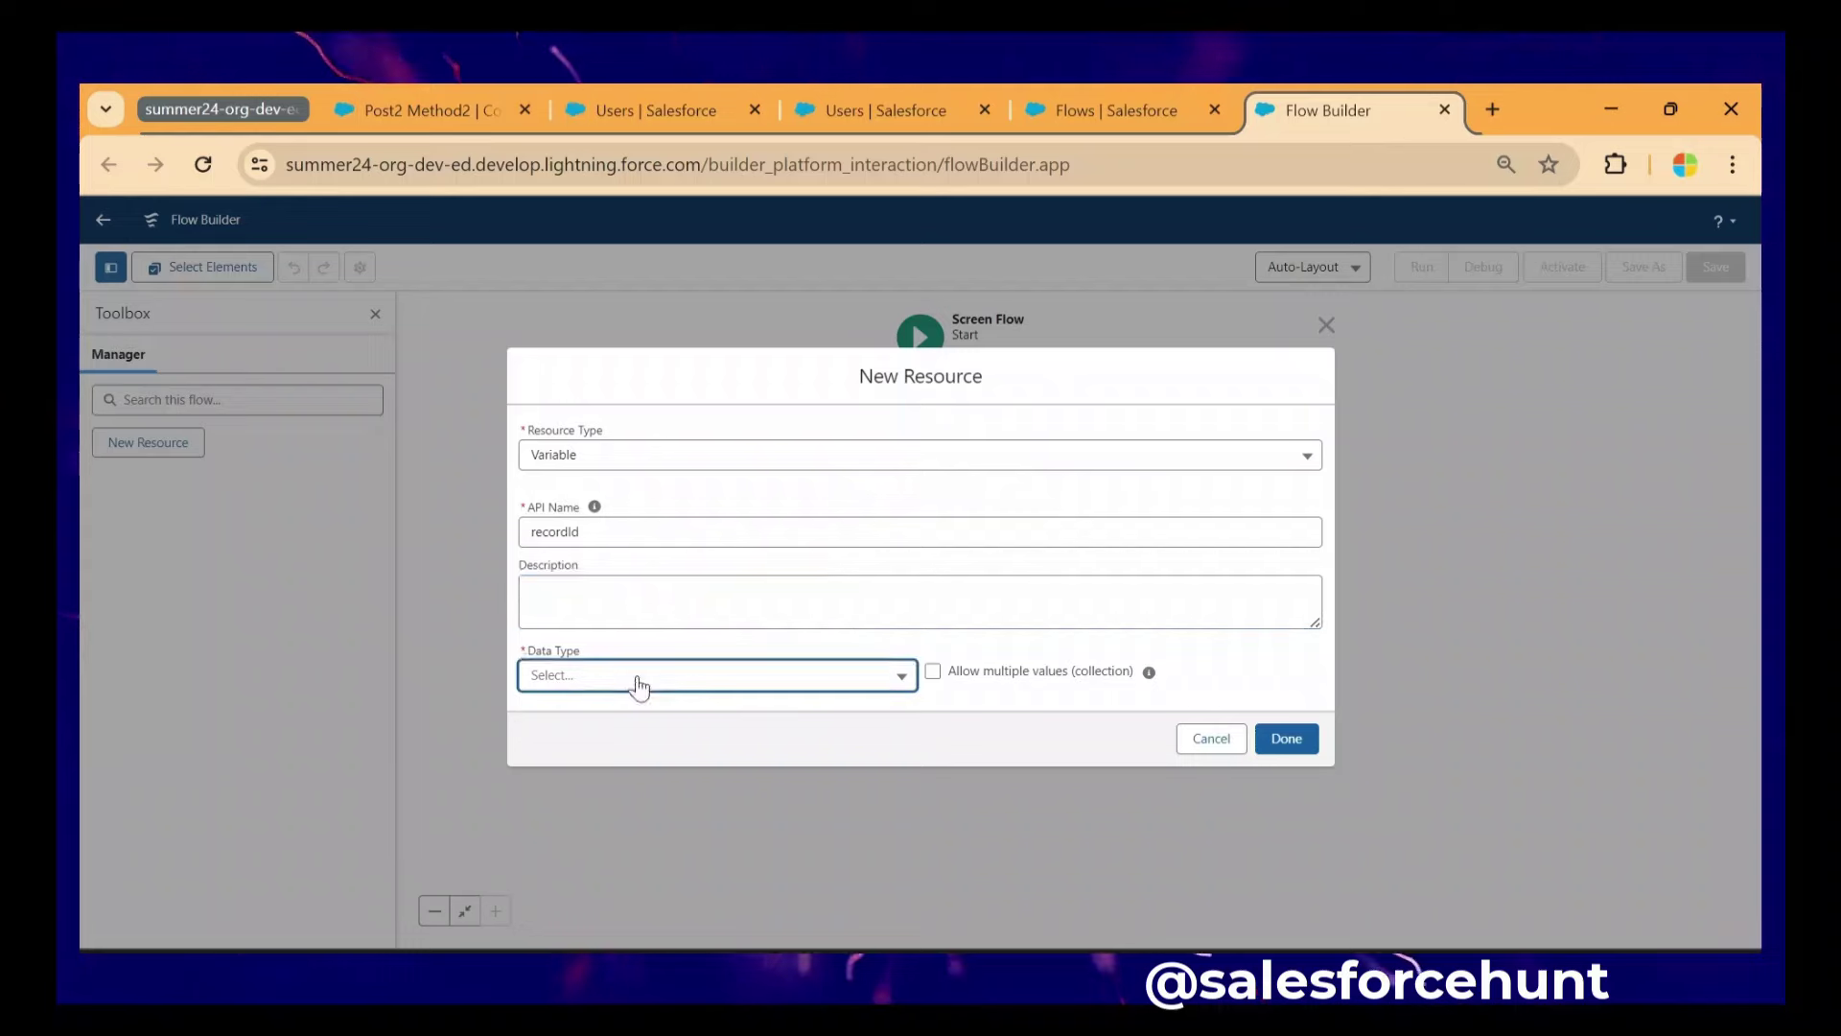
click(615, 422)
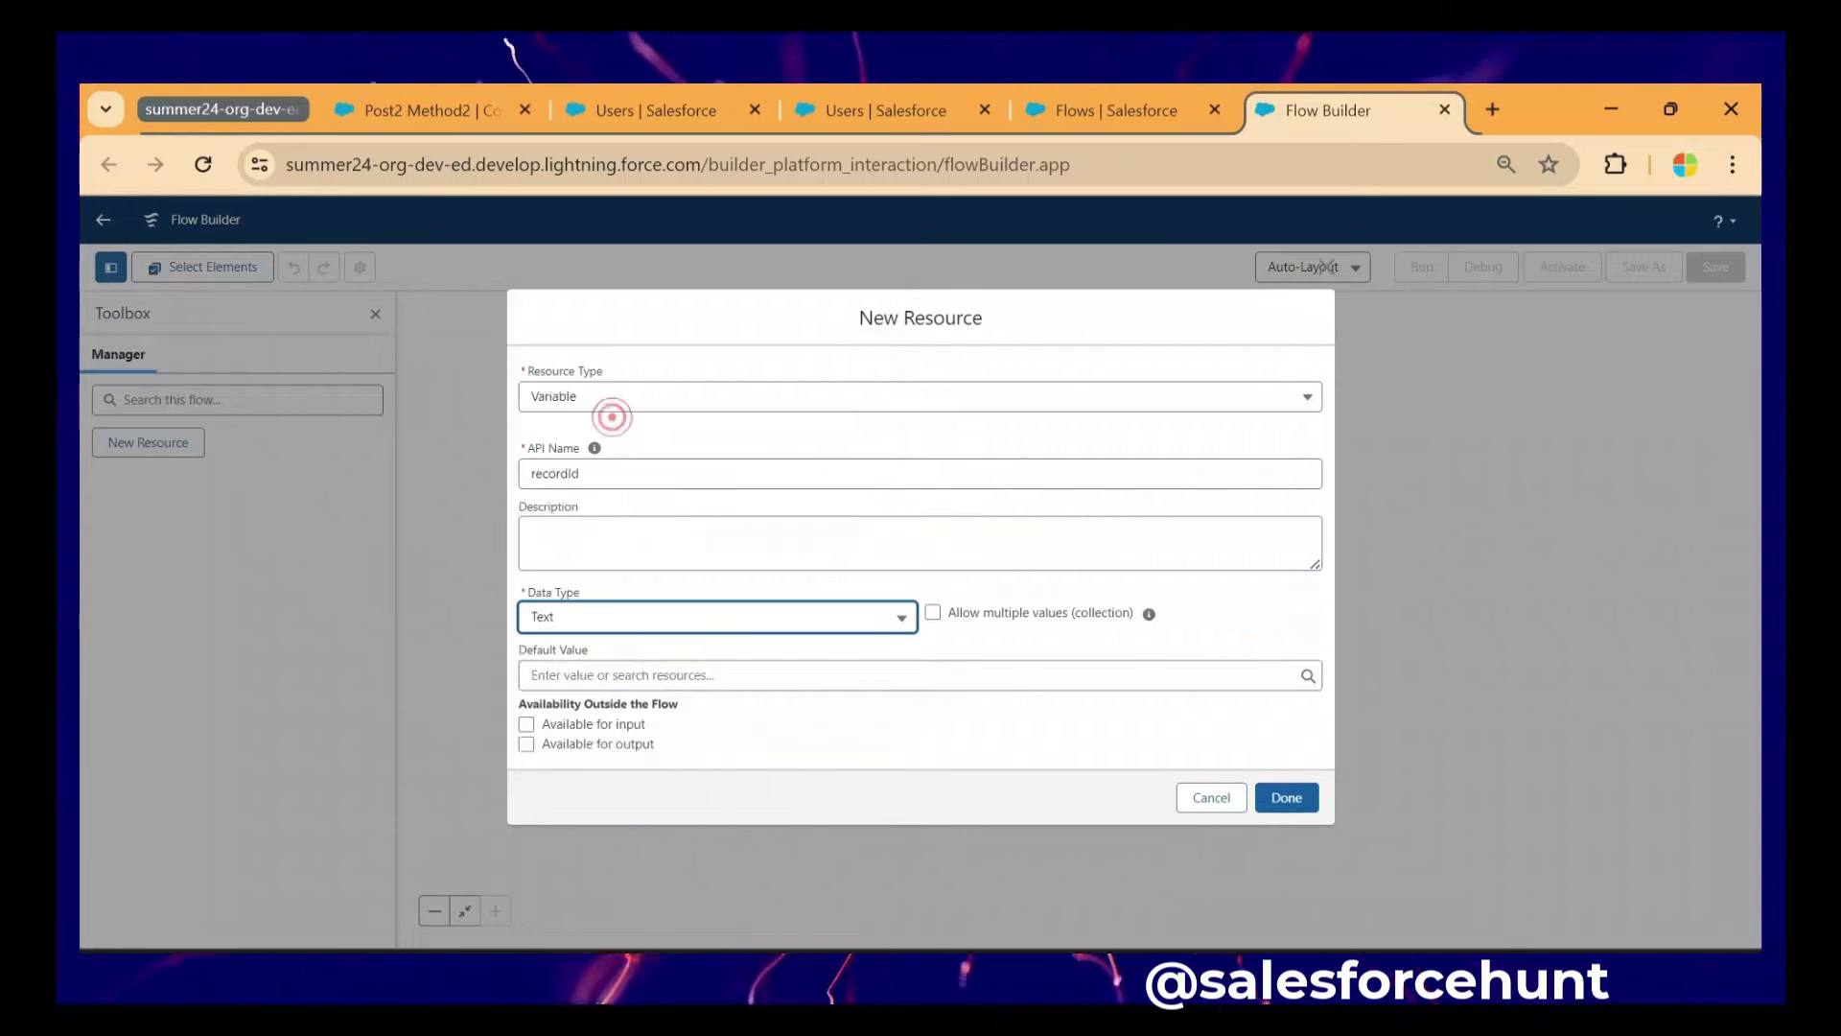
click(580, 725)
click(1303, 802)
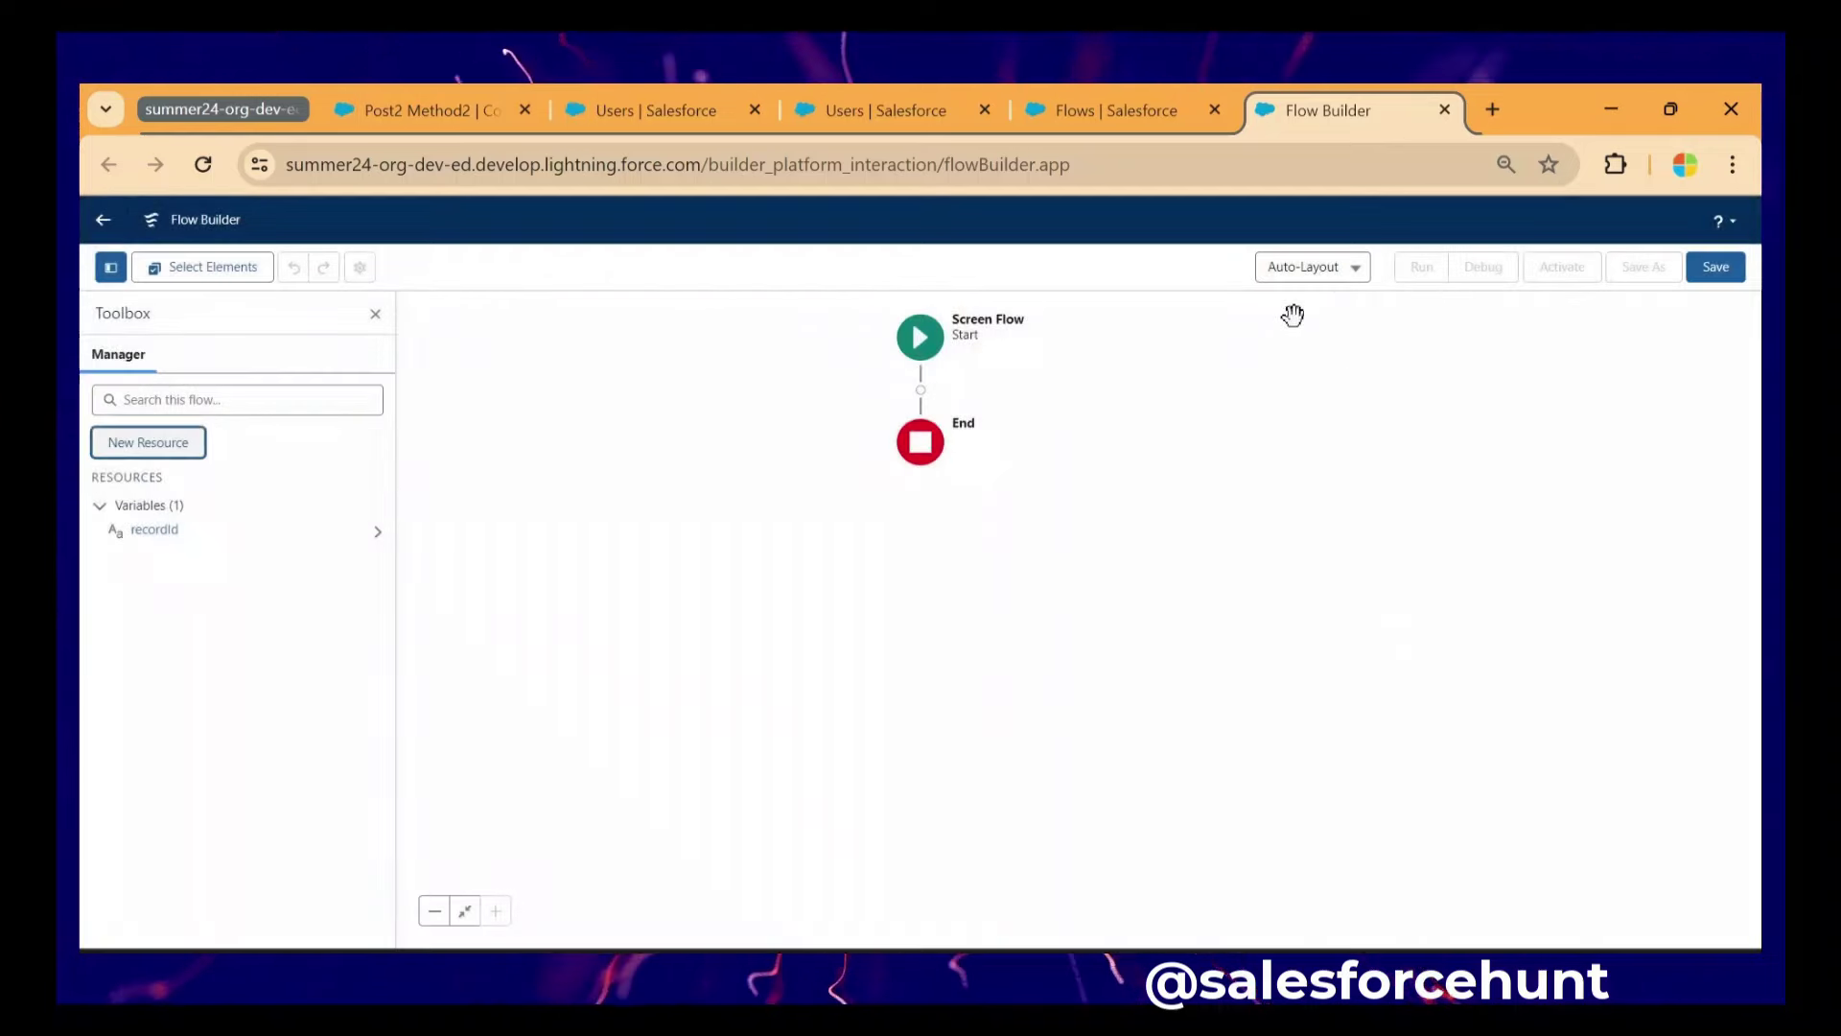
- Add a Lock Record action between the flow's start and end, labelled Lock Record Action 1
click(921, 388)
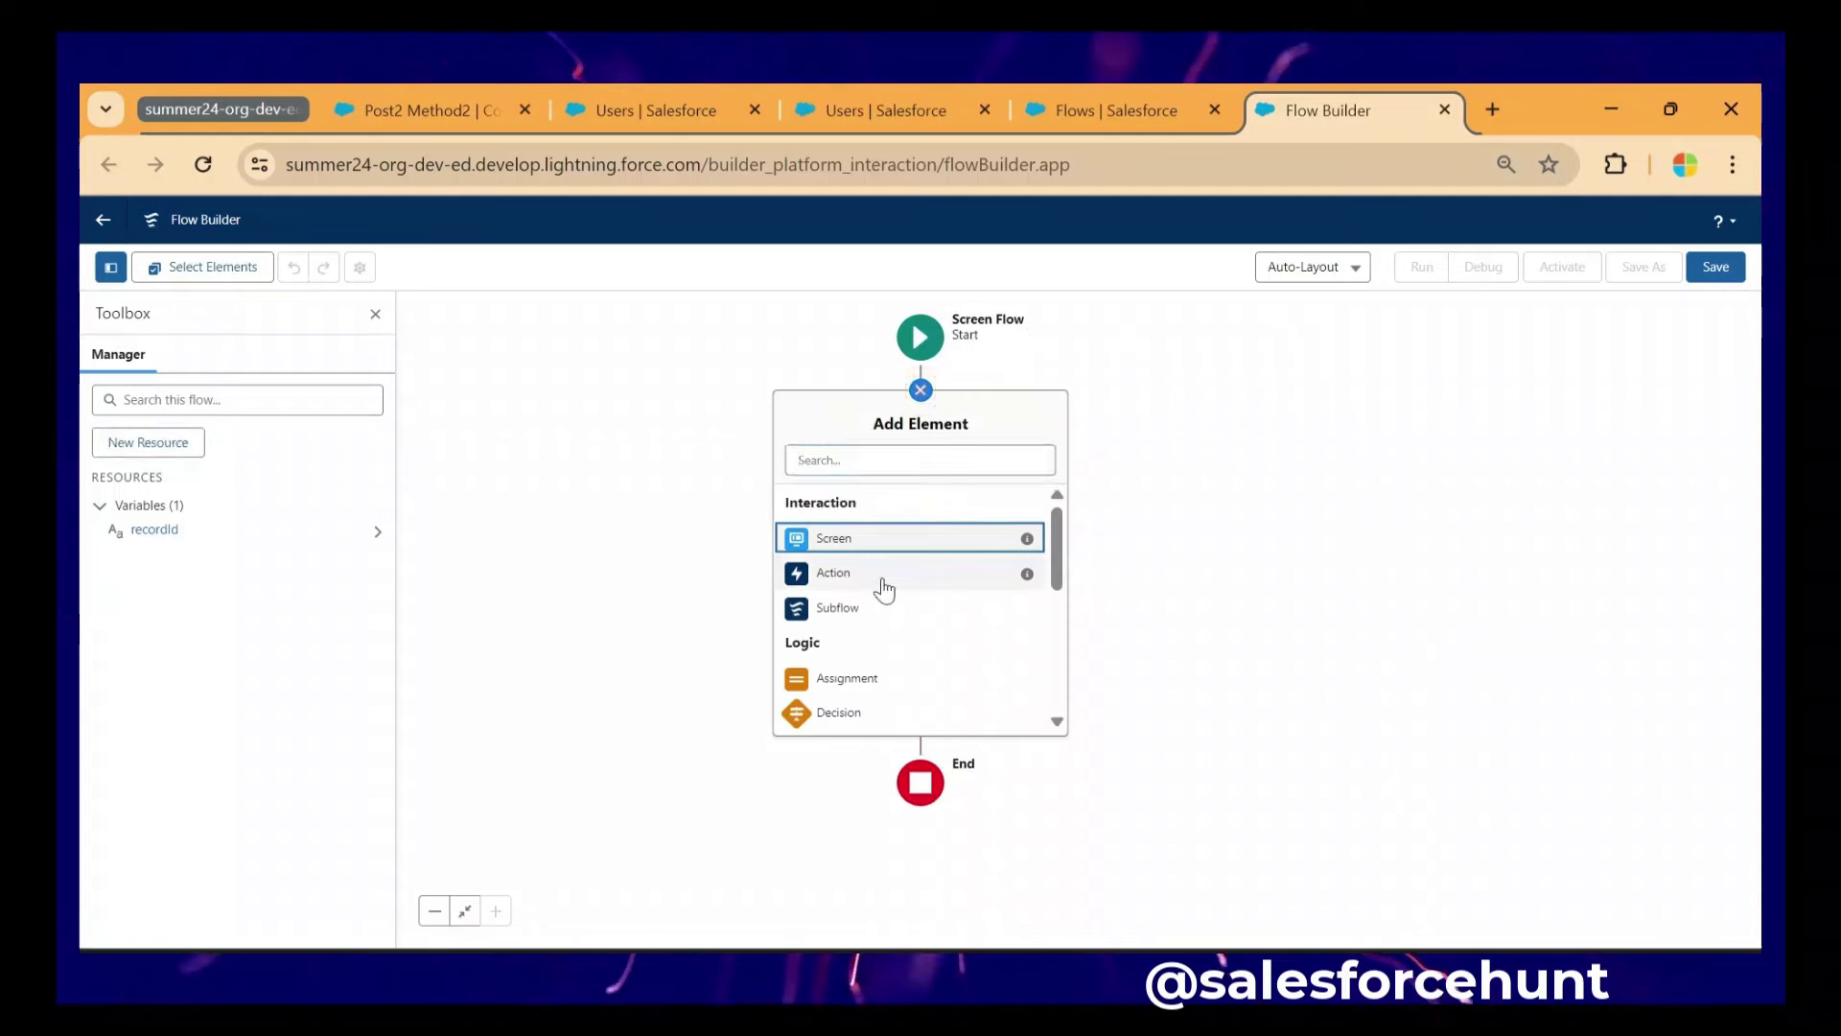
click(881, 577)
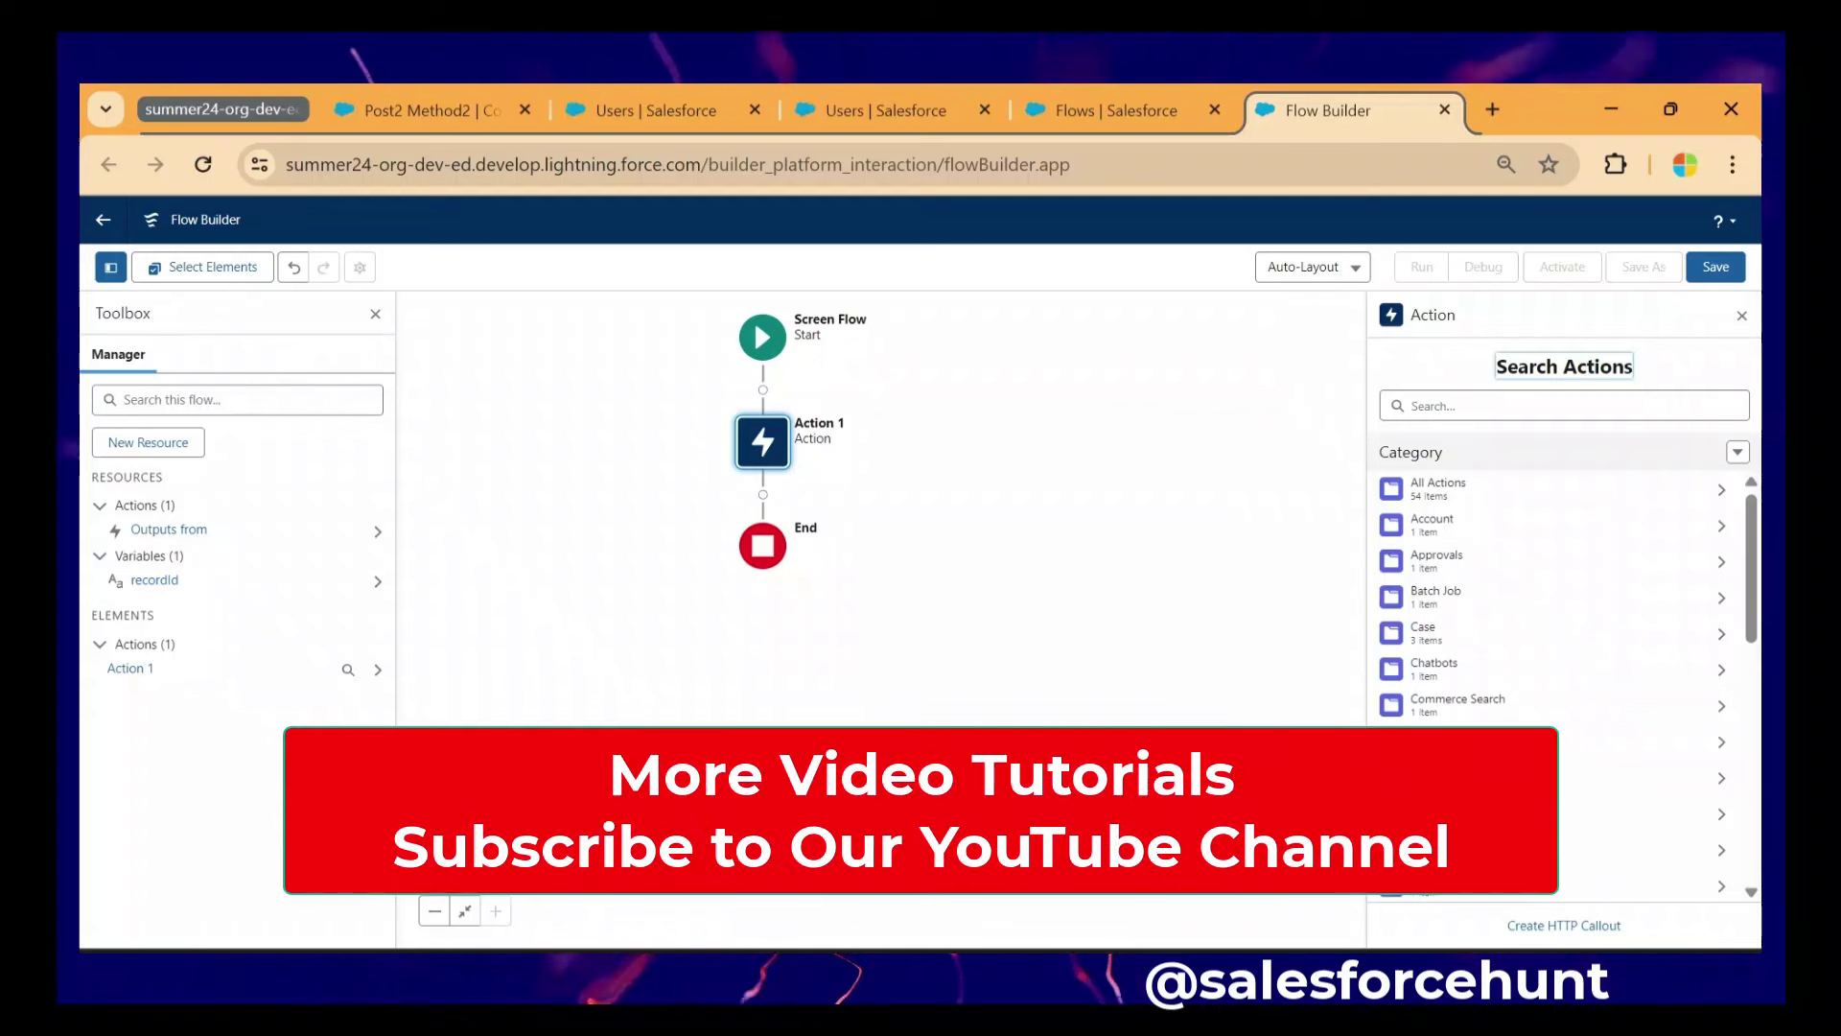
click(1534, 405)
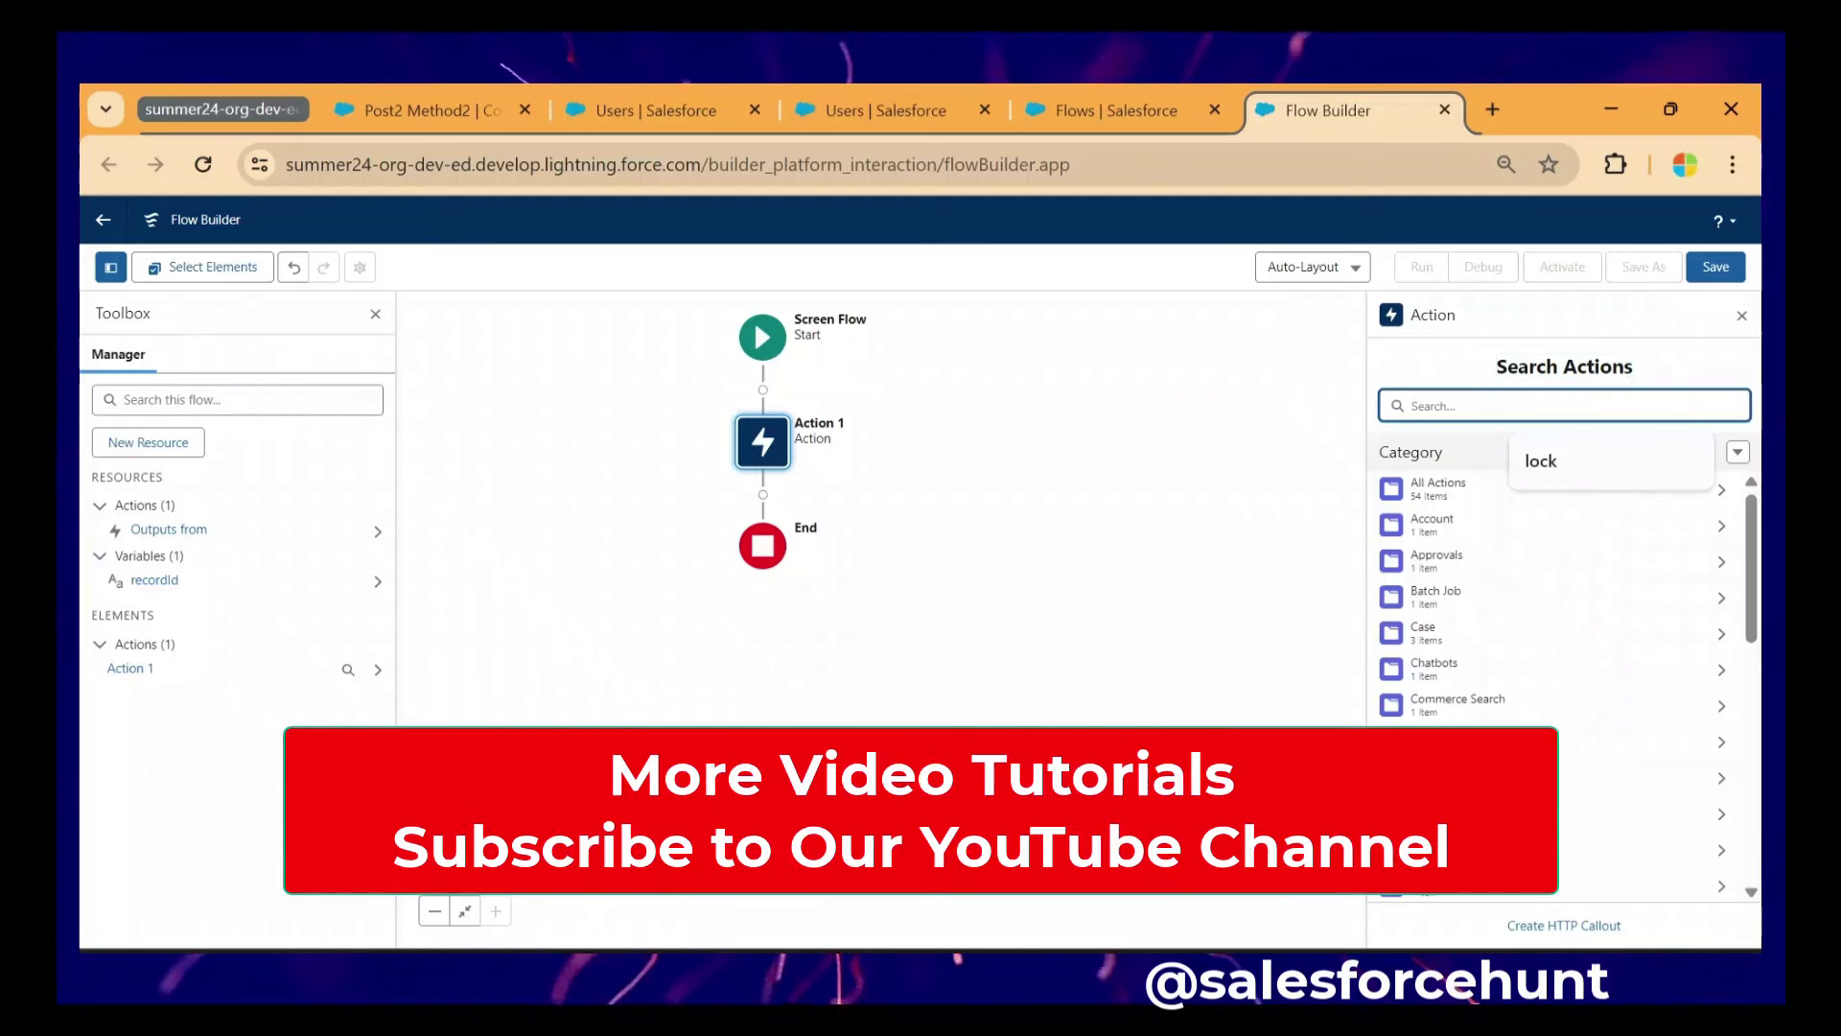
text(l)
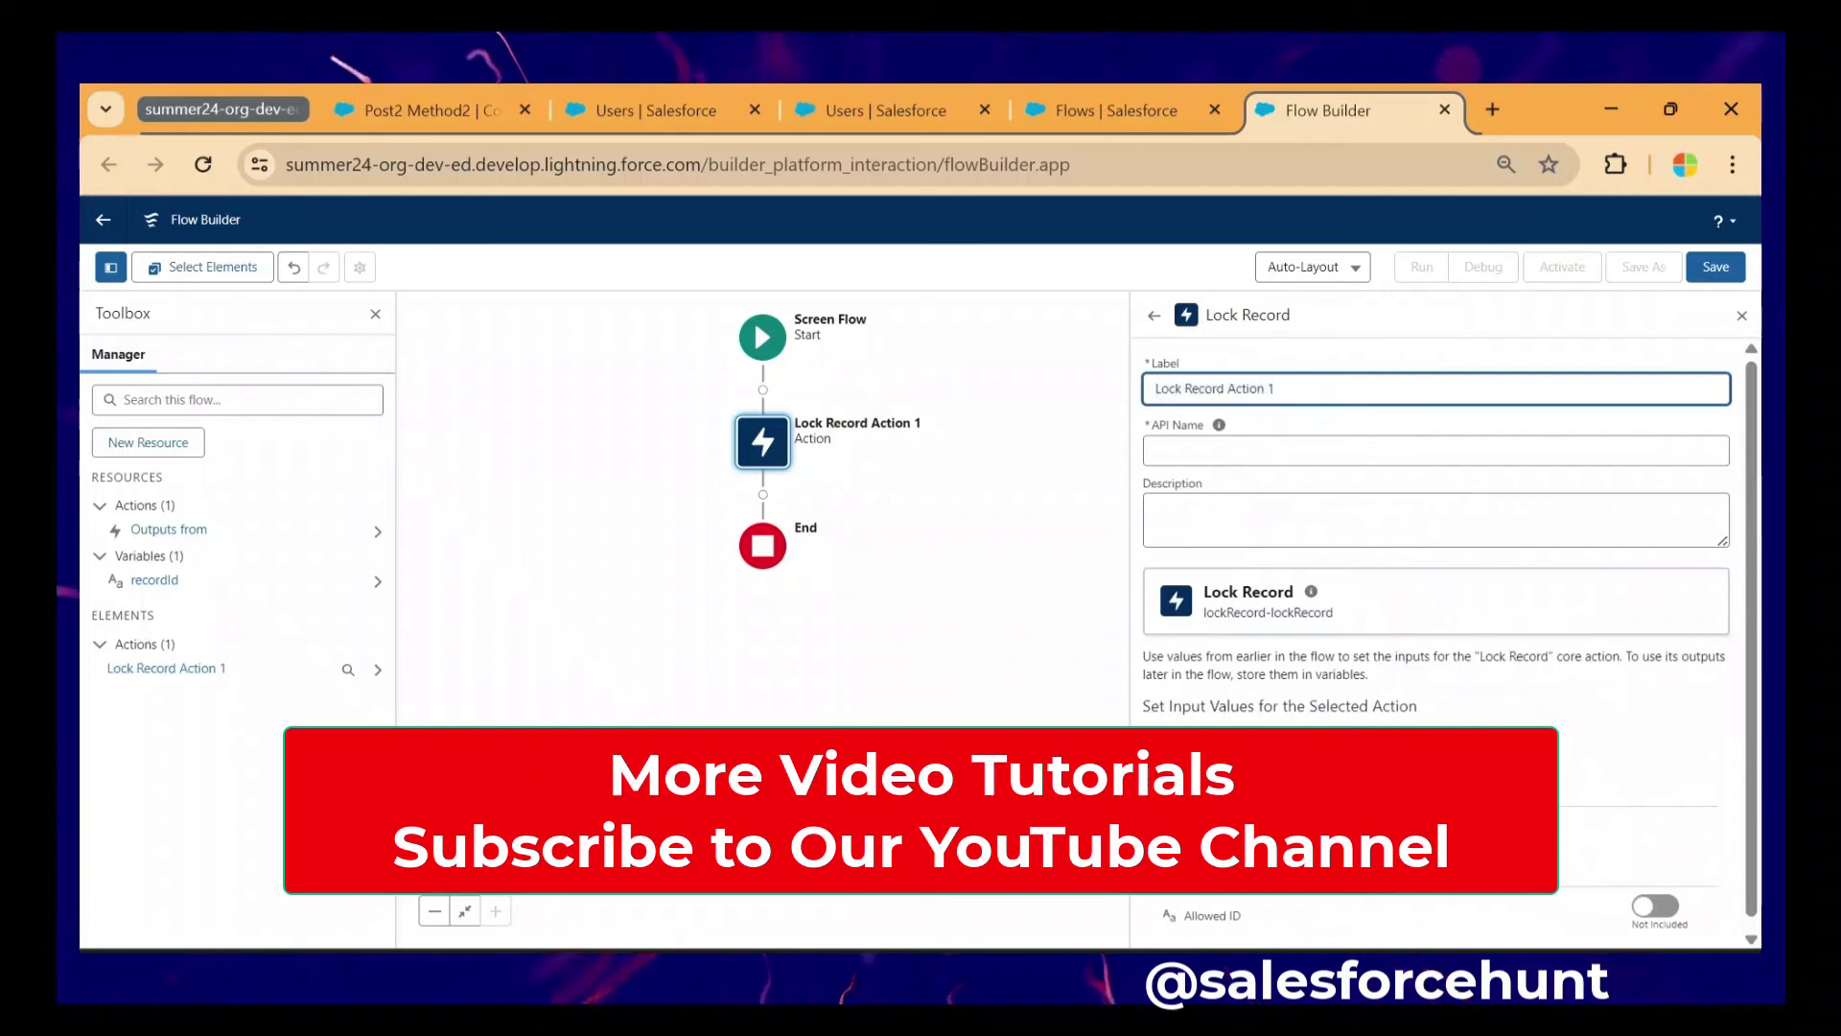
click(1156, 387)
key(BackSpace)
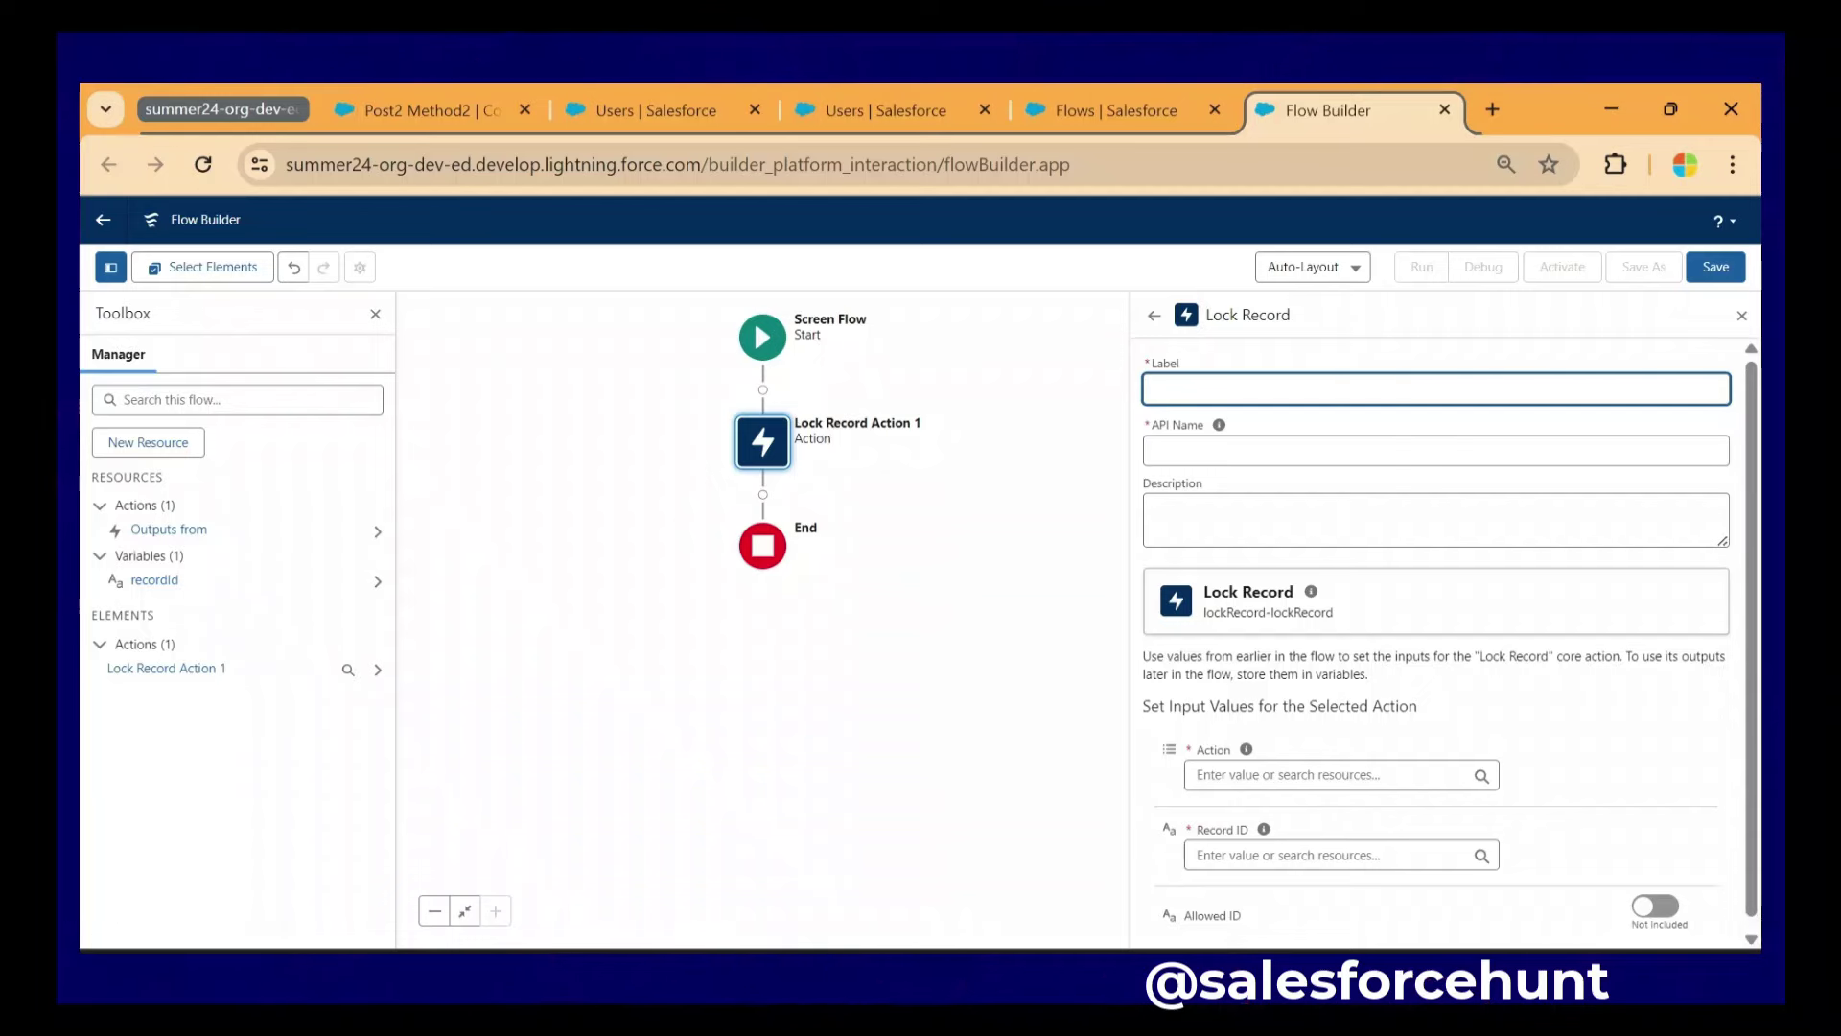
click(1219, 424)
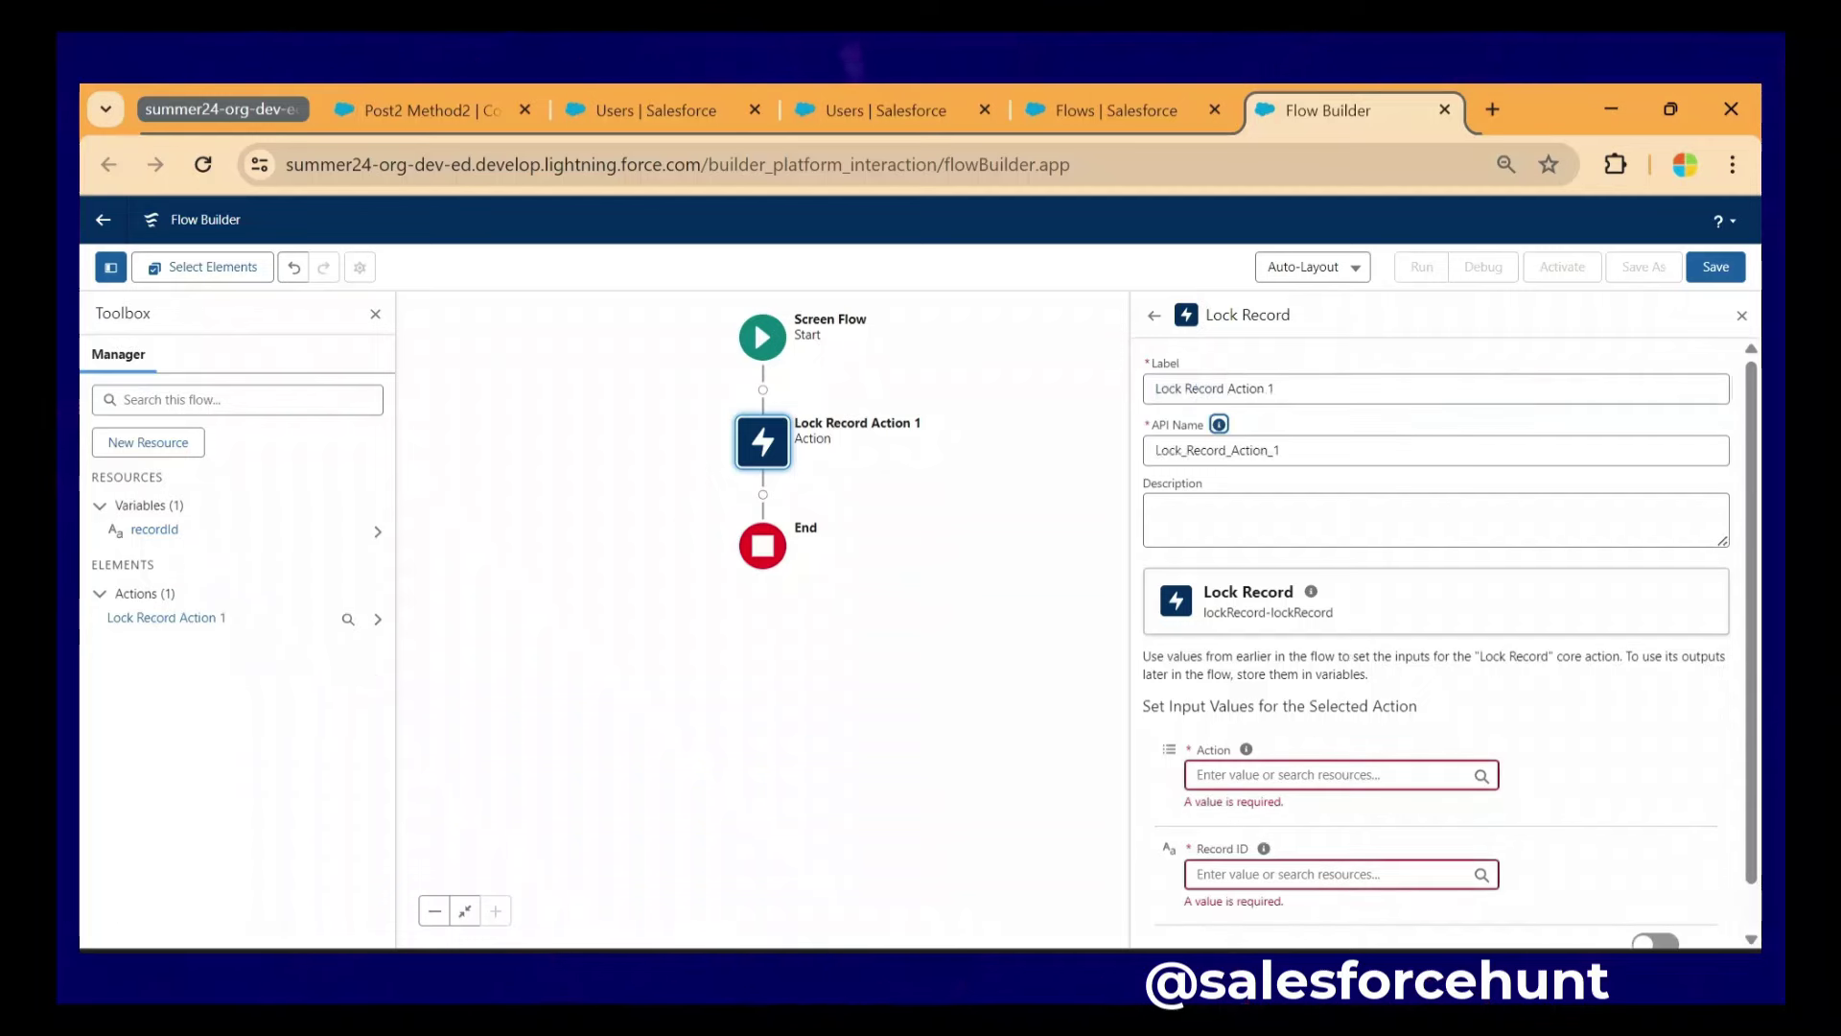
- Set the Lock Record element's Action input to Unlock and its Record ID to the recordId variable
scroll(1430, 739, down, 1)
click(1275, 726)
text(Unlock)
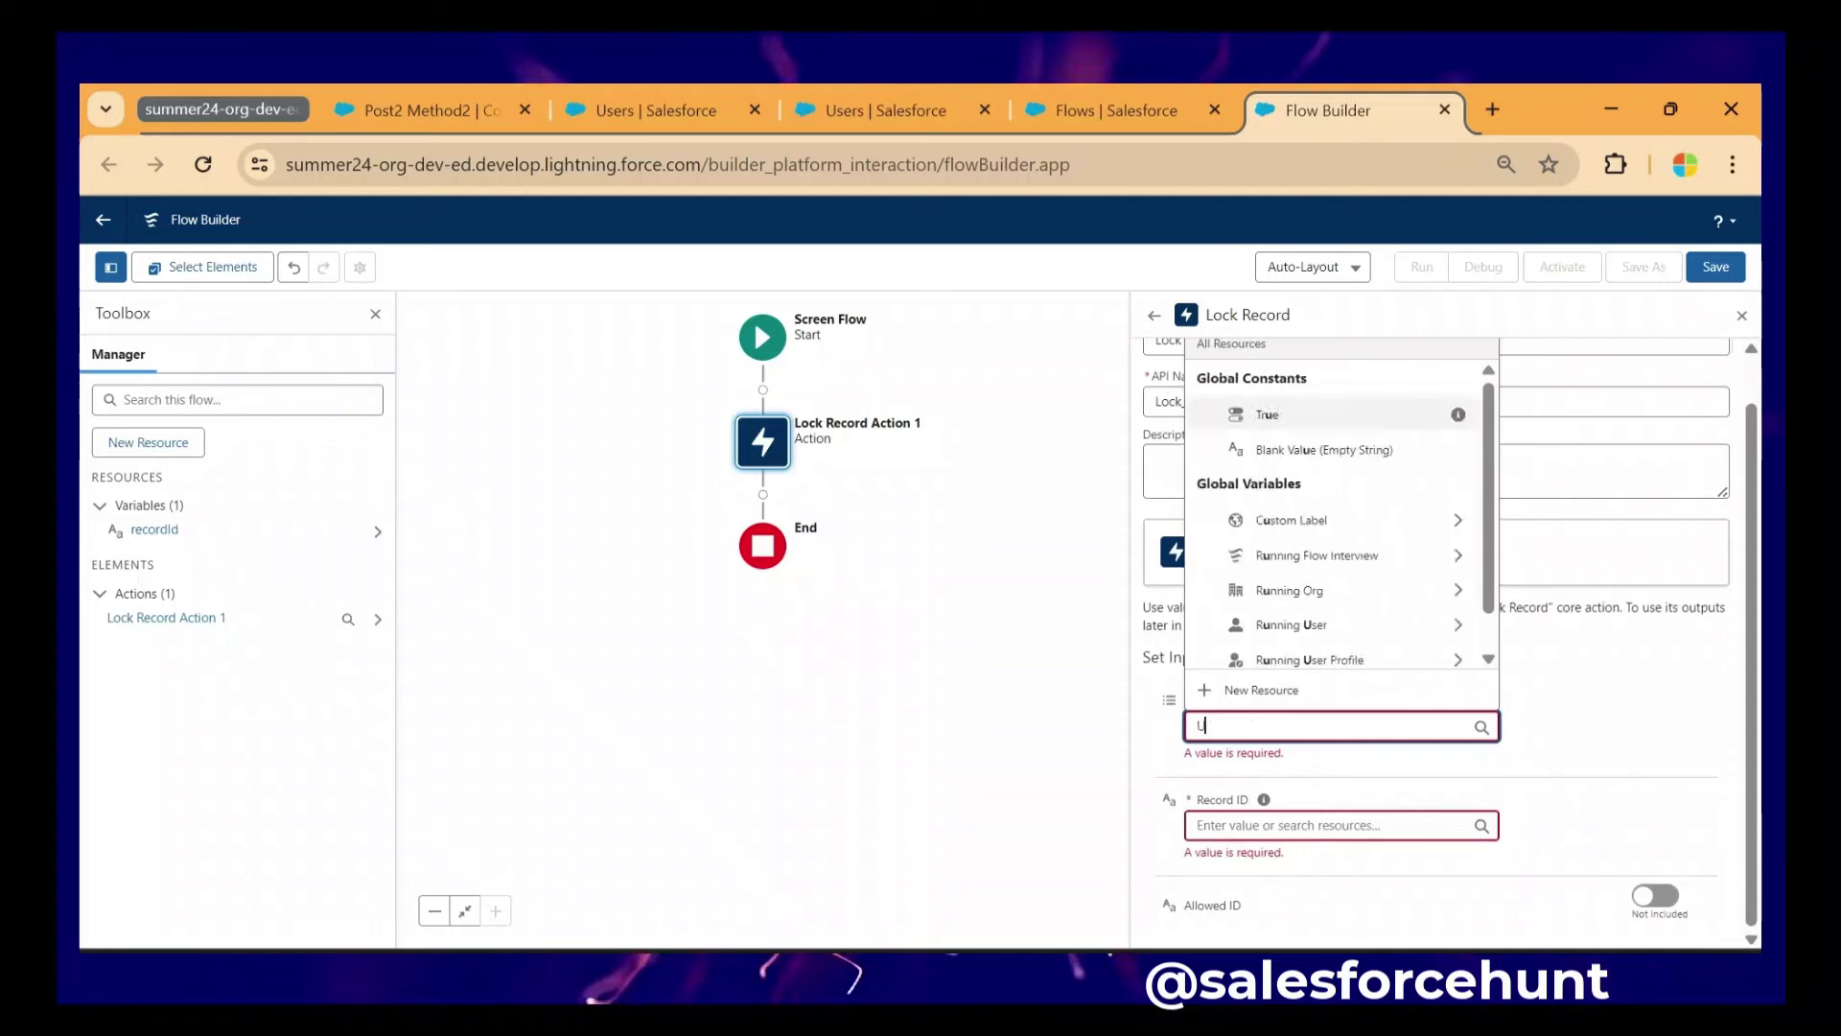
click(1561, 658)
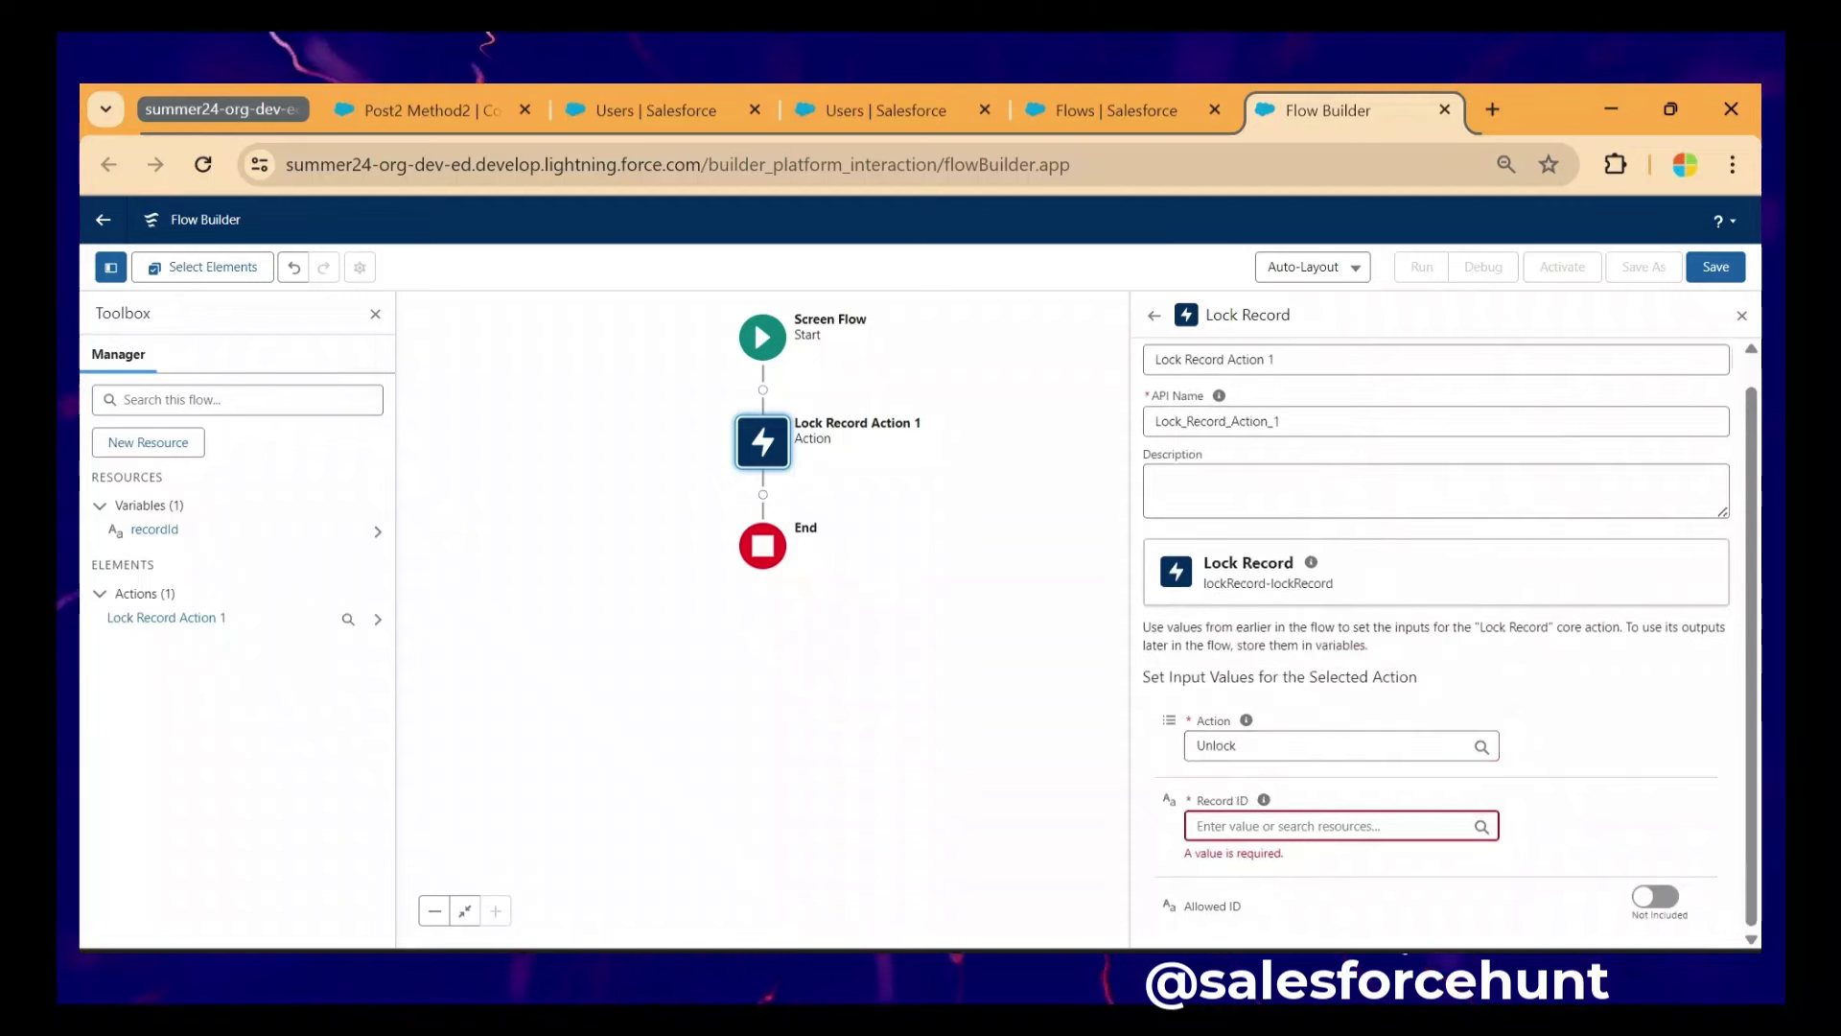
click(1285, 826)
click(1336, 572)
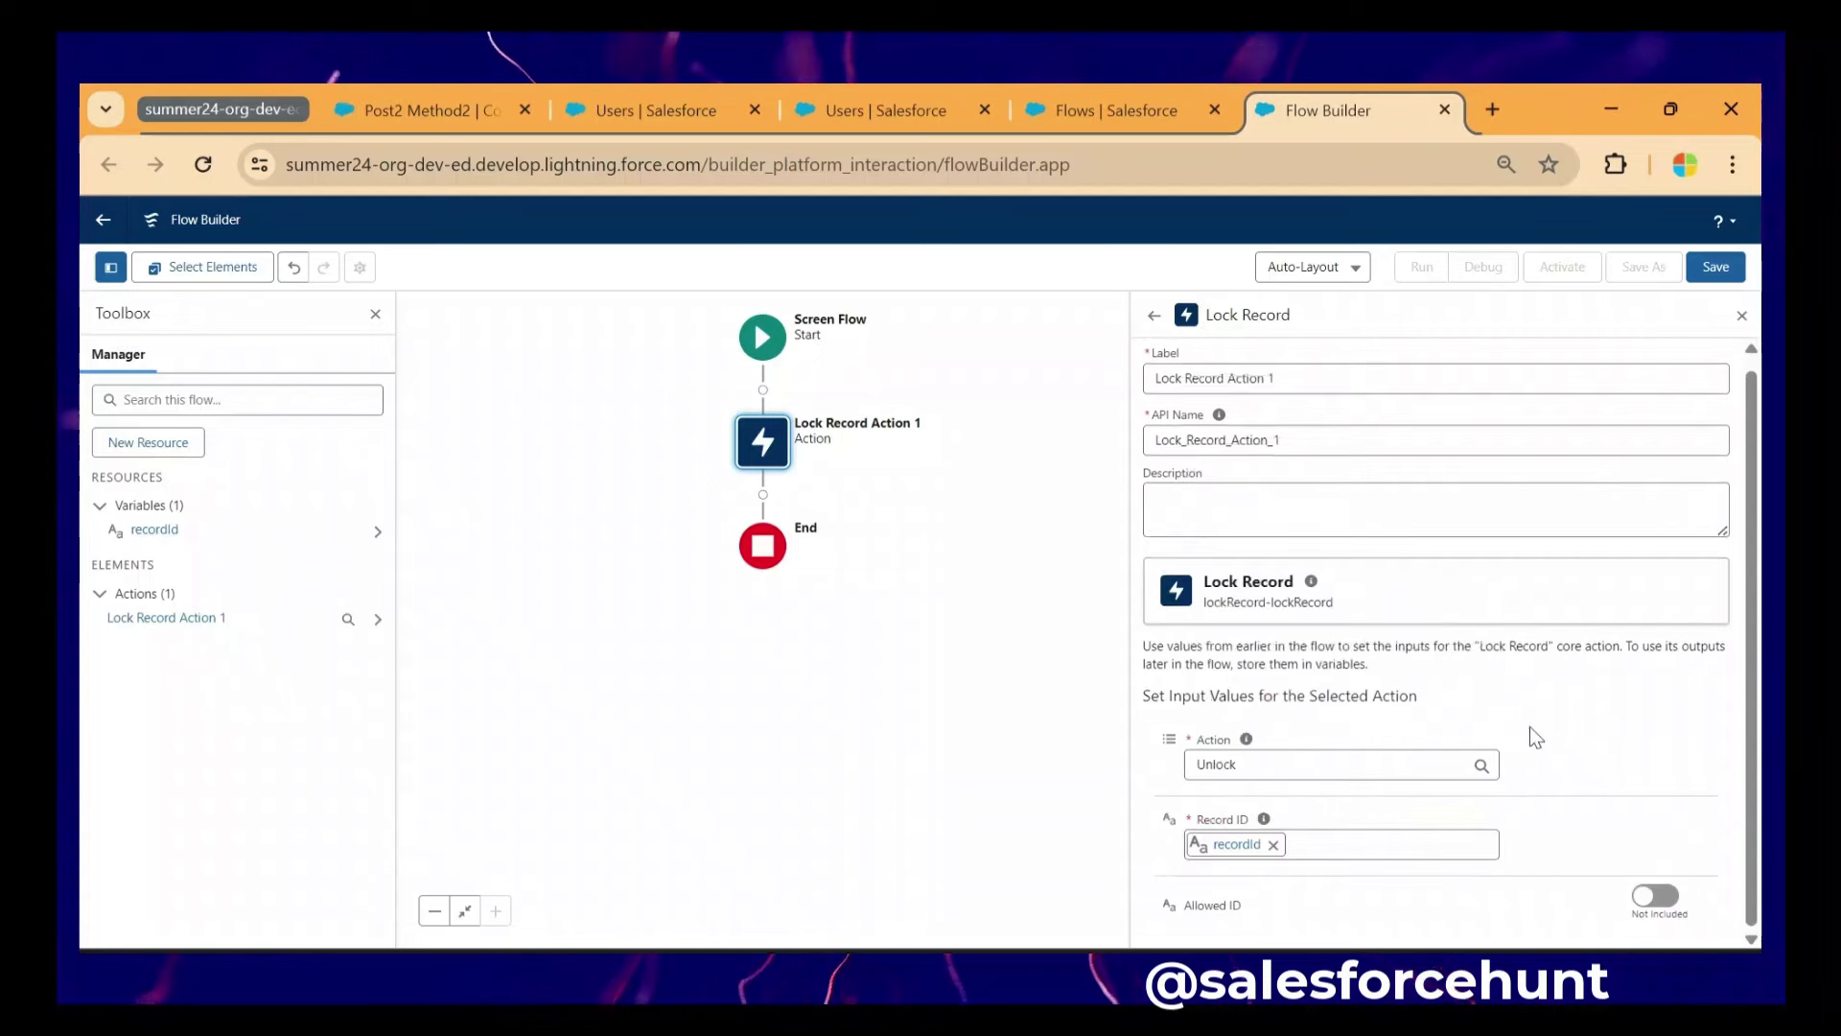
- Save the flow with the label Unlock Contact Record and API name Unlock_Contact_Record, and activate it
click(1724, 273)
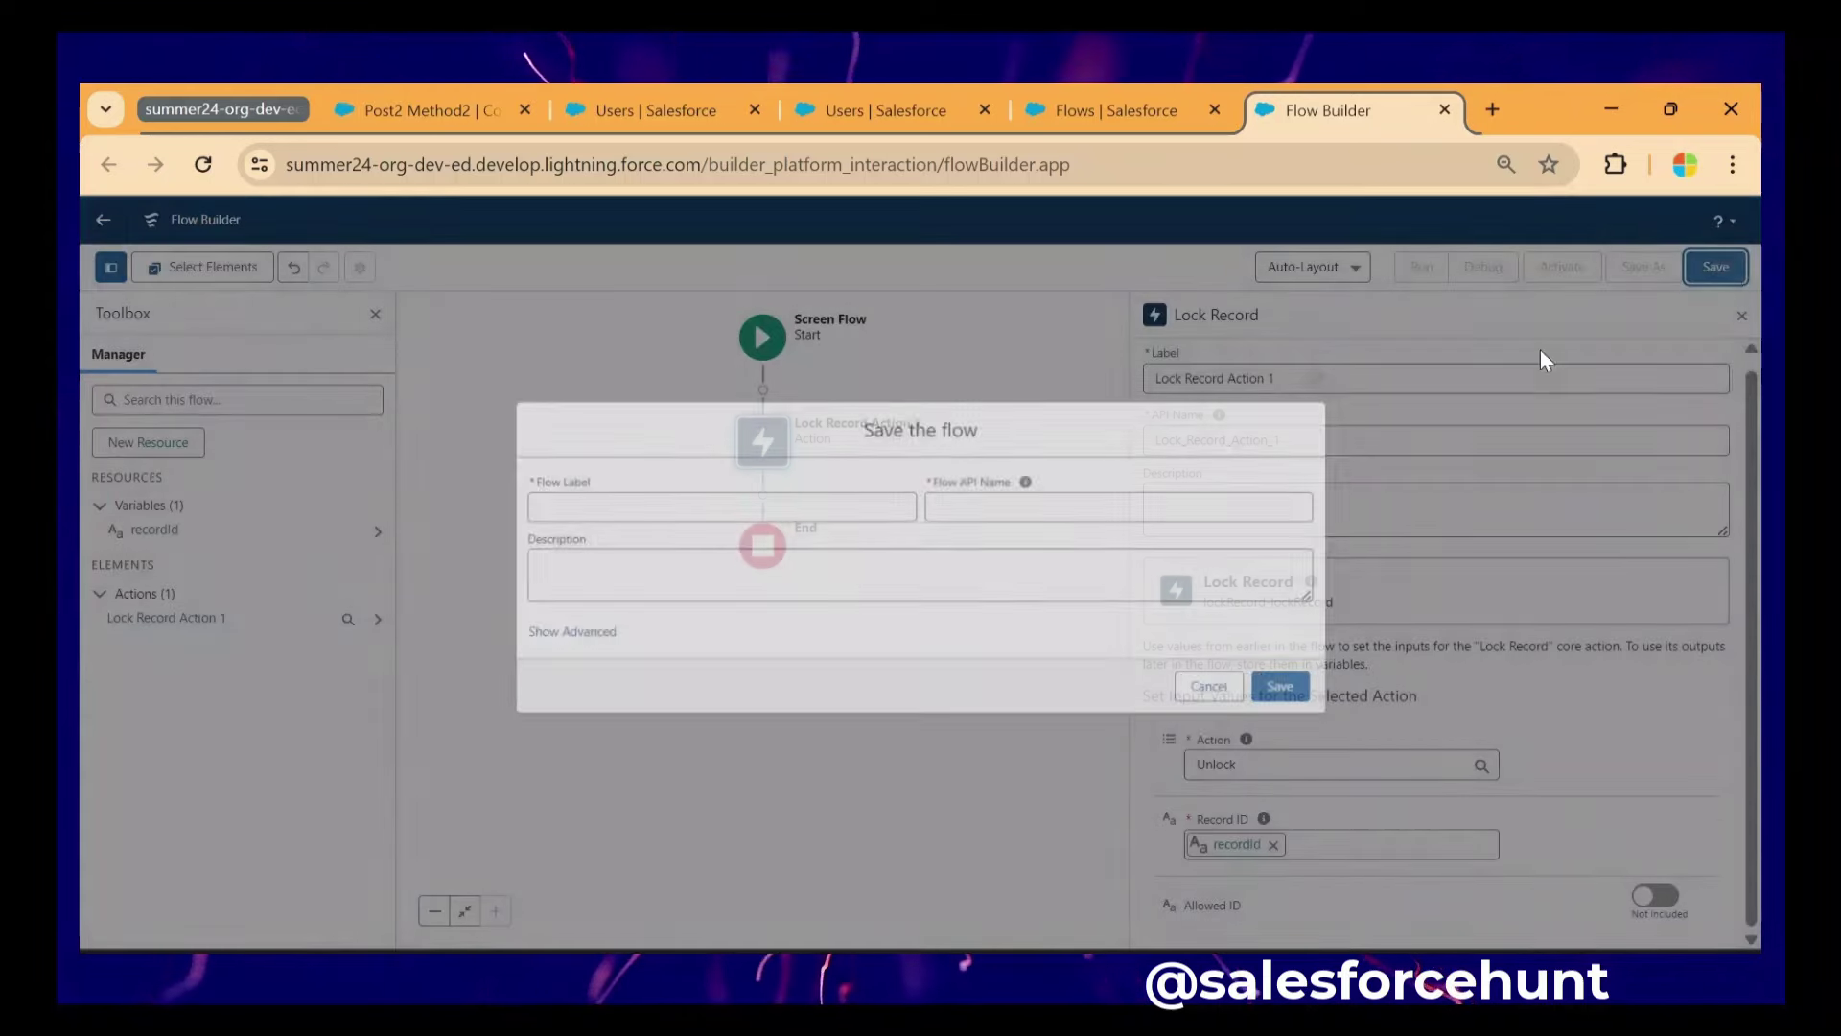
click(802, 494)
text(Unl)
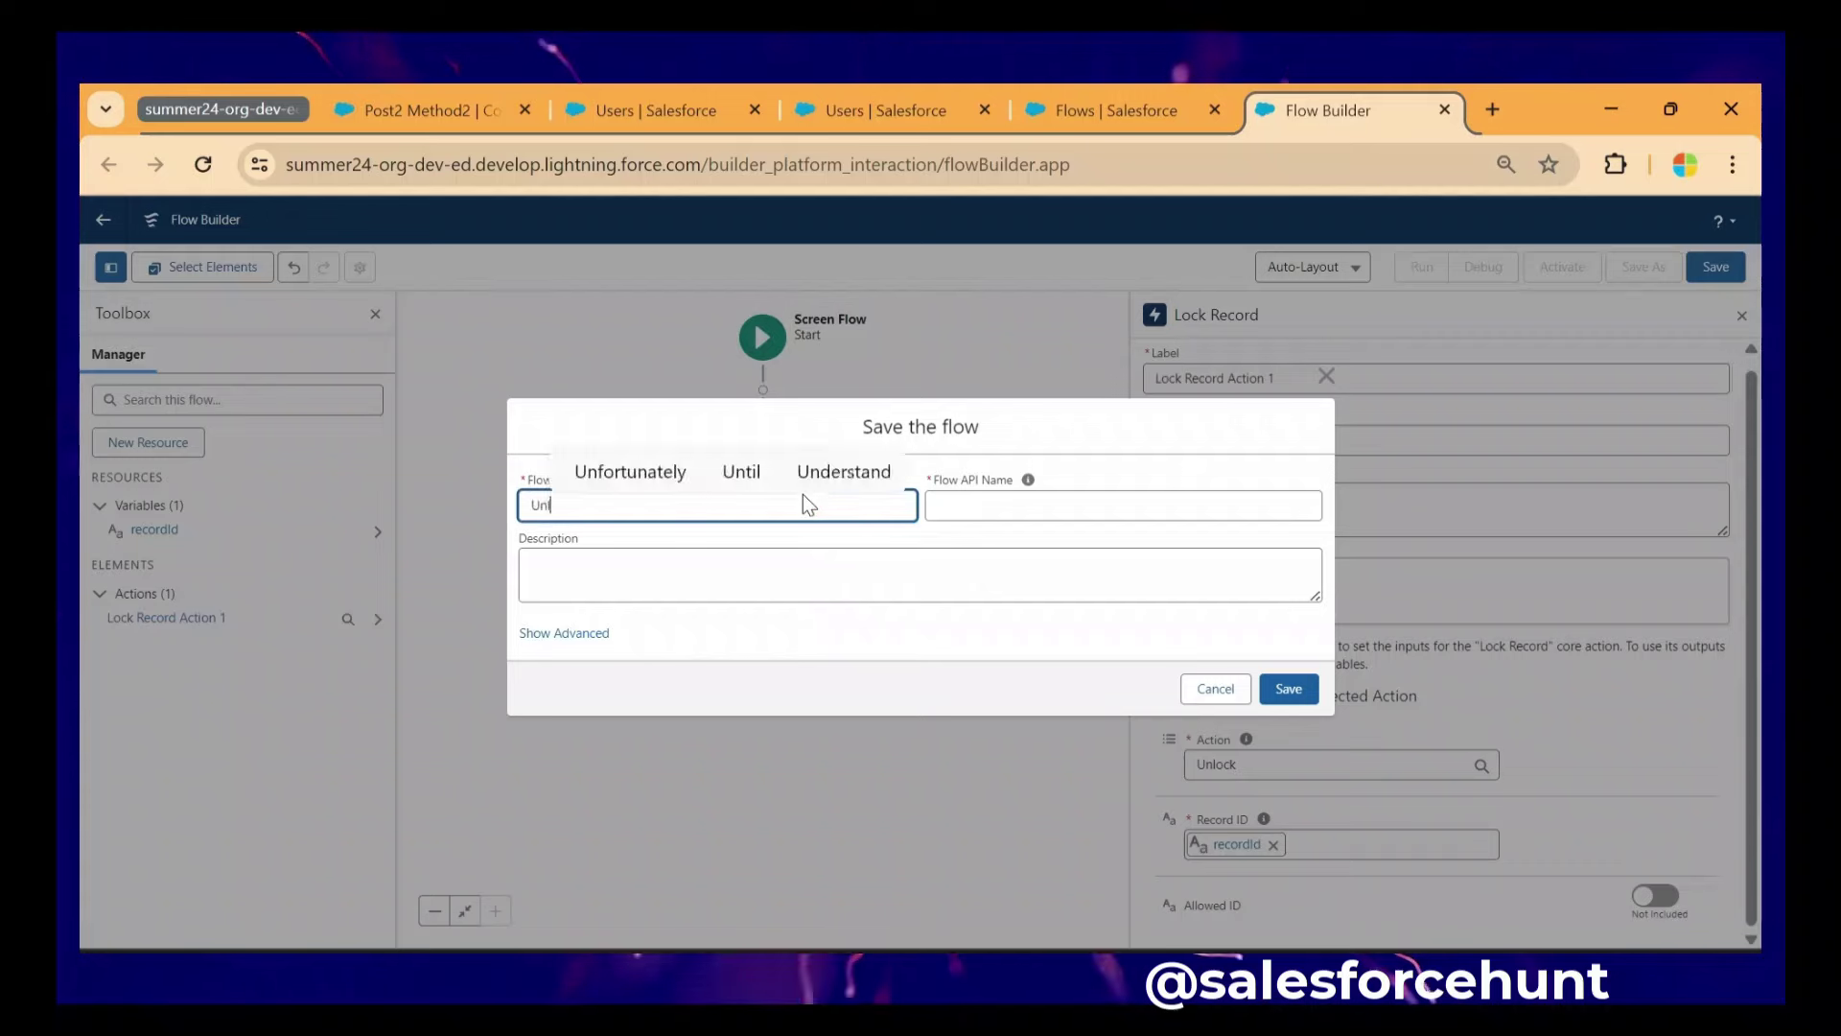
text(ock Contact Record)
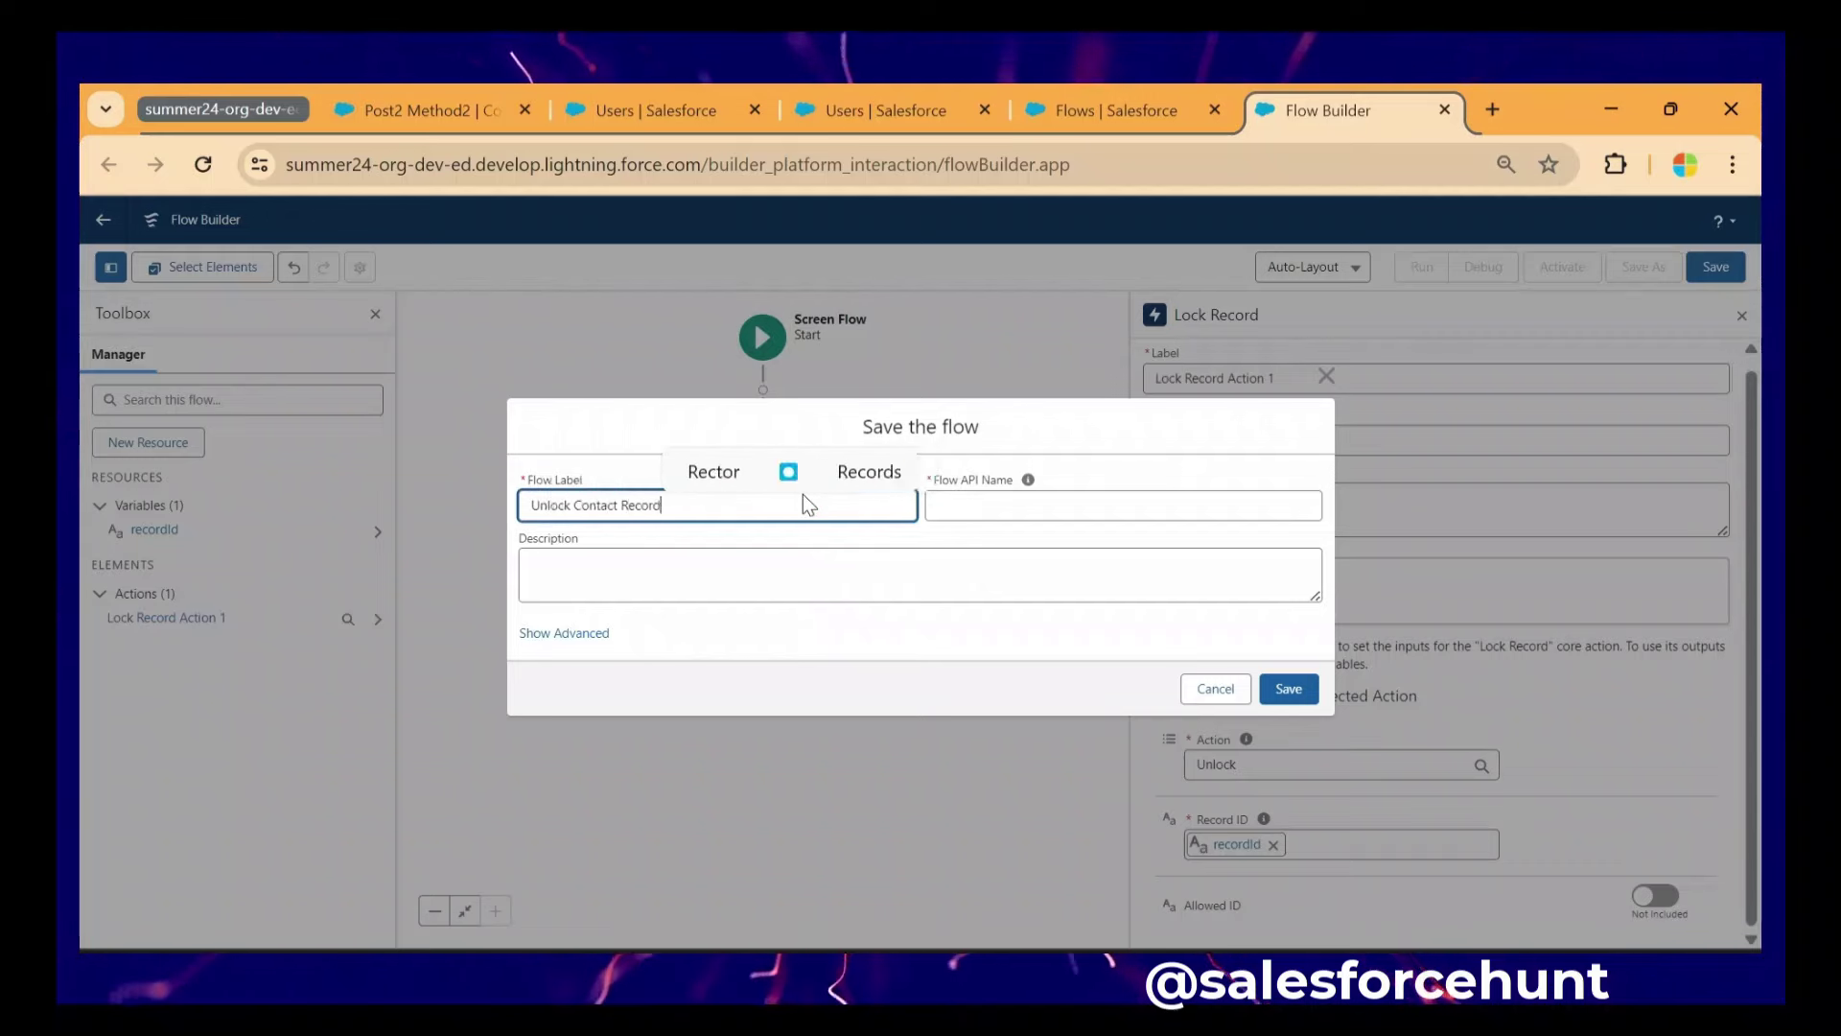
key(Tab)
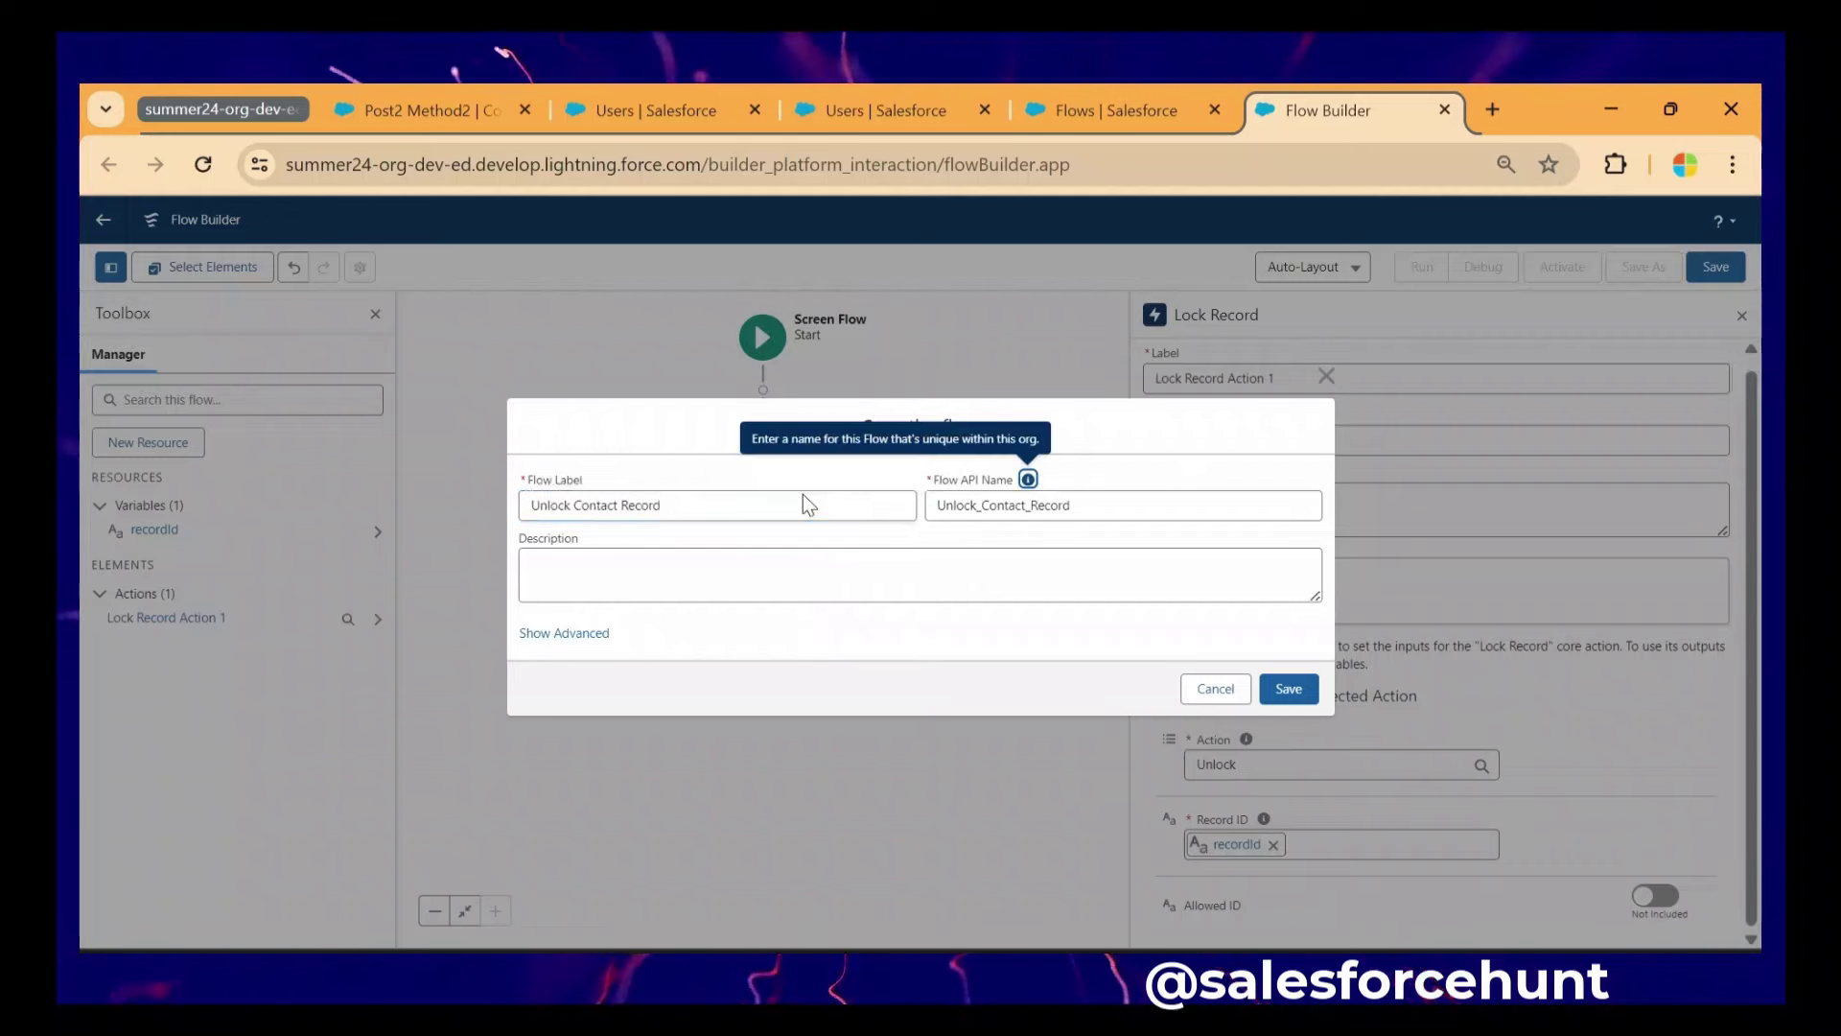
click(1288, 688)
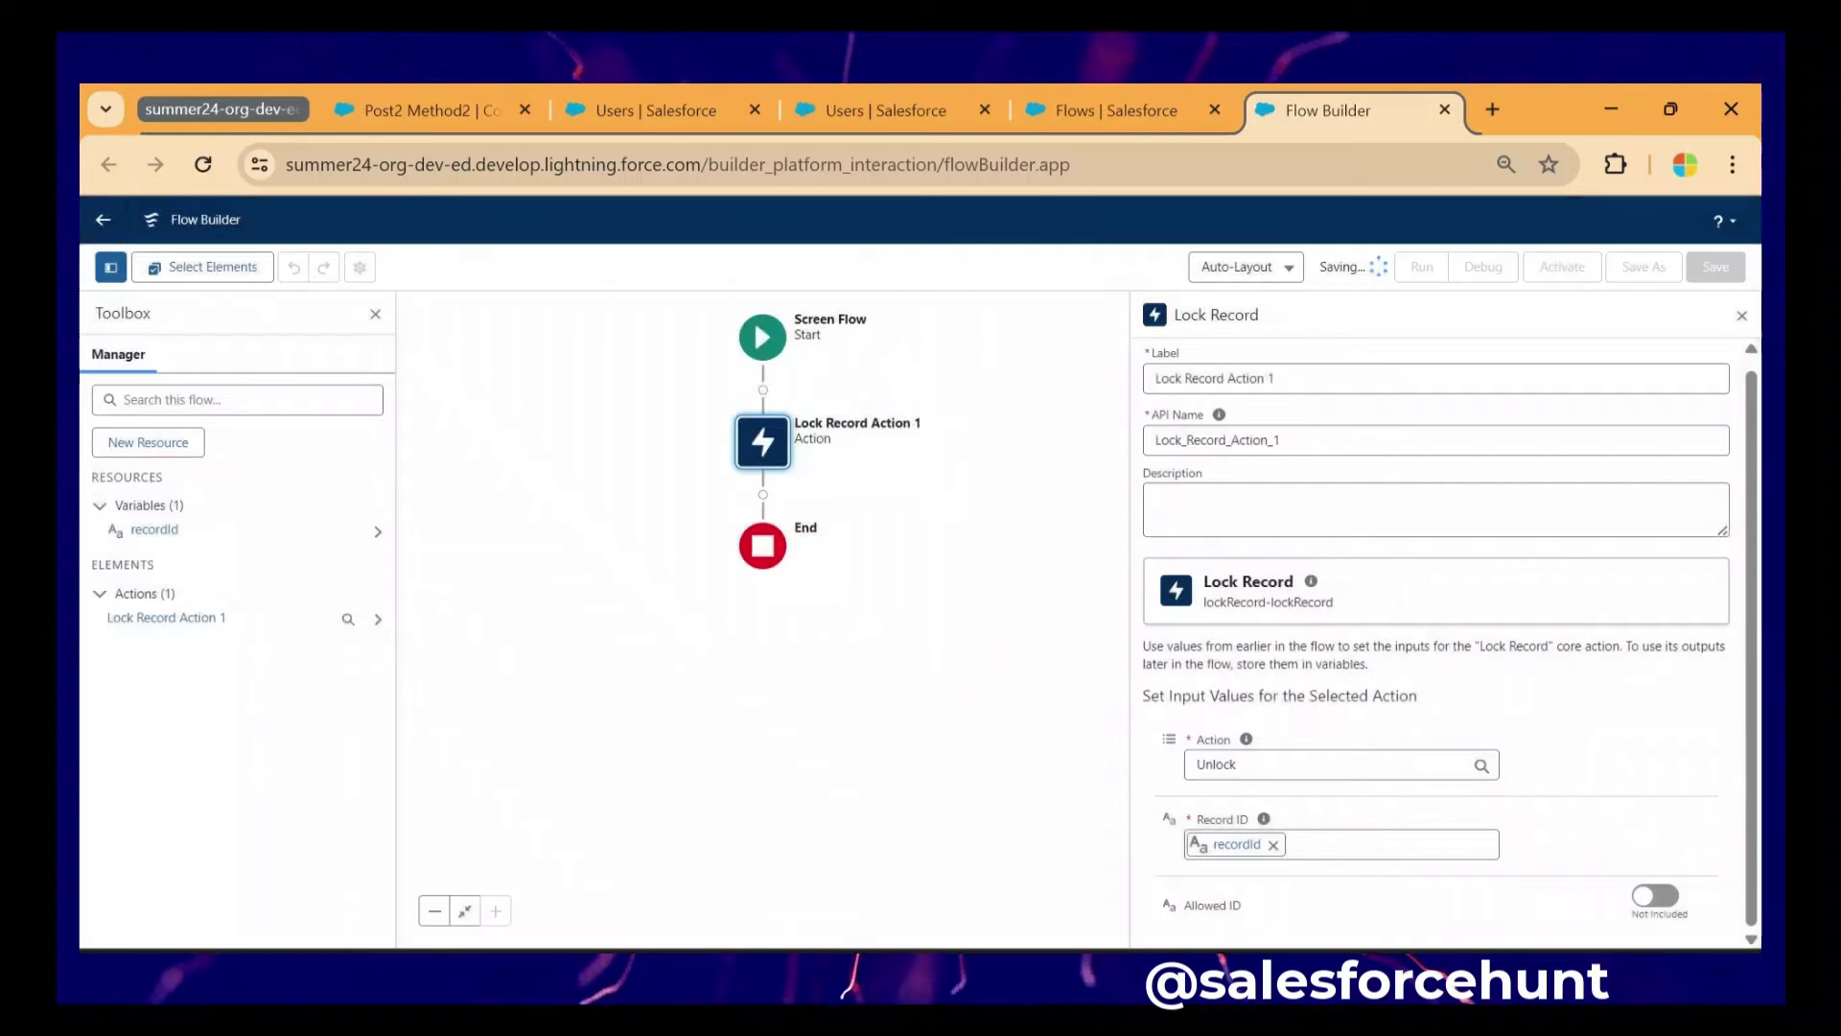
click(1549, 281)
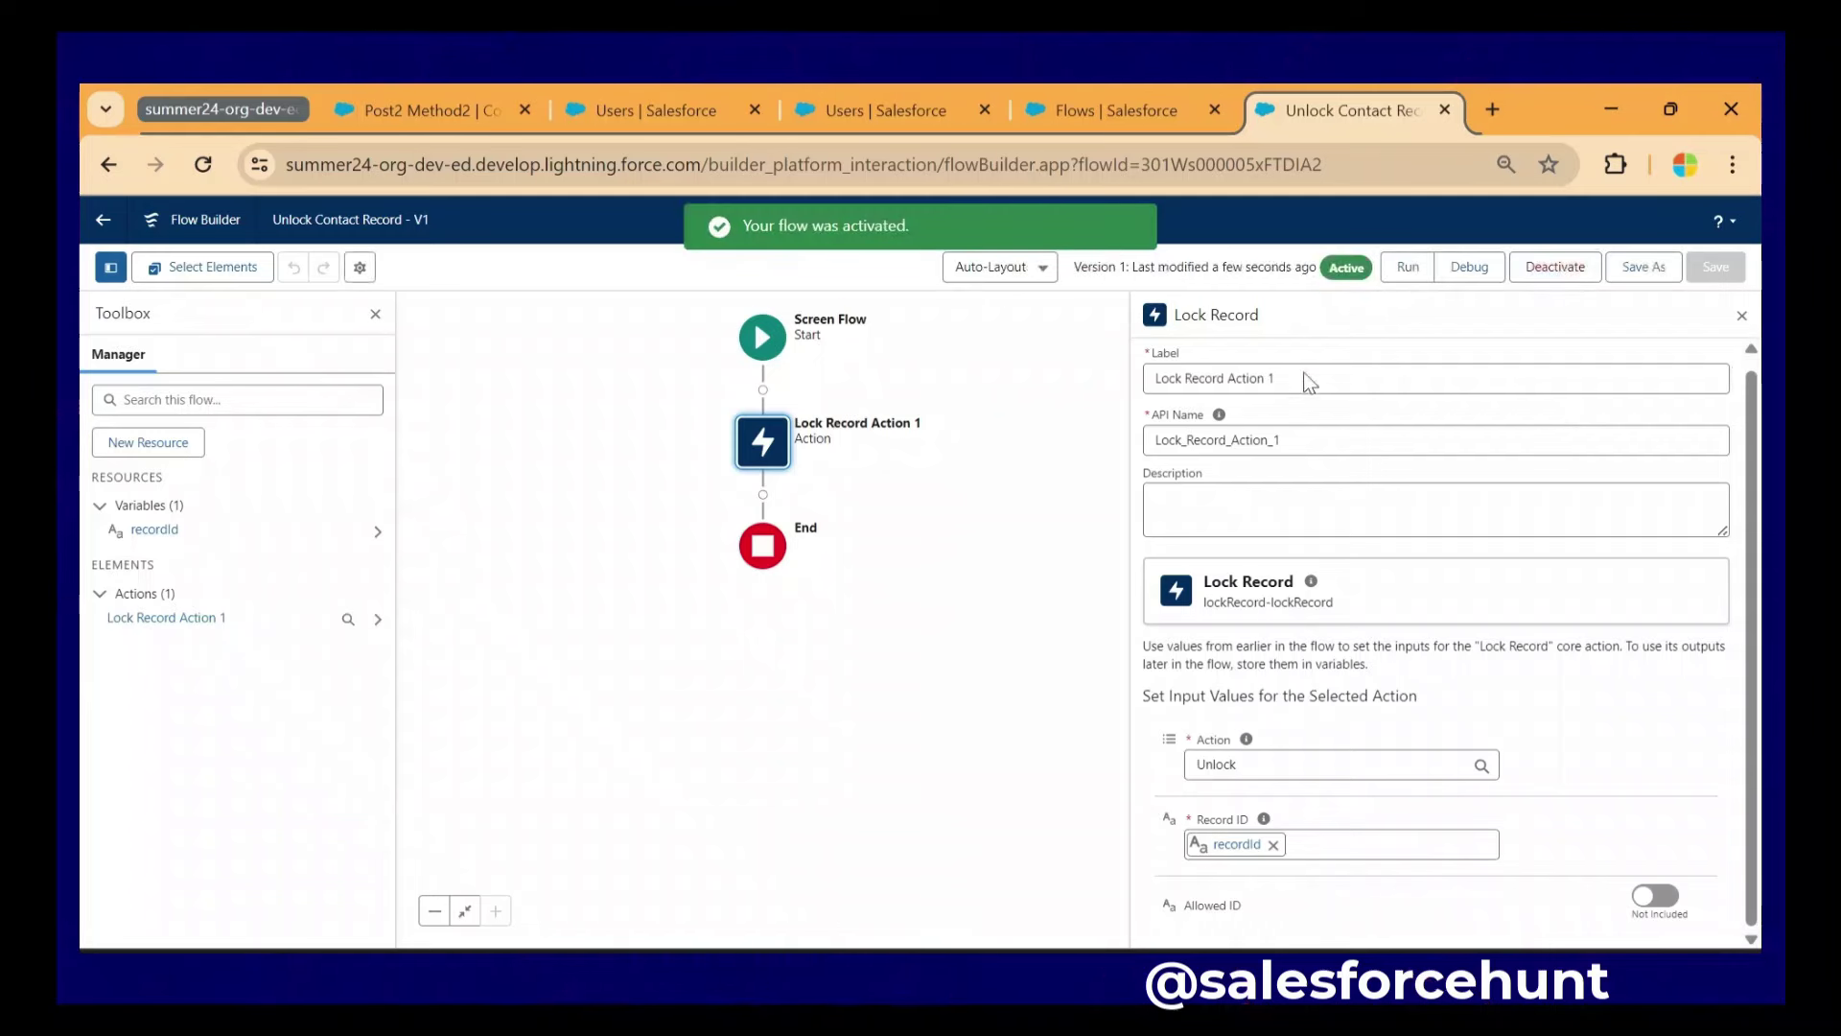
- Go back to the contact record and open the Contact object's Buttons, Links, and Actions setup
click(438, 113)
click(1631, 220)
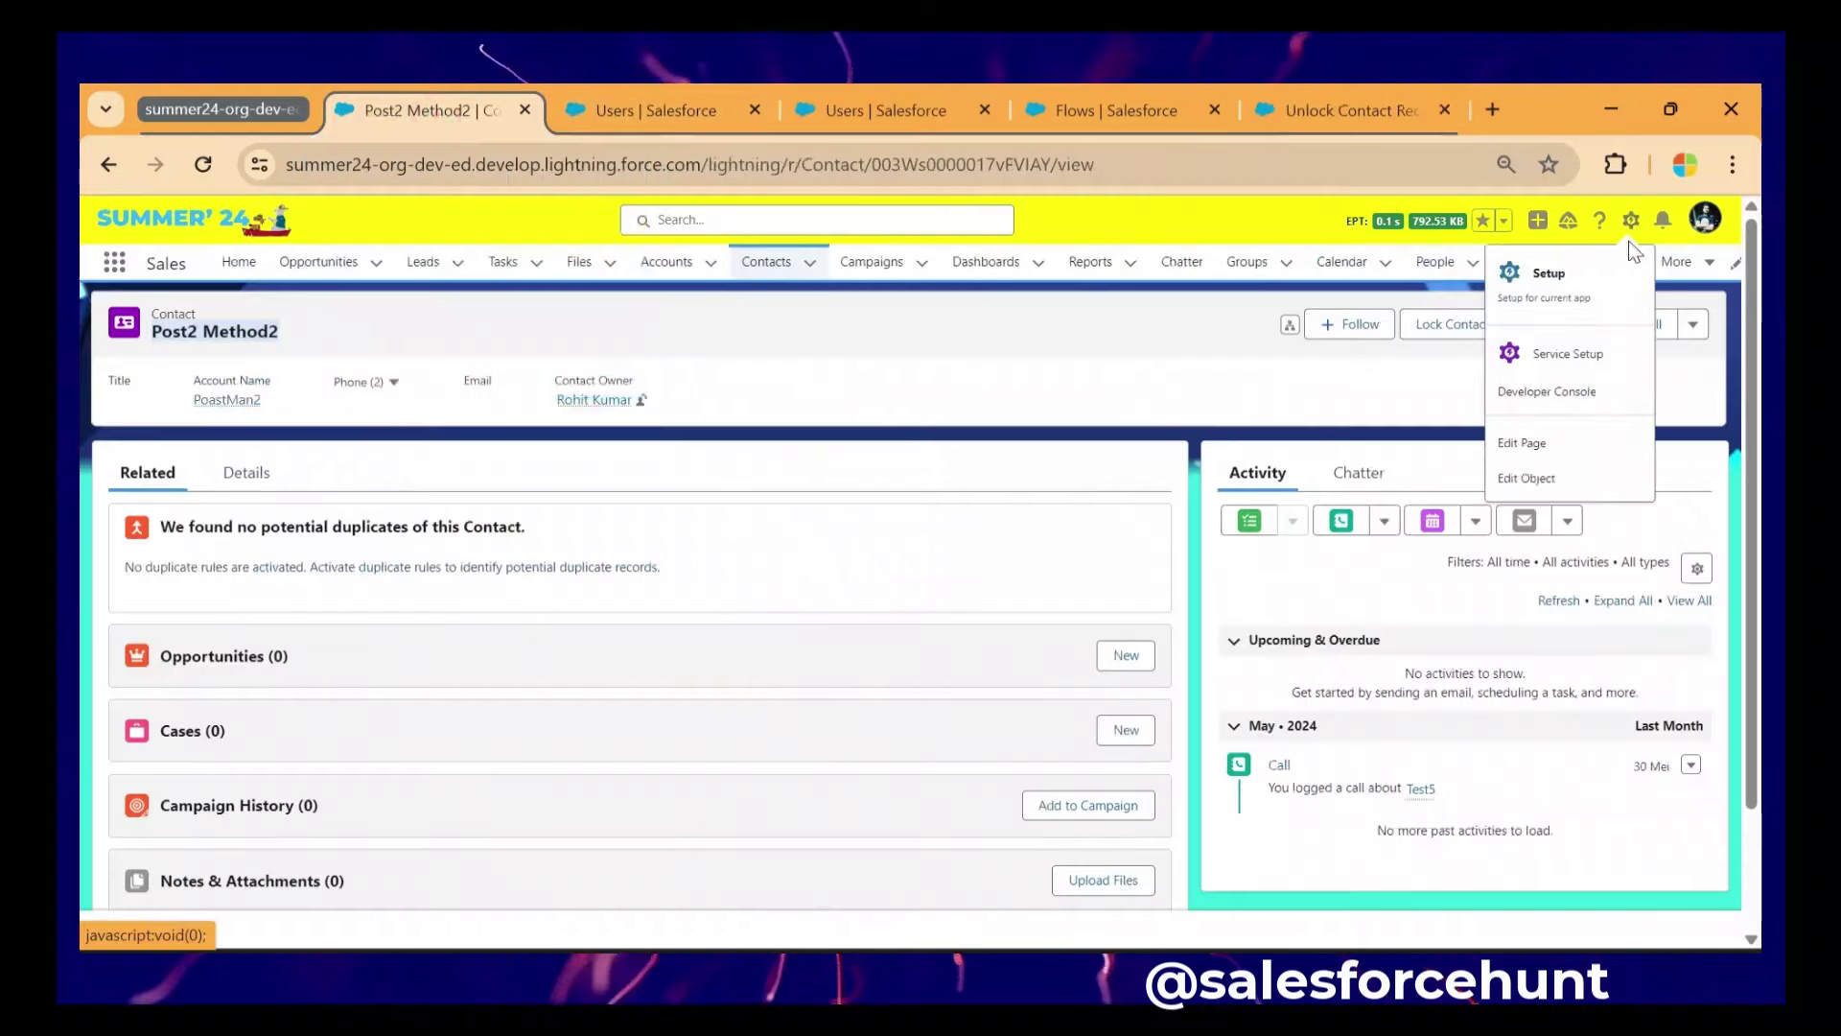
click(1526, 478)
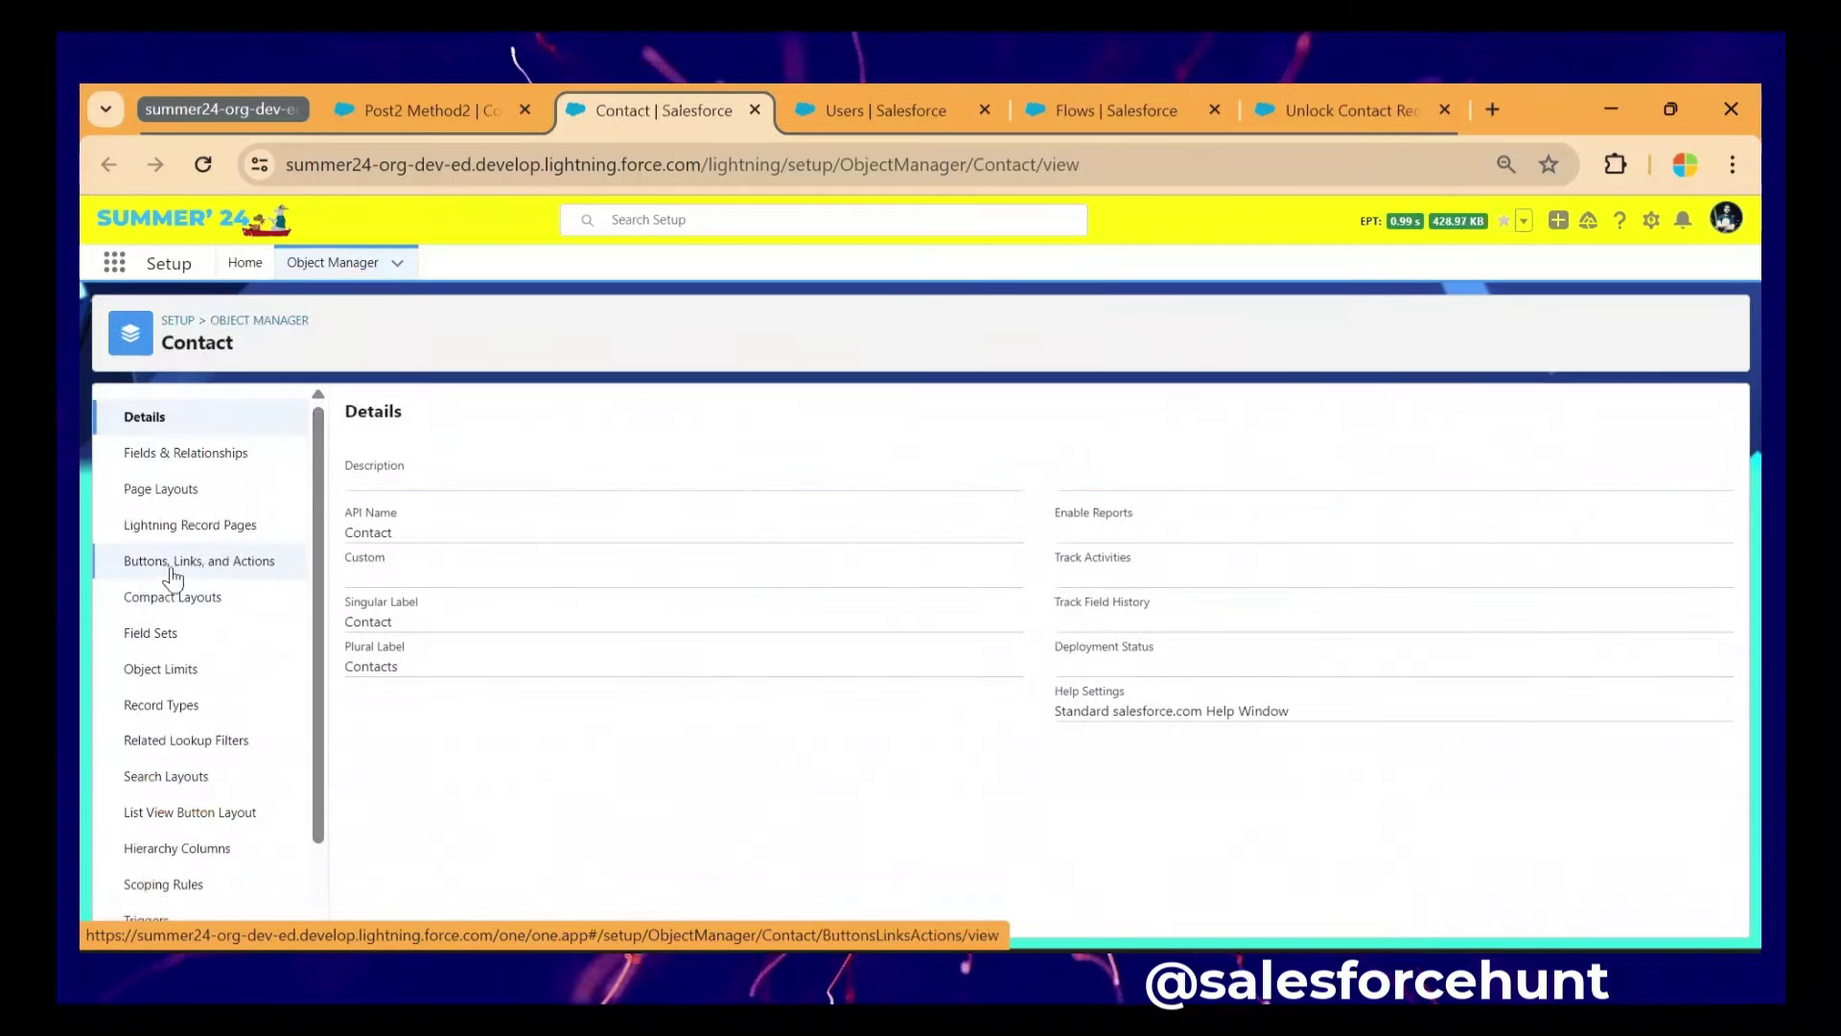
click(172, 564)
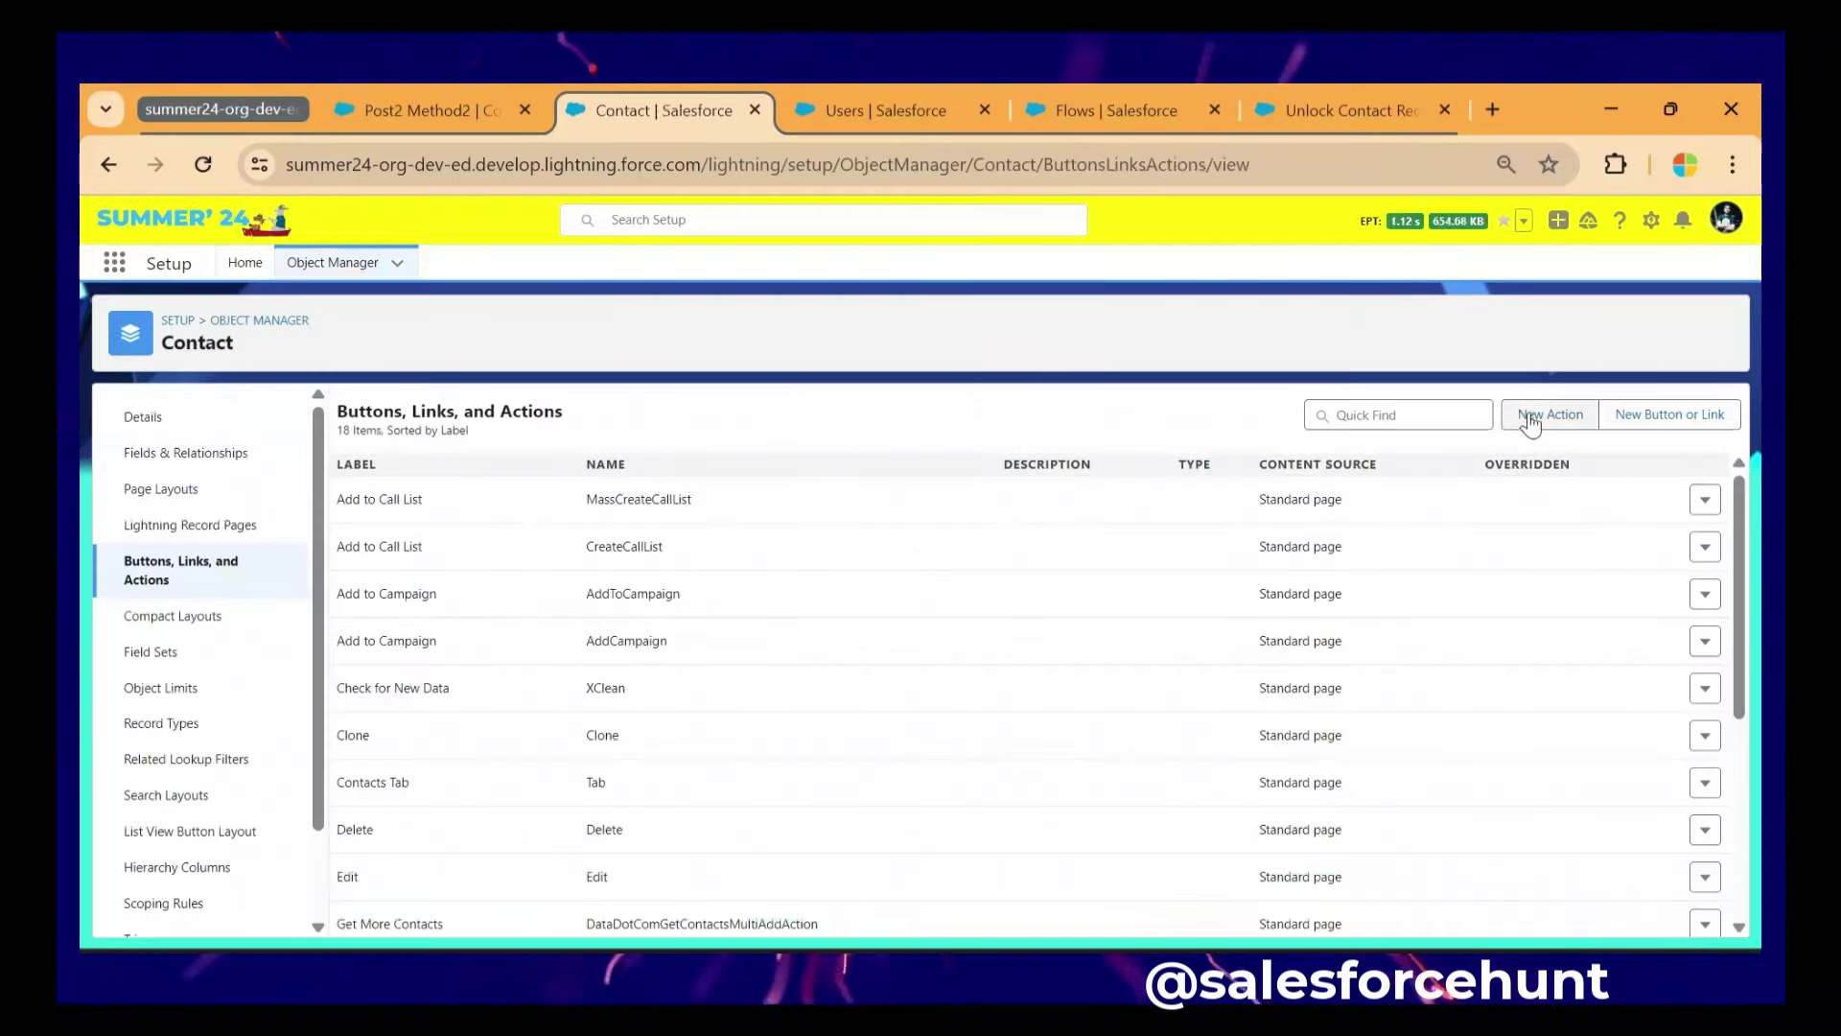
- Create and save a Contact action of type Flow that runs Unlock Contact Record, labelled Unlock Contact
click(1531, 420)
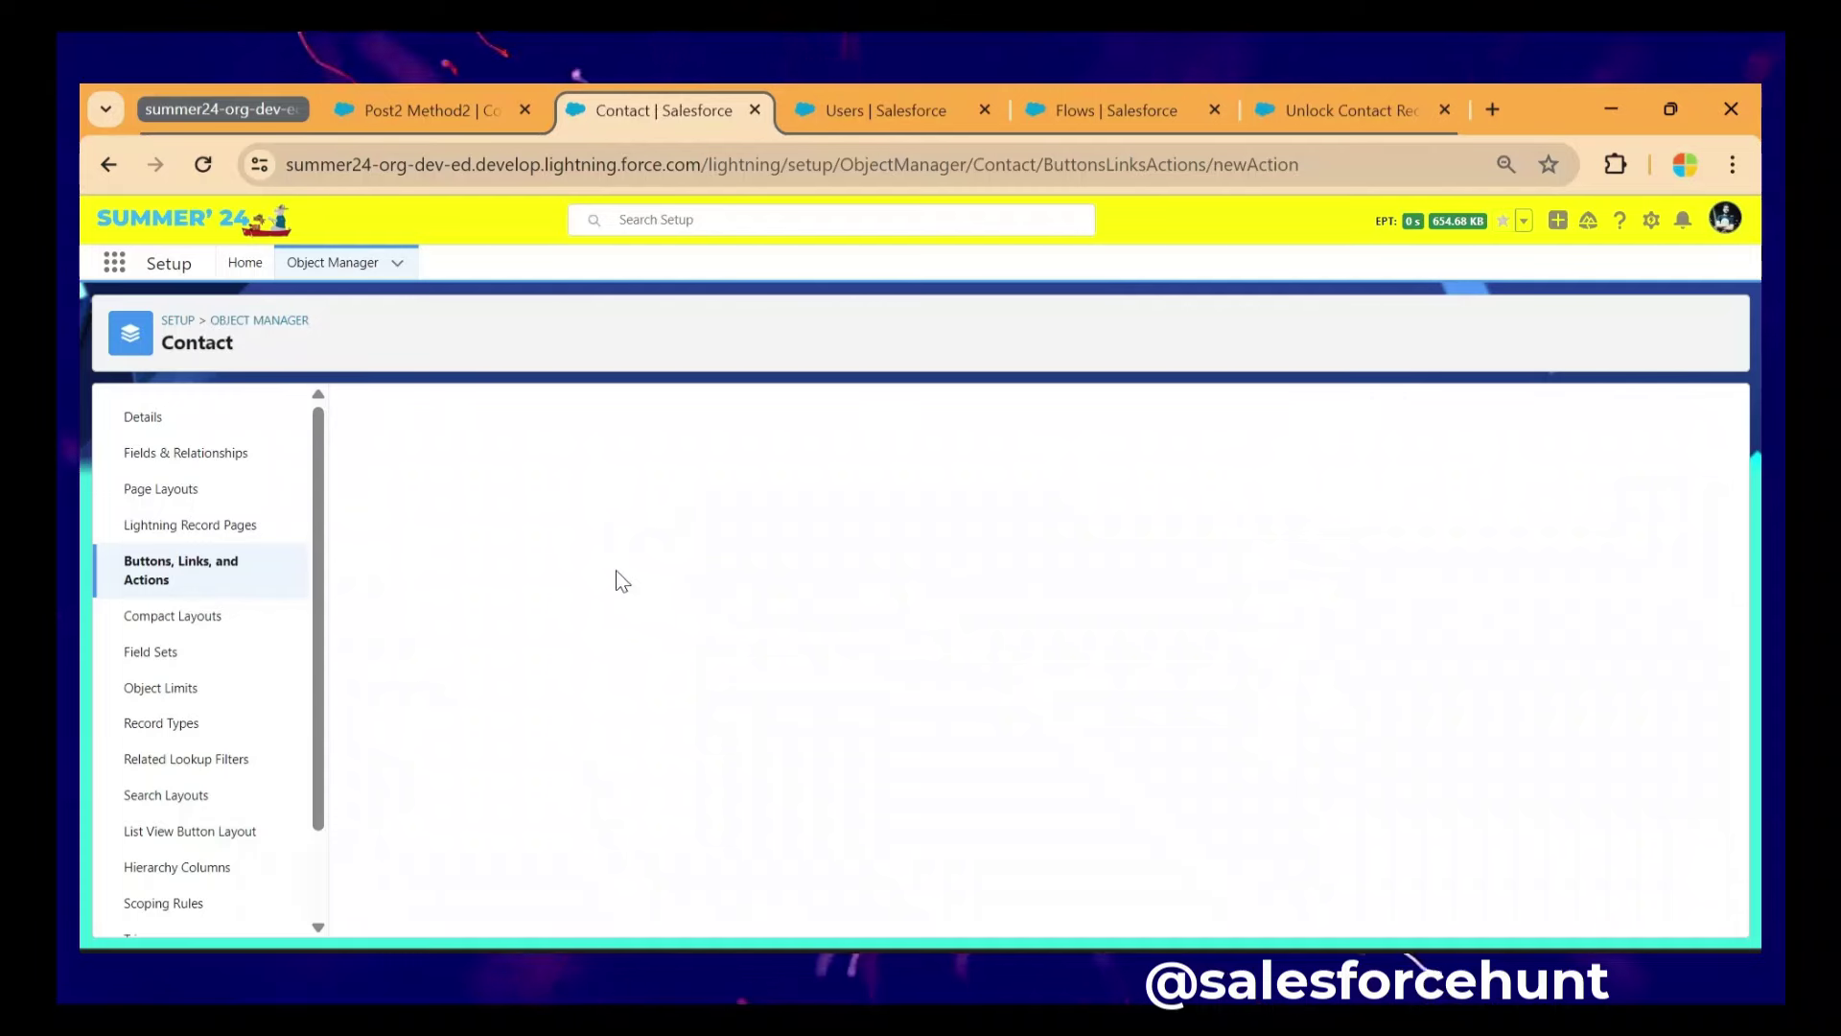
click(683, 525)
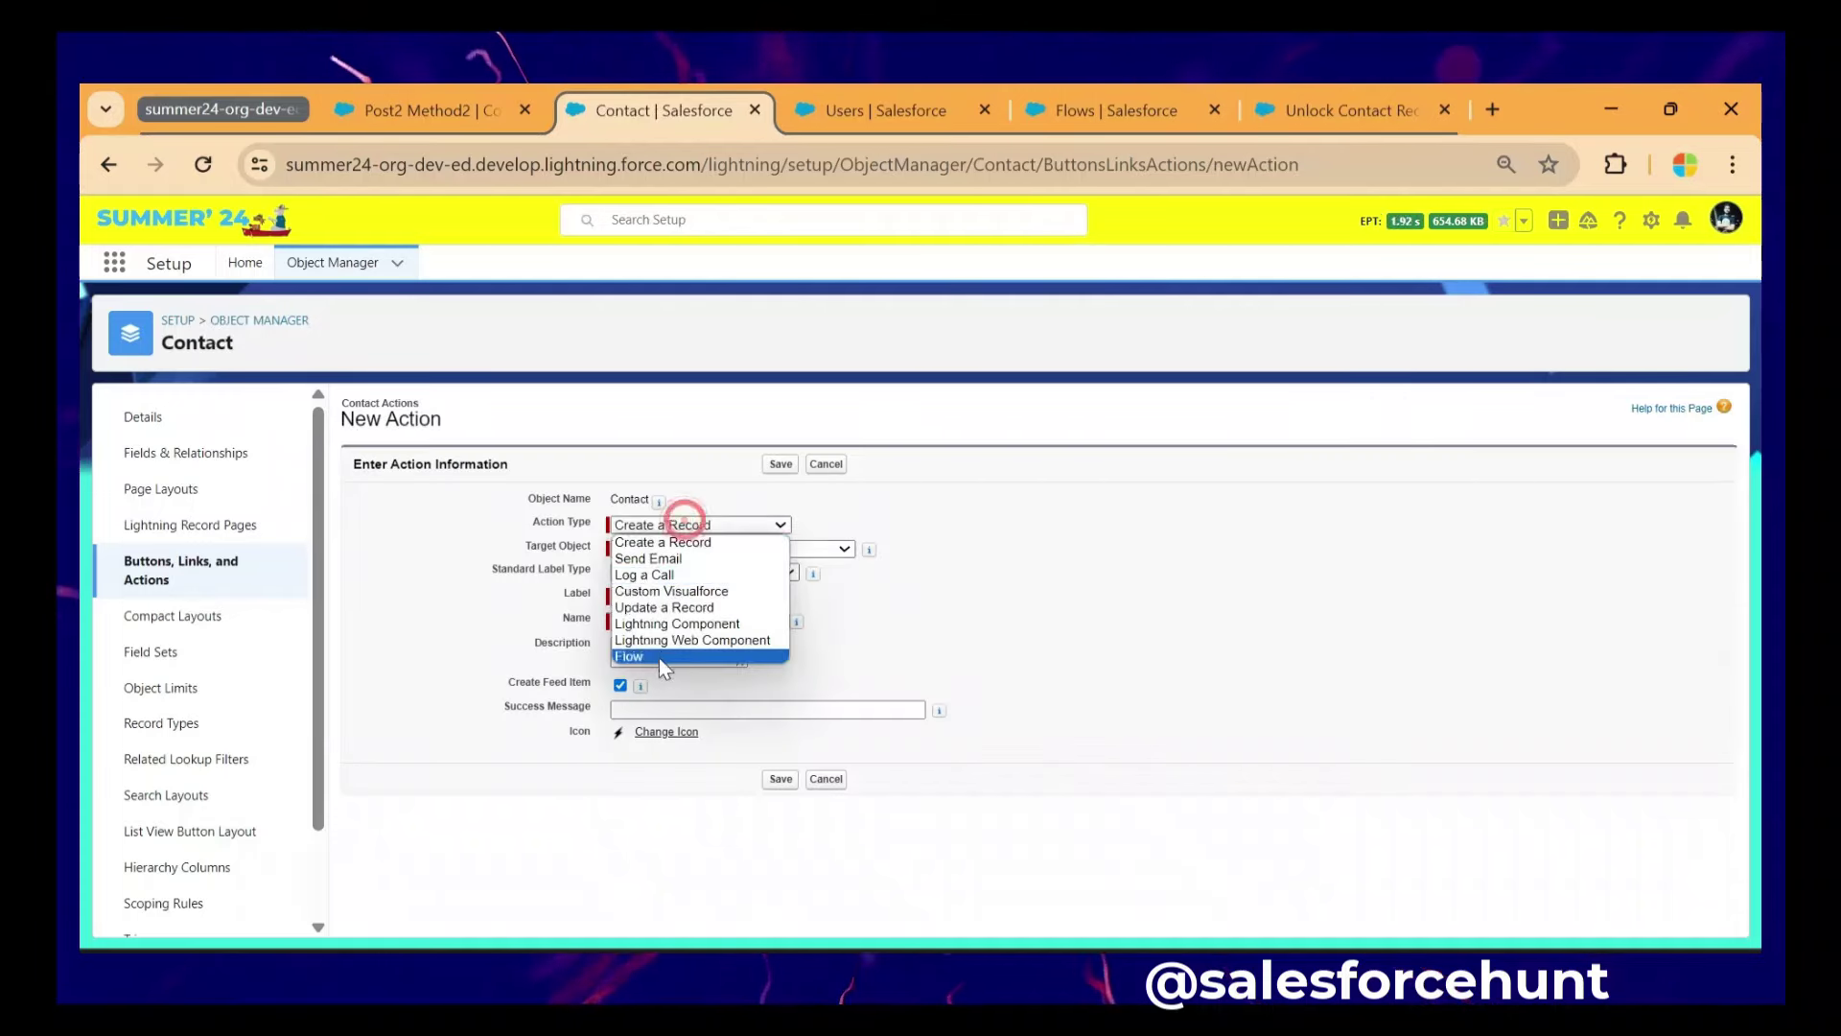
click(659, 657)
click(660, 550)
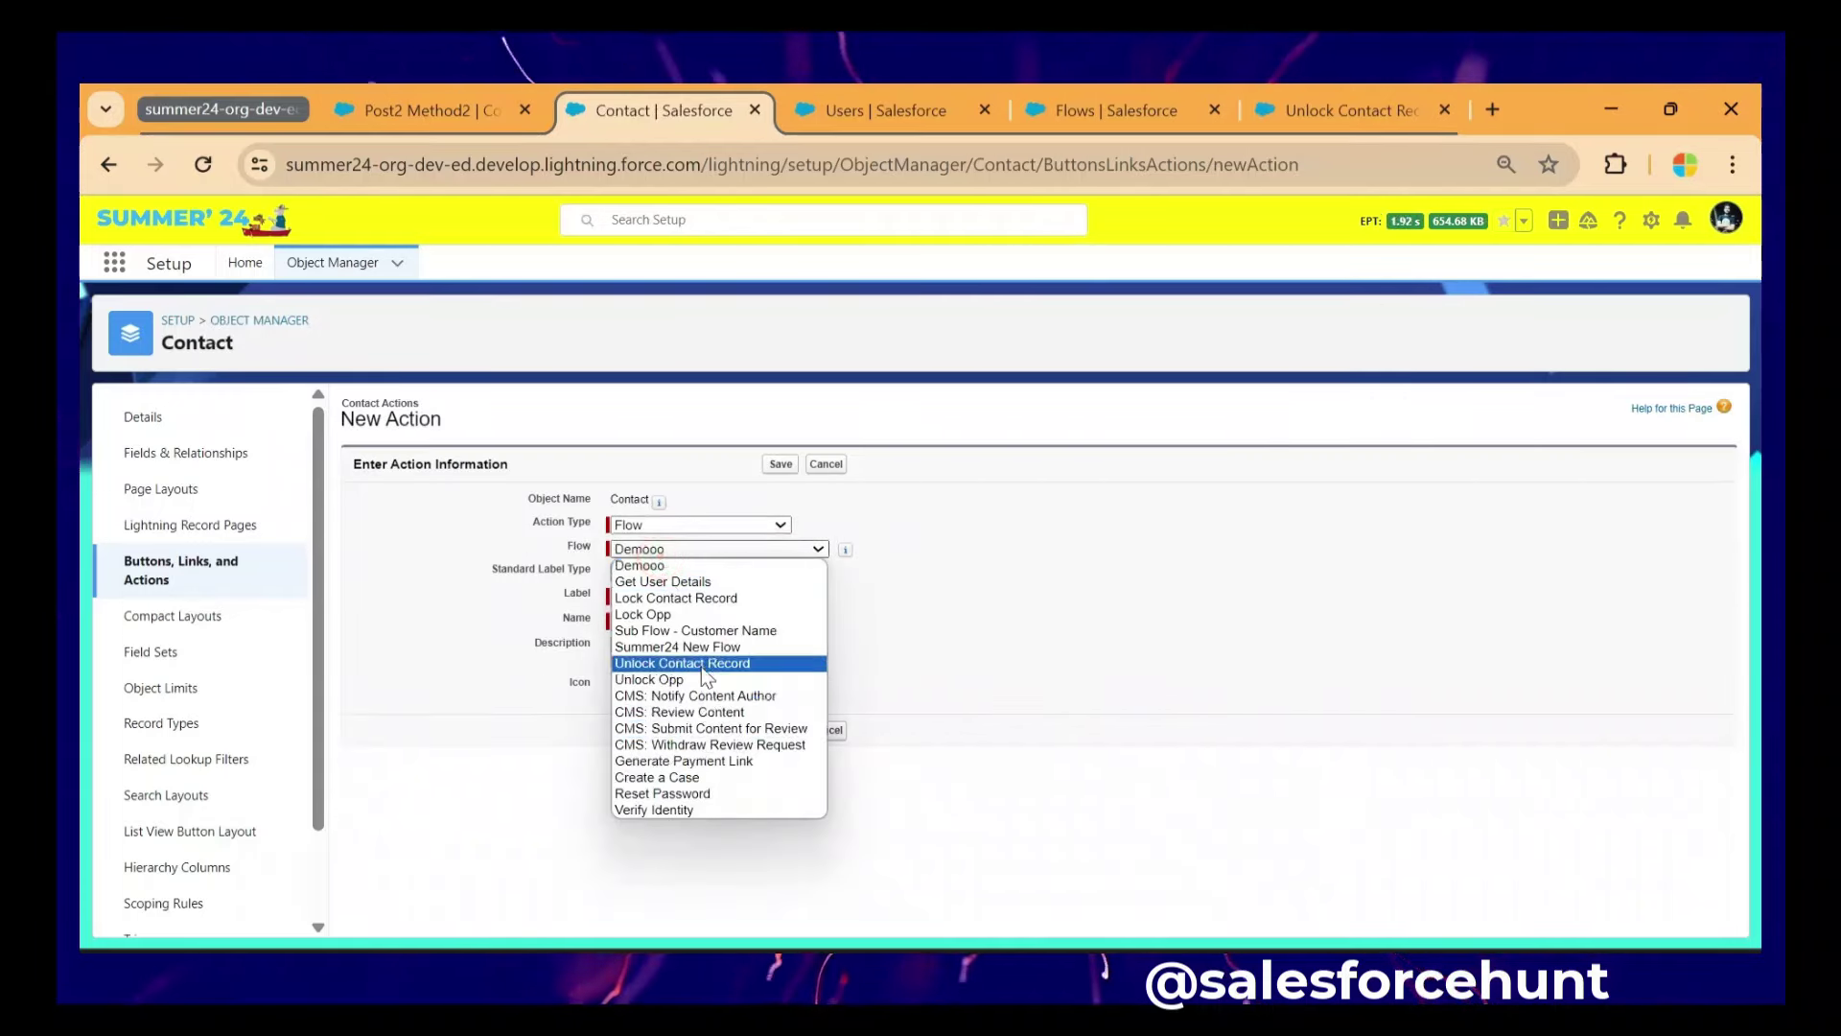
click(683, 662)
click(670, 592)
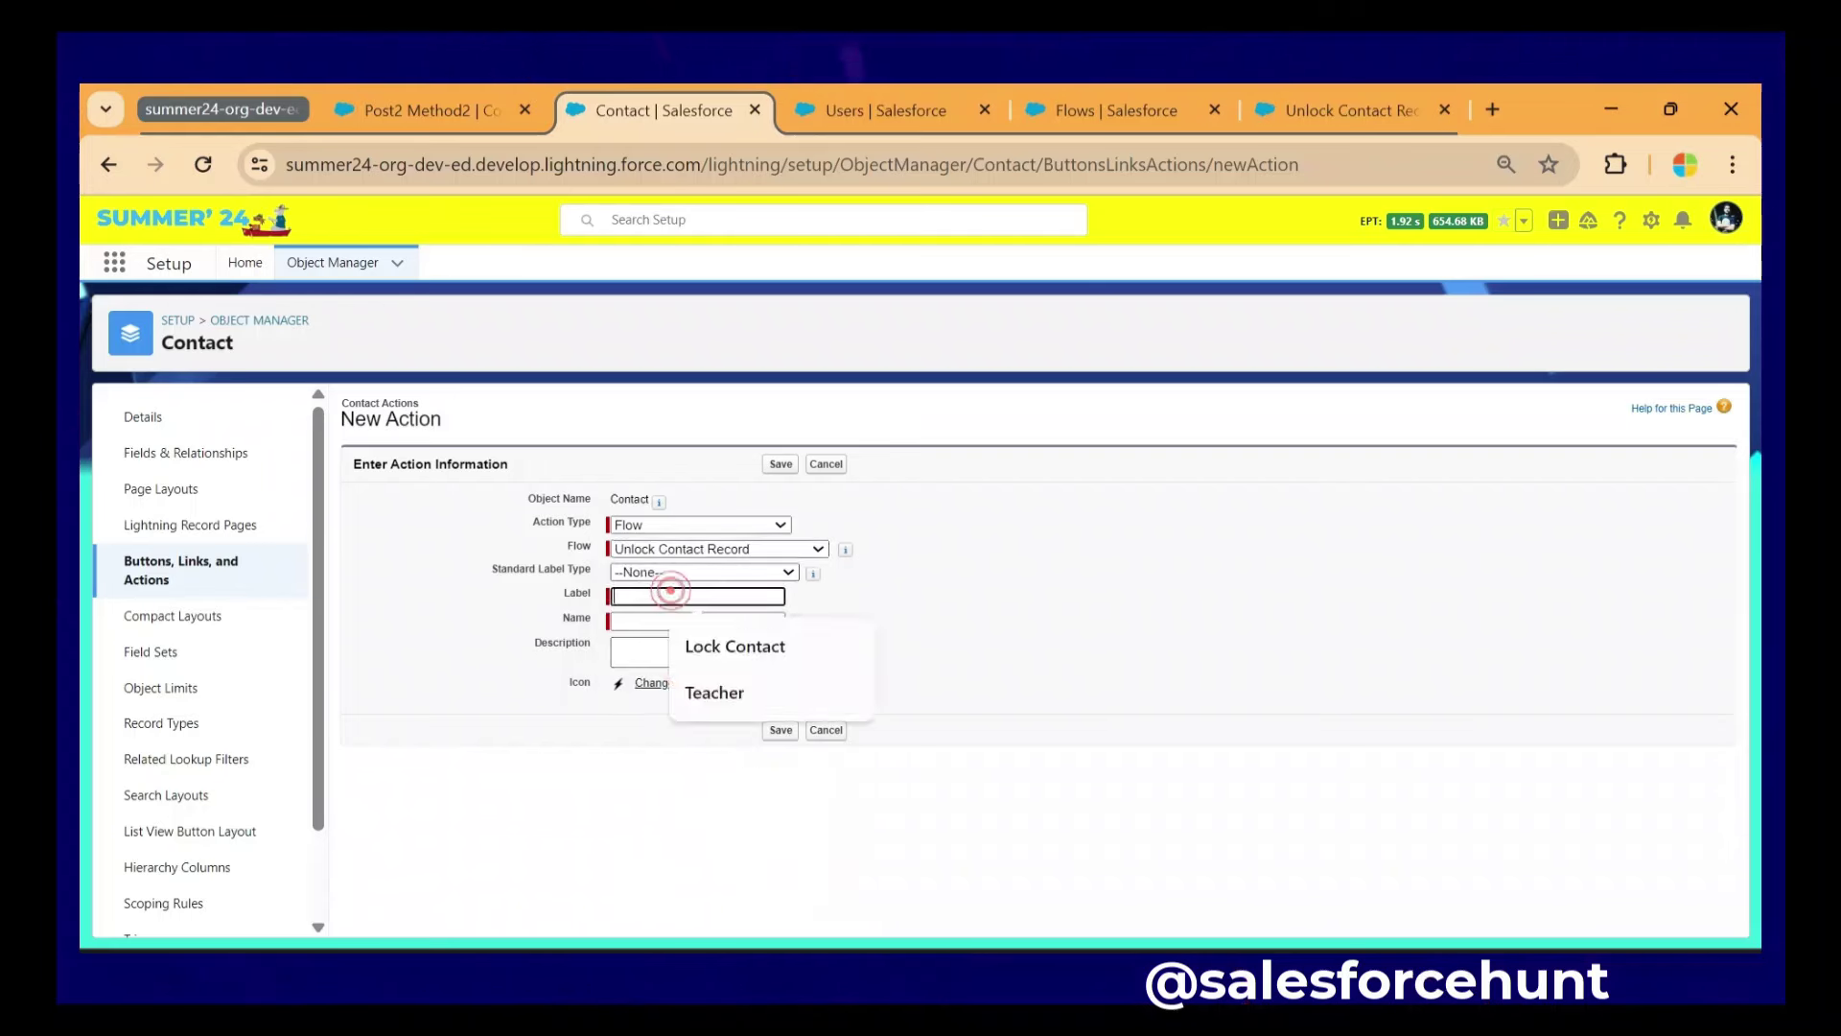
text(Unlock)
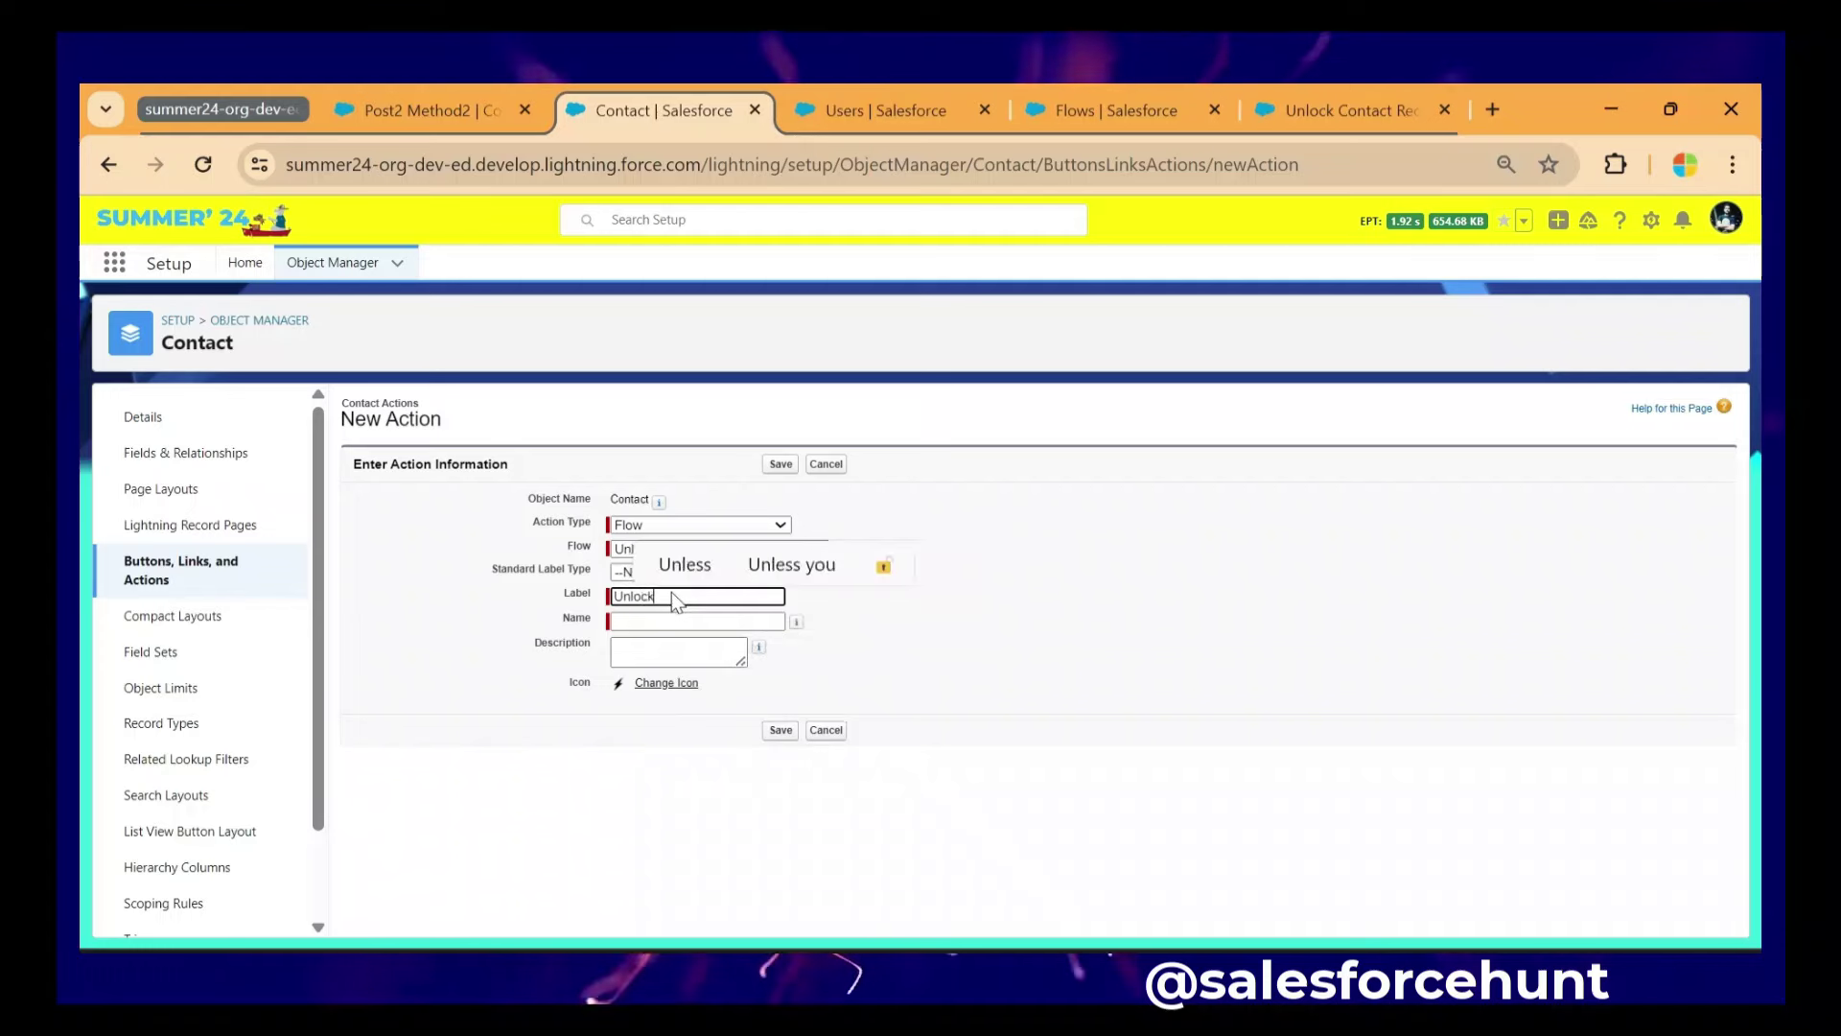
text( Contact)
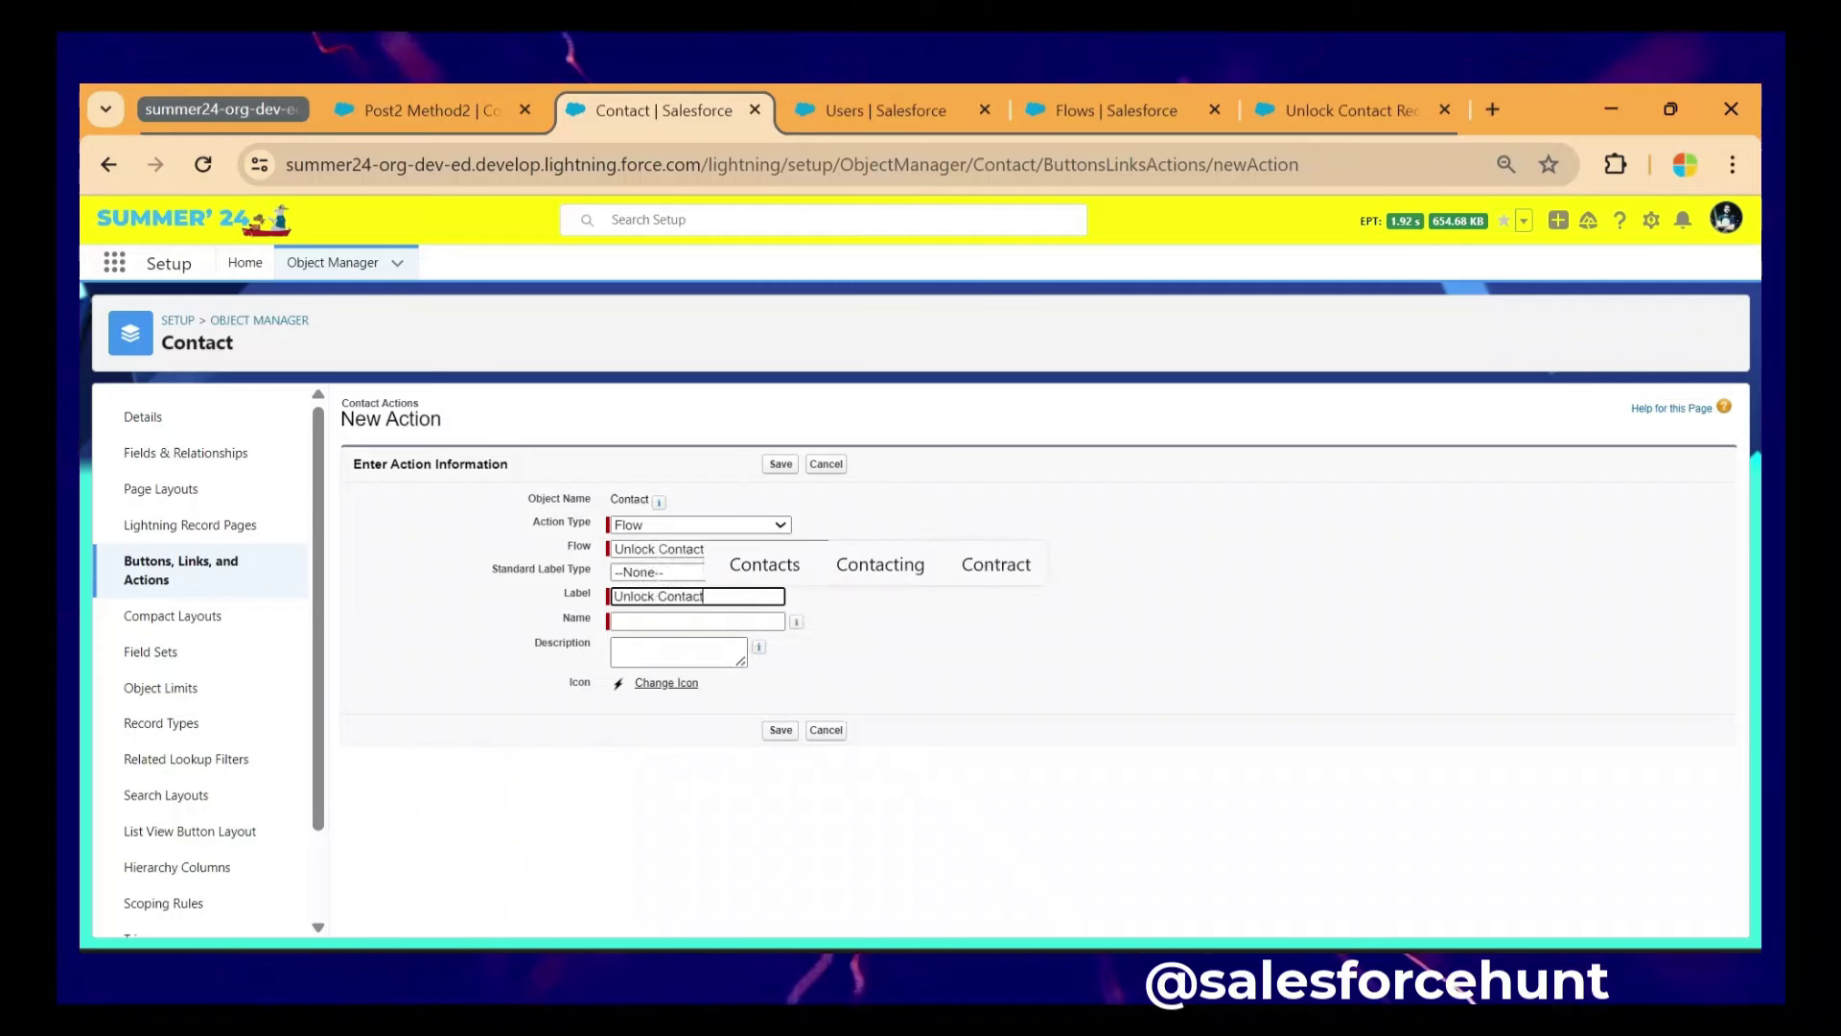
key(Tab)
click(780, 465)
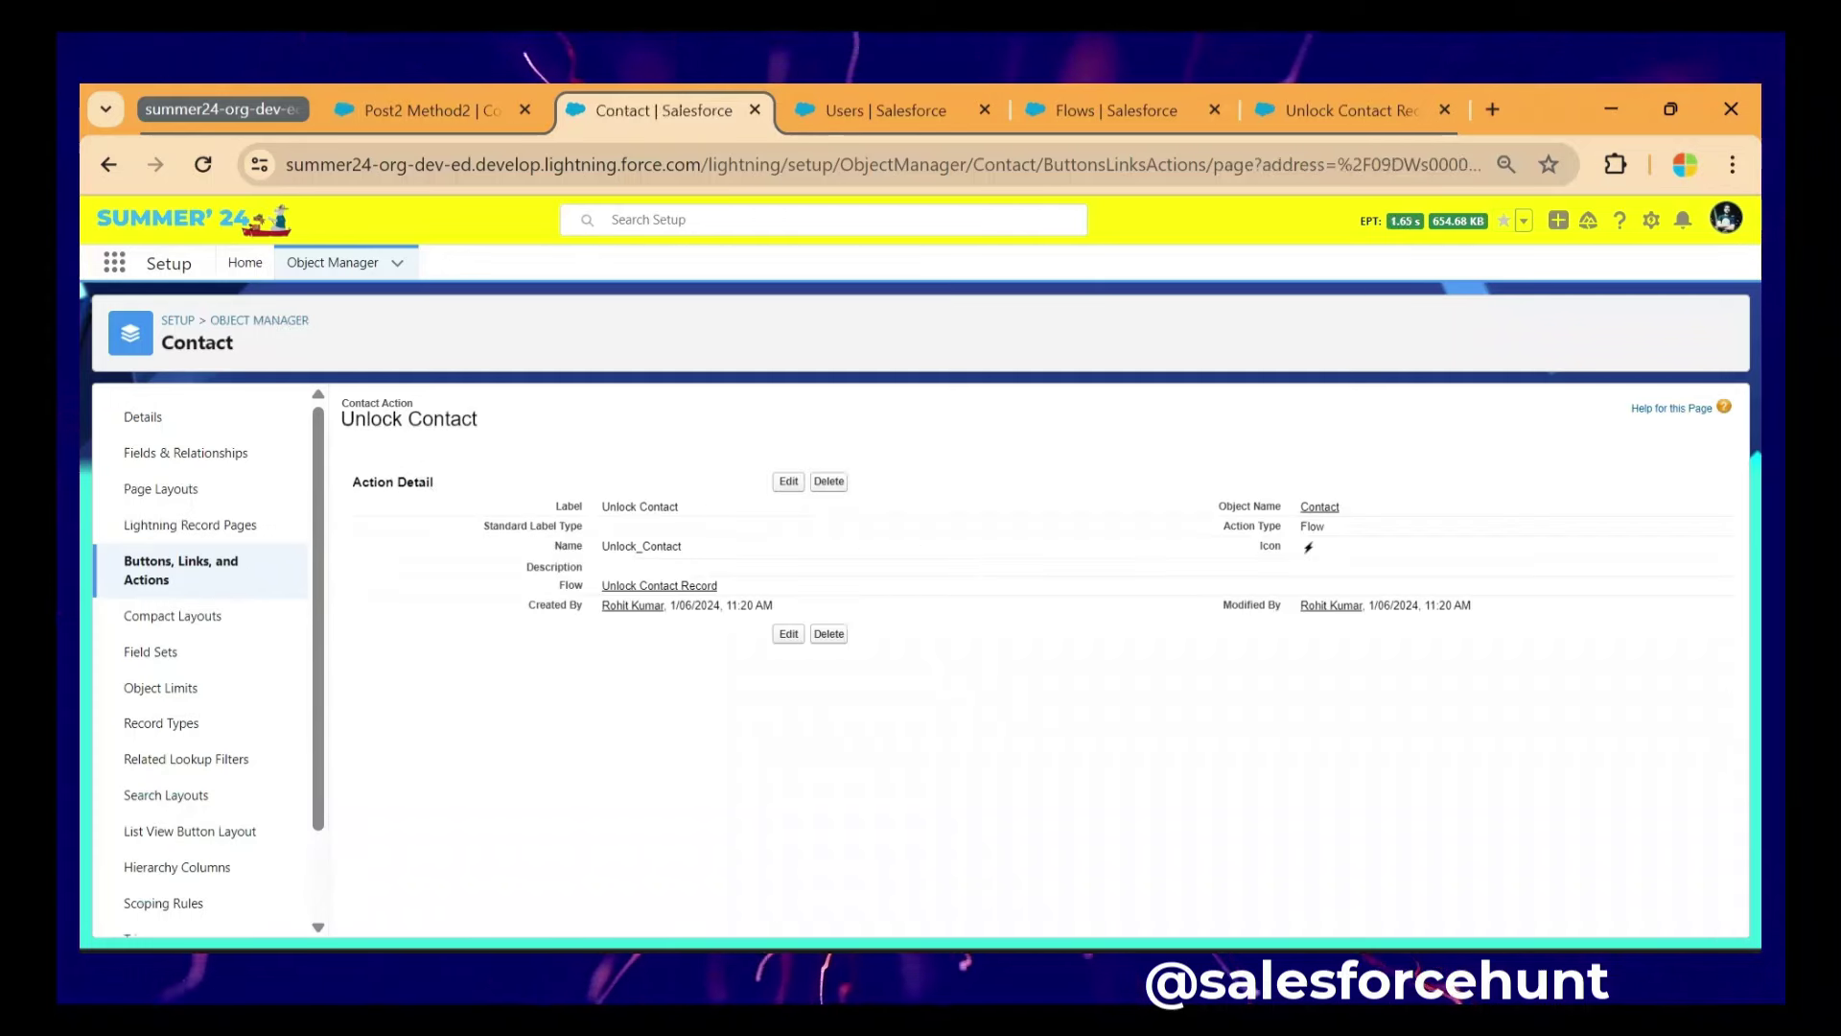
- Add Unlock Contact after Lock Contact in the Contact Layout's Salesforce Mobile and Lightning Experience Actions, and save the layout
click(155, 487)
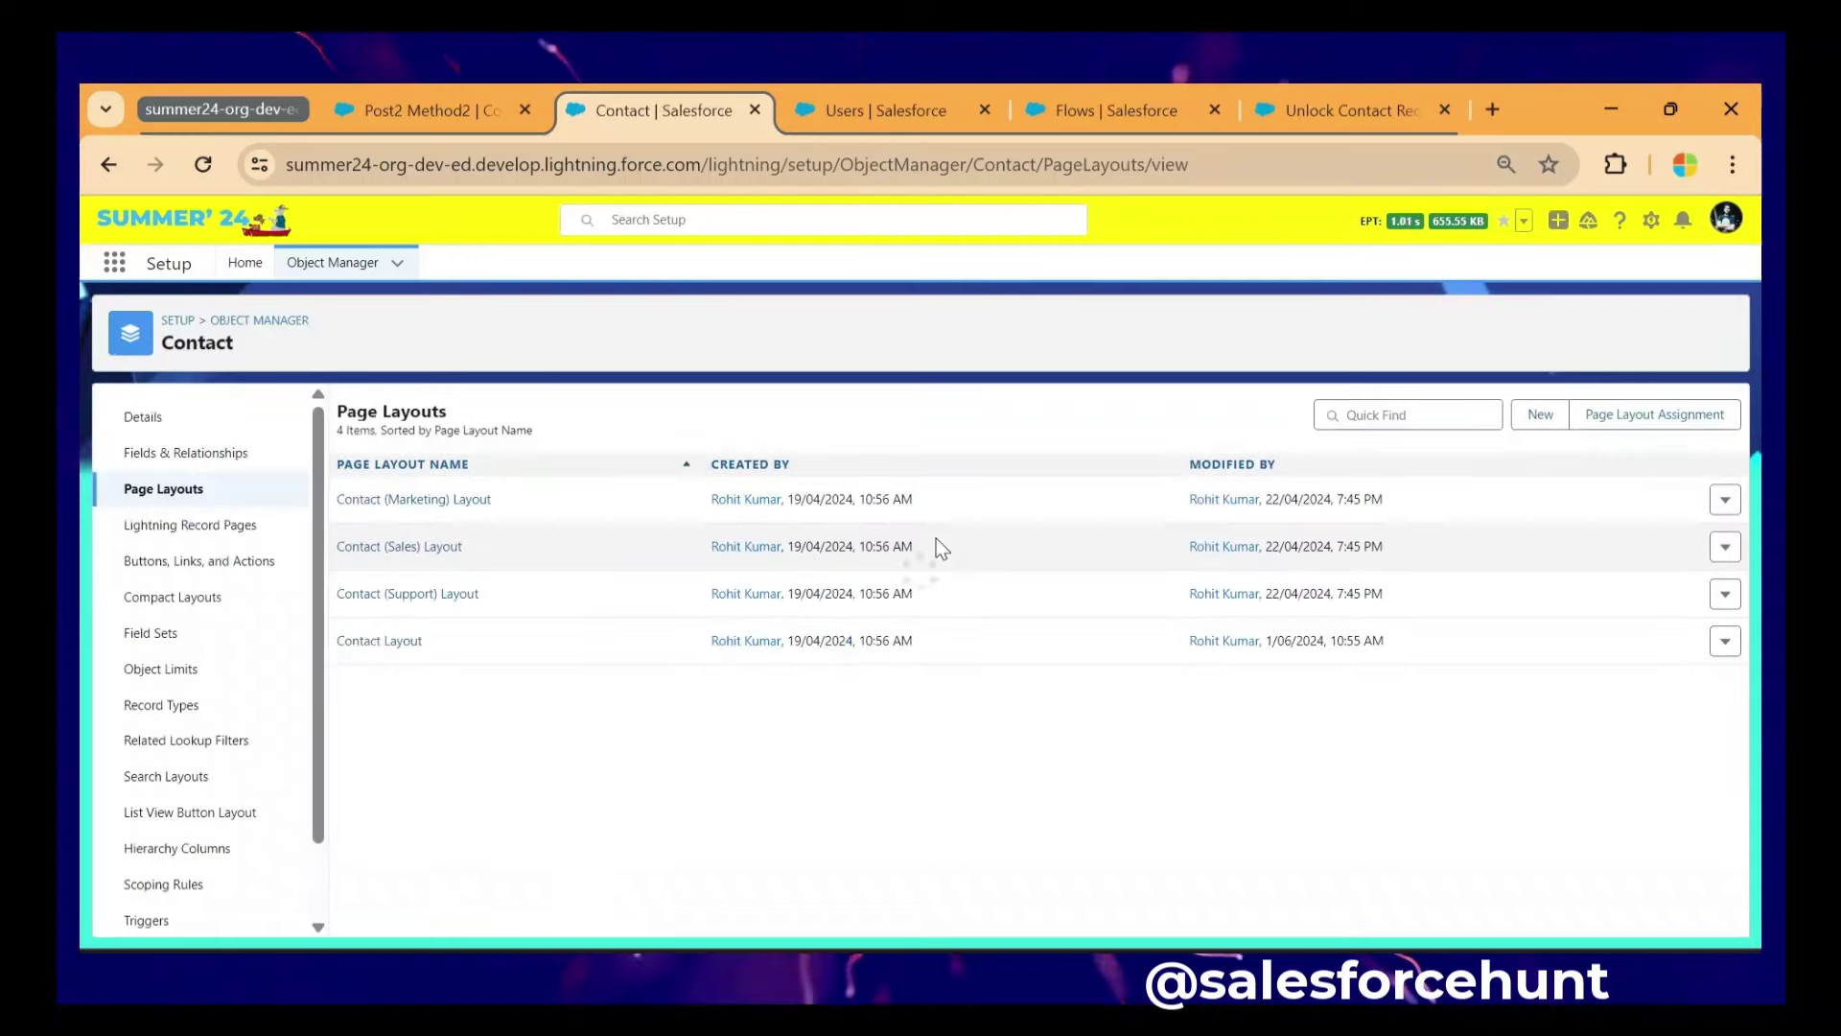
click(403, 642)
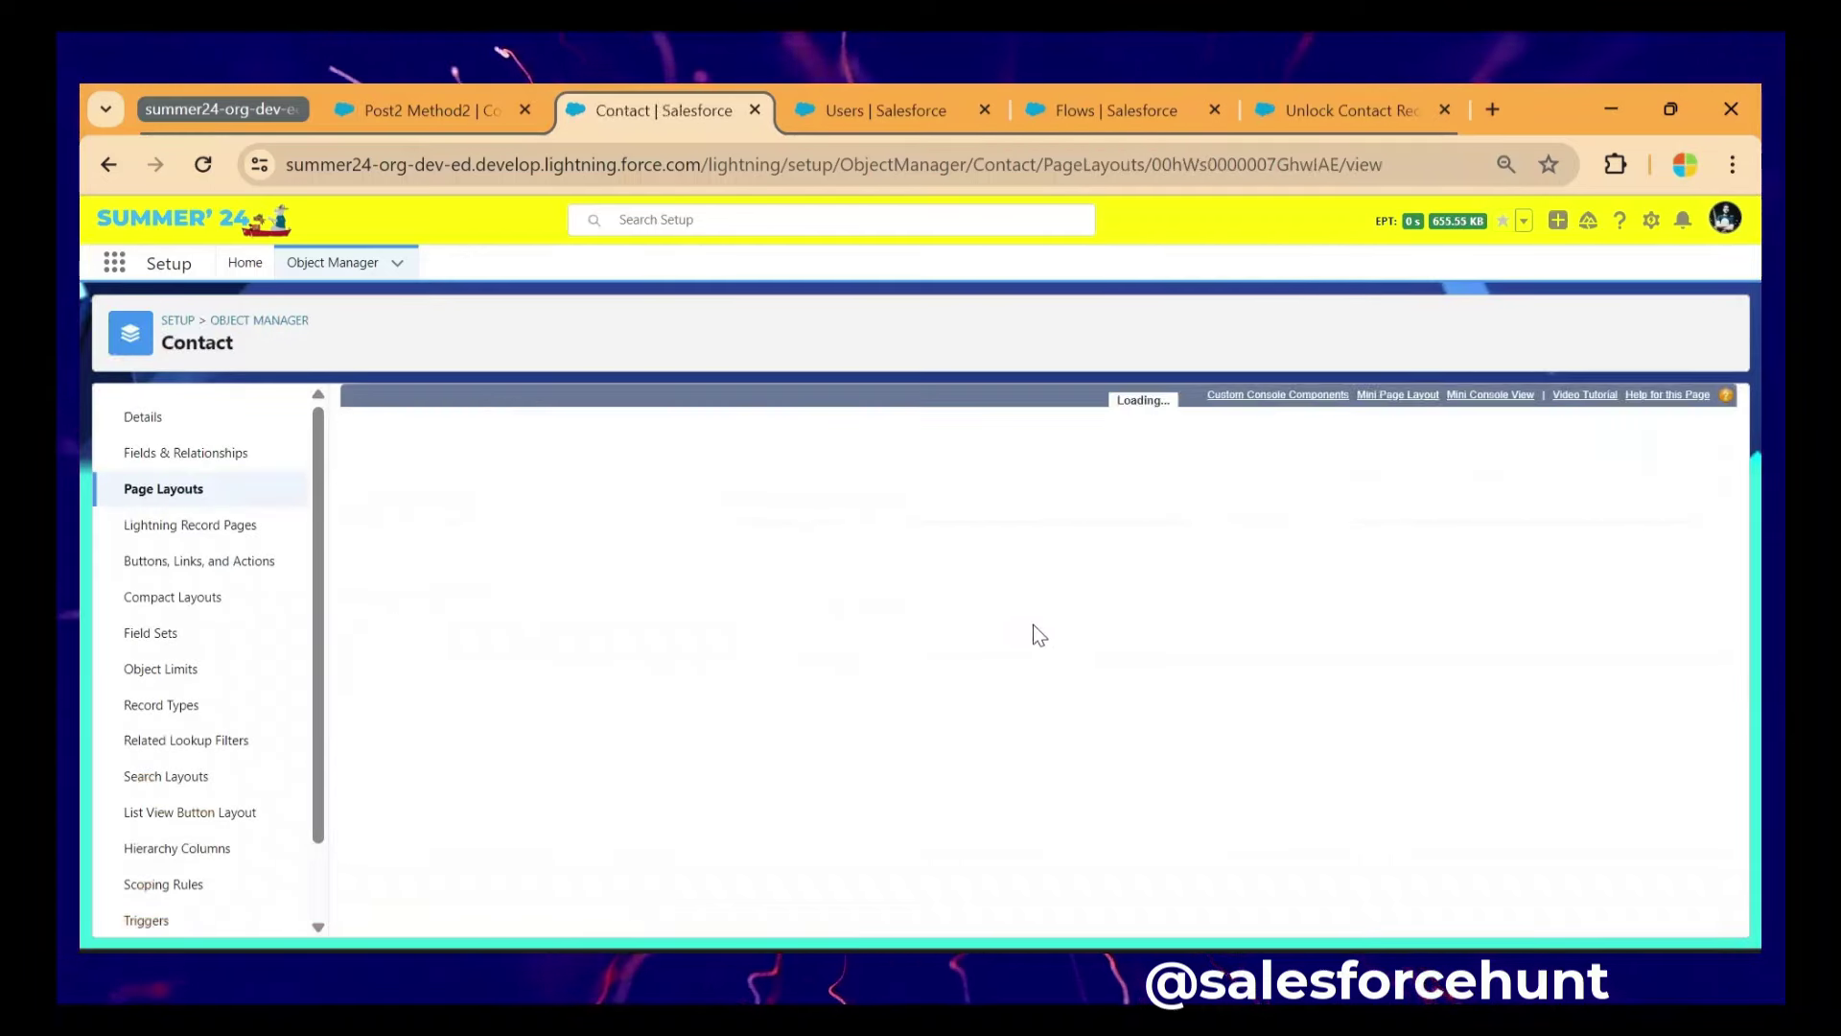
click(398, 512)
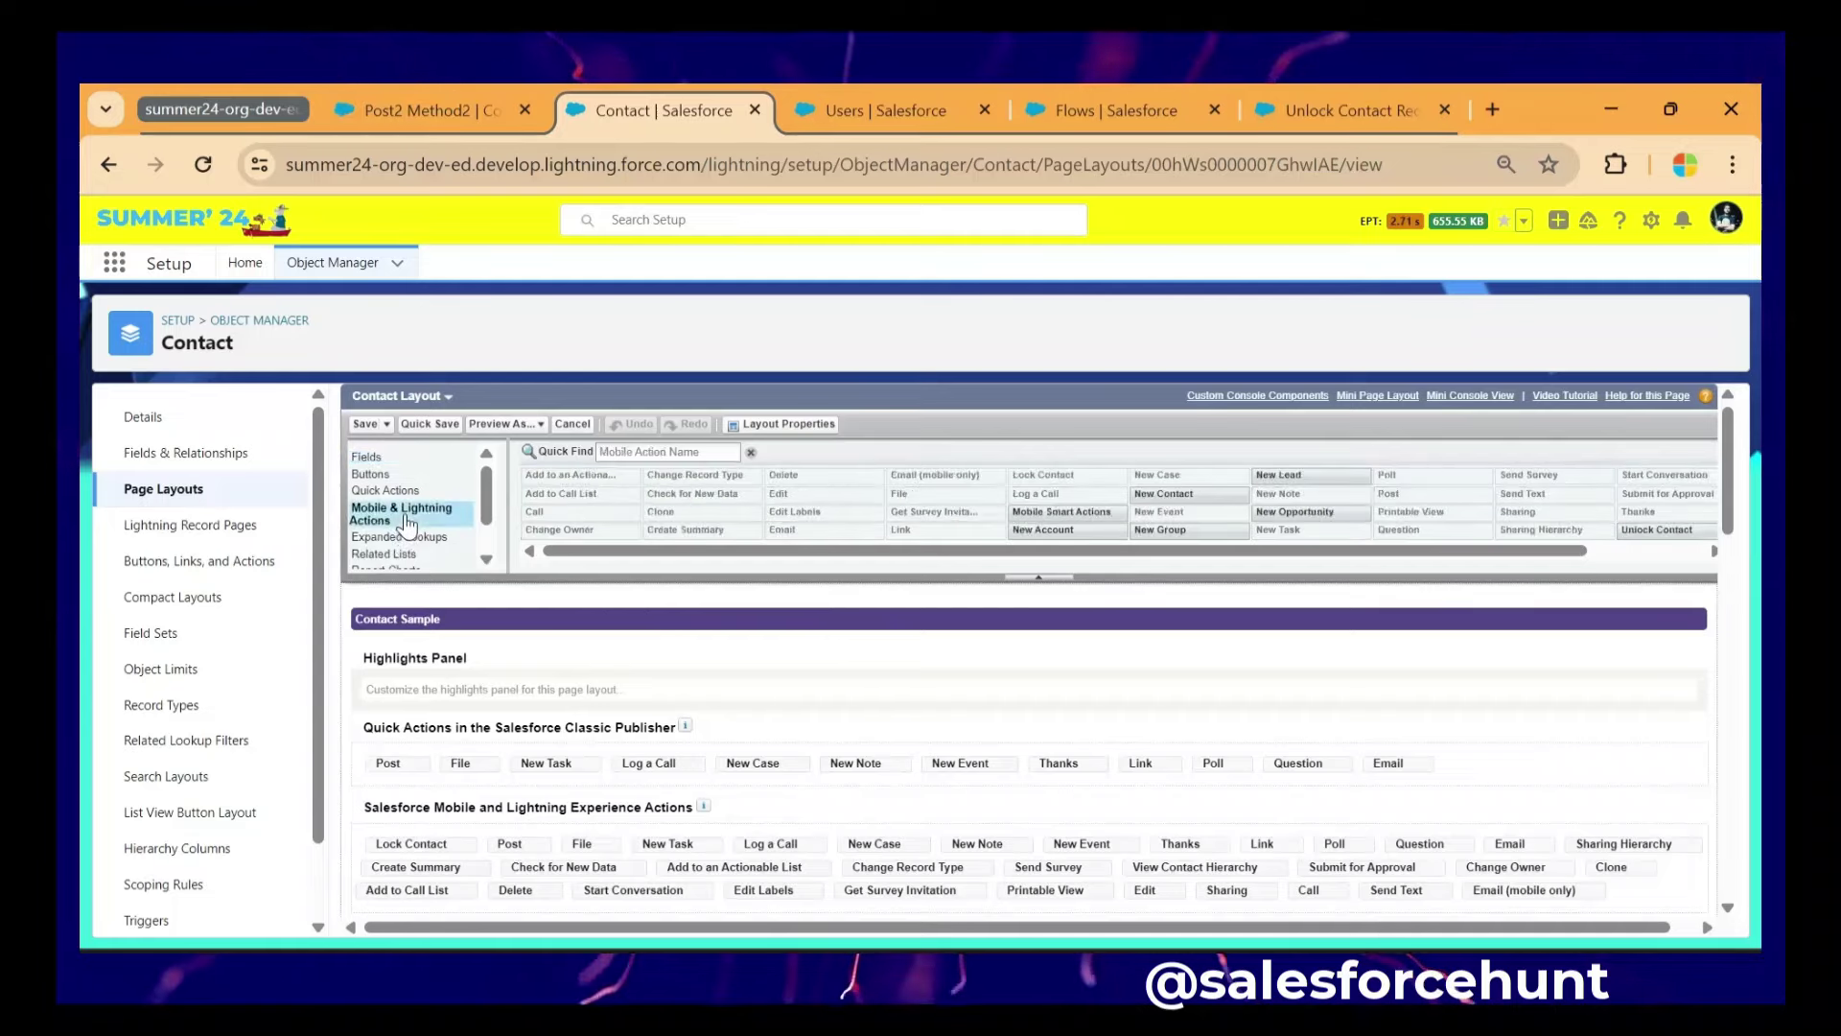
text(u)
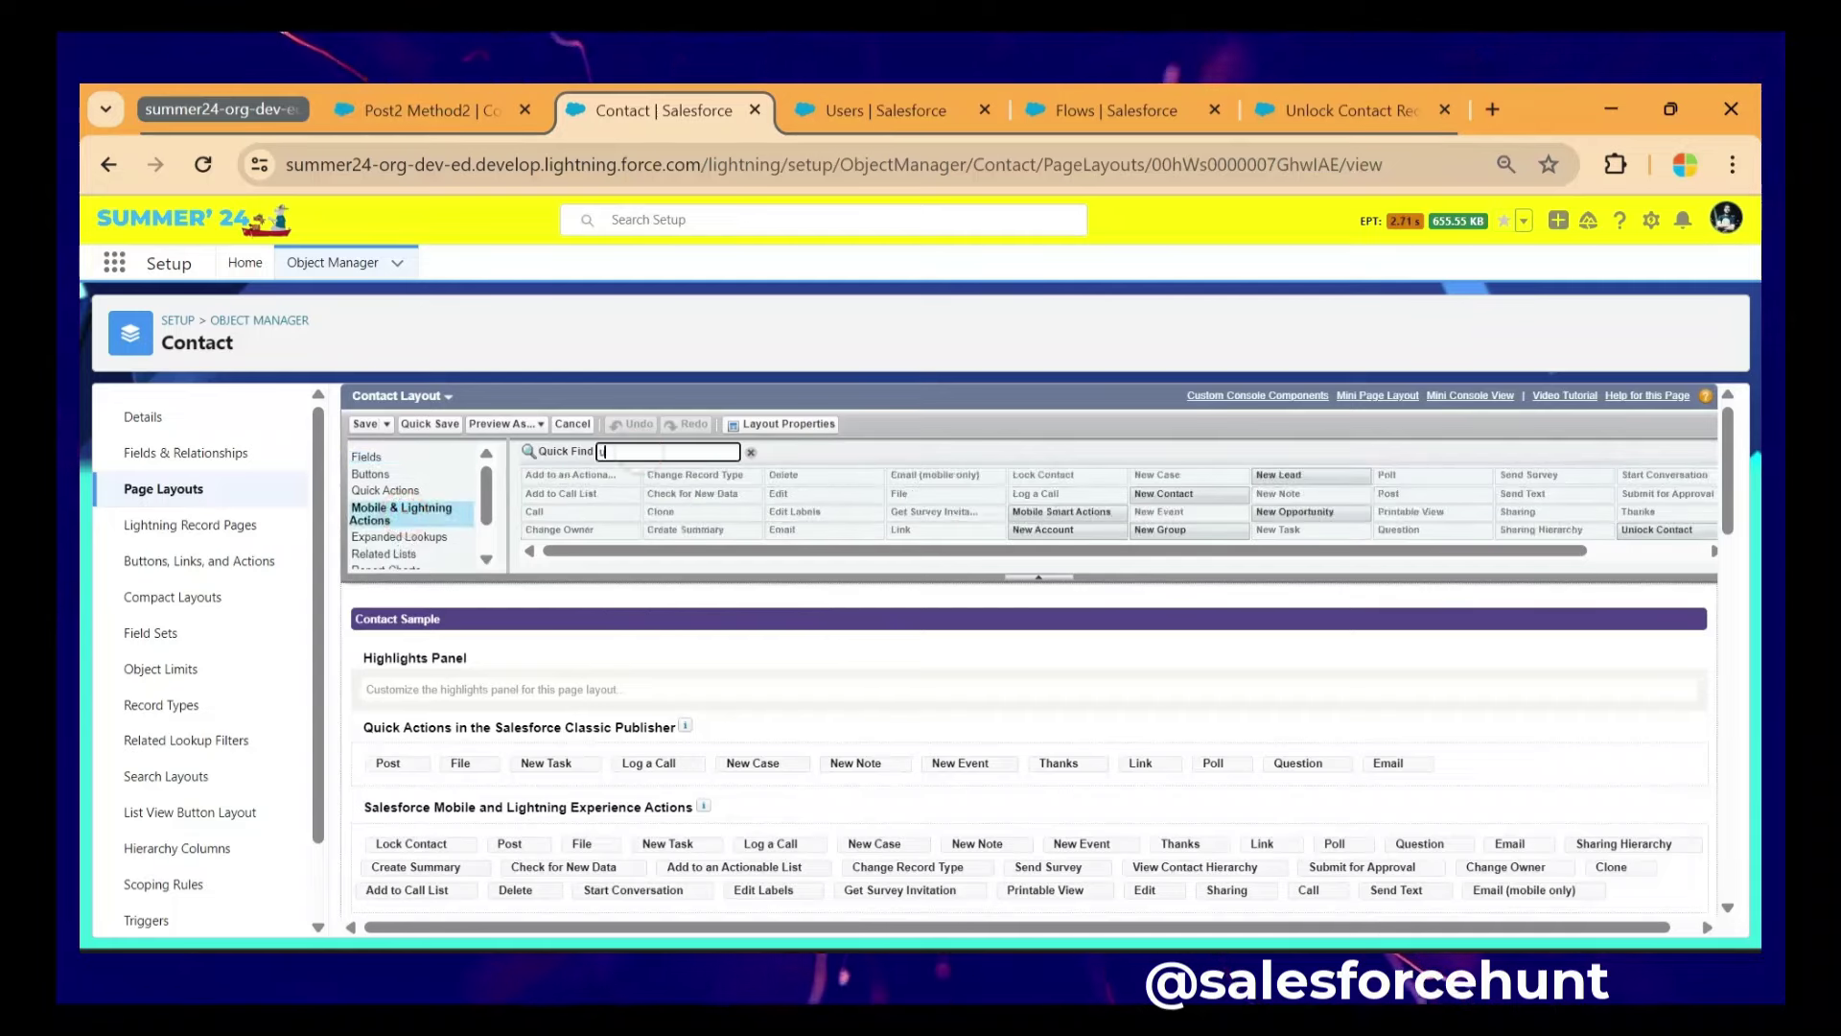
text(nlo)
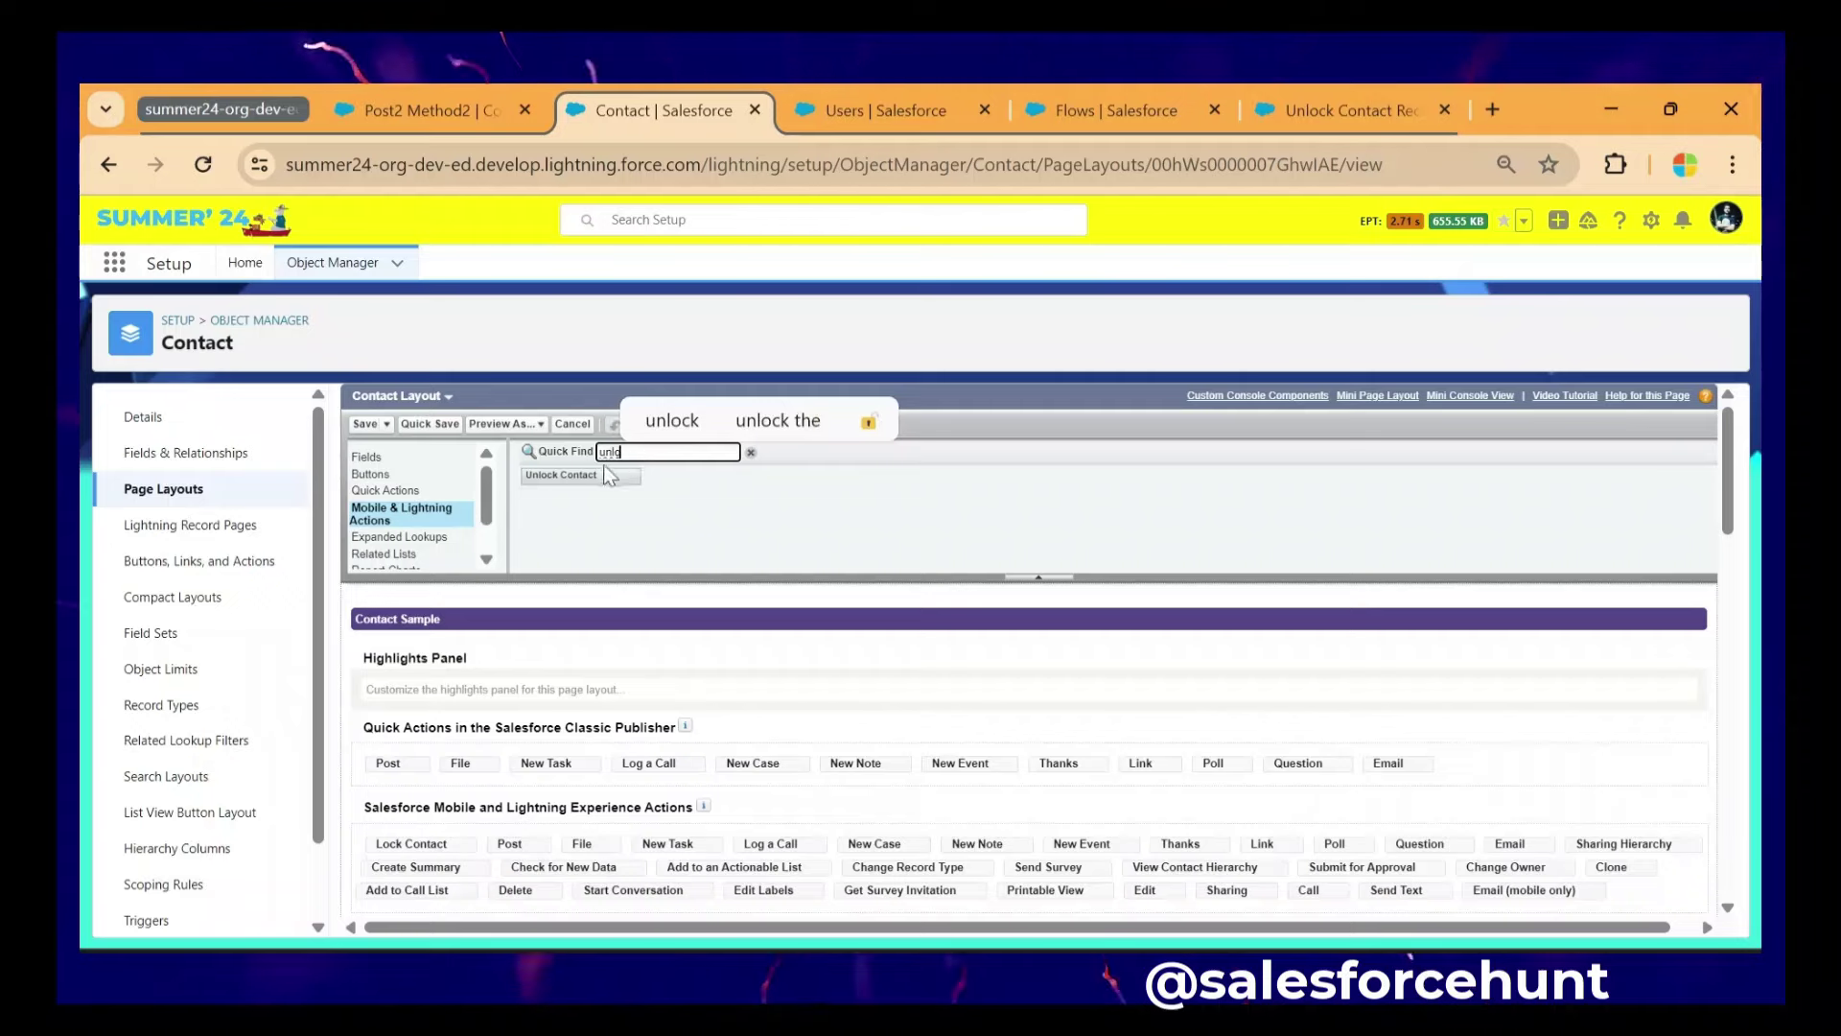
mouse_move(606, 475)
mouse_down()
mouse_move(633, 767)
mouse_move(599, 863)
mouse_up()
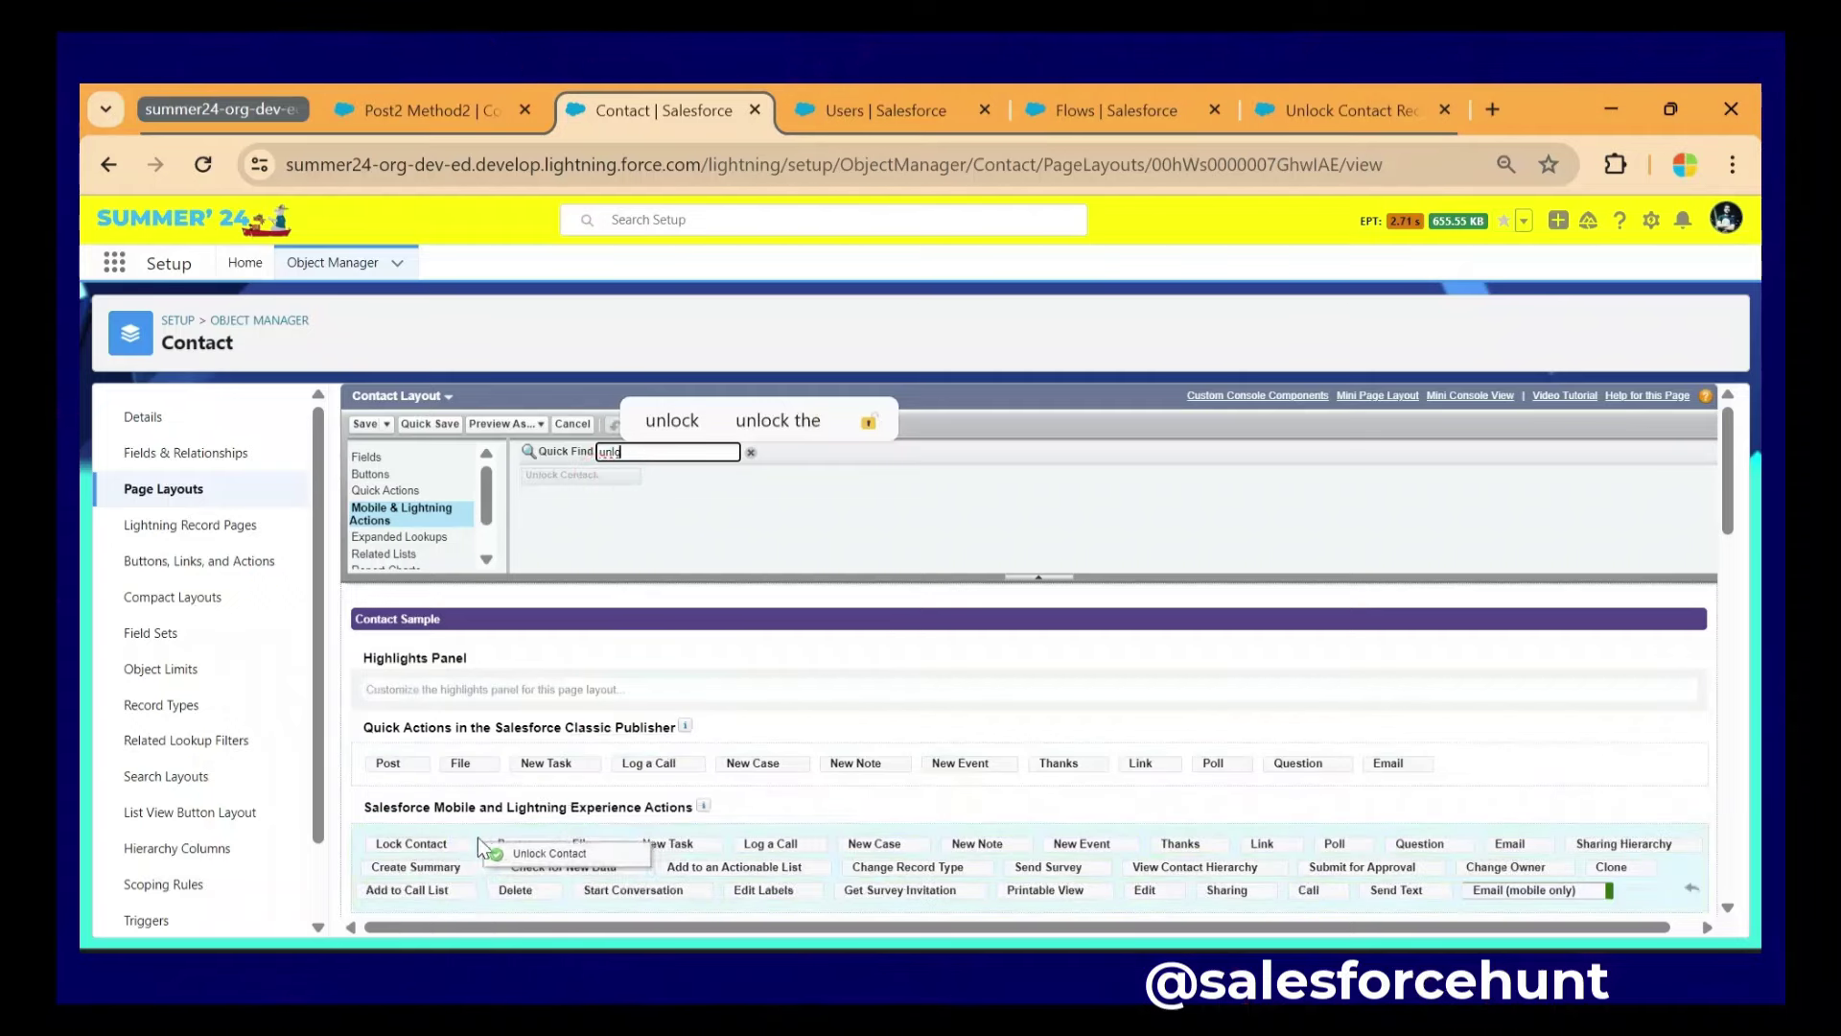
drag(478, 838, 475, 841)
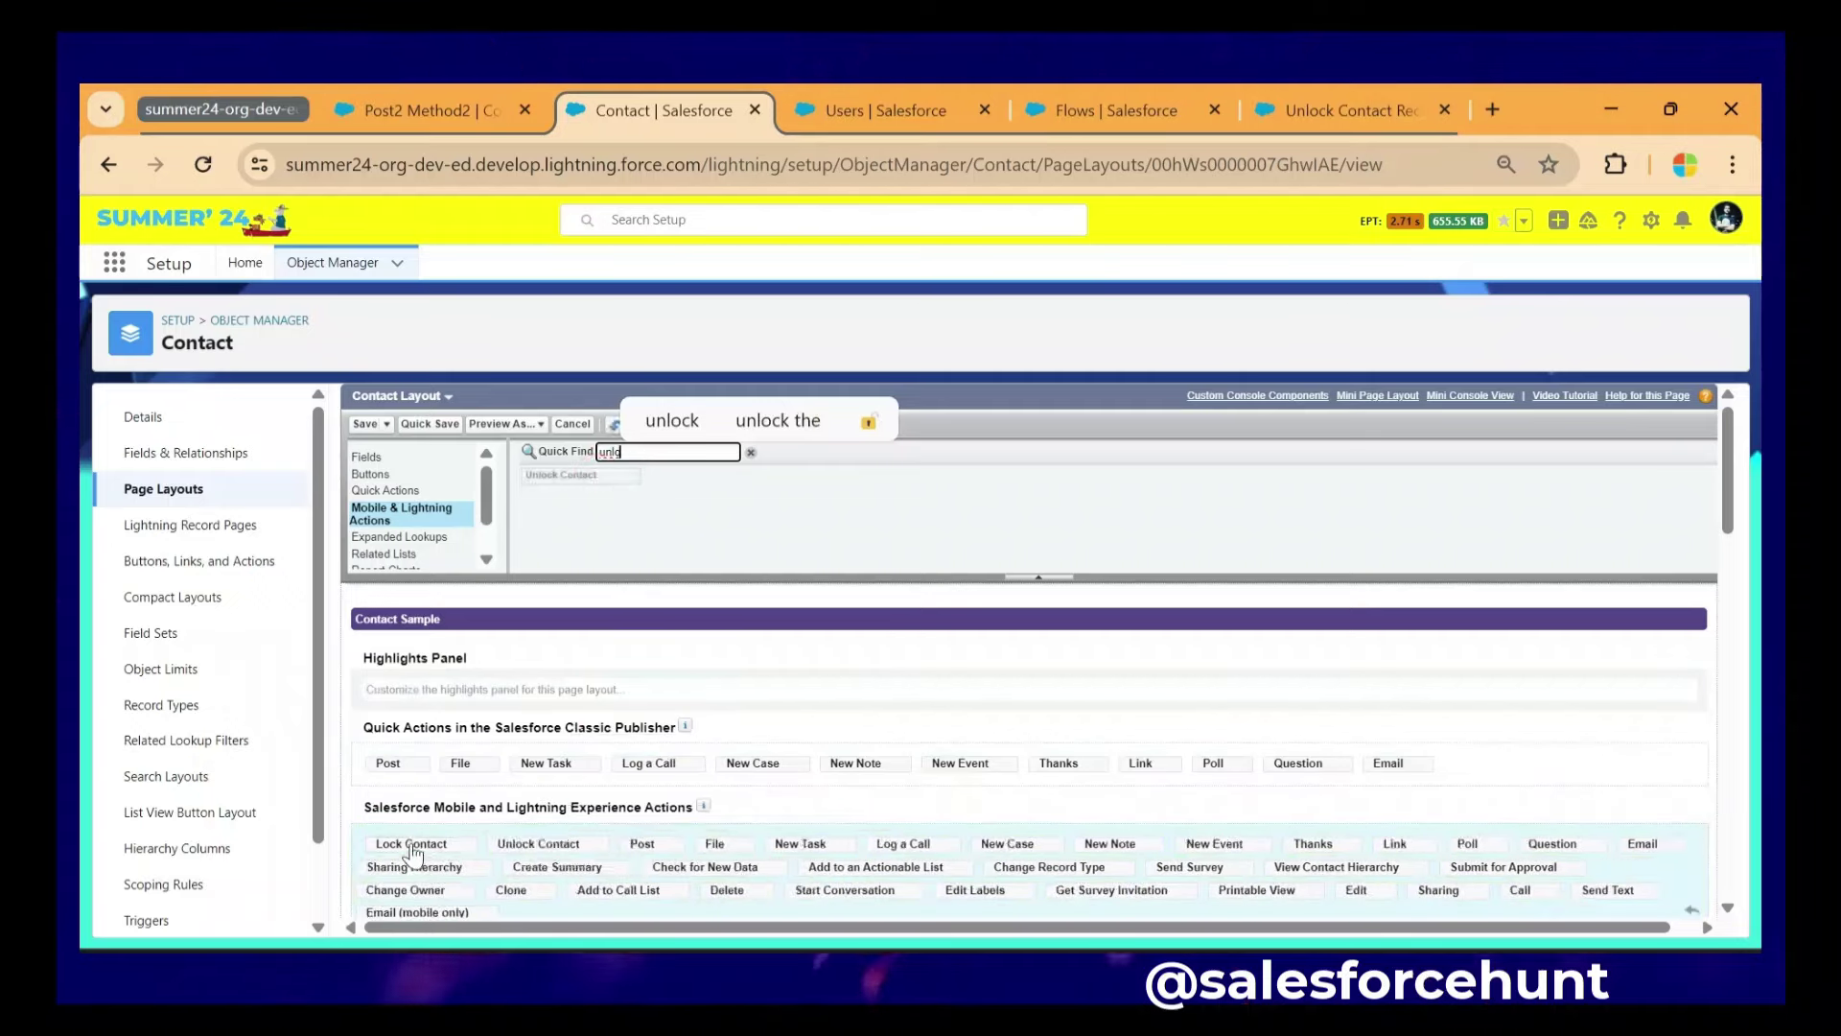
click(362, 426)
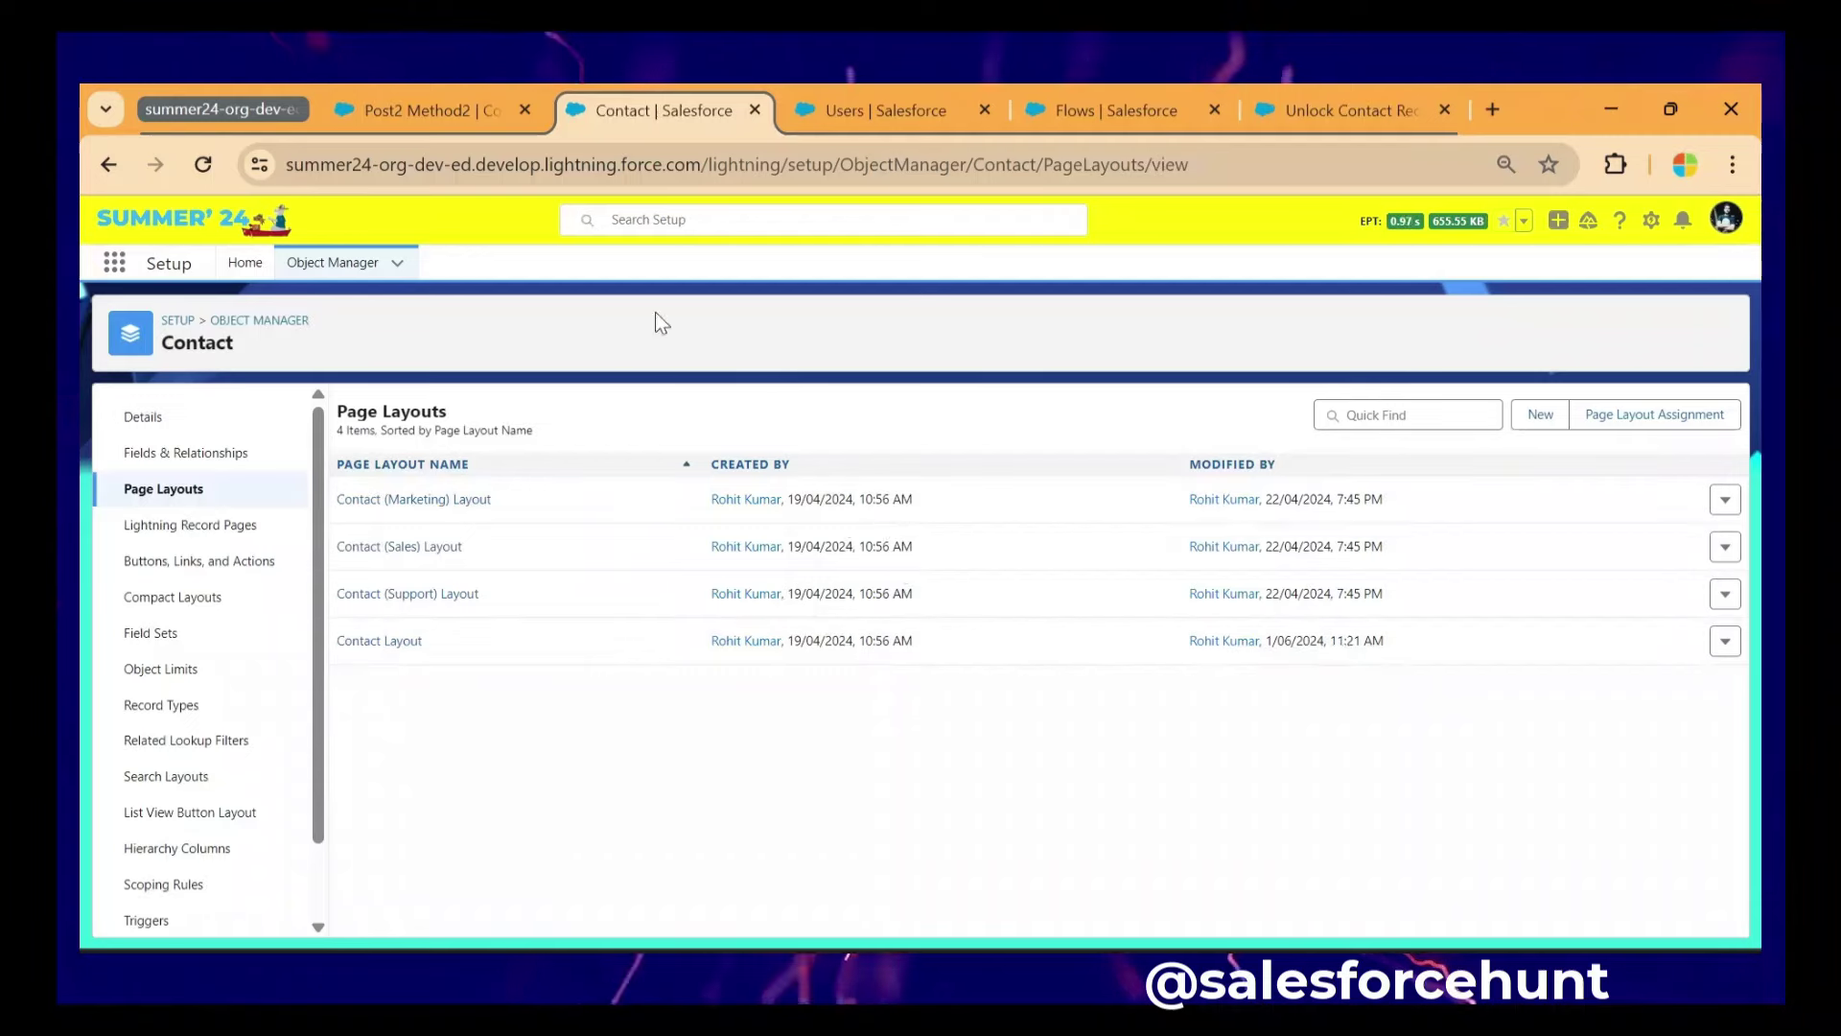
- Open the contact's record page for editing in Lightning App Builder and select its Highlights Panel
click(466, 104)
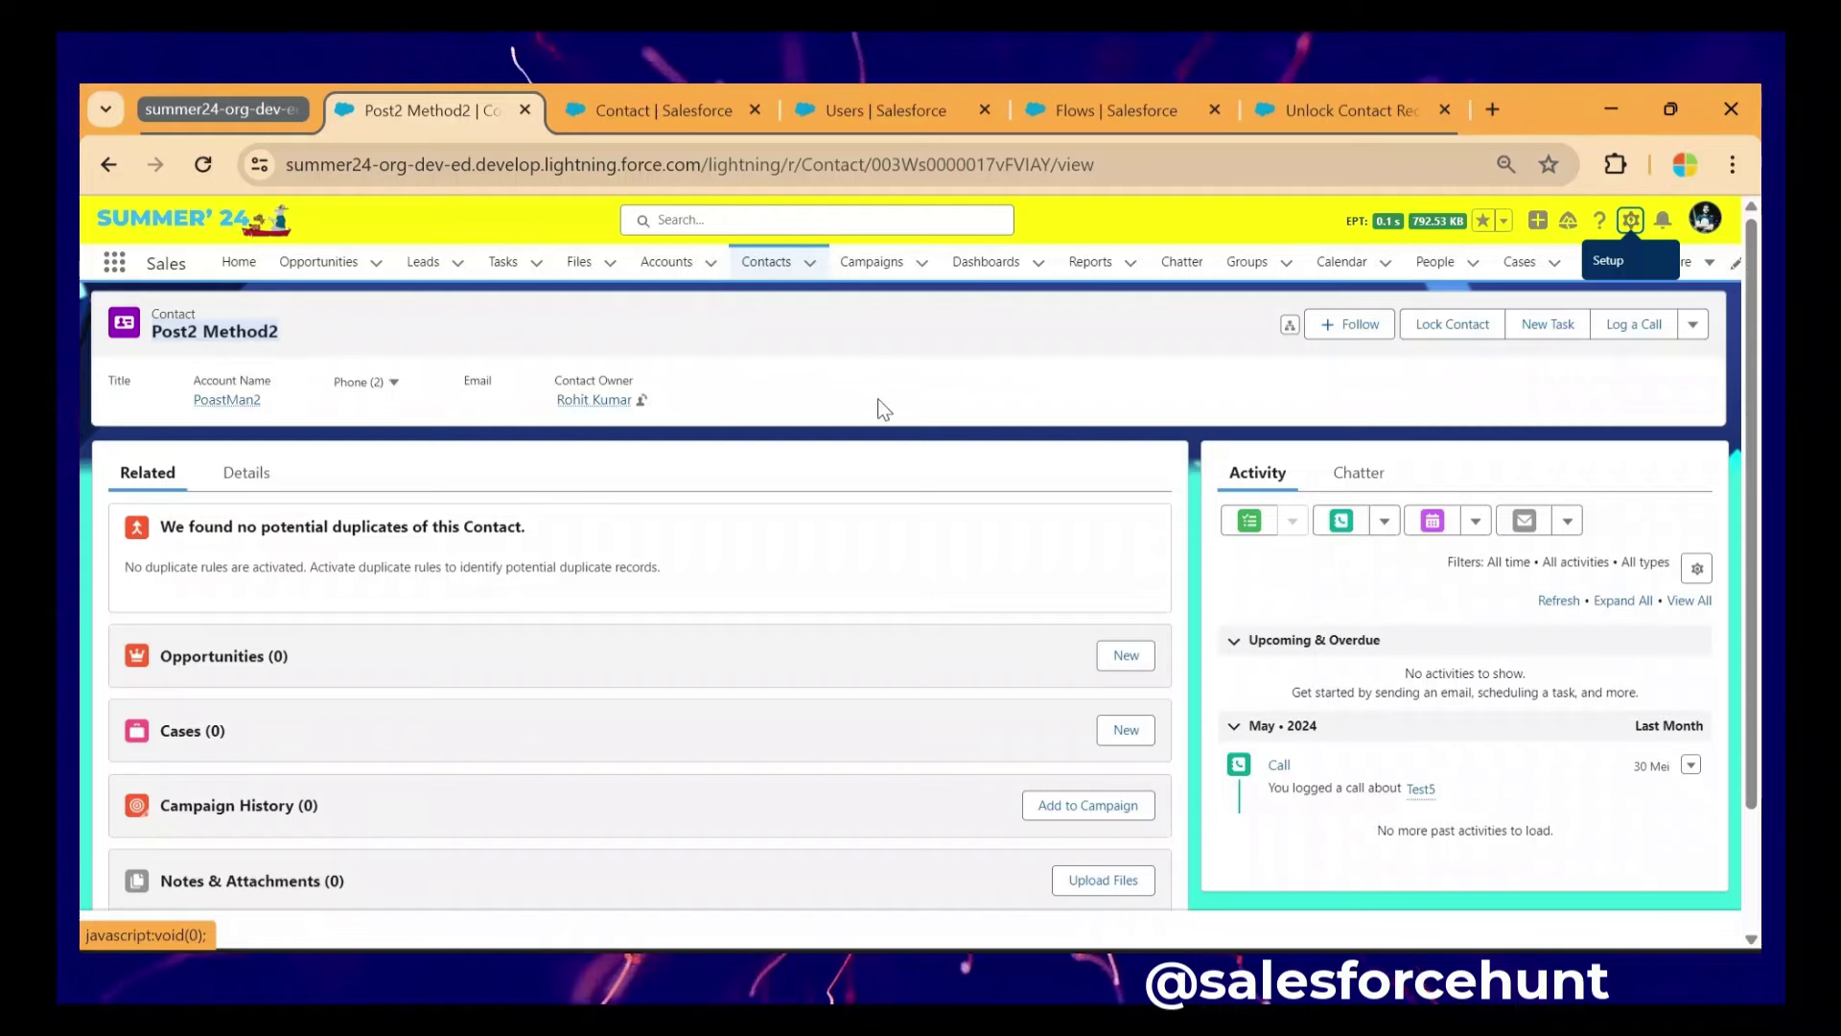
click(1630, 219)
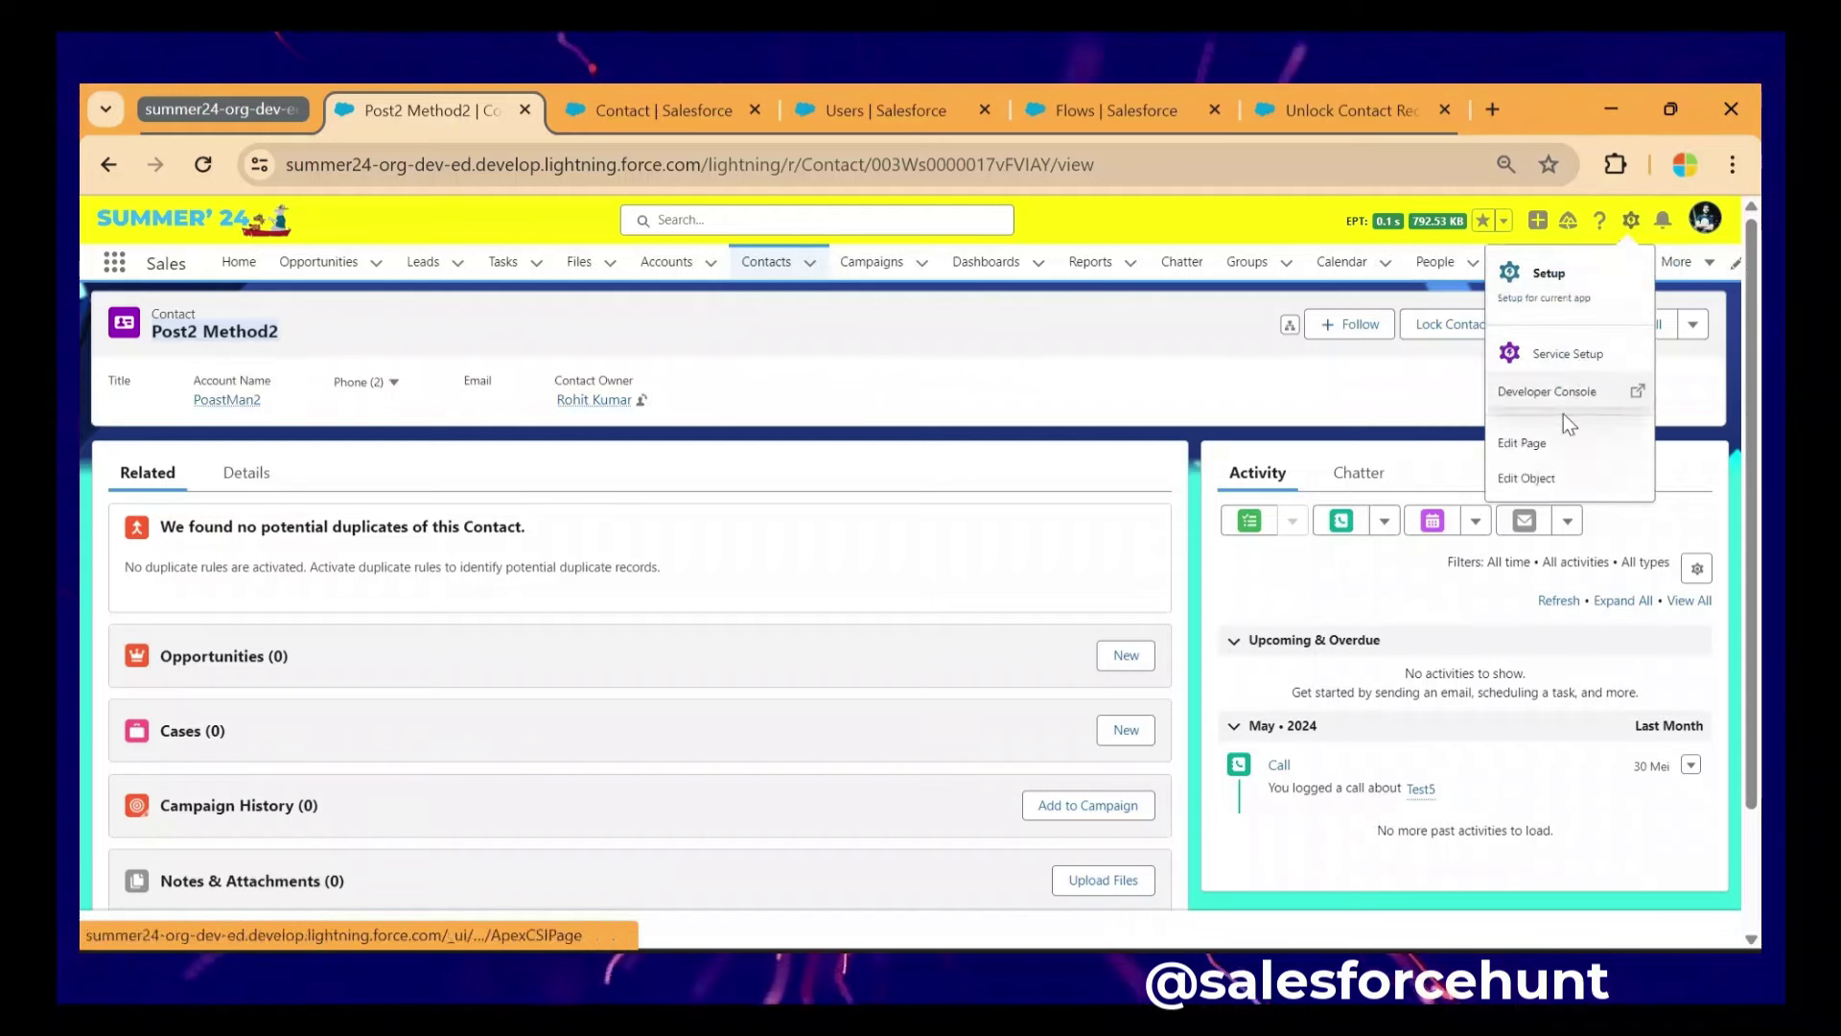
click(1523, 443)
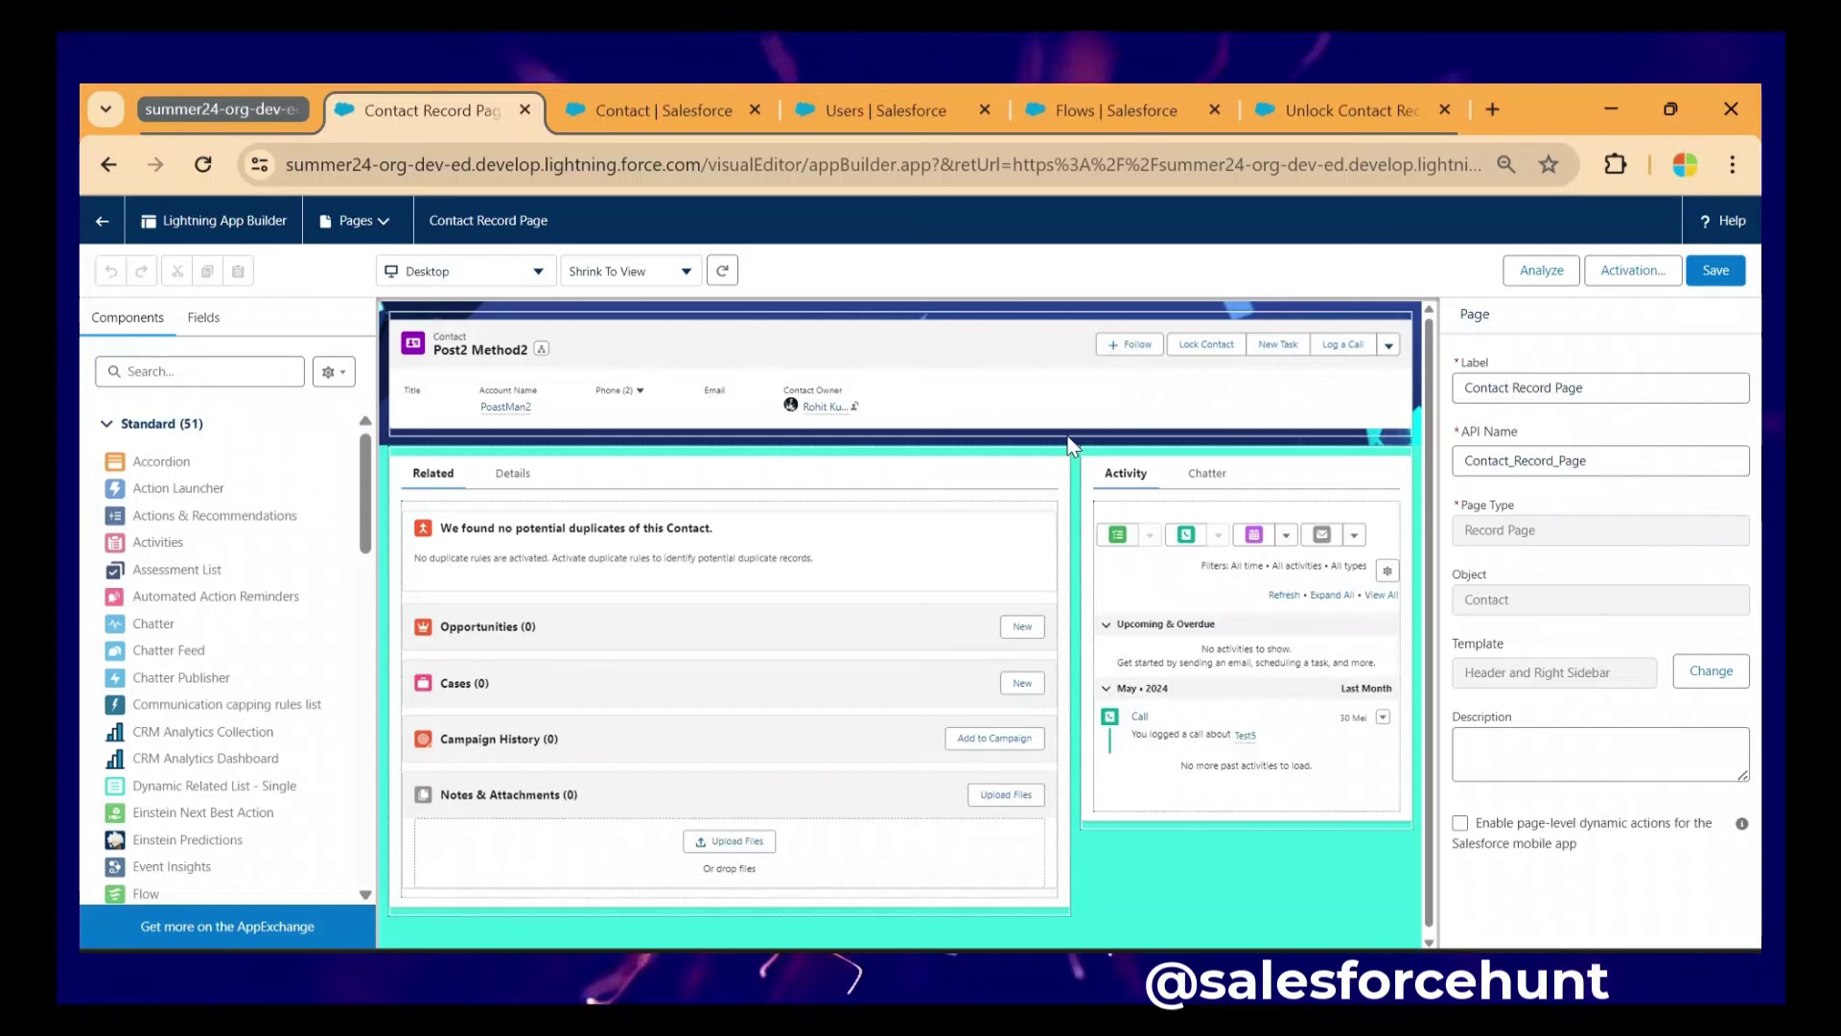
click(976, 372)
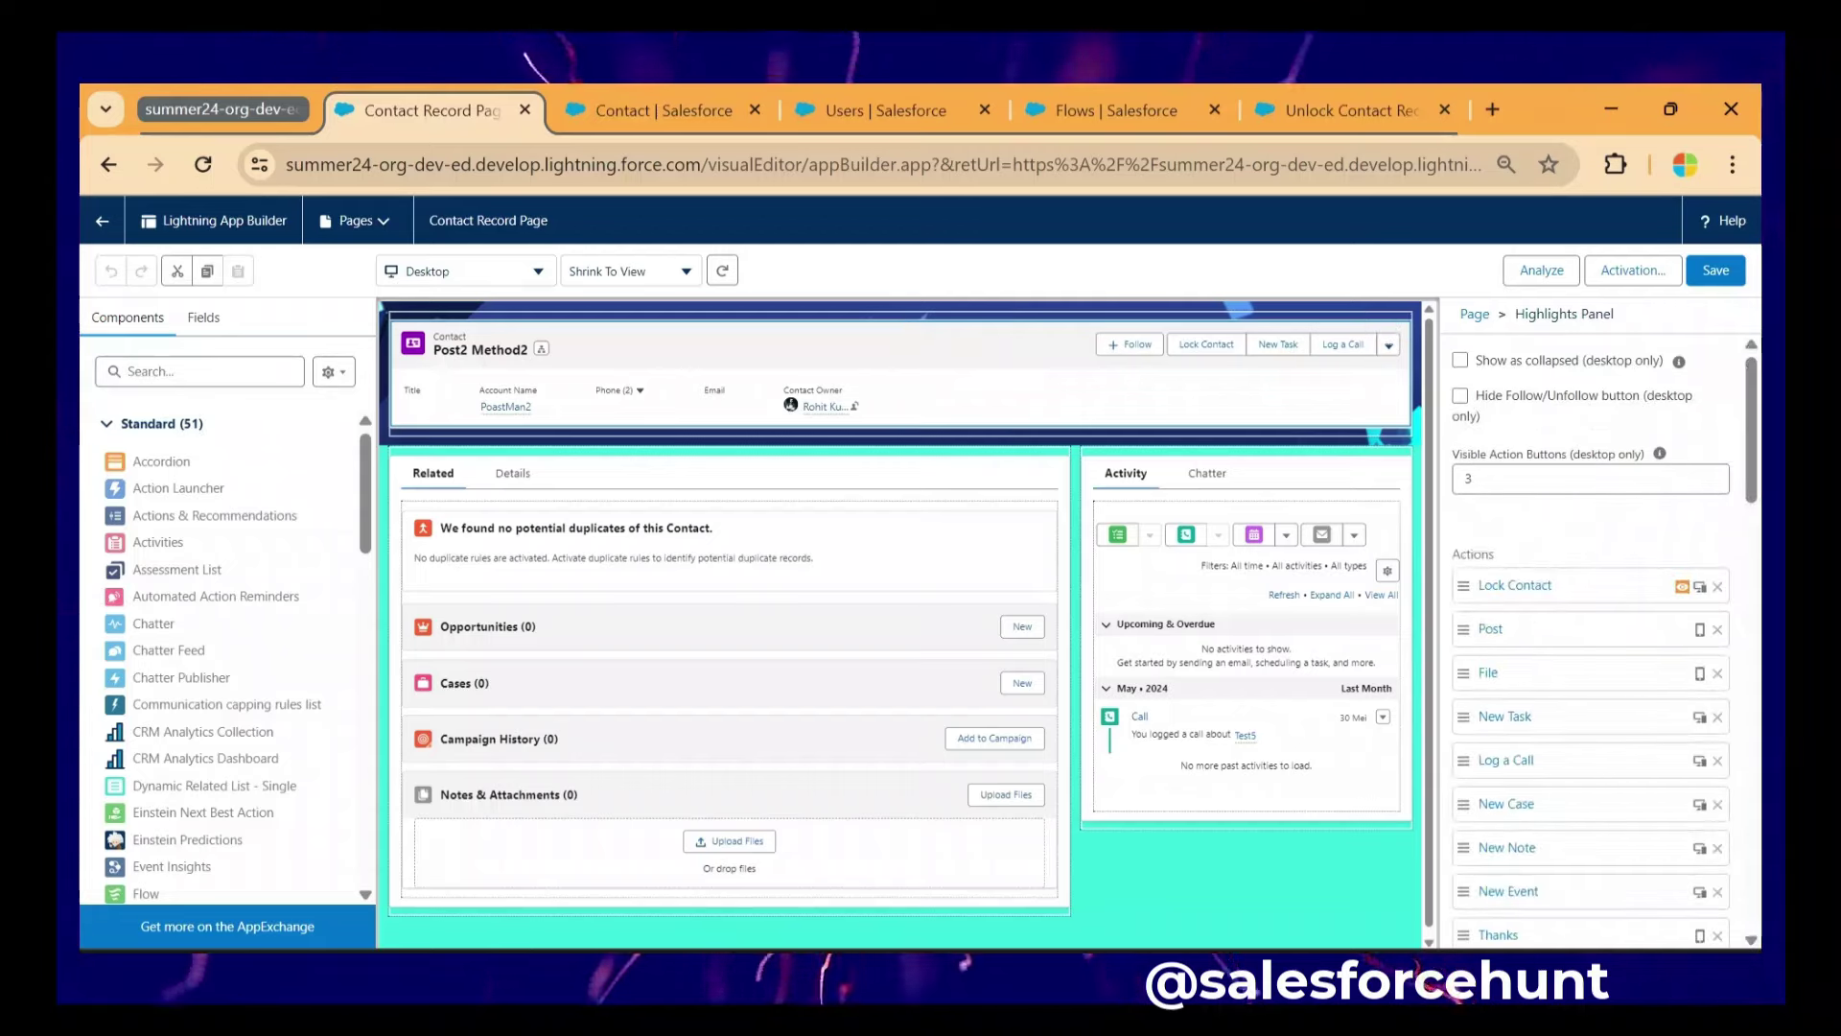
- Look through the Highlights Panel's list of actions for the Unlock Contact action
scroll(1569, 651, down, 3)
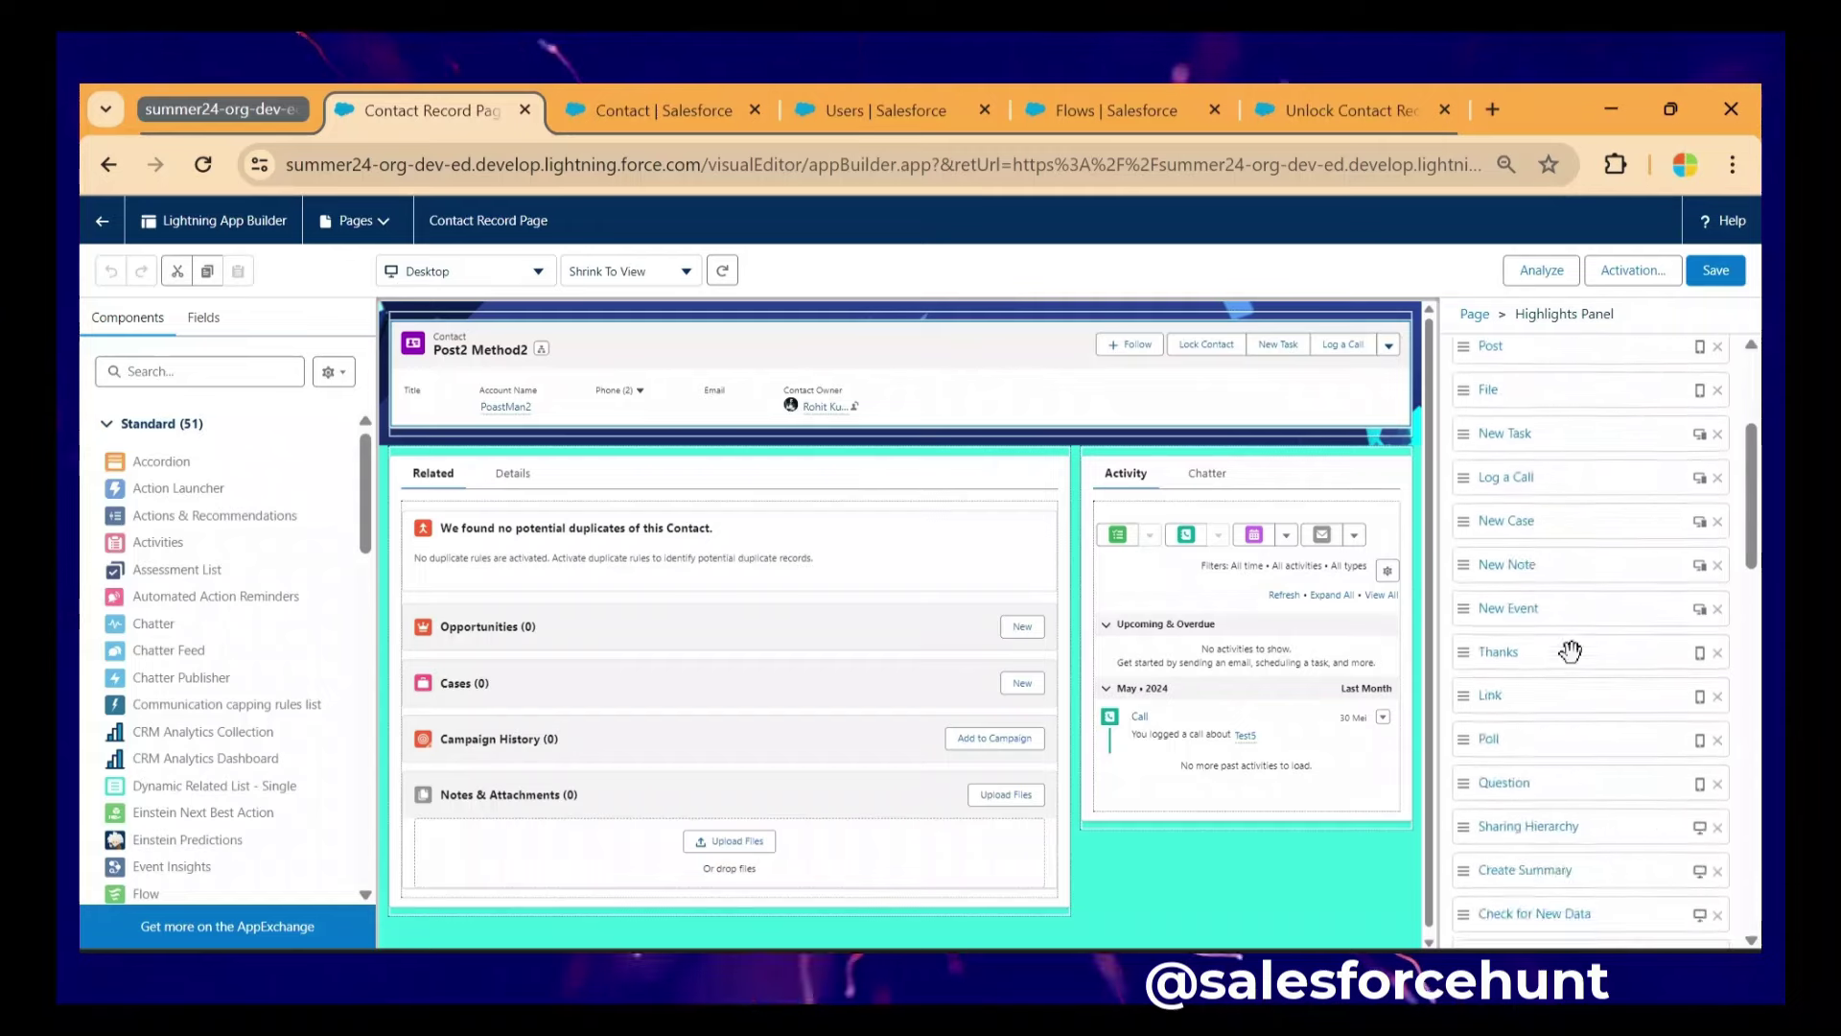
scroll(1569, 651, down, 10)
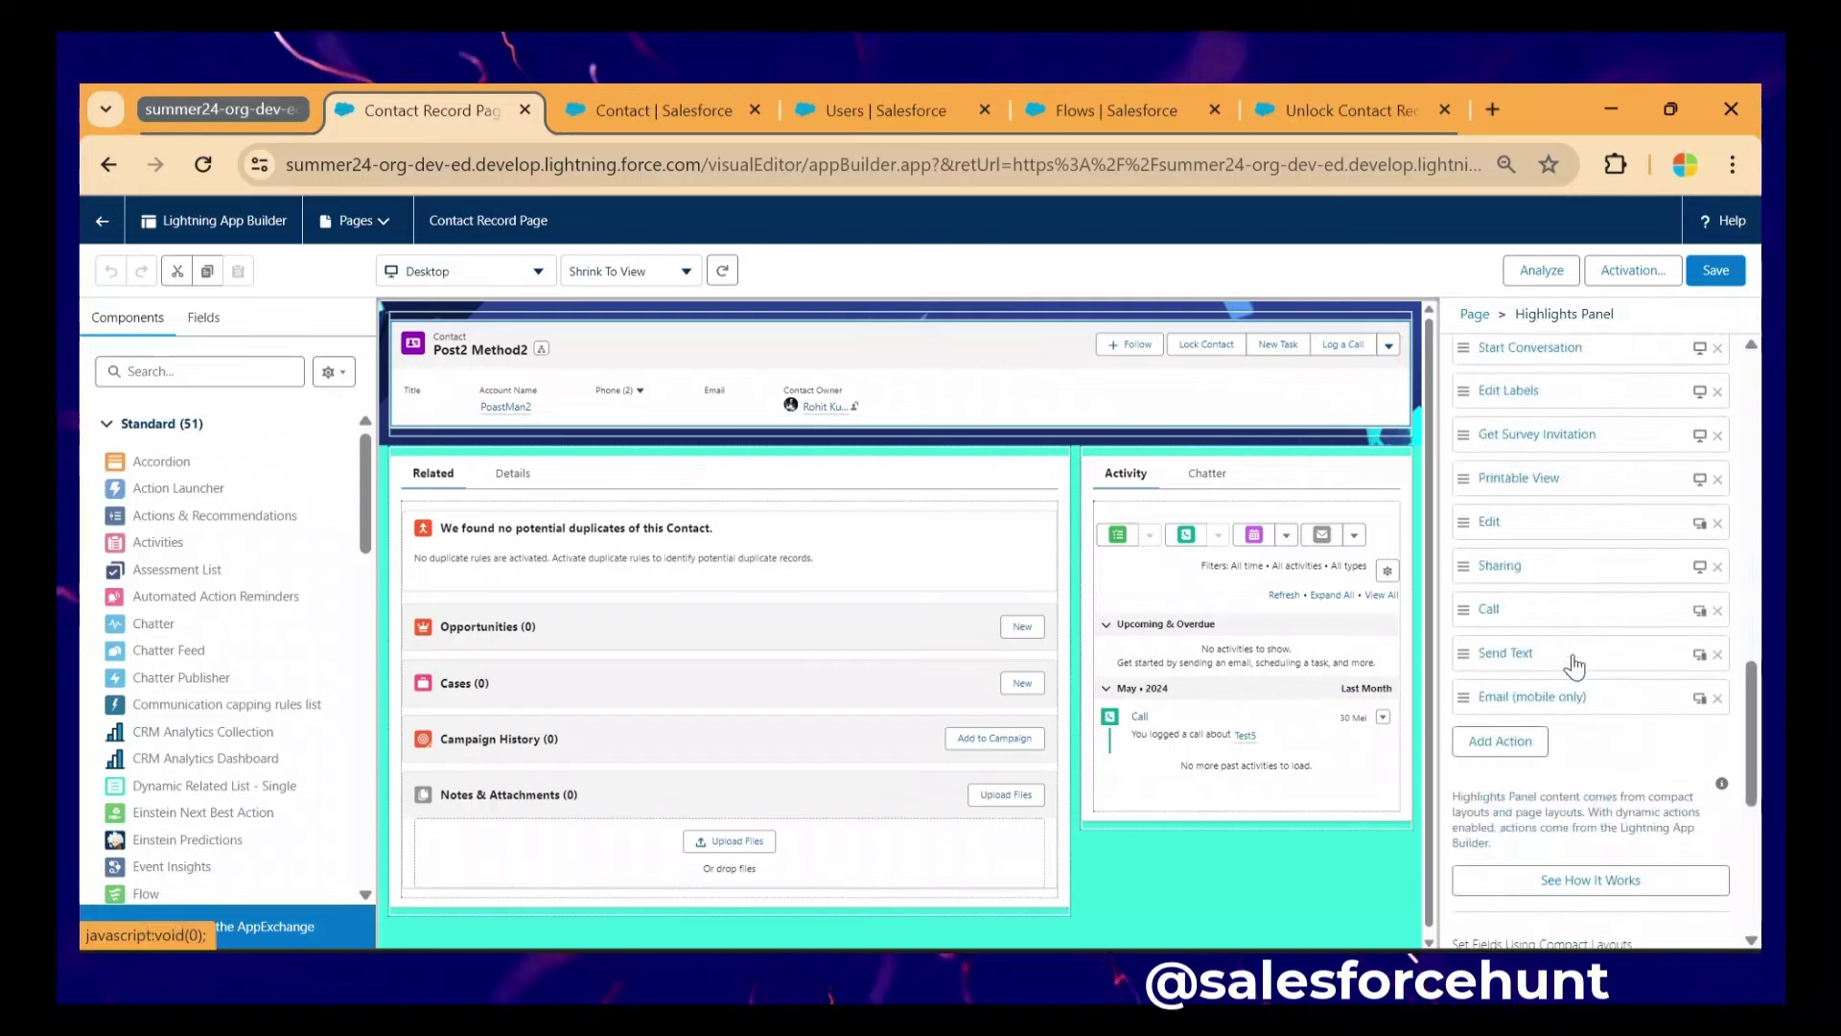
scroll(1574, 664, up, 5)
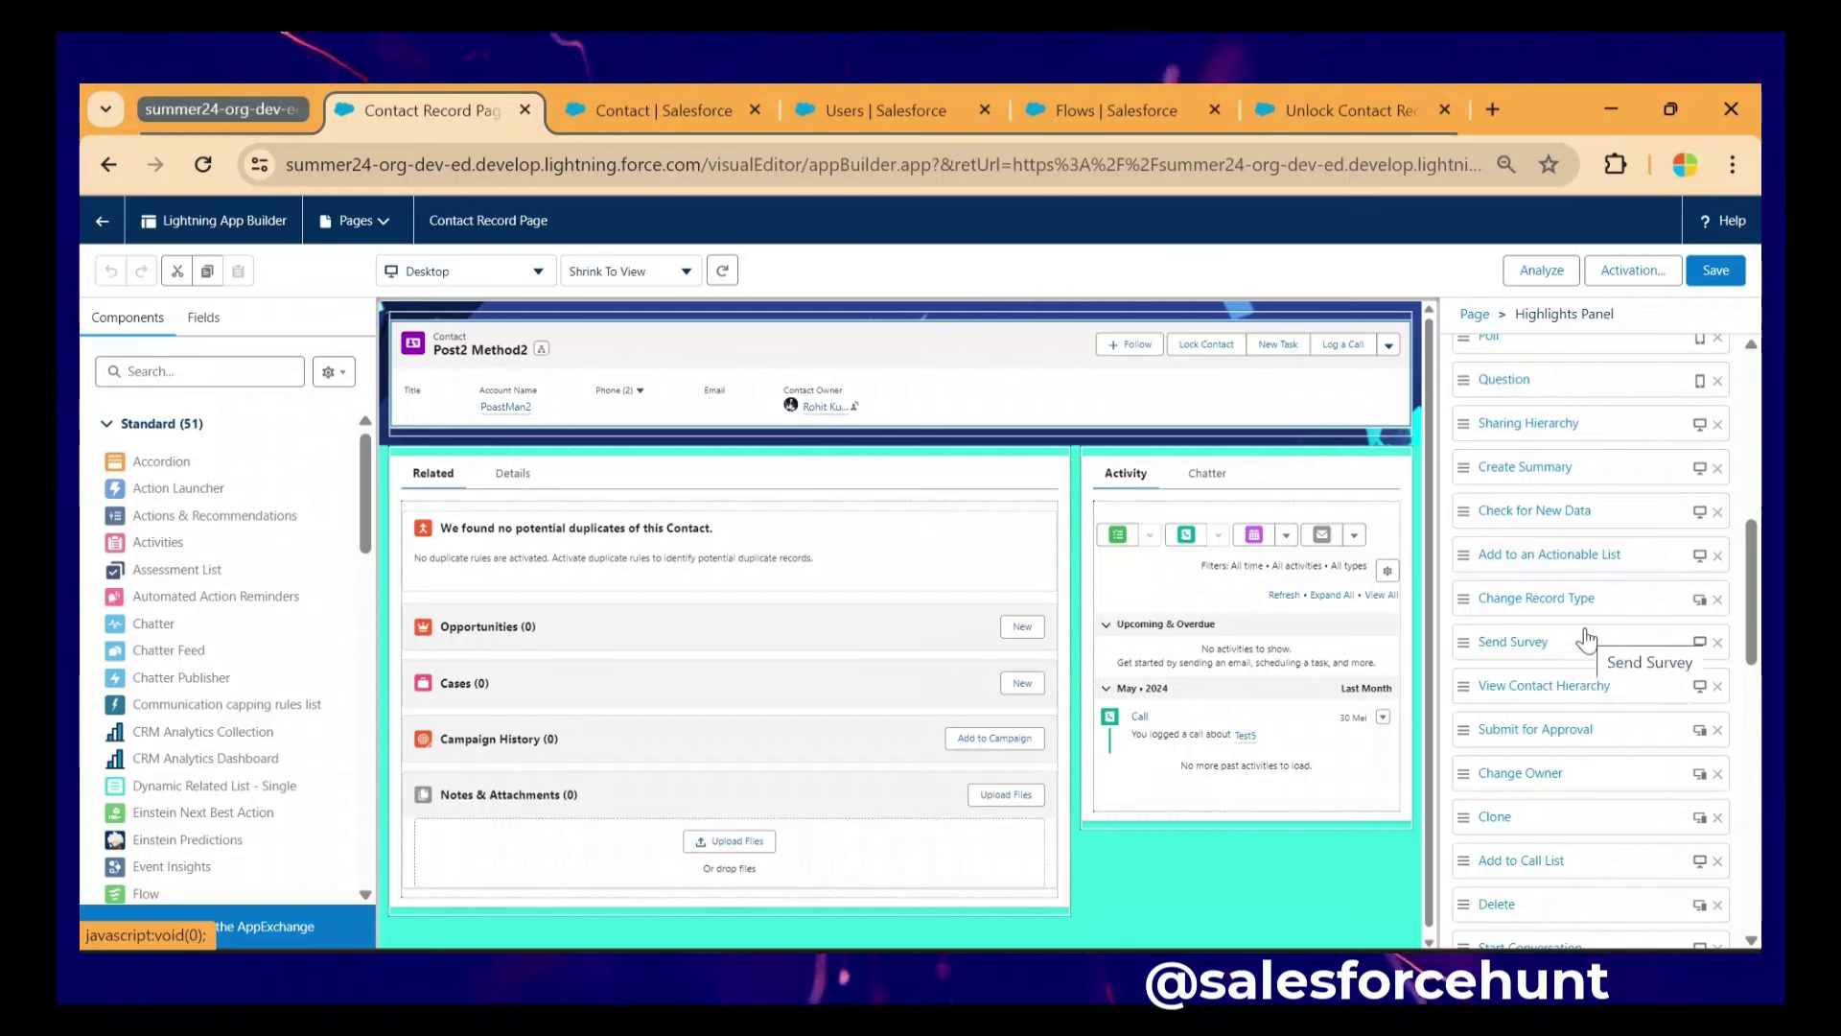
scroll(1587, 639, down, 2)
scroll(1582, 635, down, 2)
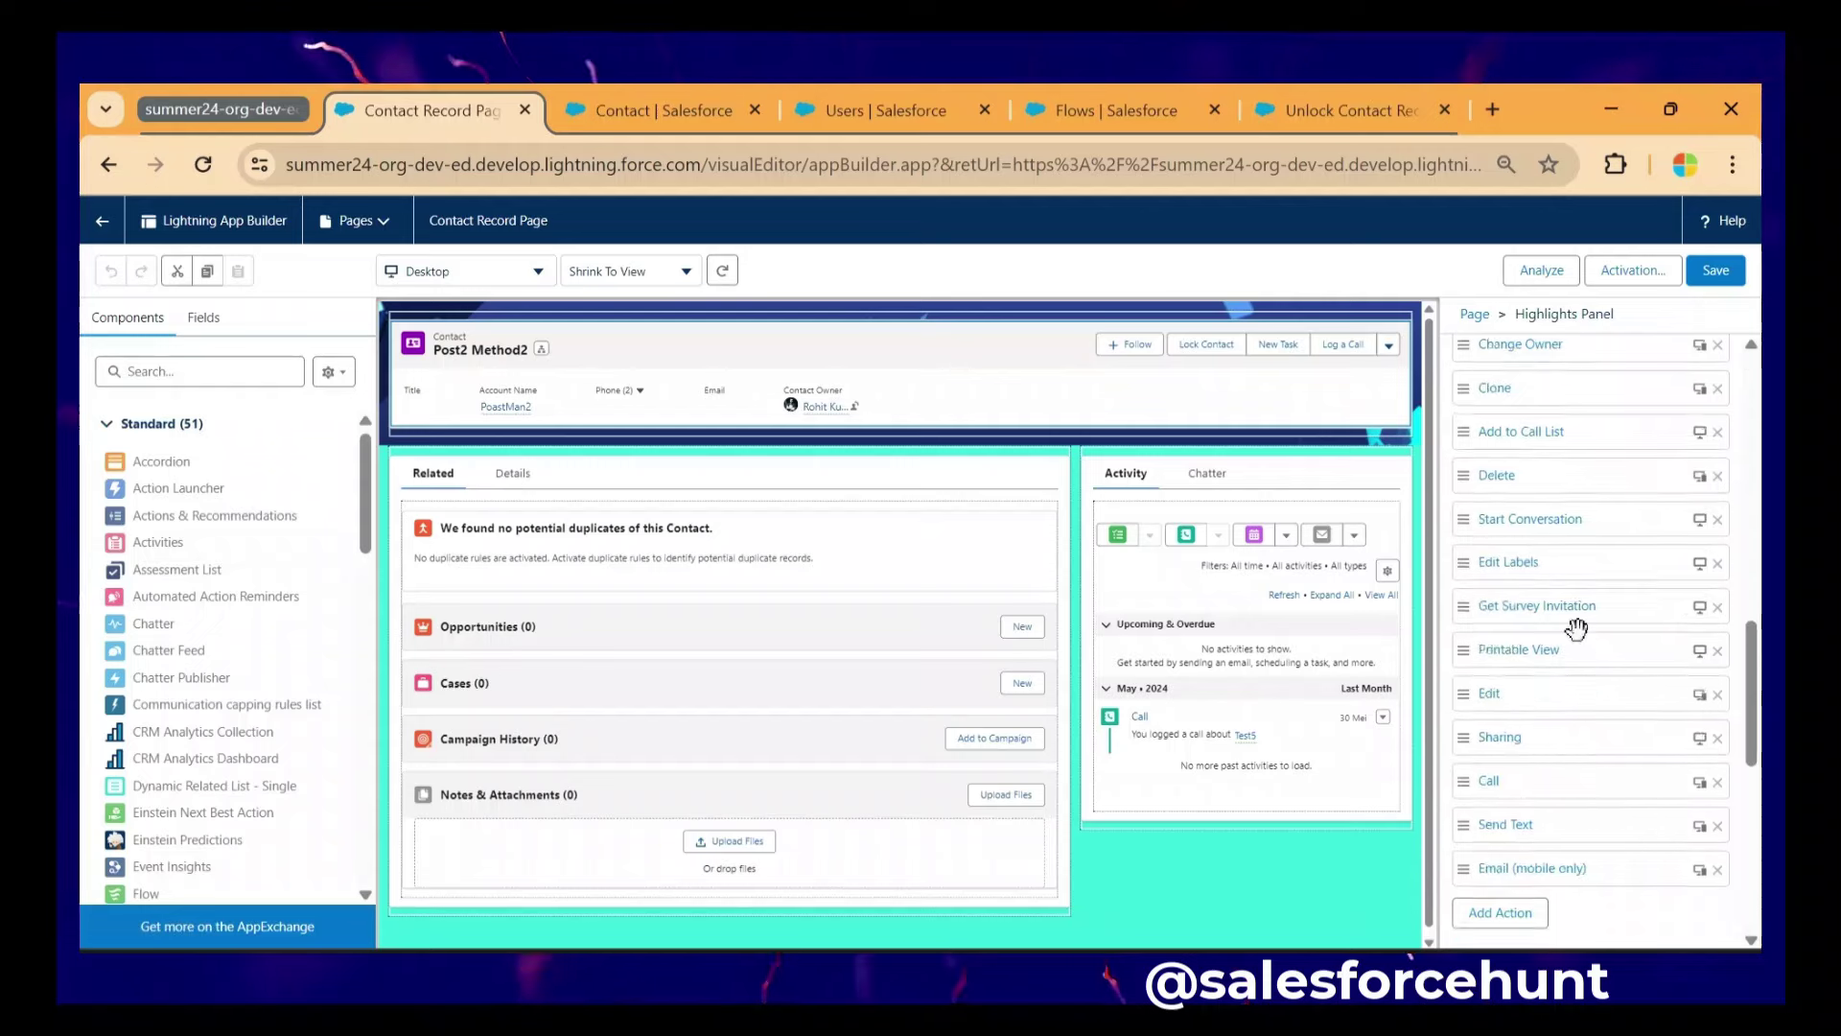
scroll(1578, 633, up, 2)
scroll(1587, 601, up, 1)
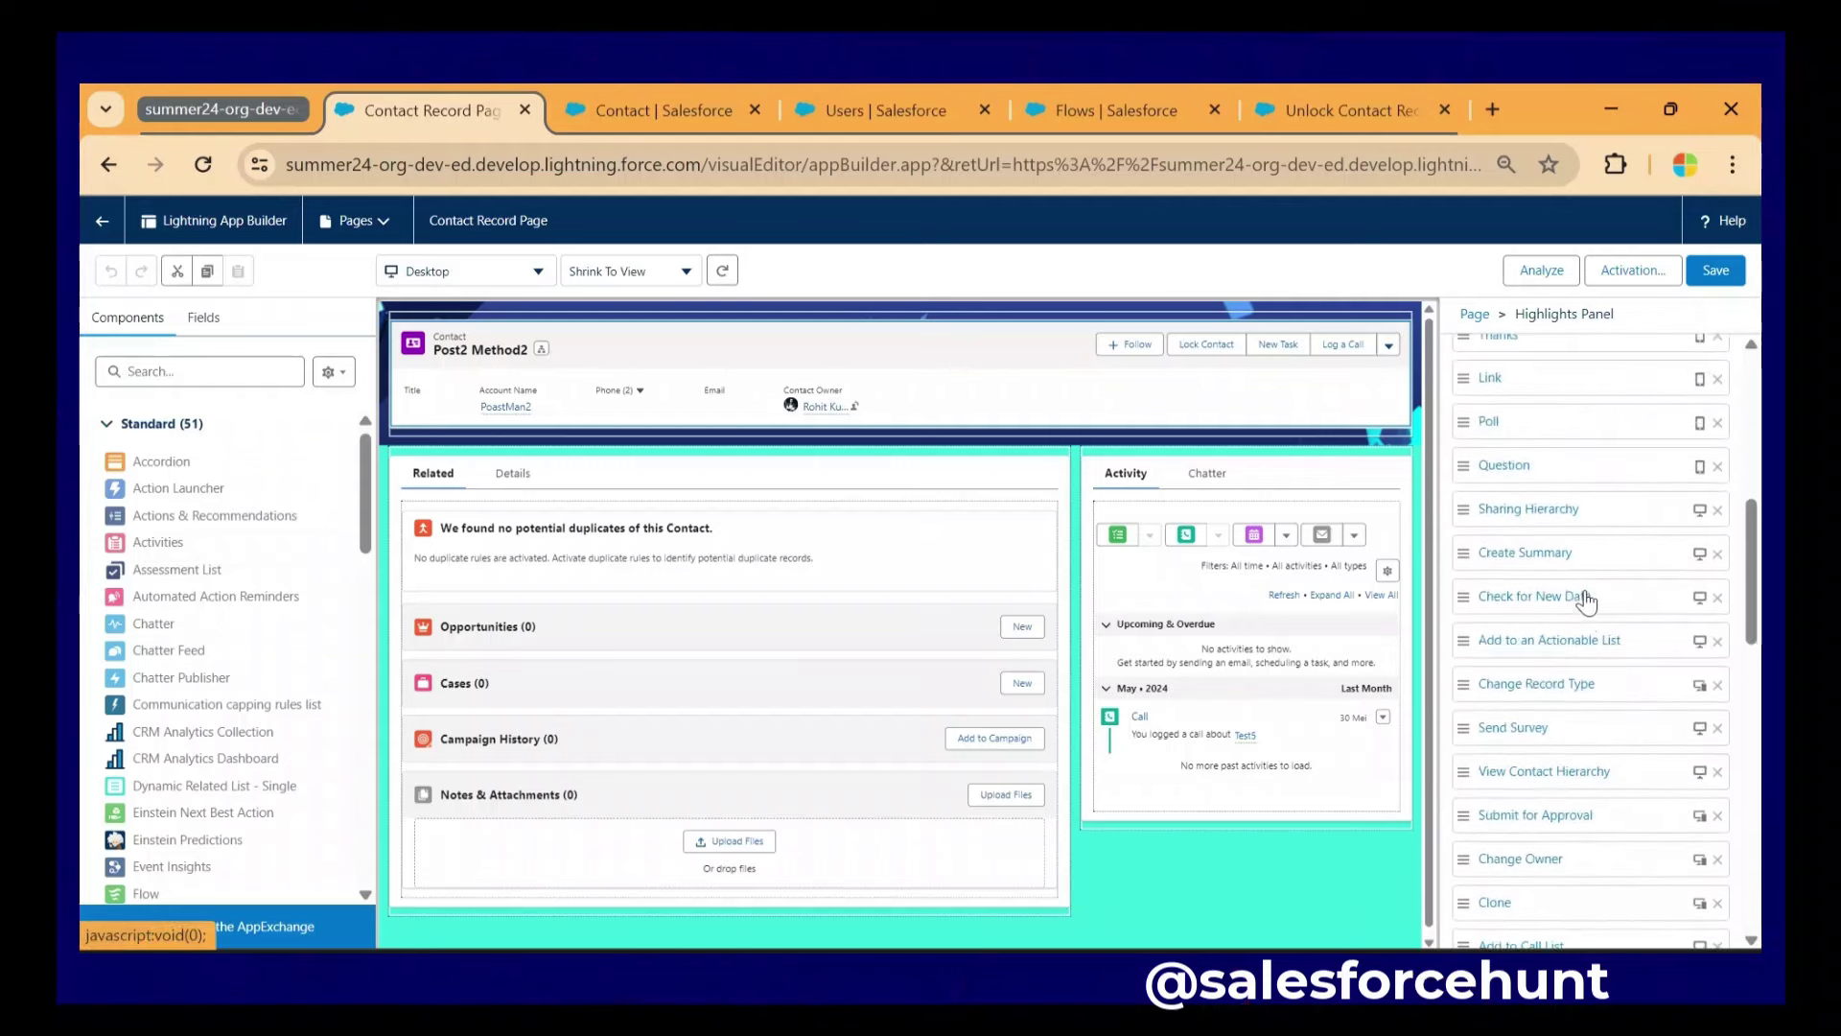
scroll(1587, 601, up, 5)
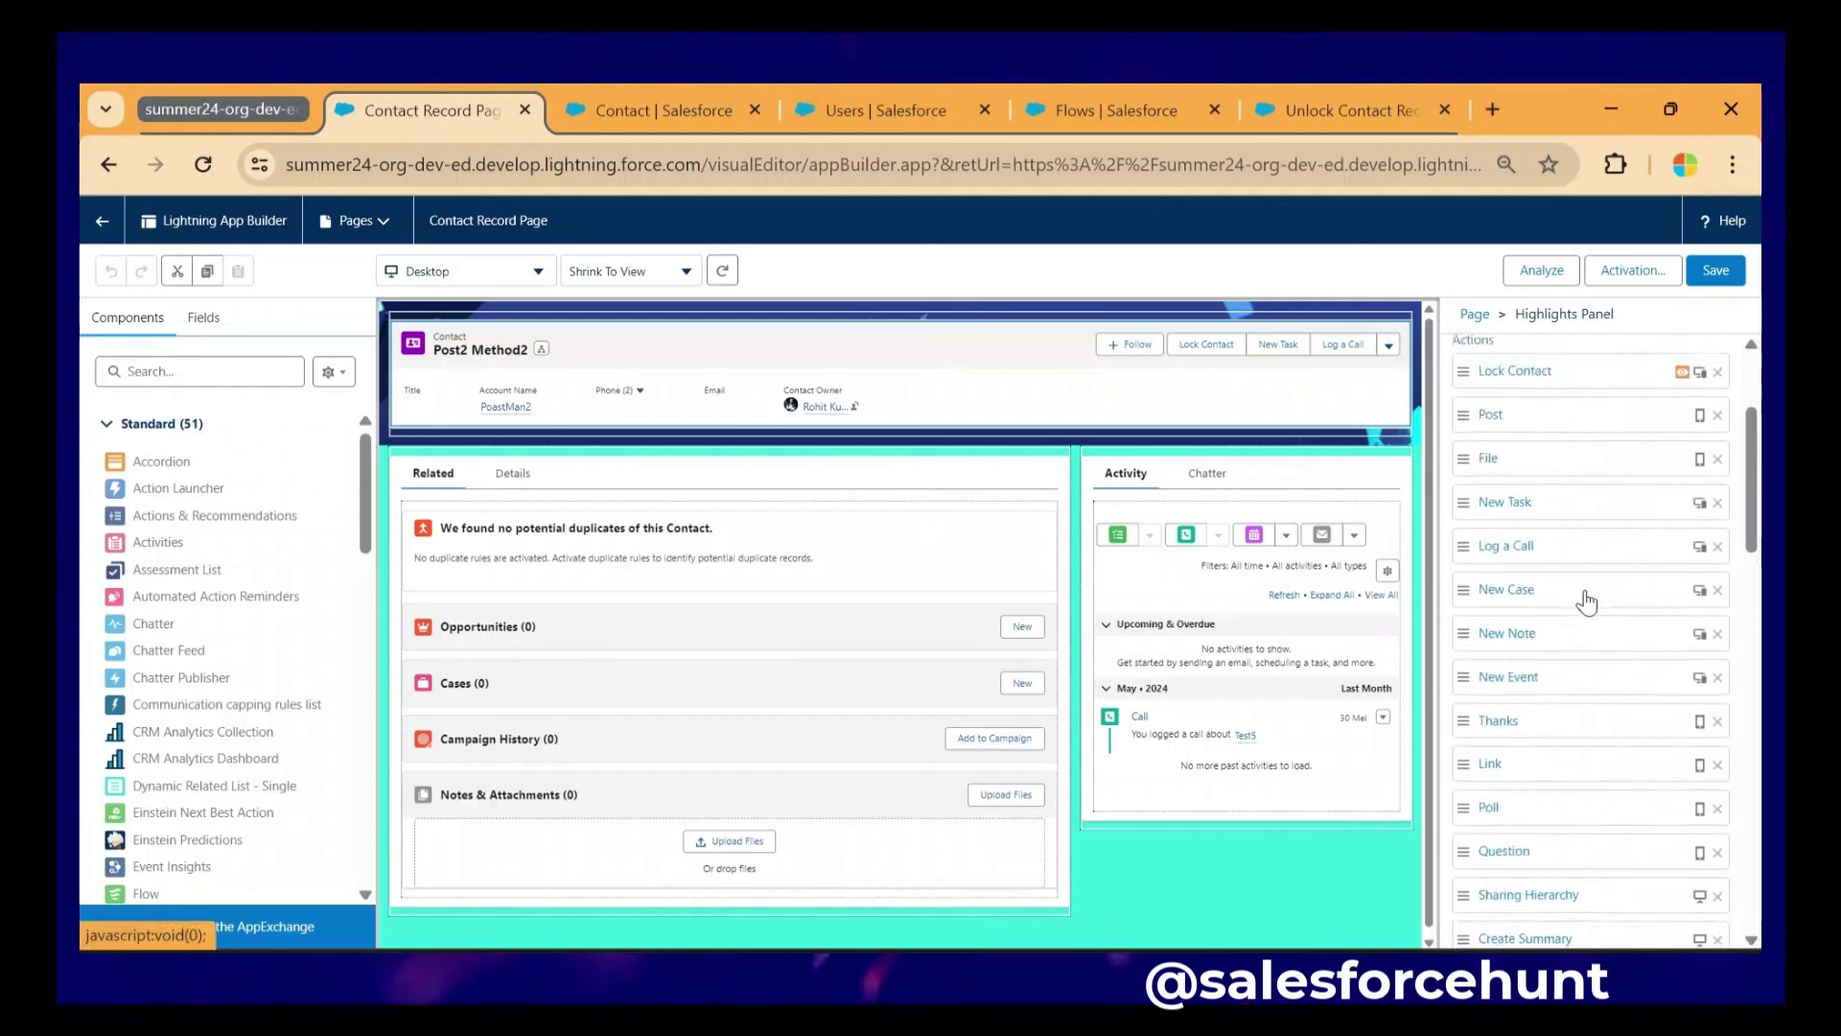
- Add a new action to the Highlights Panel and choose the Unlock Contact quick action
scroll(1533, 658, down, 10)
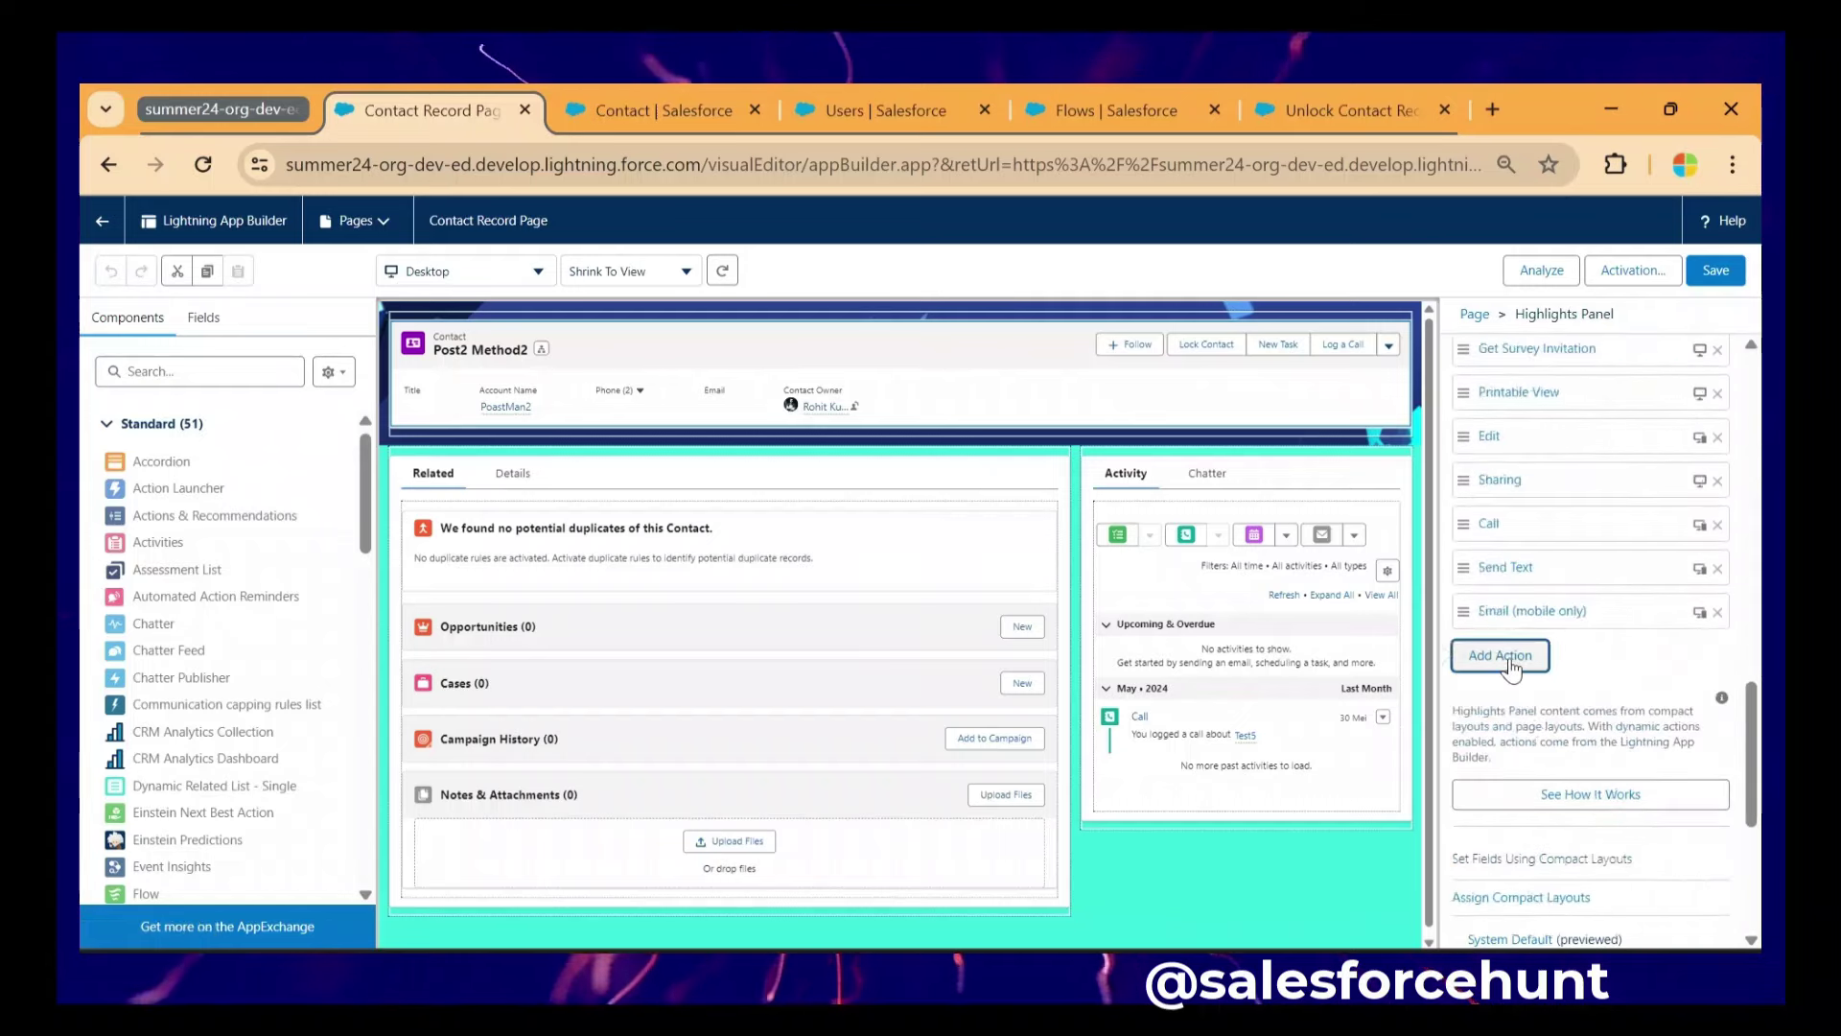
click(1507, 659)
click(1143, 588)
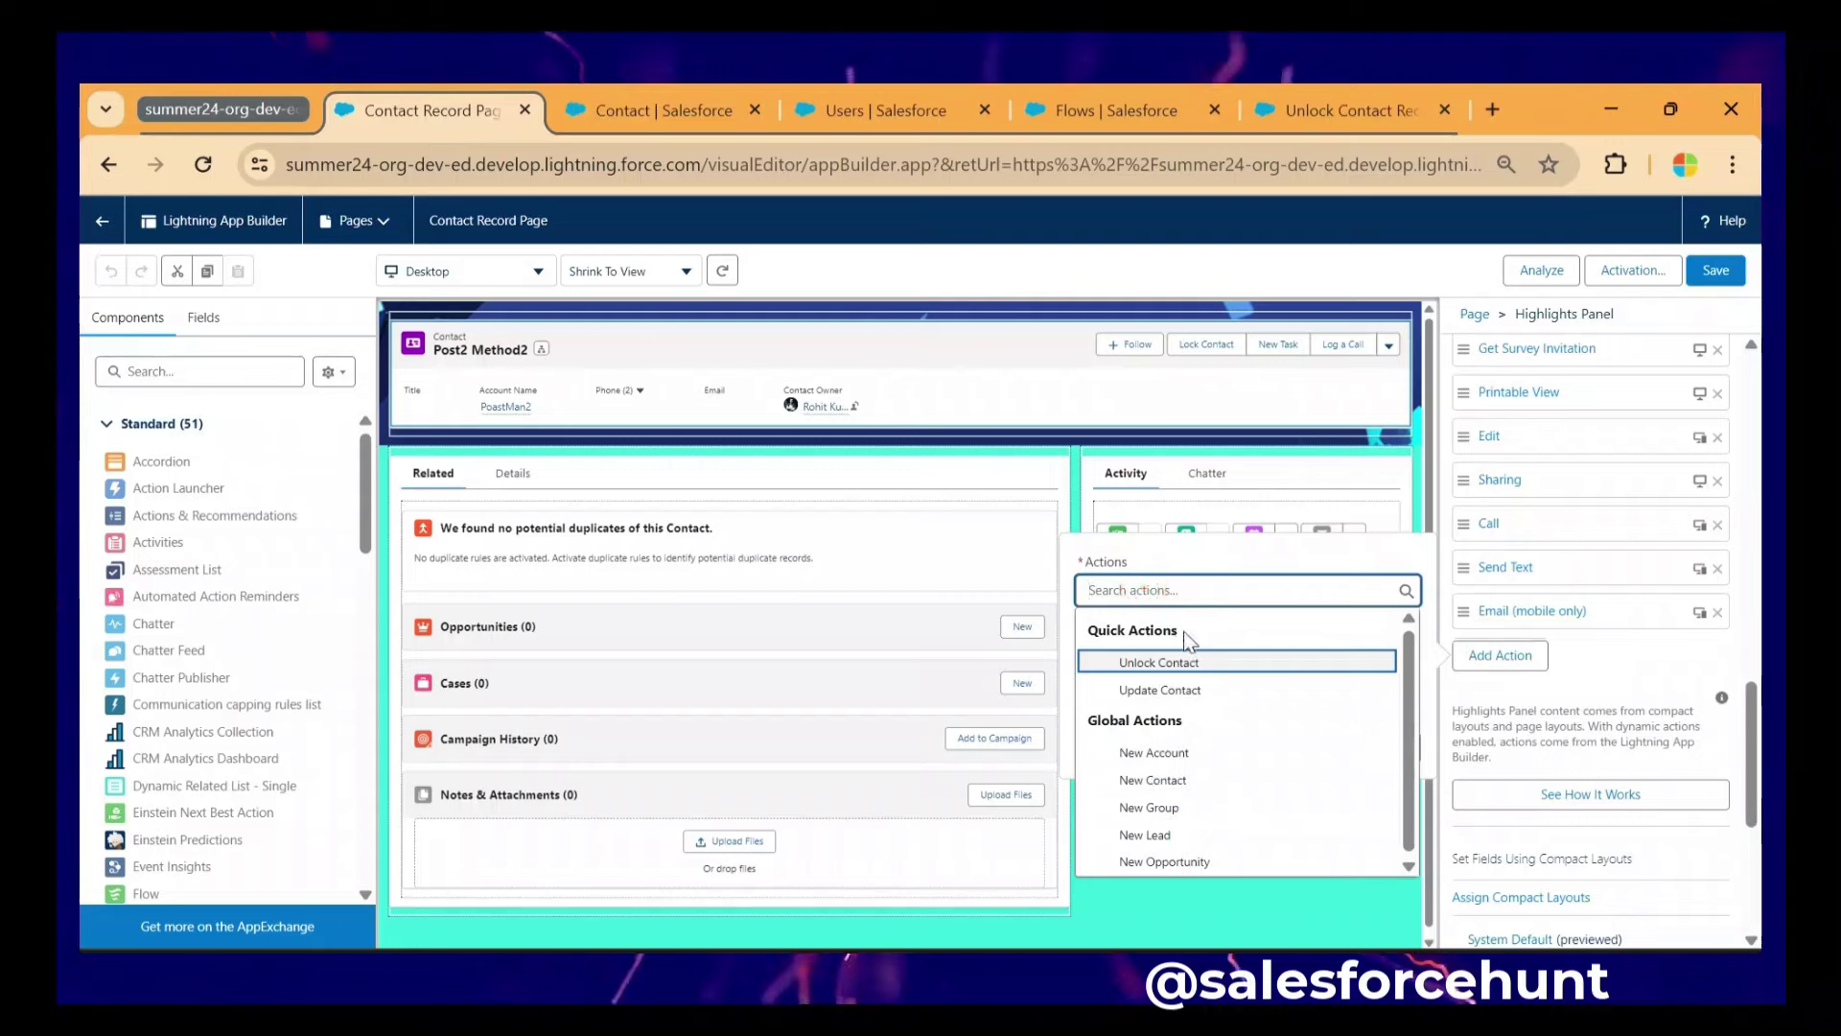
click(1224, 674)
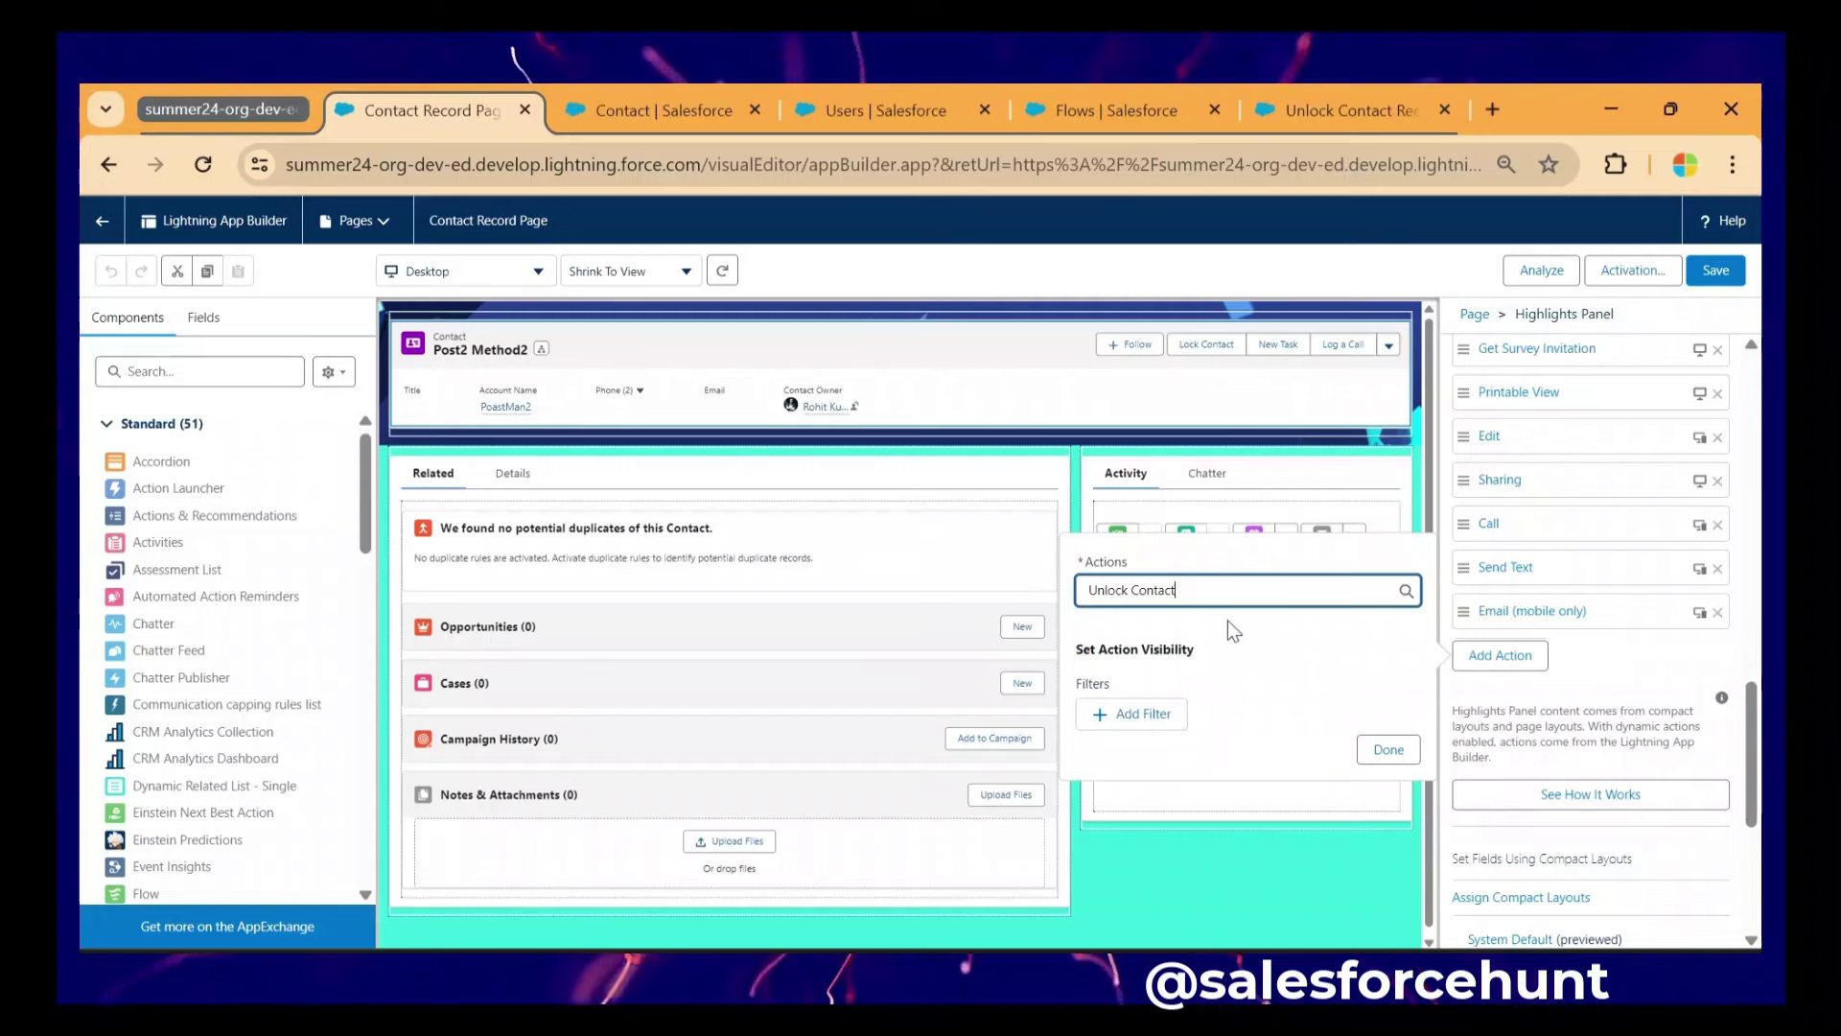
- Add an advanced visibility filter to the Unlock Contact action, using the field User > Profile > Name
click(1128, 721)
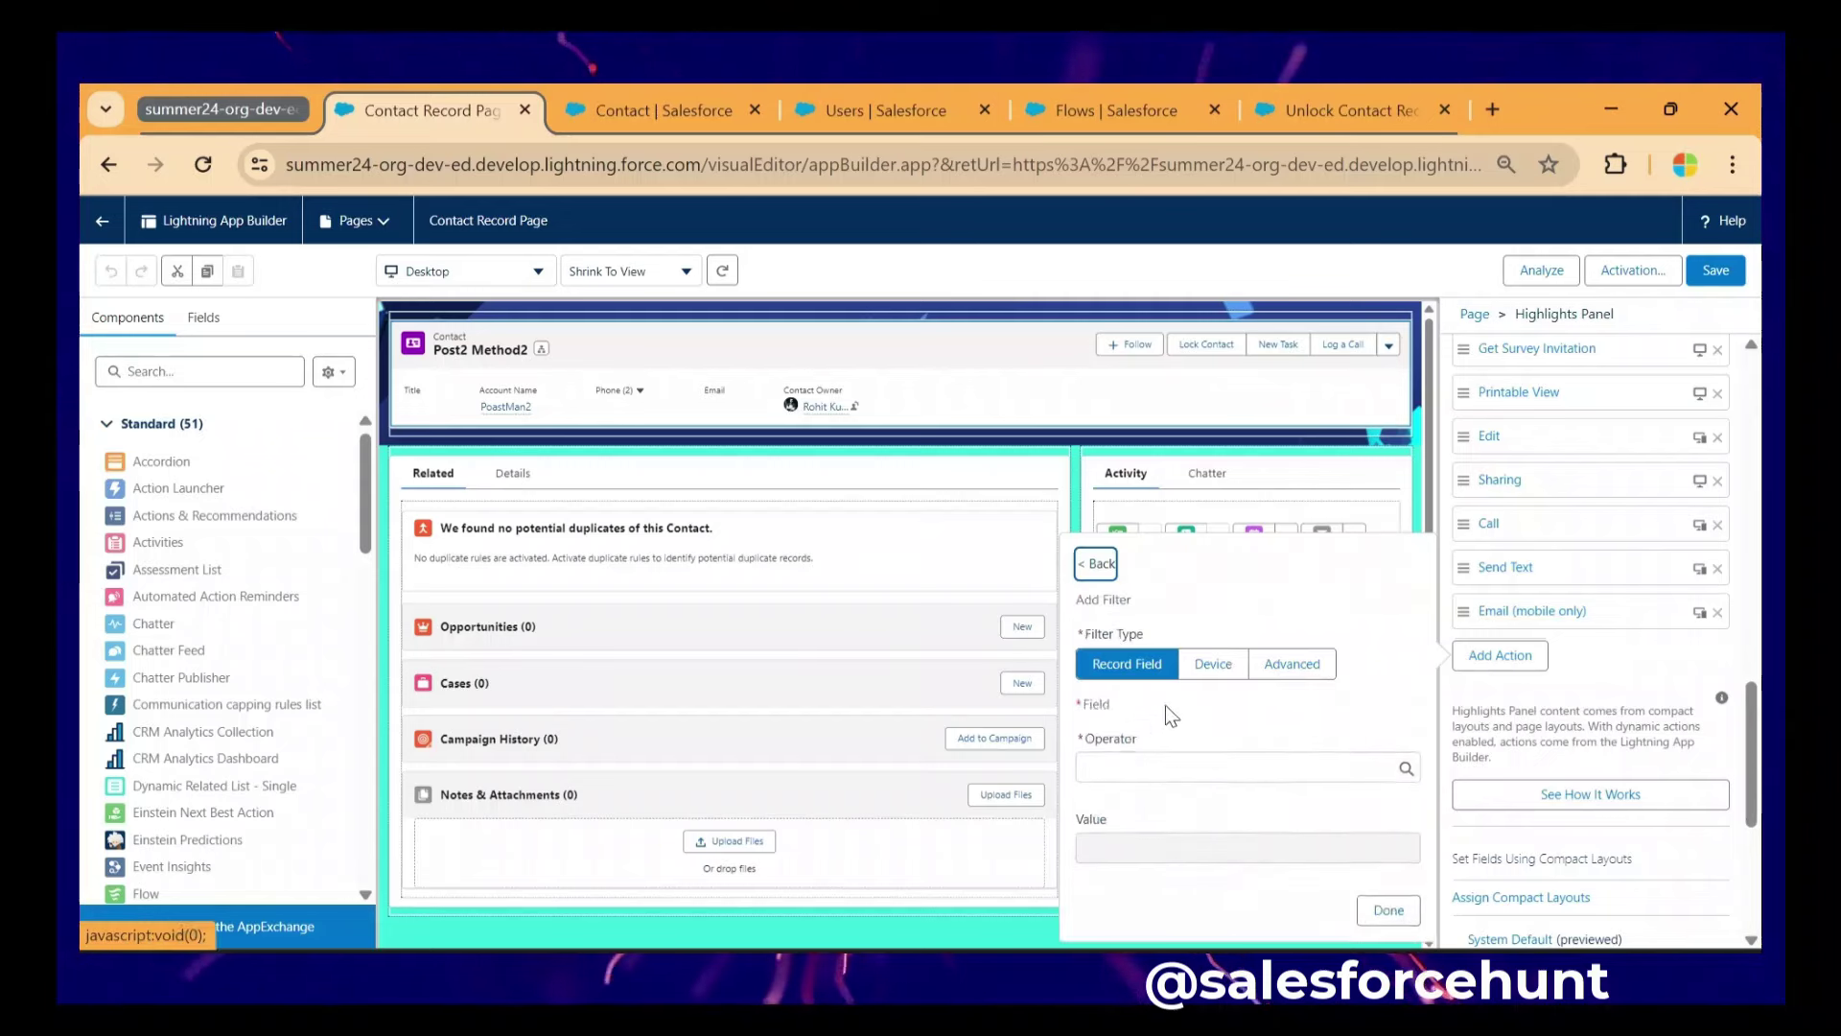
click(1294, 666)
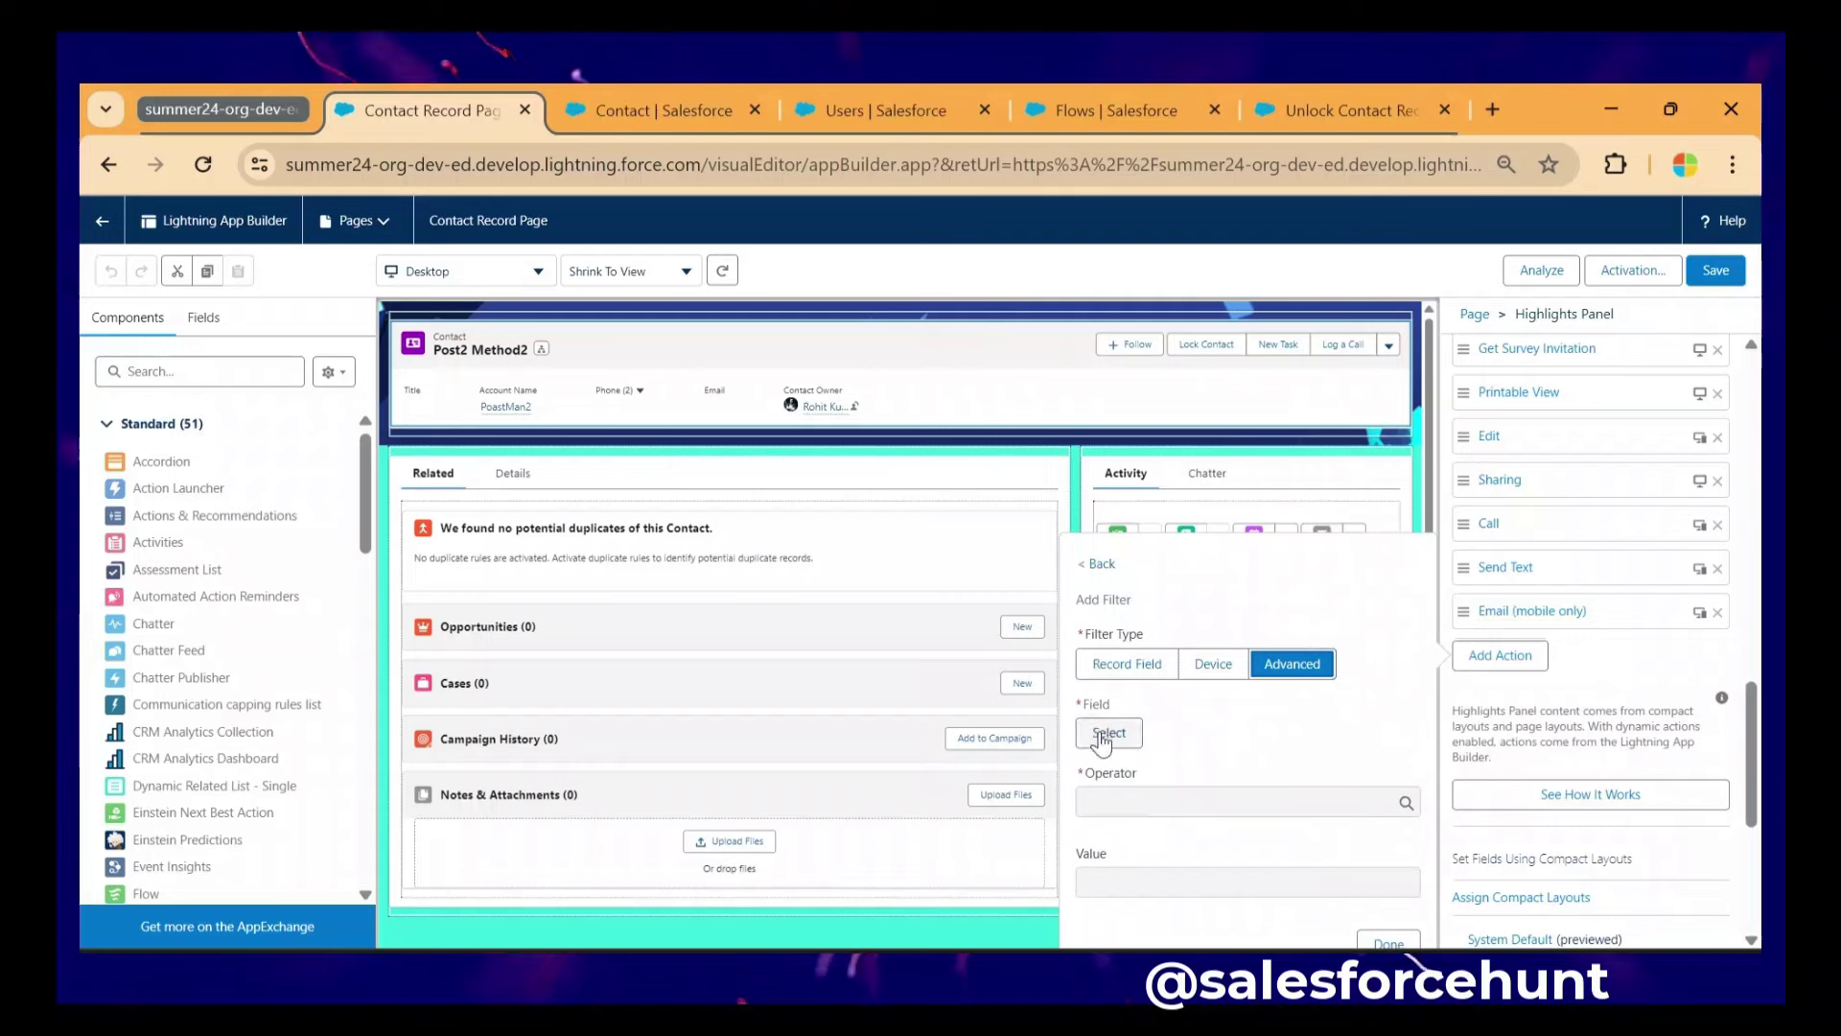
click(1109, 734)
click(760, 464)
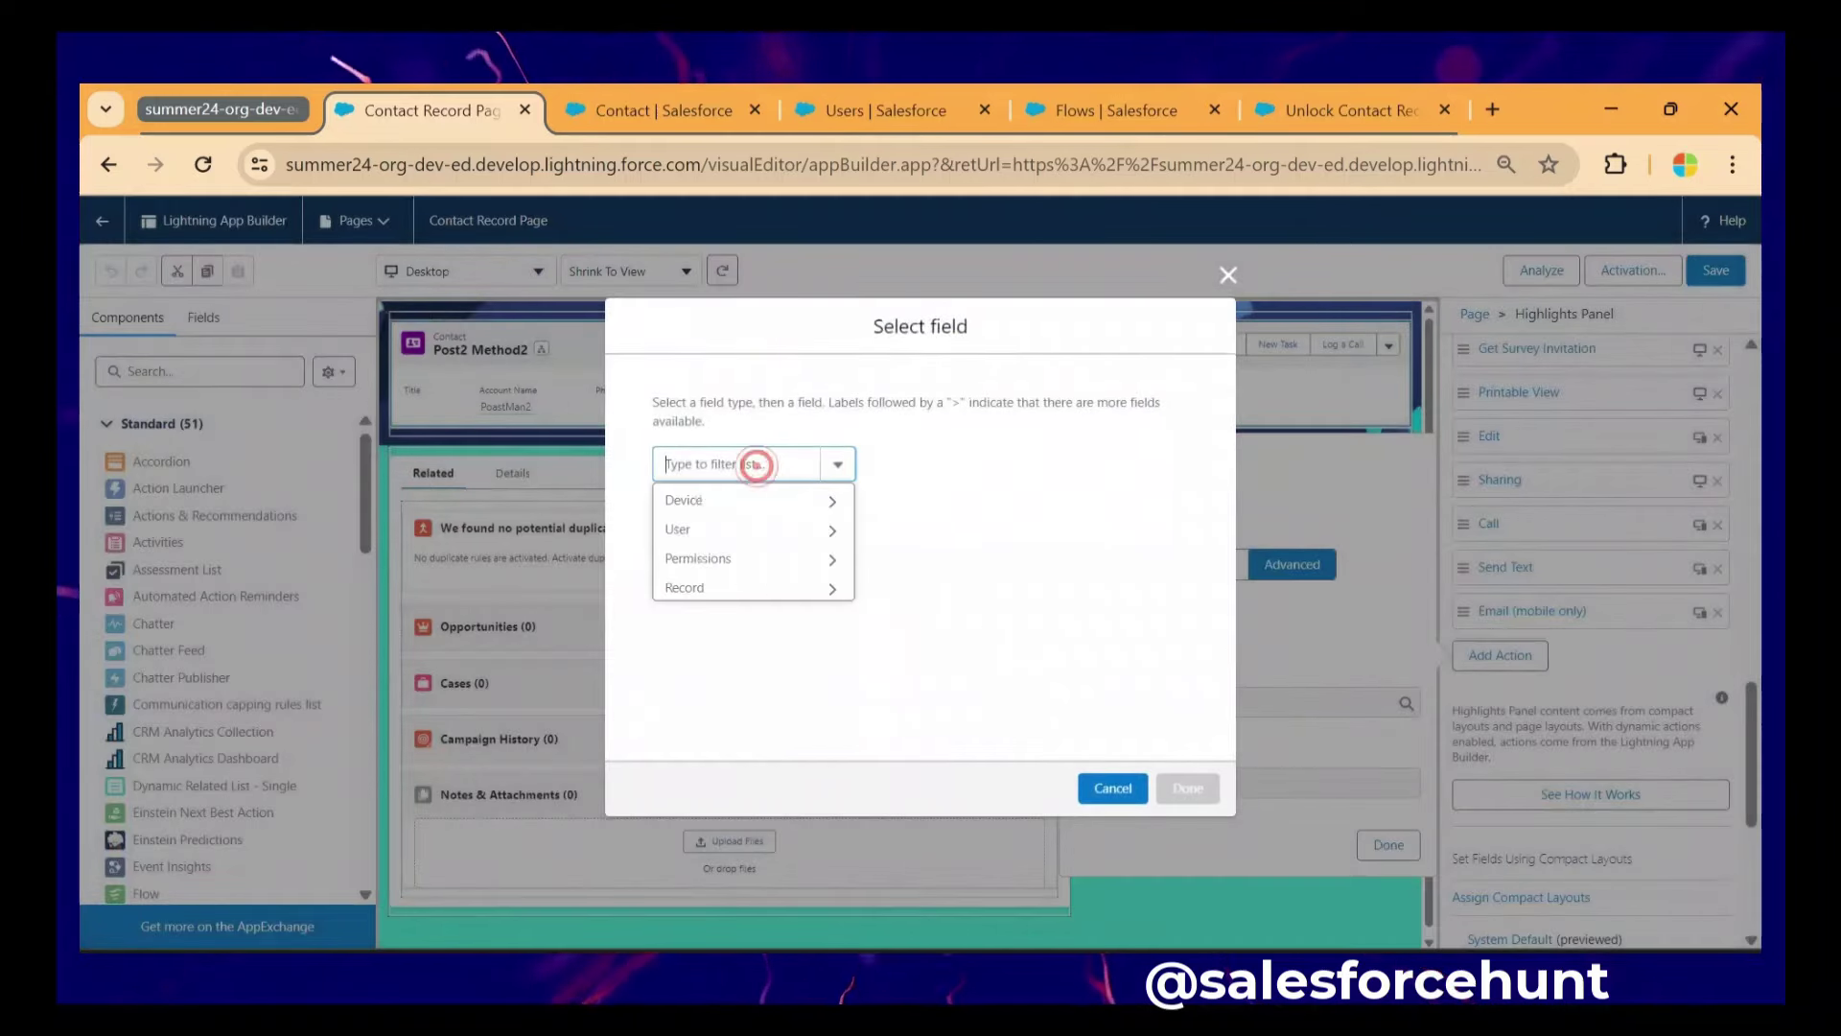
click(729, 523)
click(755, 464)
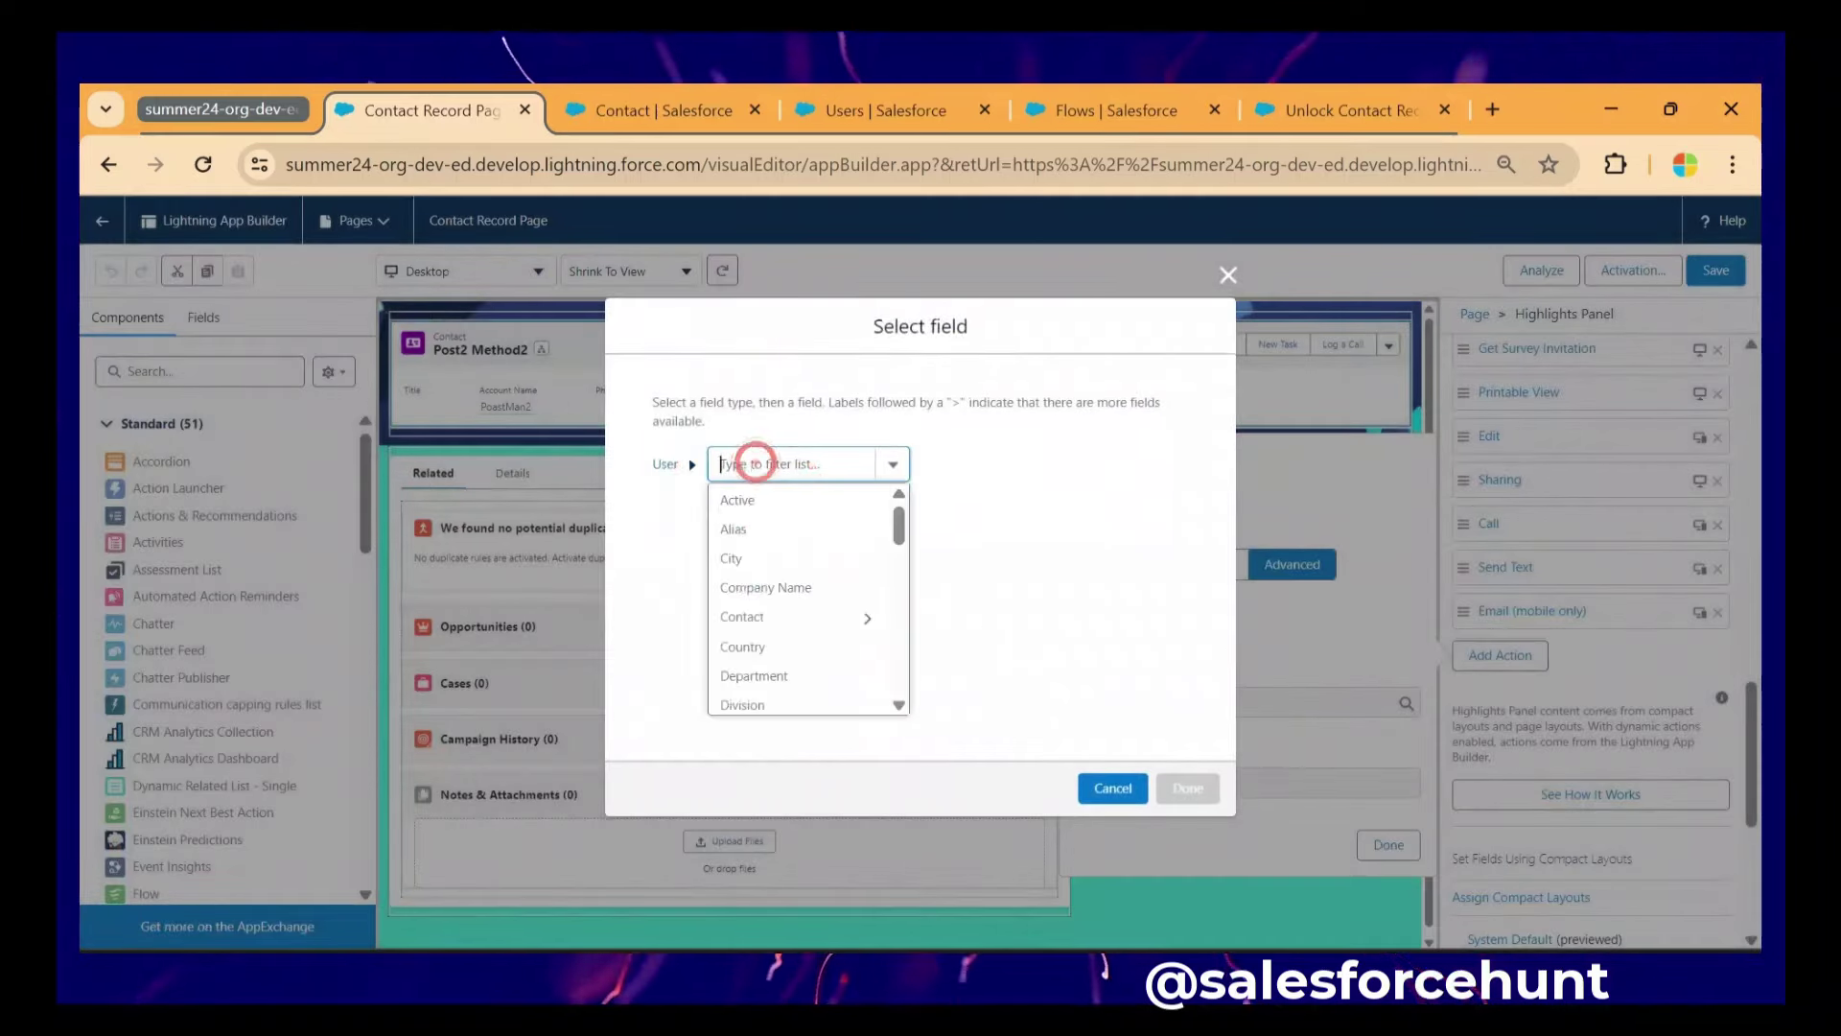
scroll(793, 642, down, 5)
scroll(789, 650, down, 5)
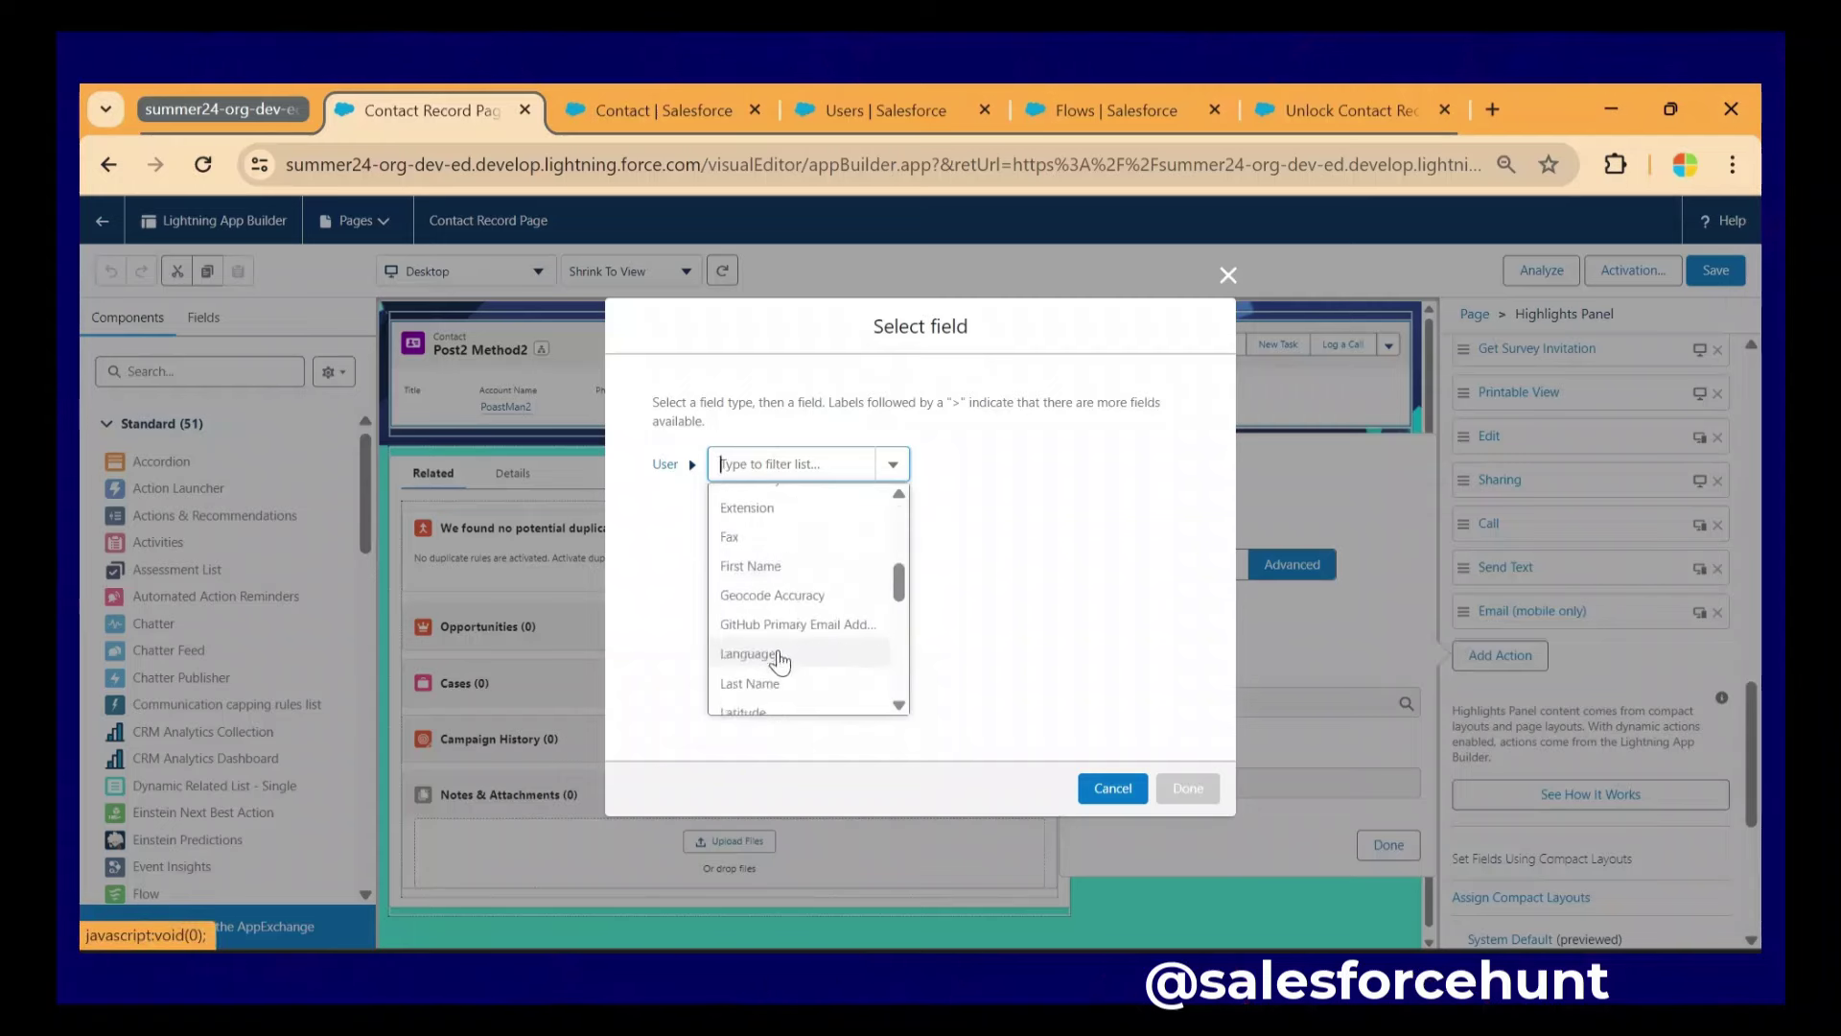
scroll(775, 657, down, 3)
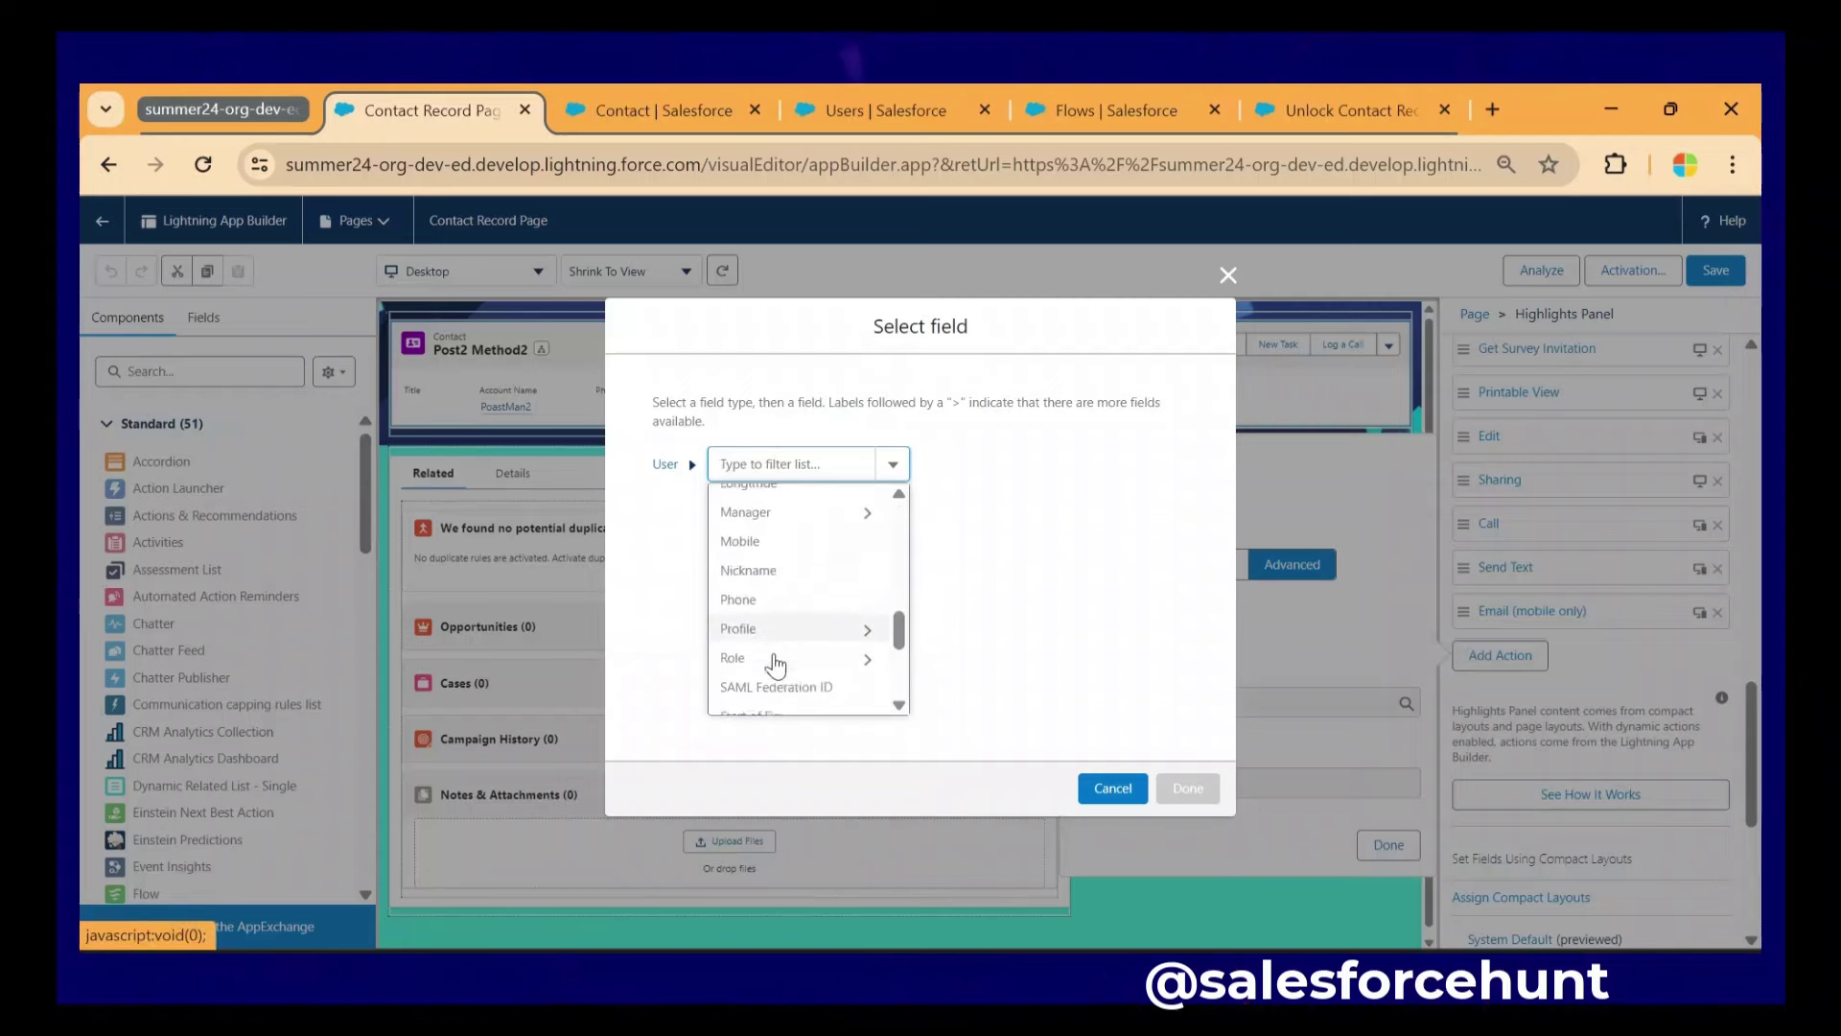
click(767, 574)
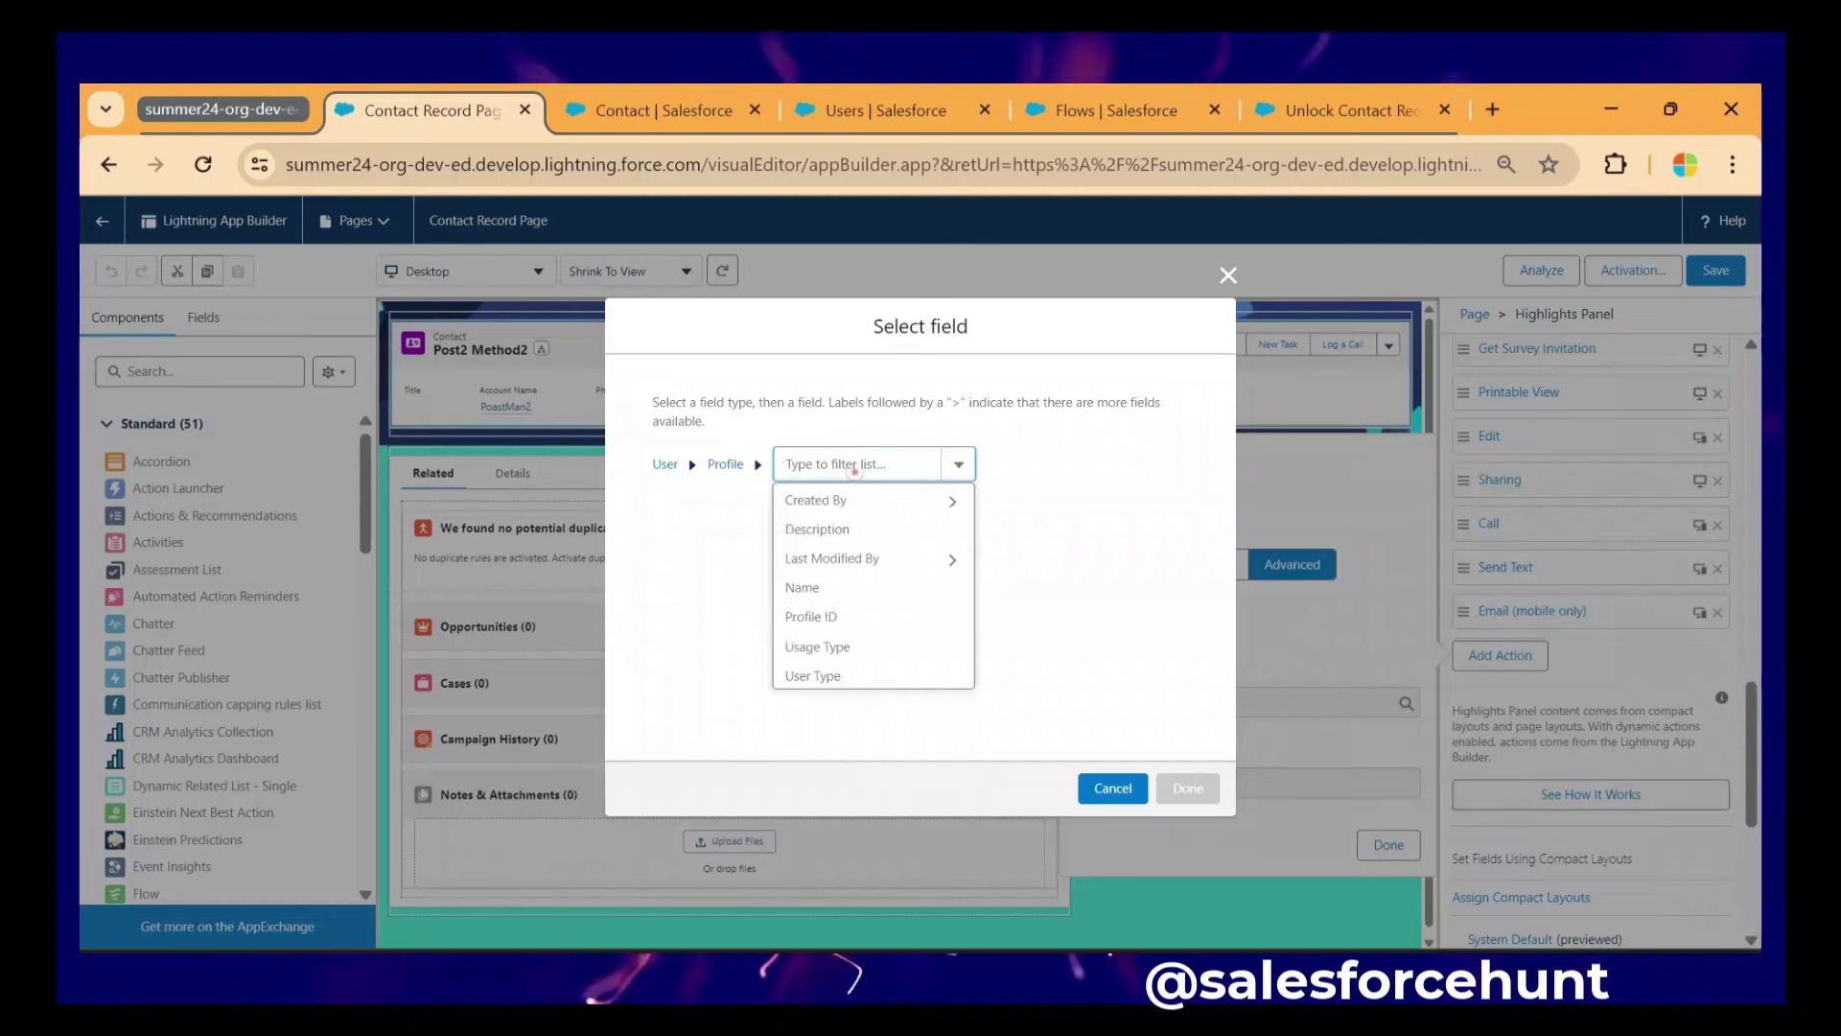
click(859, 464)
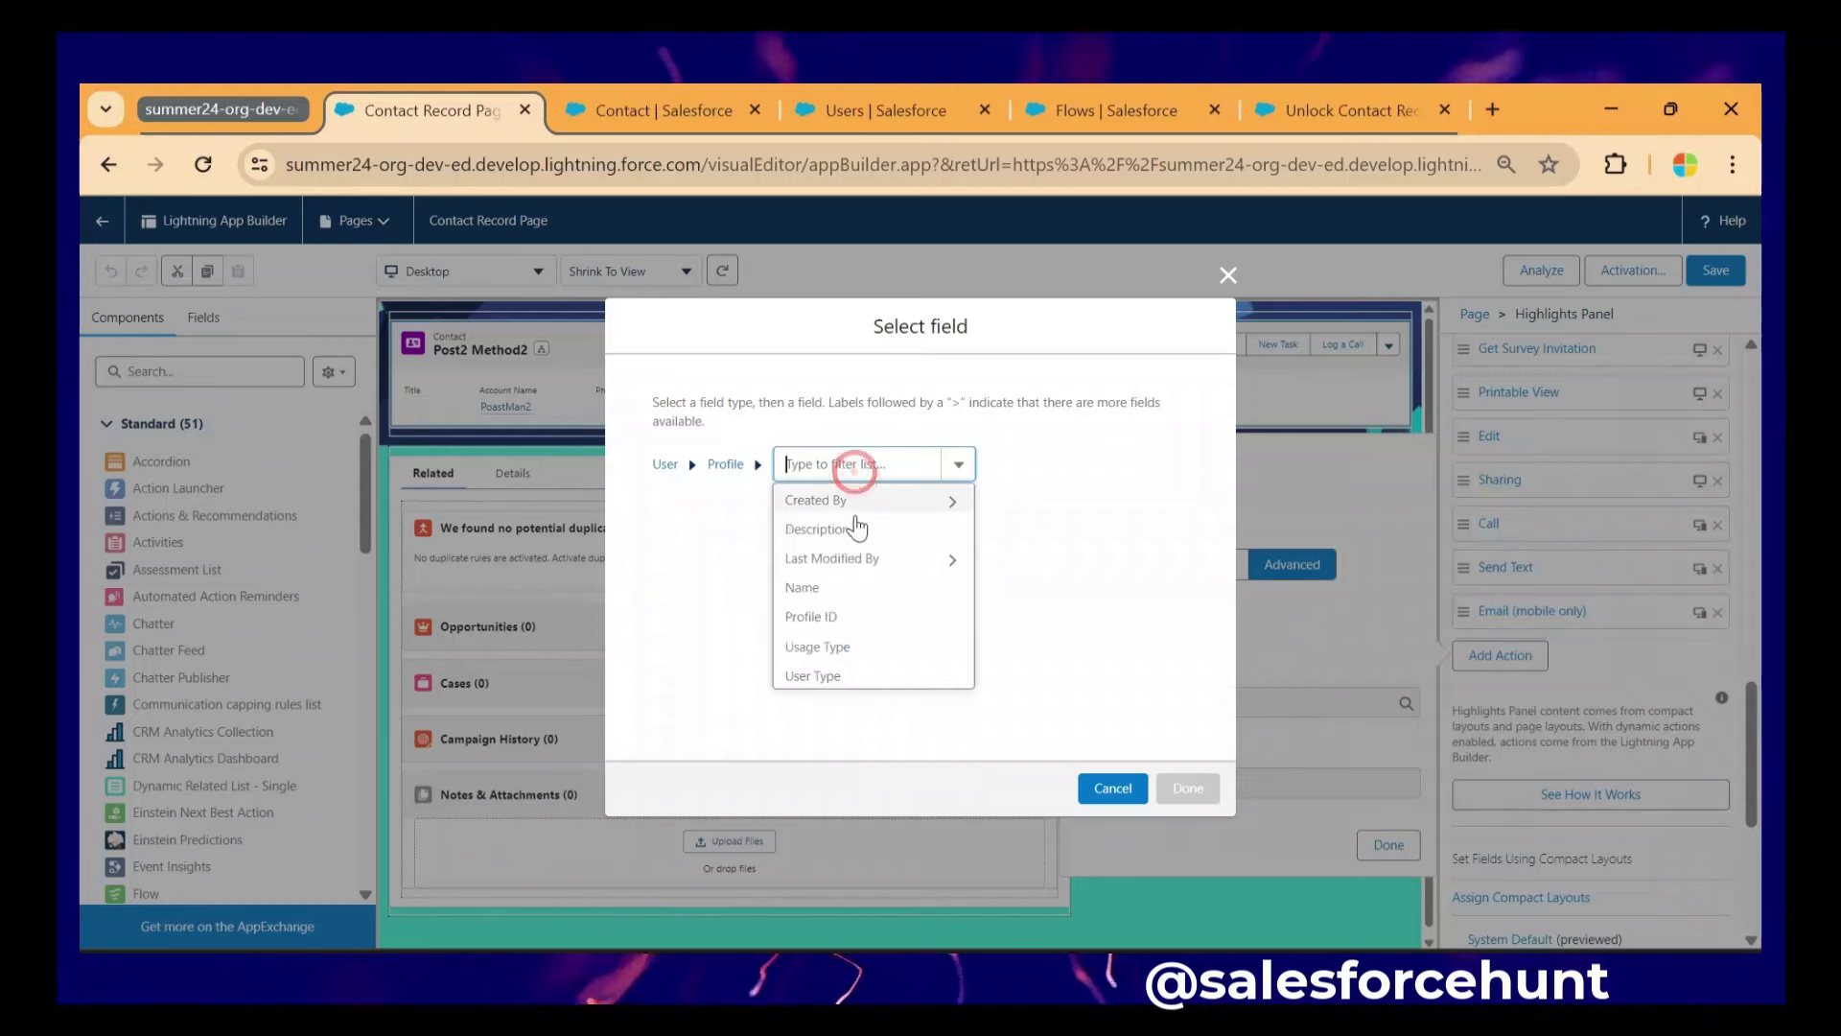
click(878, 588)
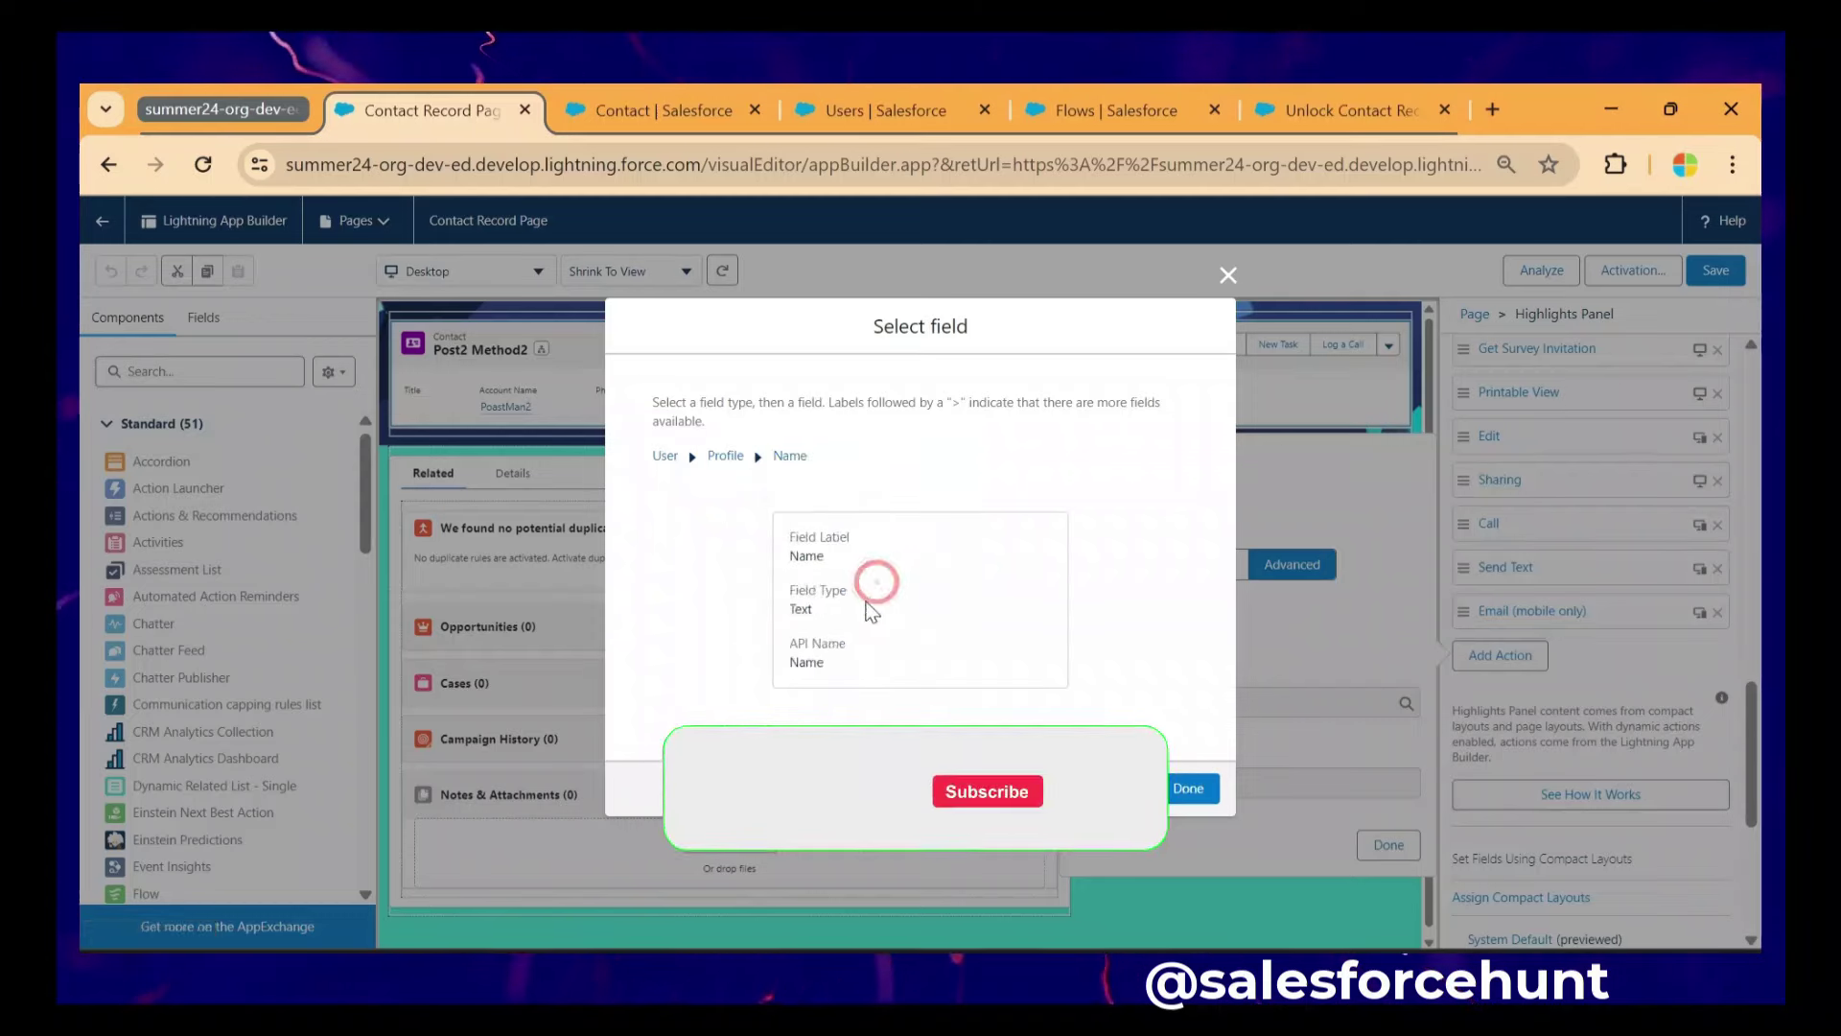
click(1187, 787)
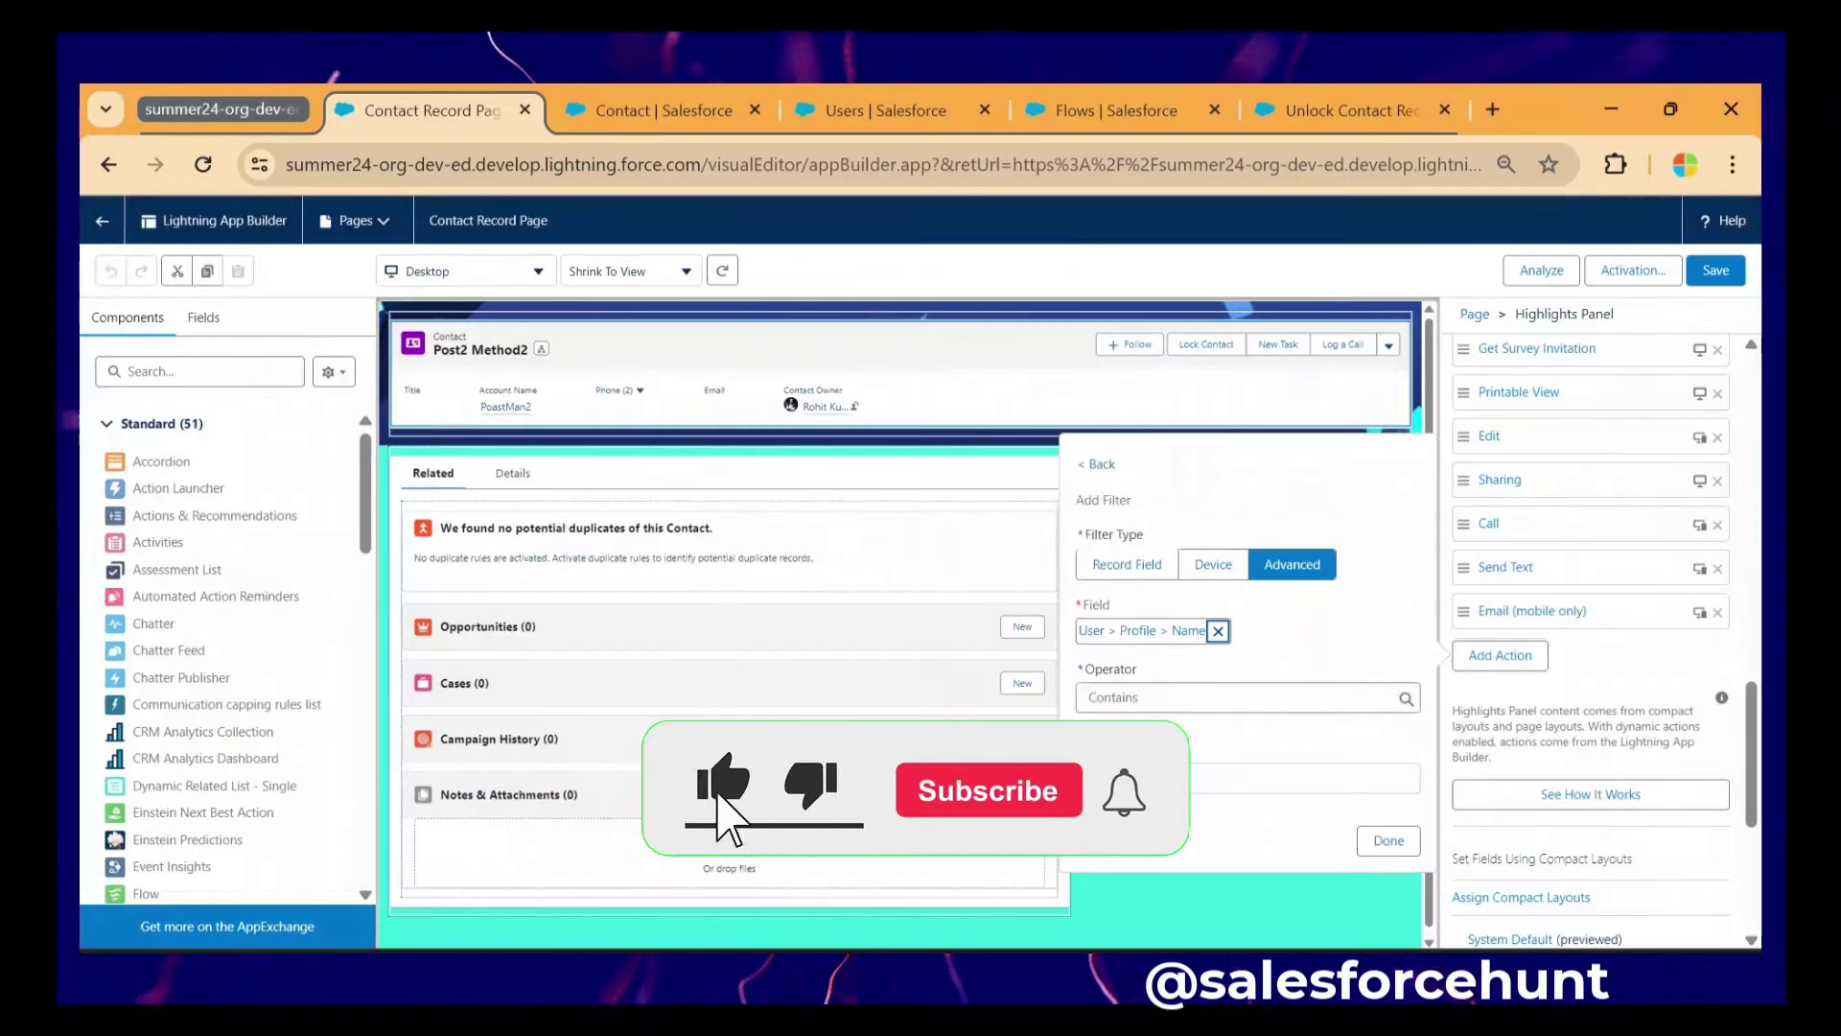
- Set the filter to Equal System Administrator, copying the profile name from the Users list, and finish adding the Unlock Contact action
click(1122, 697)
text(Equal)
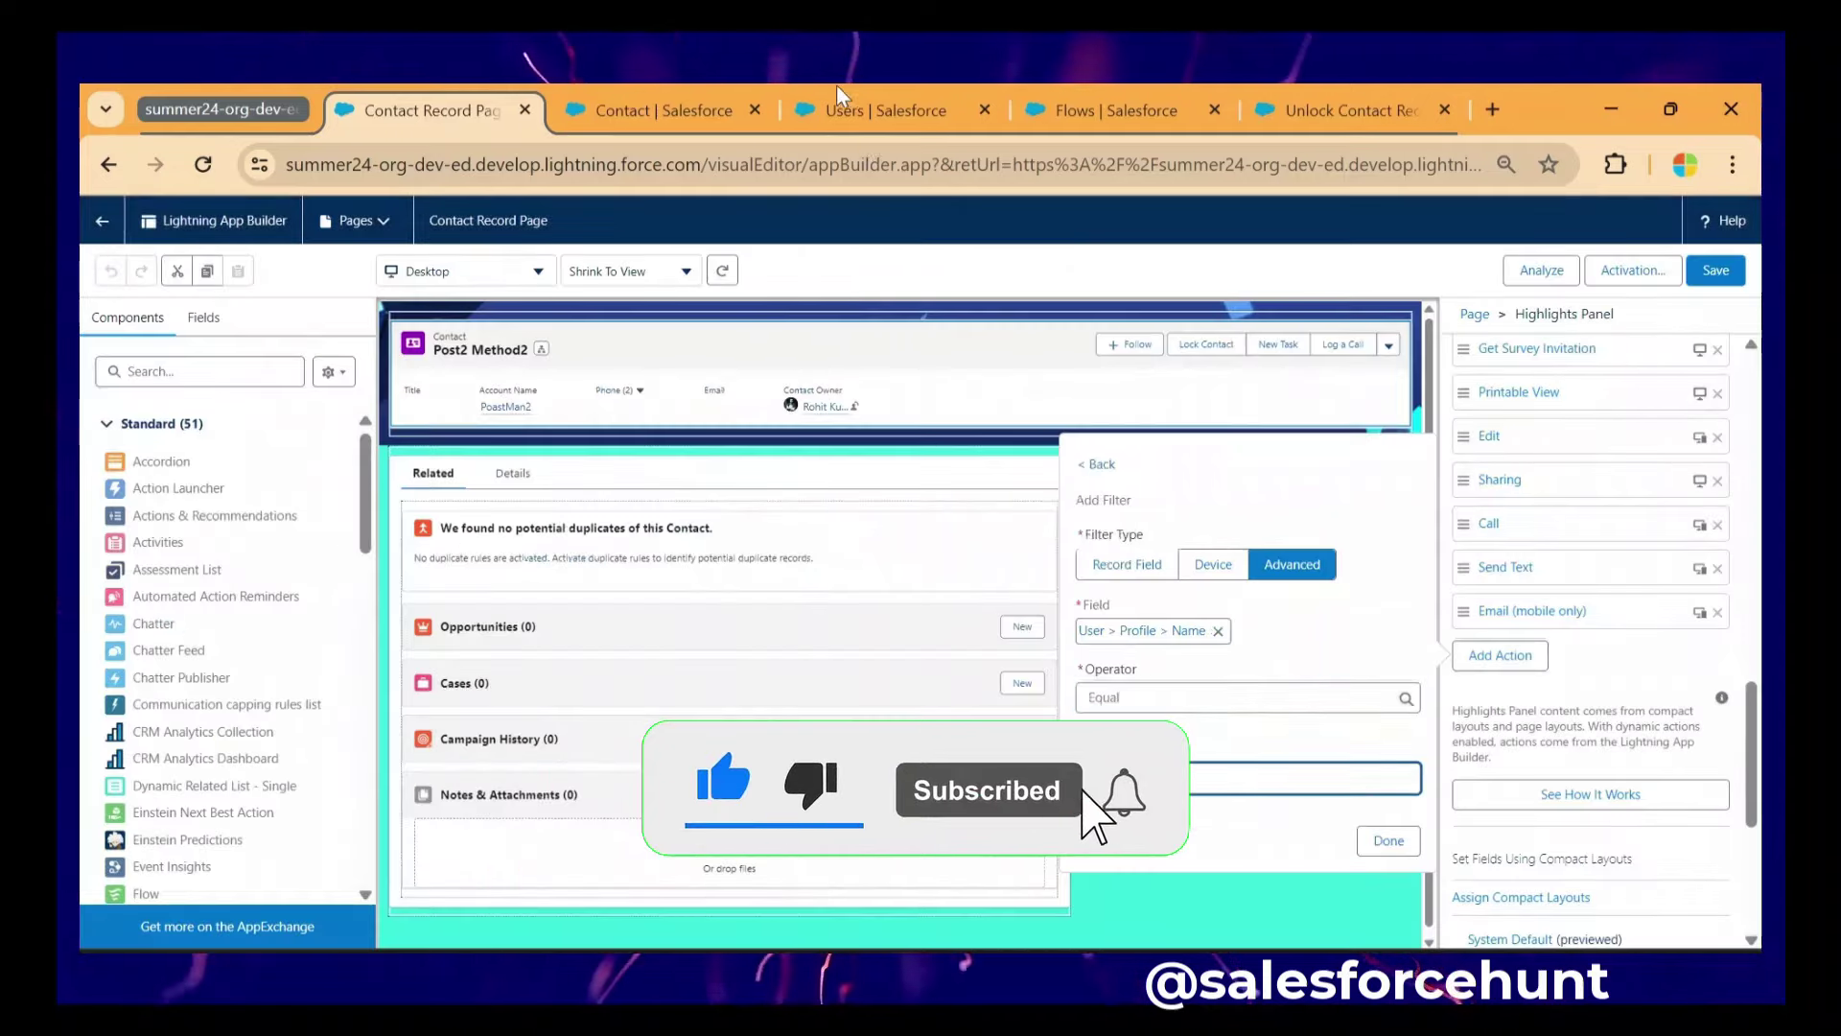
click(852, 114)
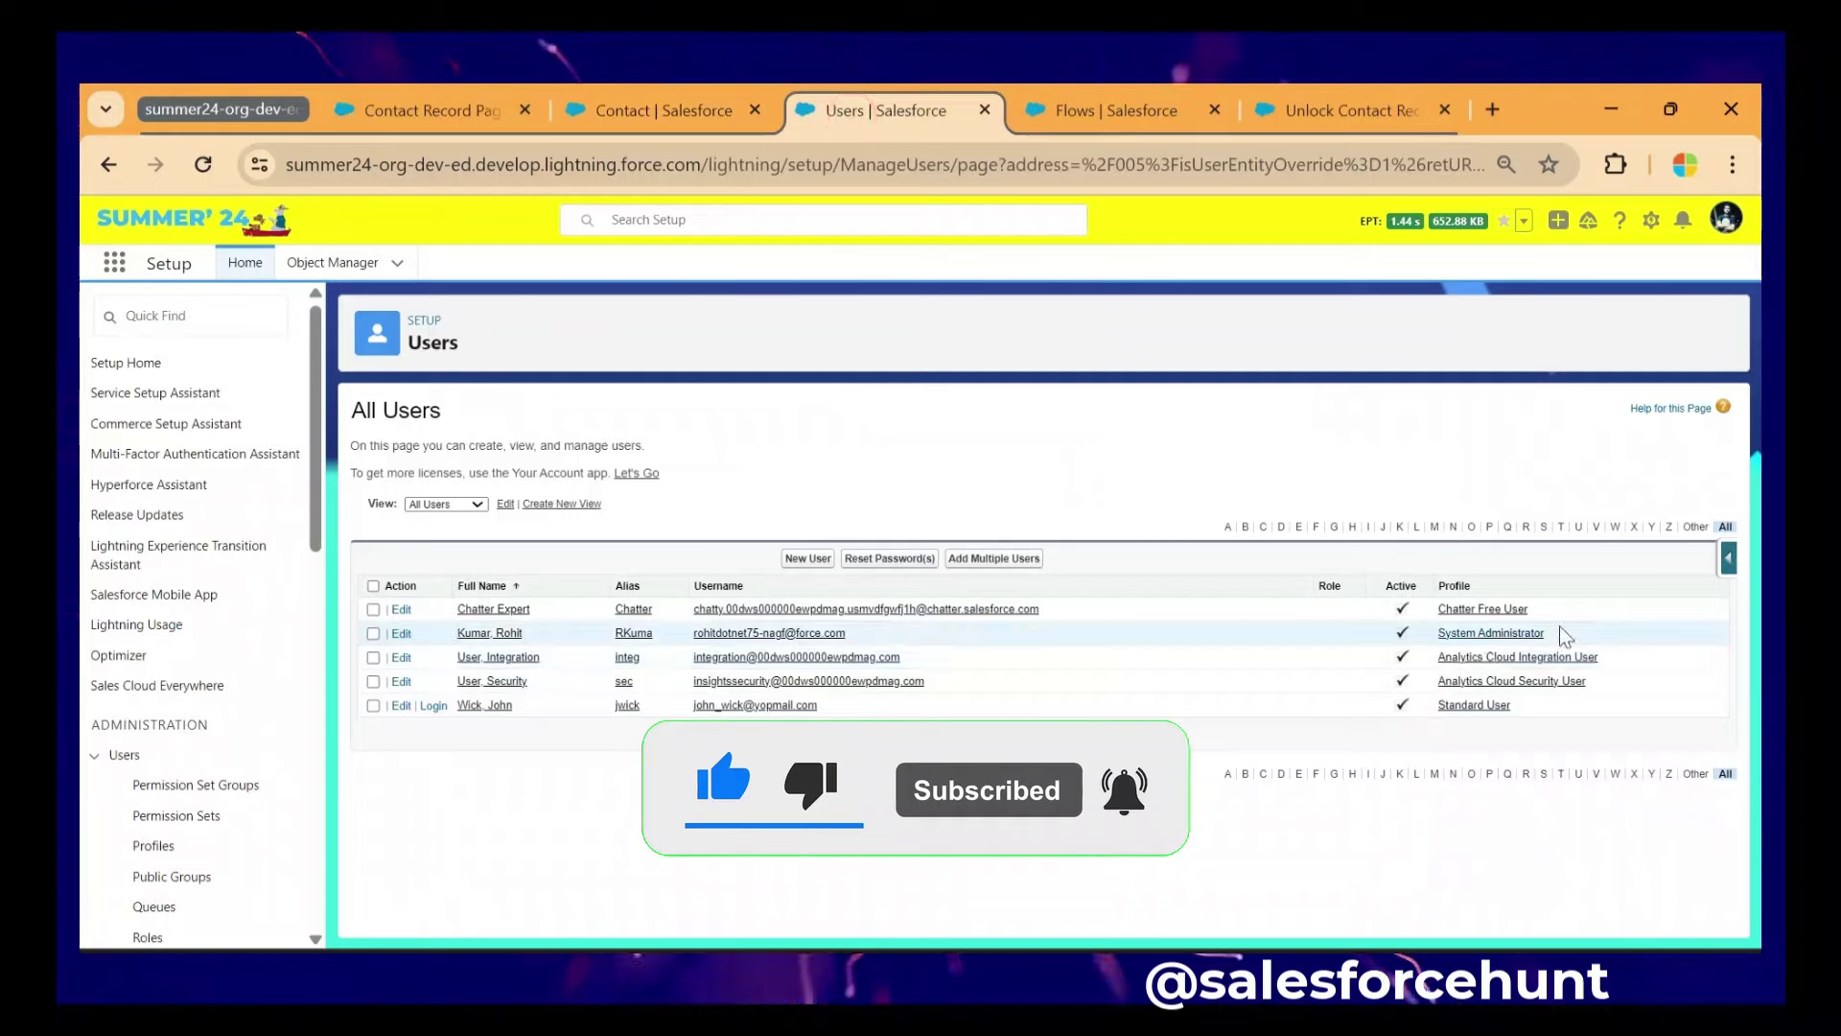
drag(1551, 634, 1441, 641)
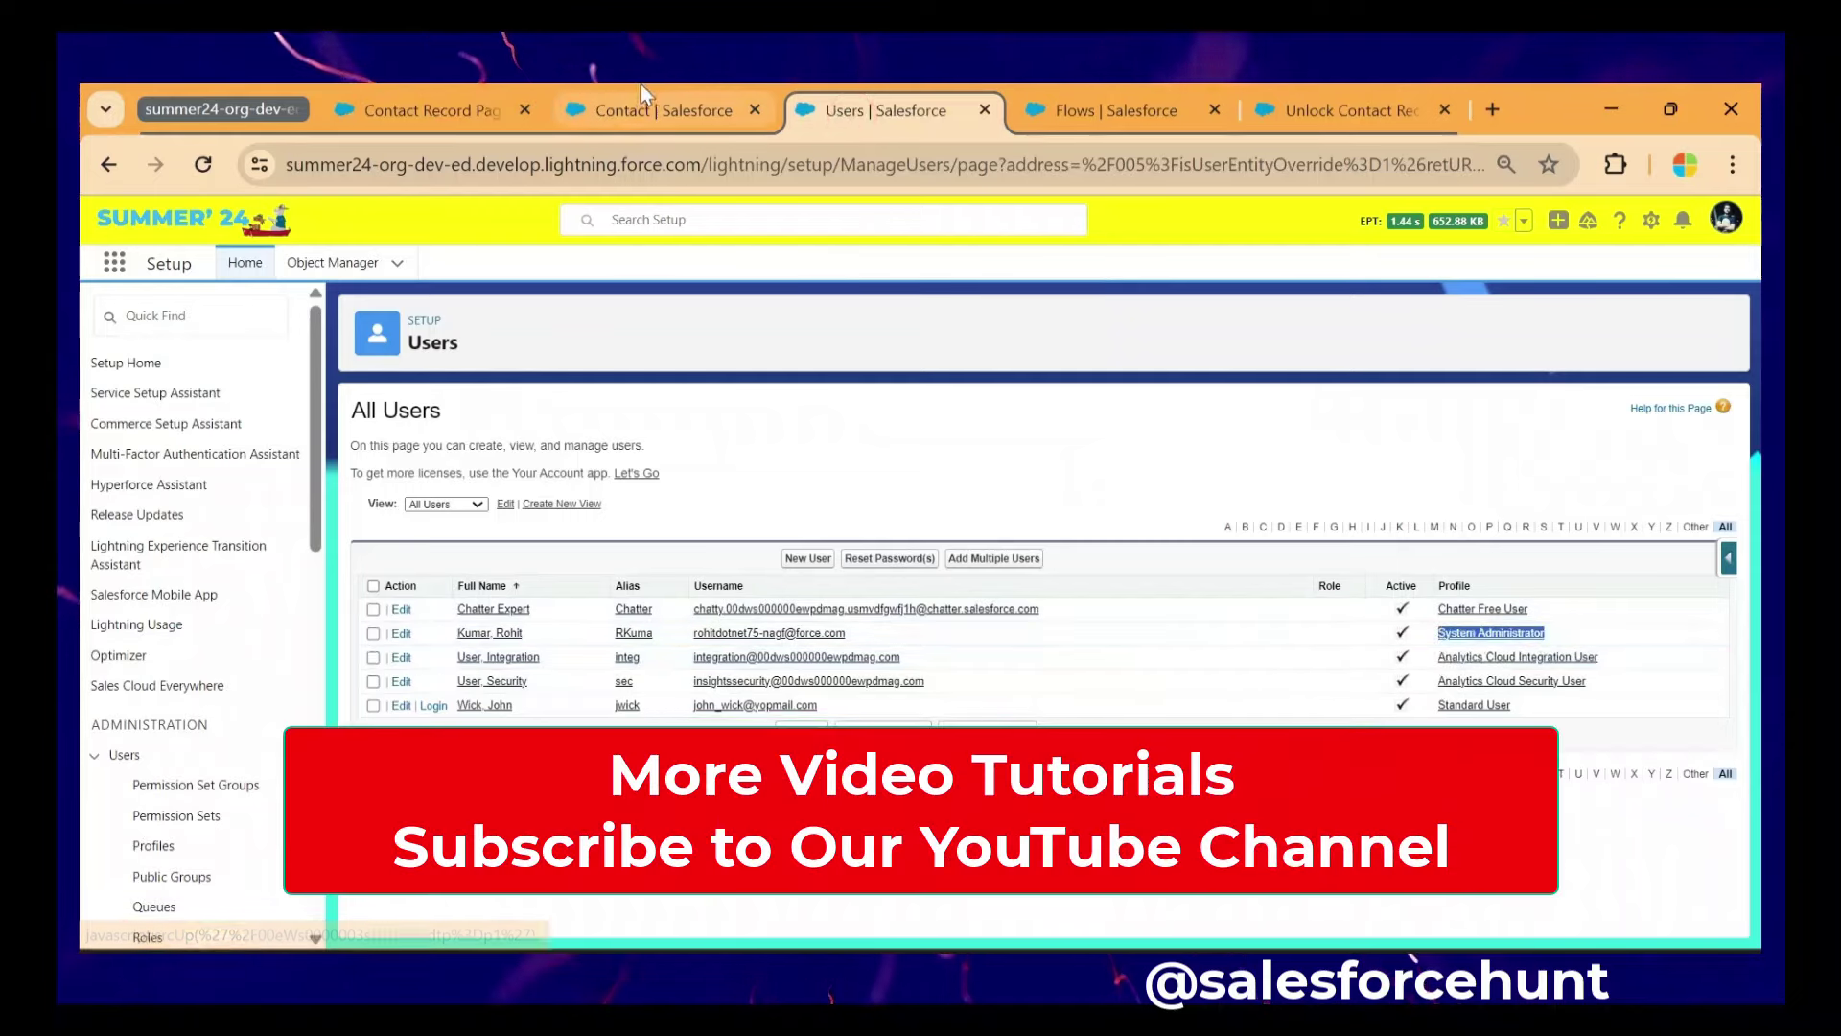
click(629, 113)
click(459, 110)
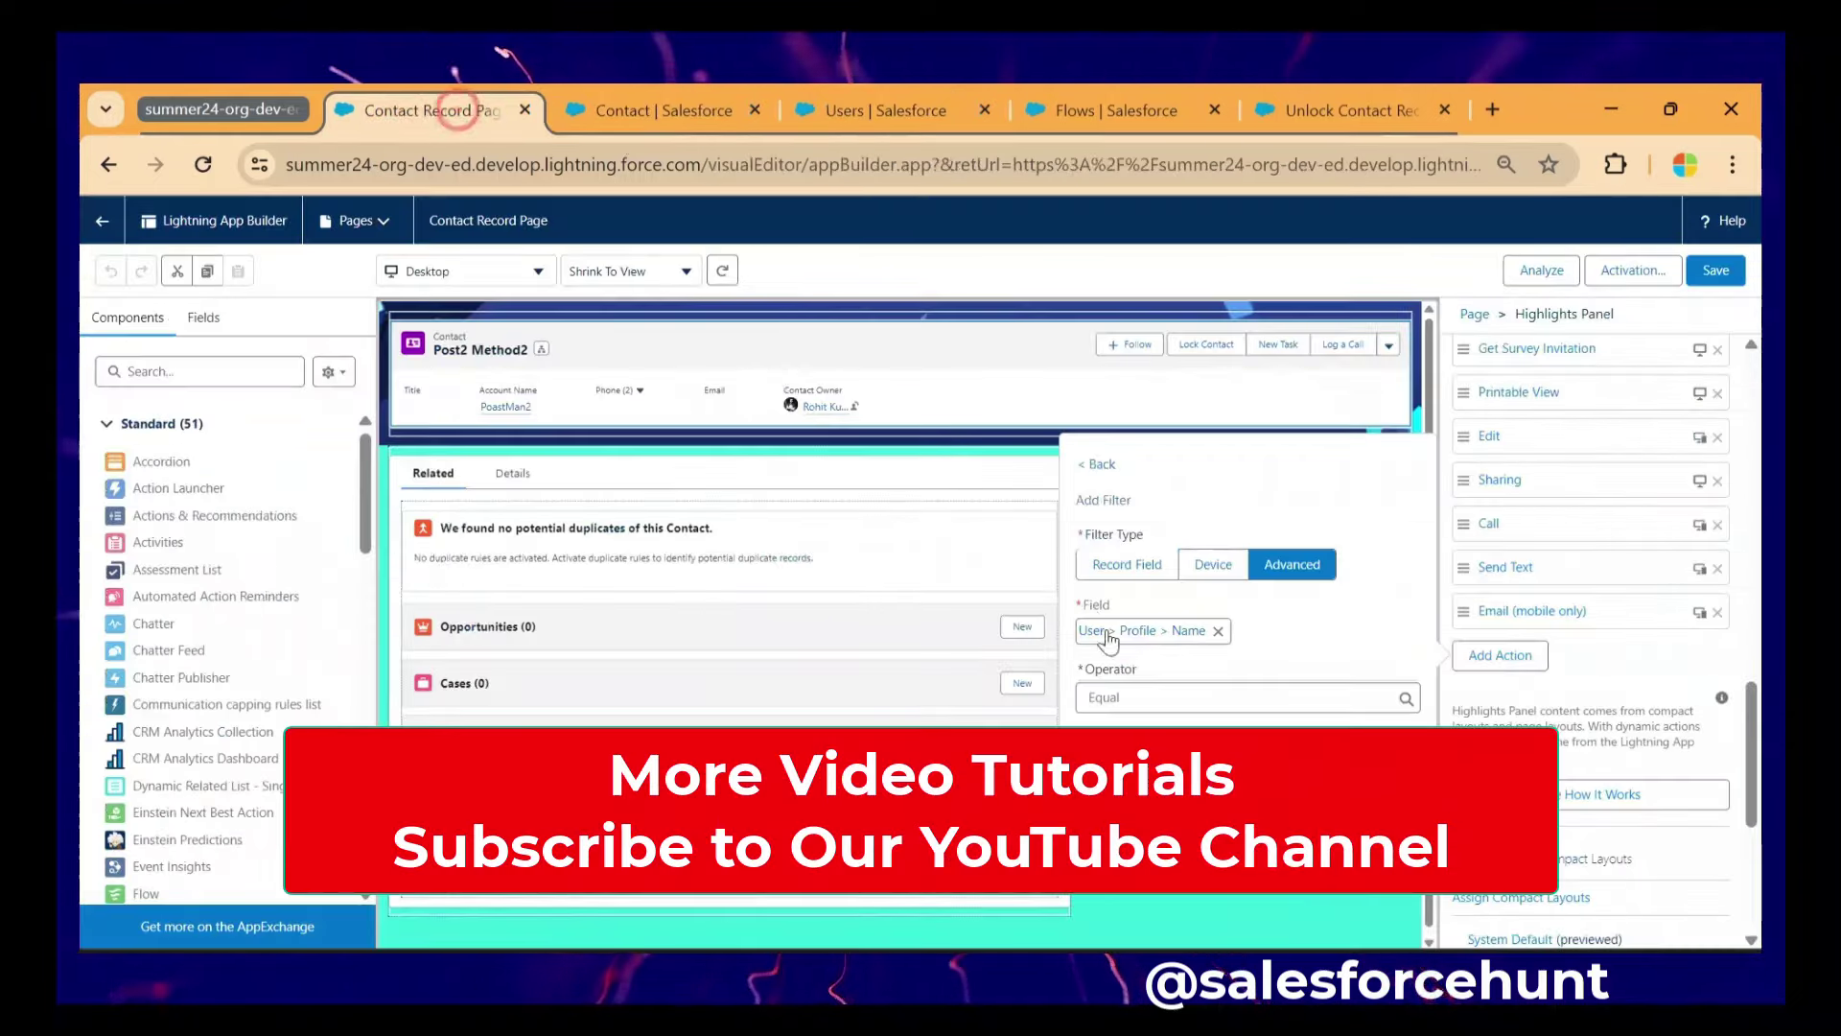
key(Return)
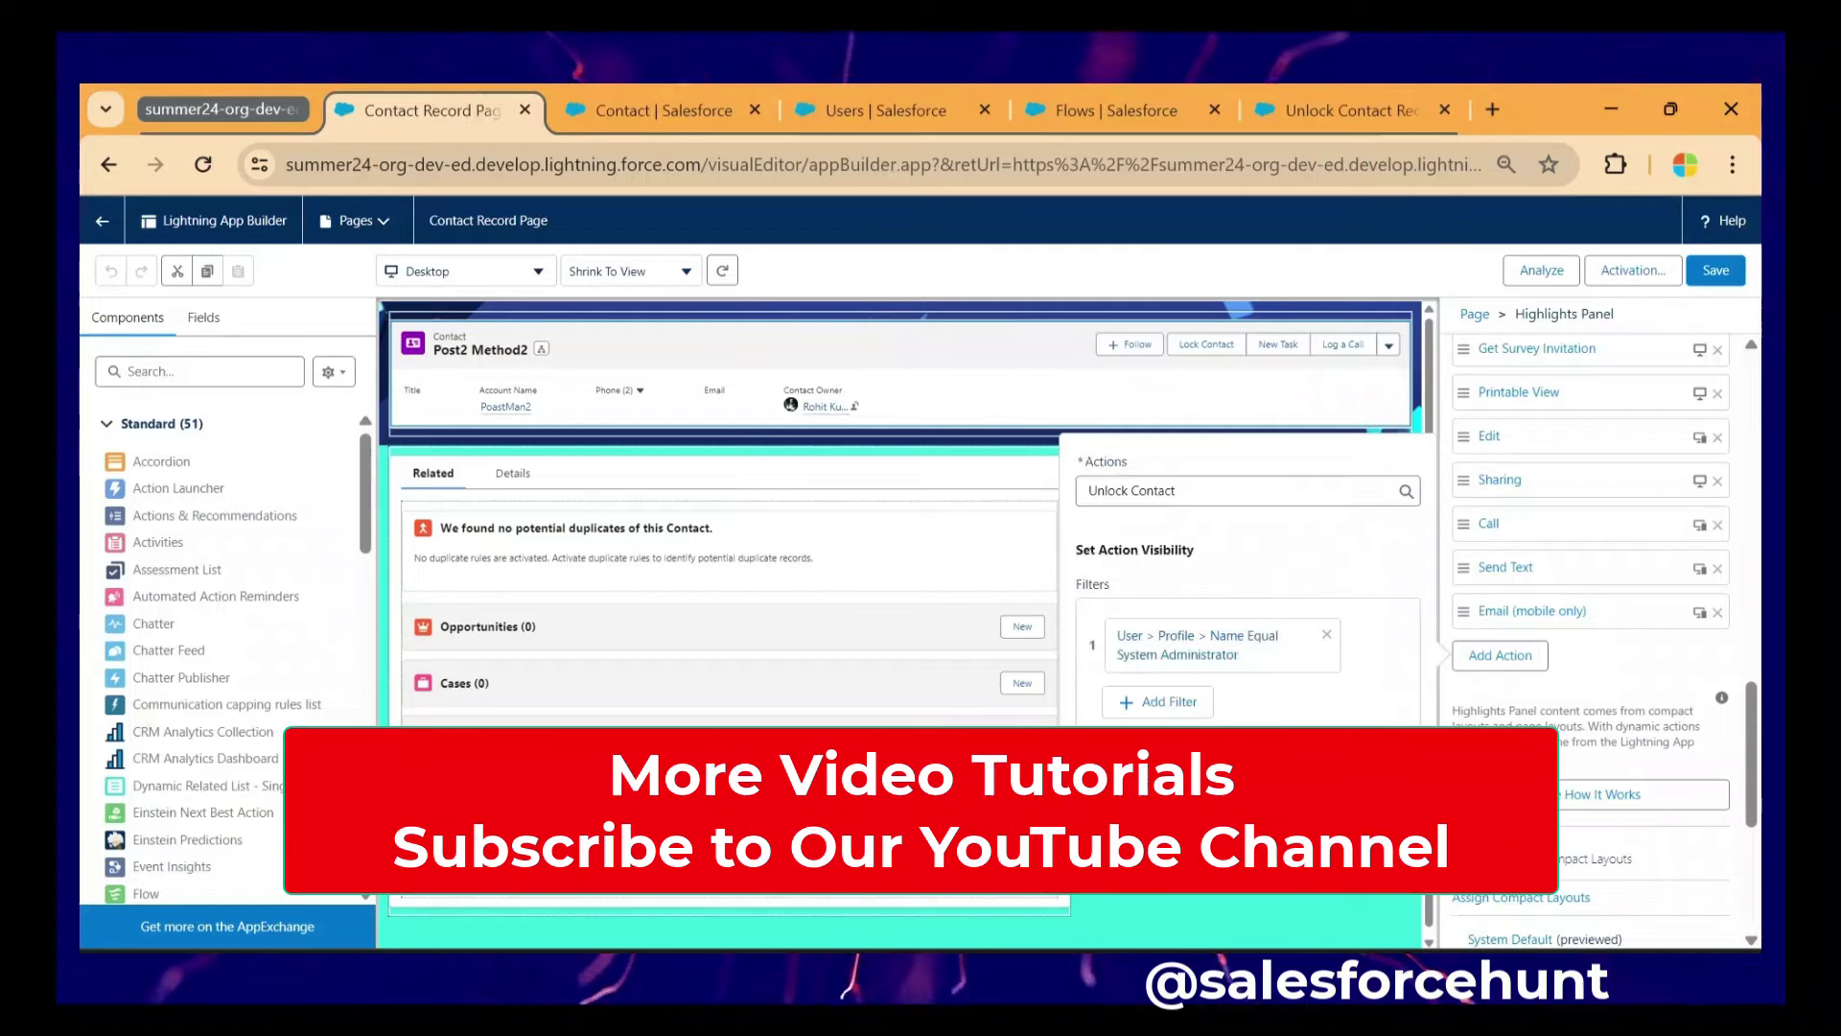
key(Escape)
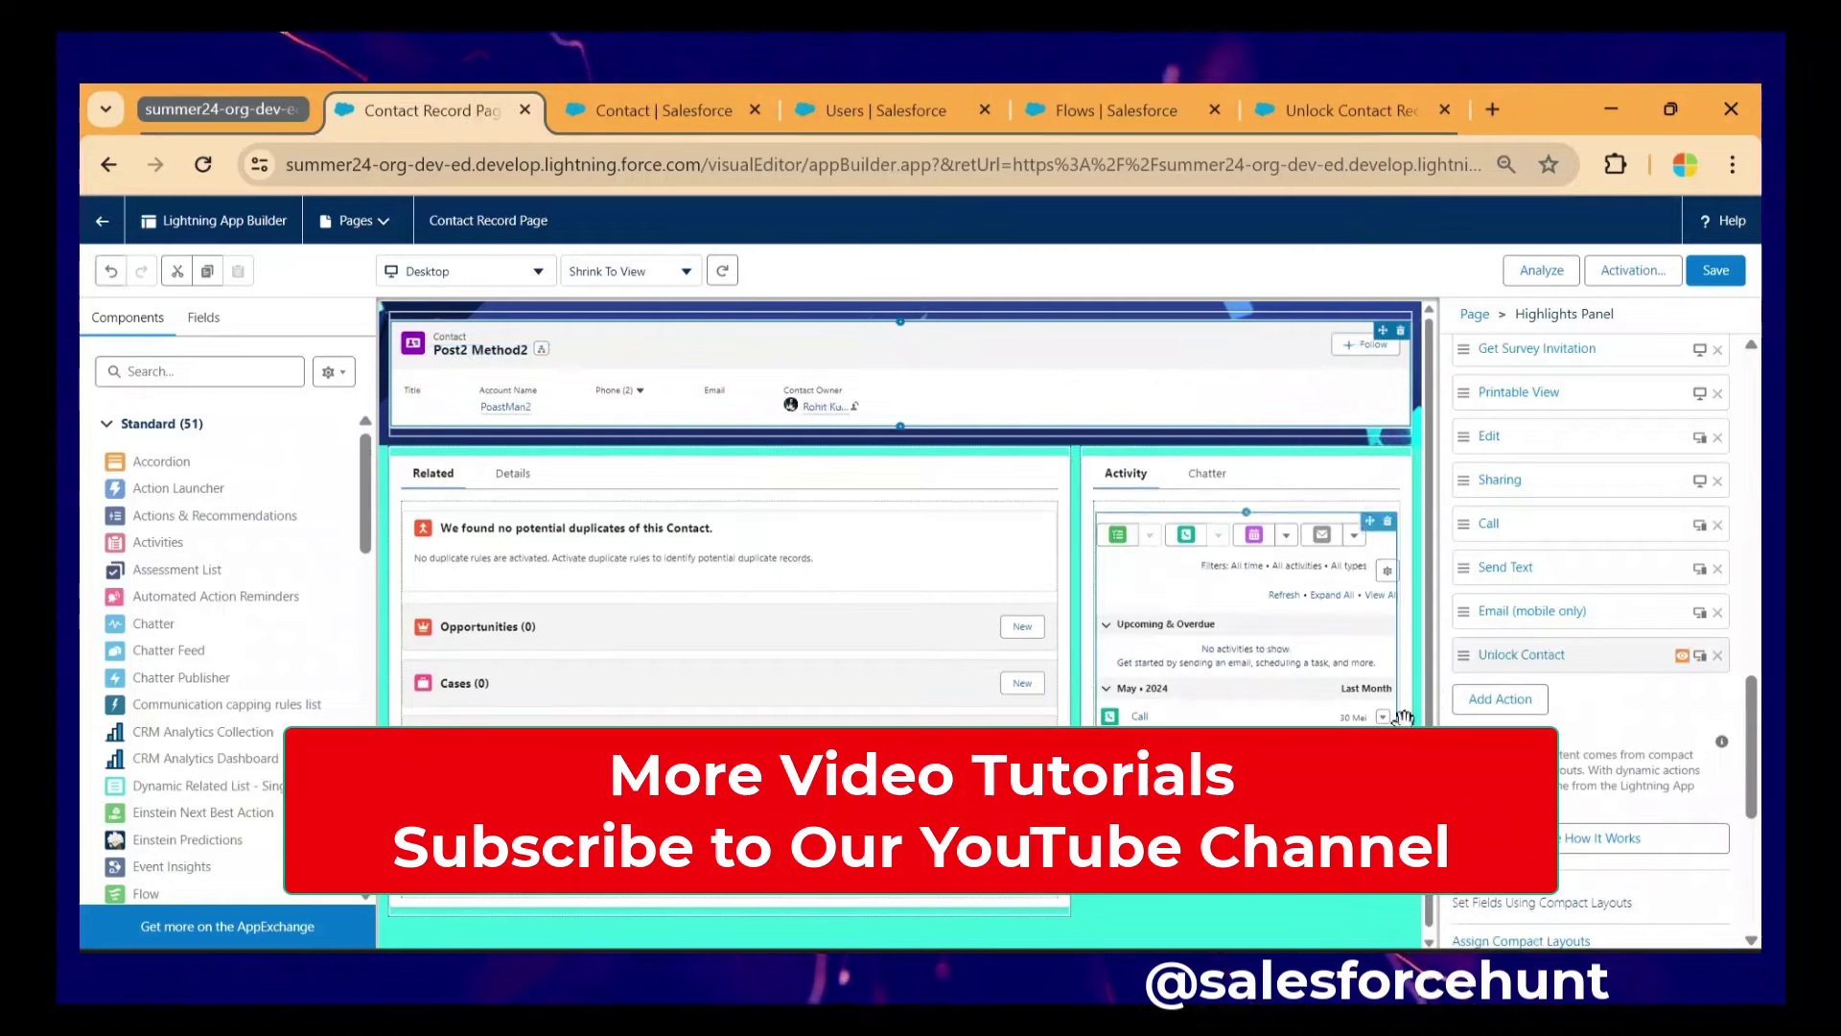
- Move the Unlock Contact action directly below Lock Contact in the Highlights Panel's actions and save the record page
drag(1504, 662, 1515, 436)
scroll(1563, 674, up, 2)
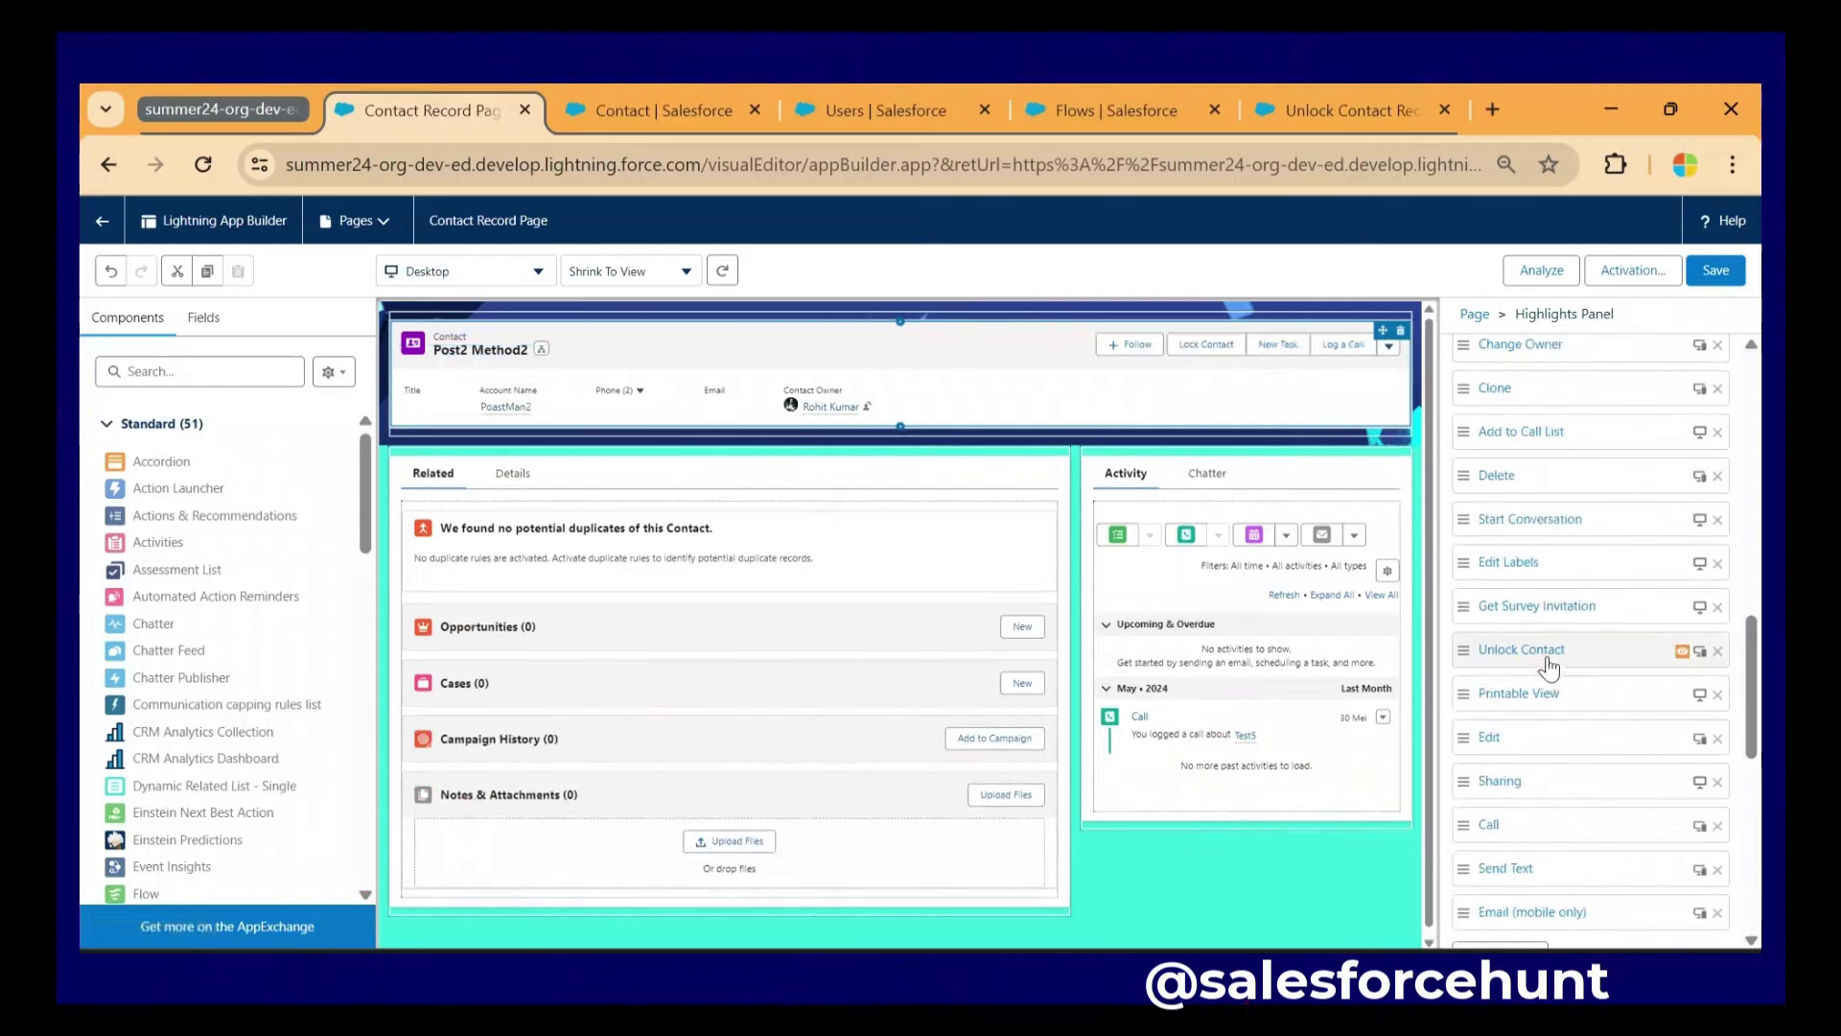
mouse_move(1551, 666)
mouse_down()
mouse_move(1532, 411)
mouse_move(1560, 726)
mouse_up()
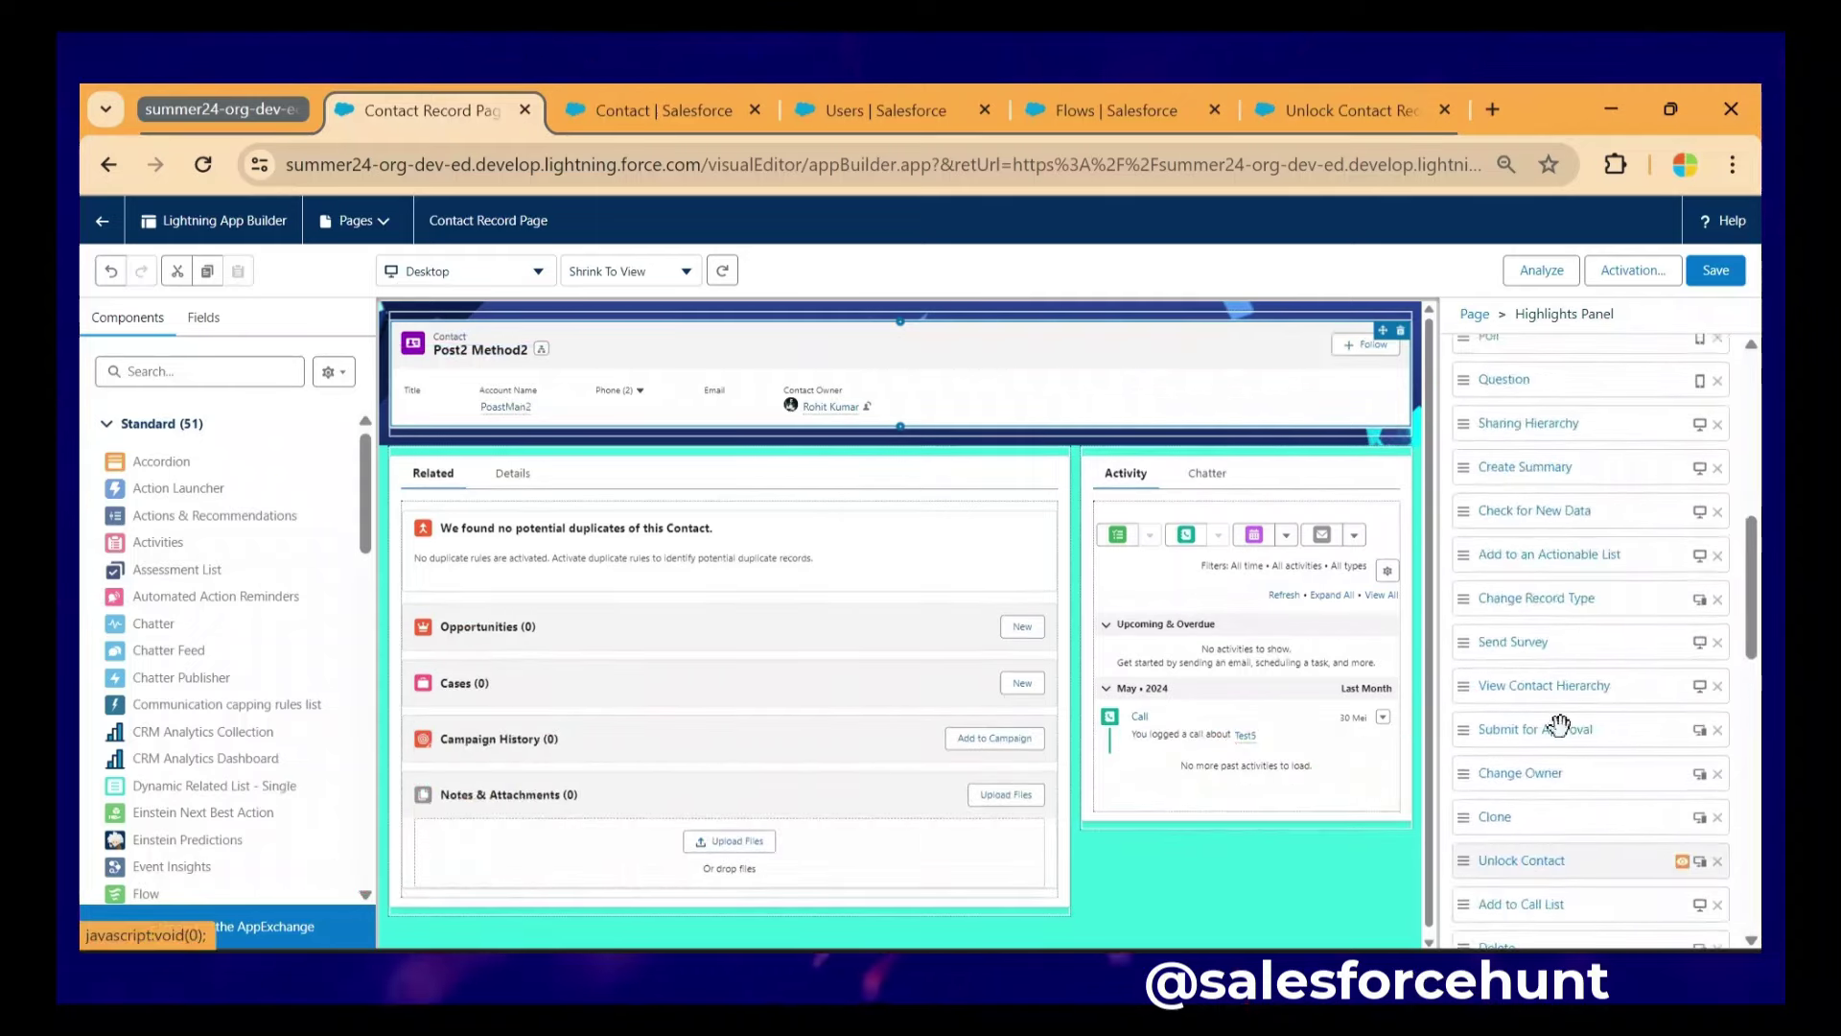
drag(1524, 860, 1517, 431)
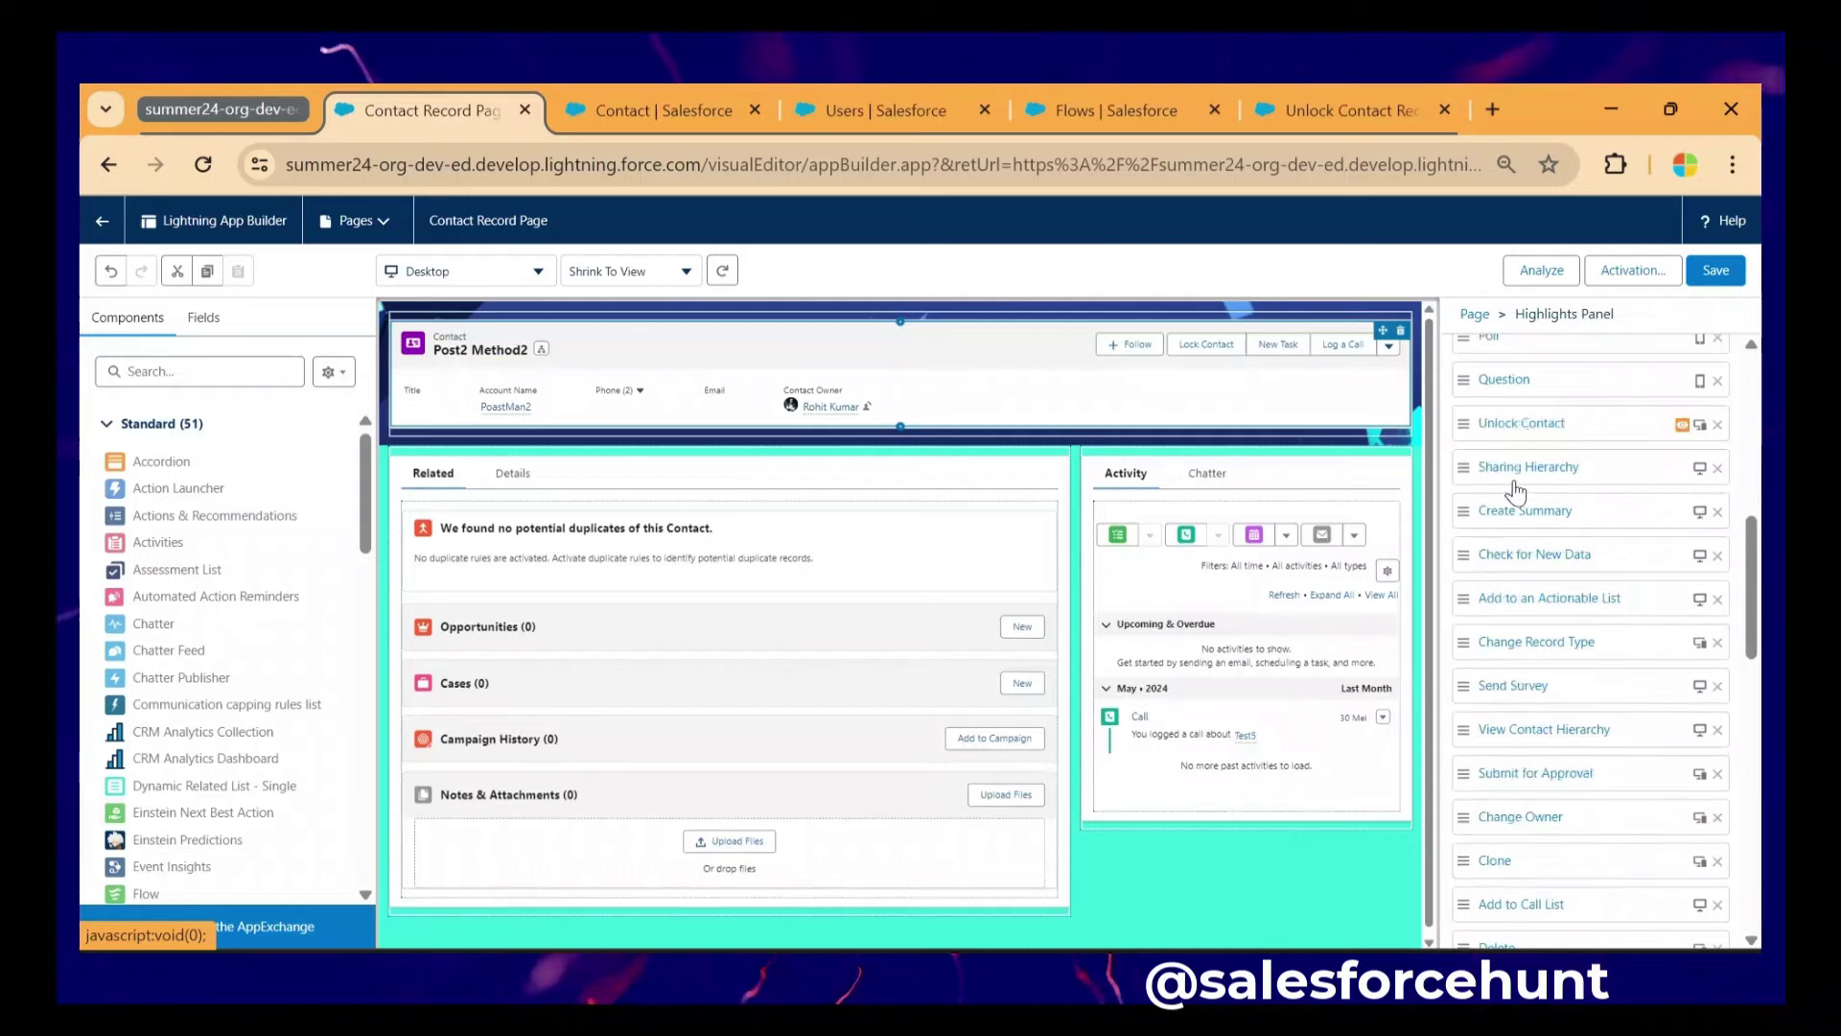
drag(1534, 851, 1535, 464)
drag(1553, 724, 1538, 625)
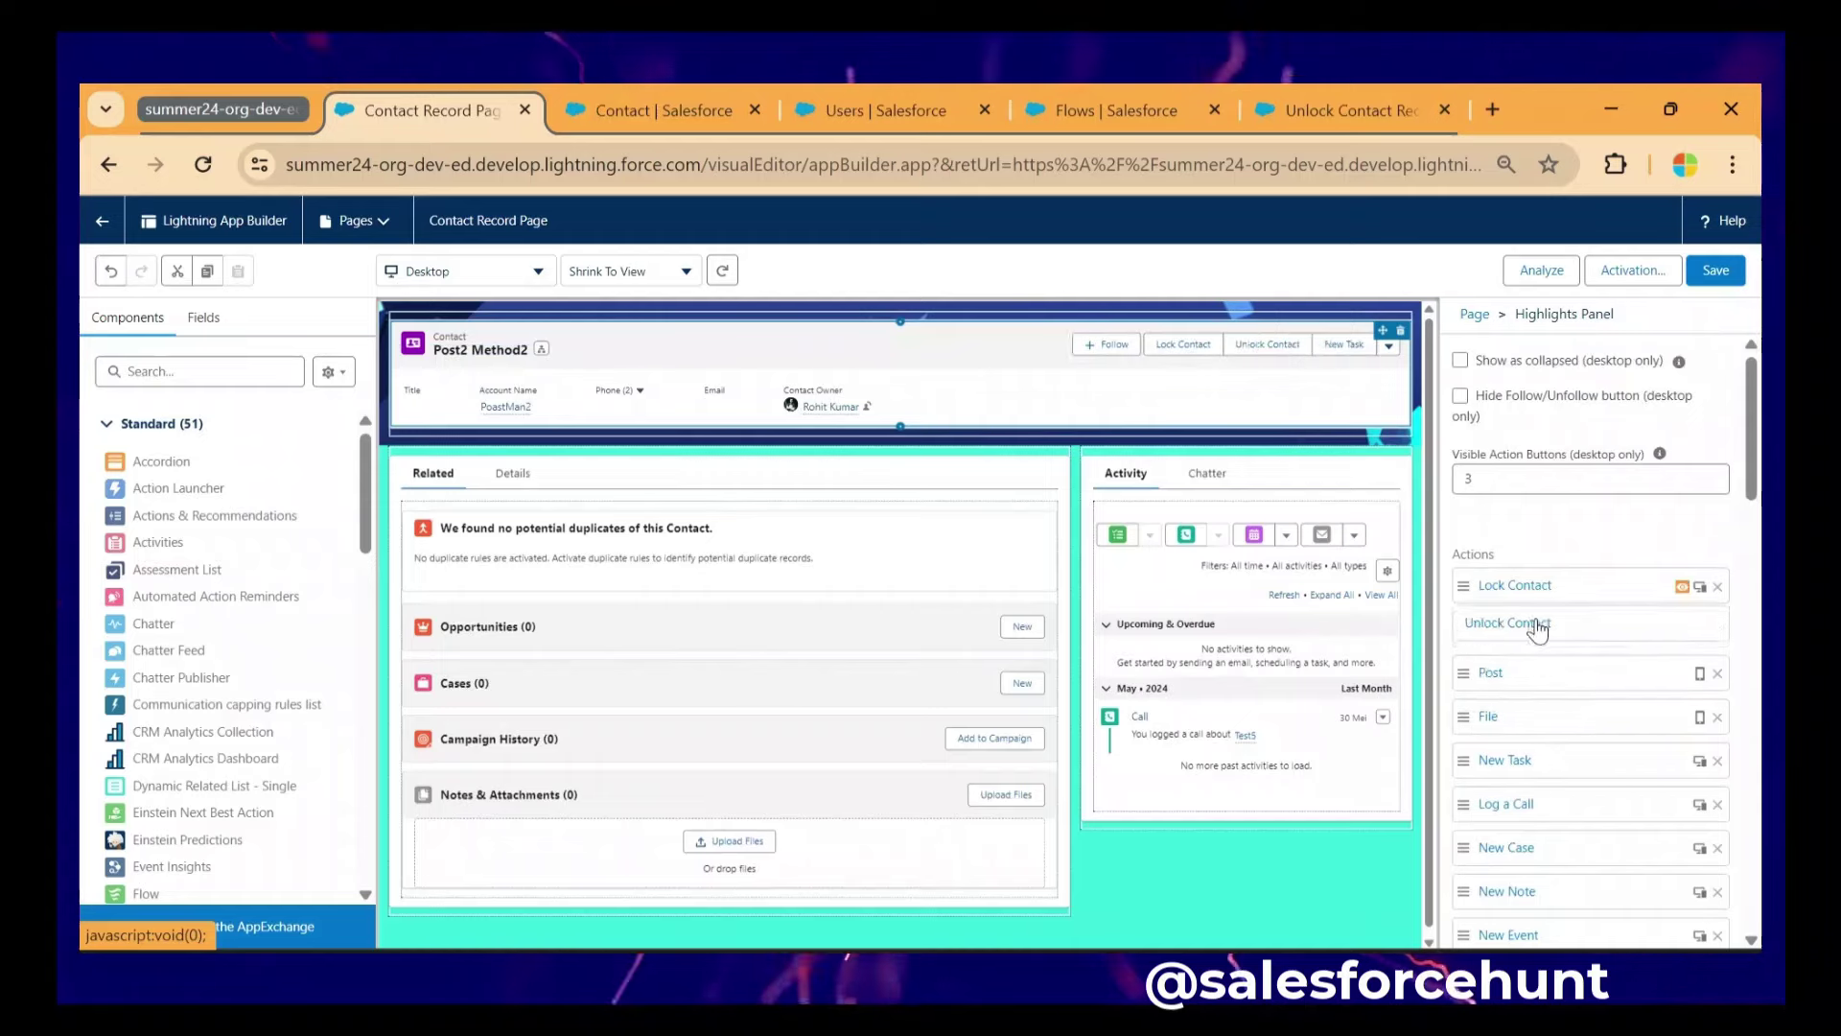
click(1713, 273)
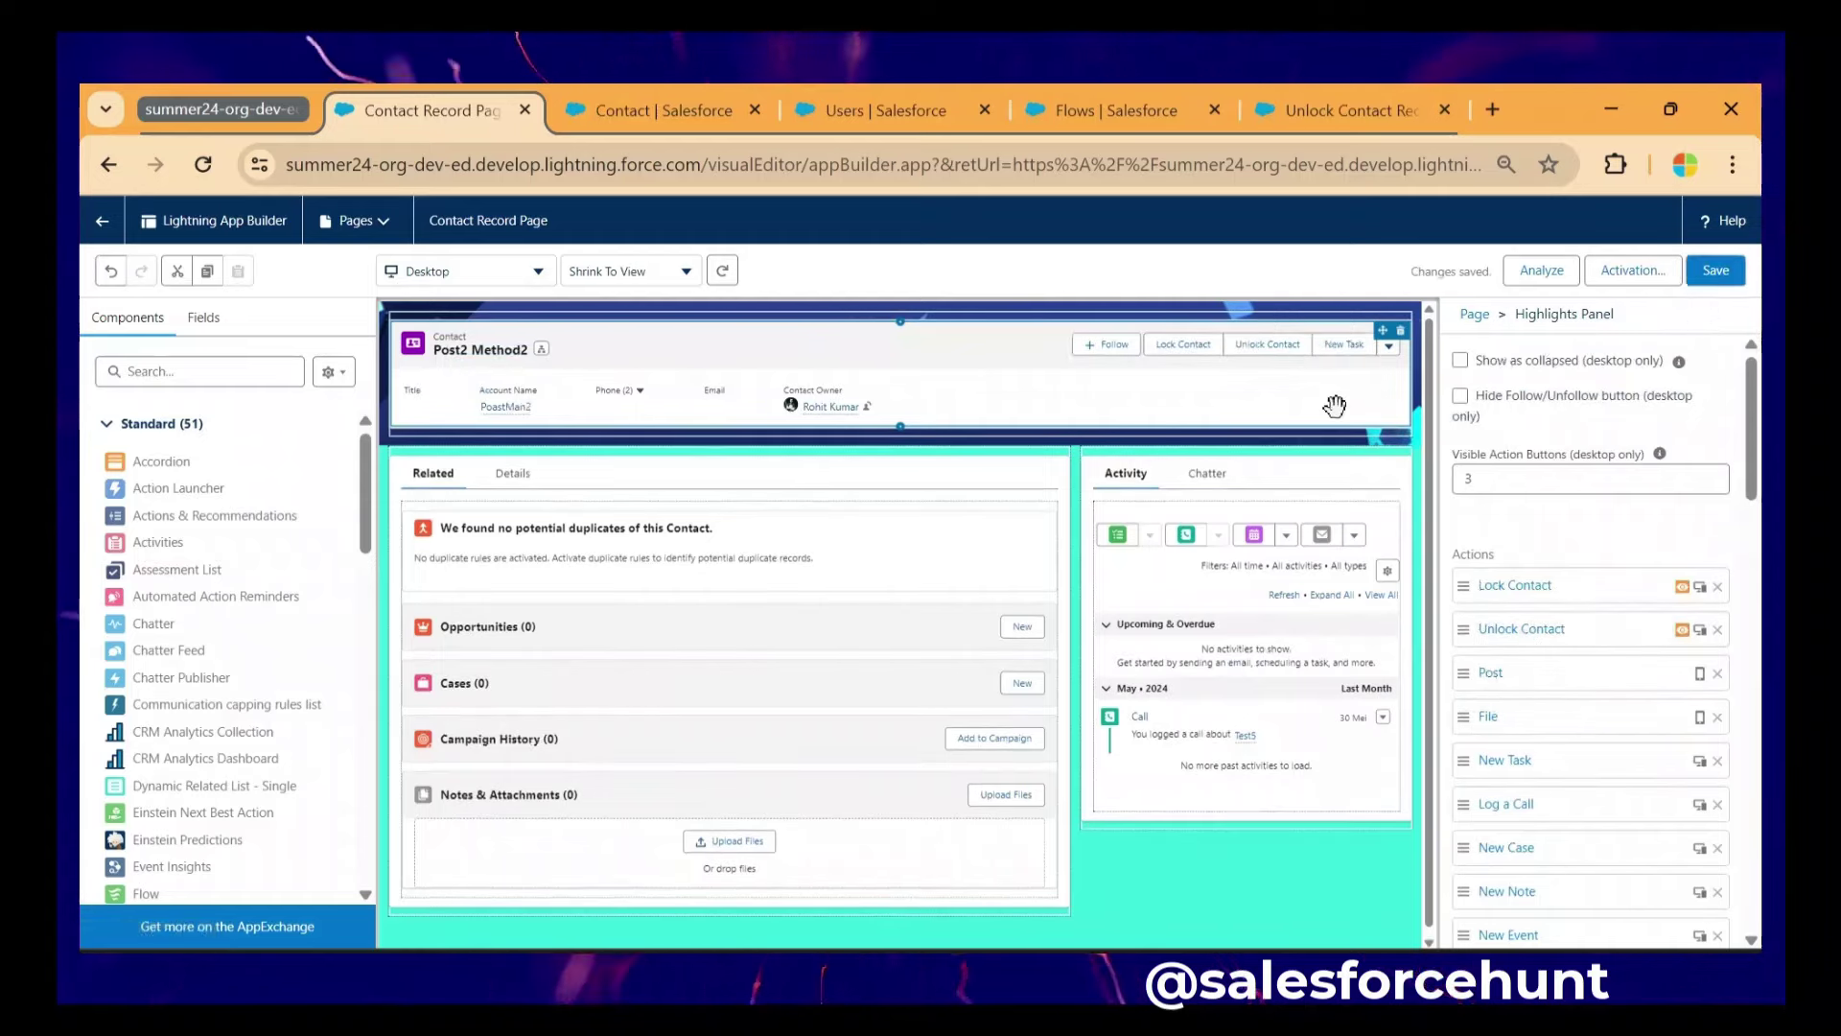
- Return to the contact record, run its Unlock Contact action and close the flow dialog
click(102, 222)
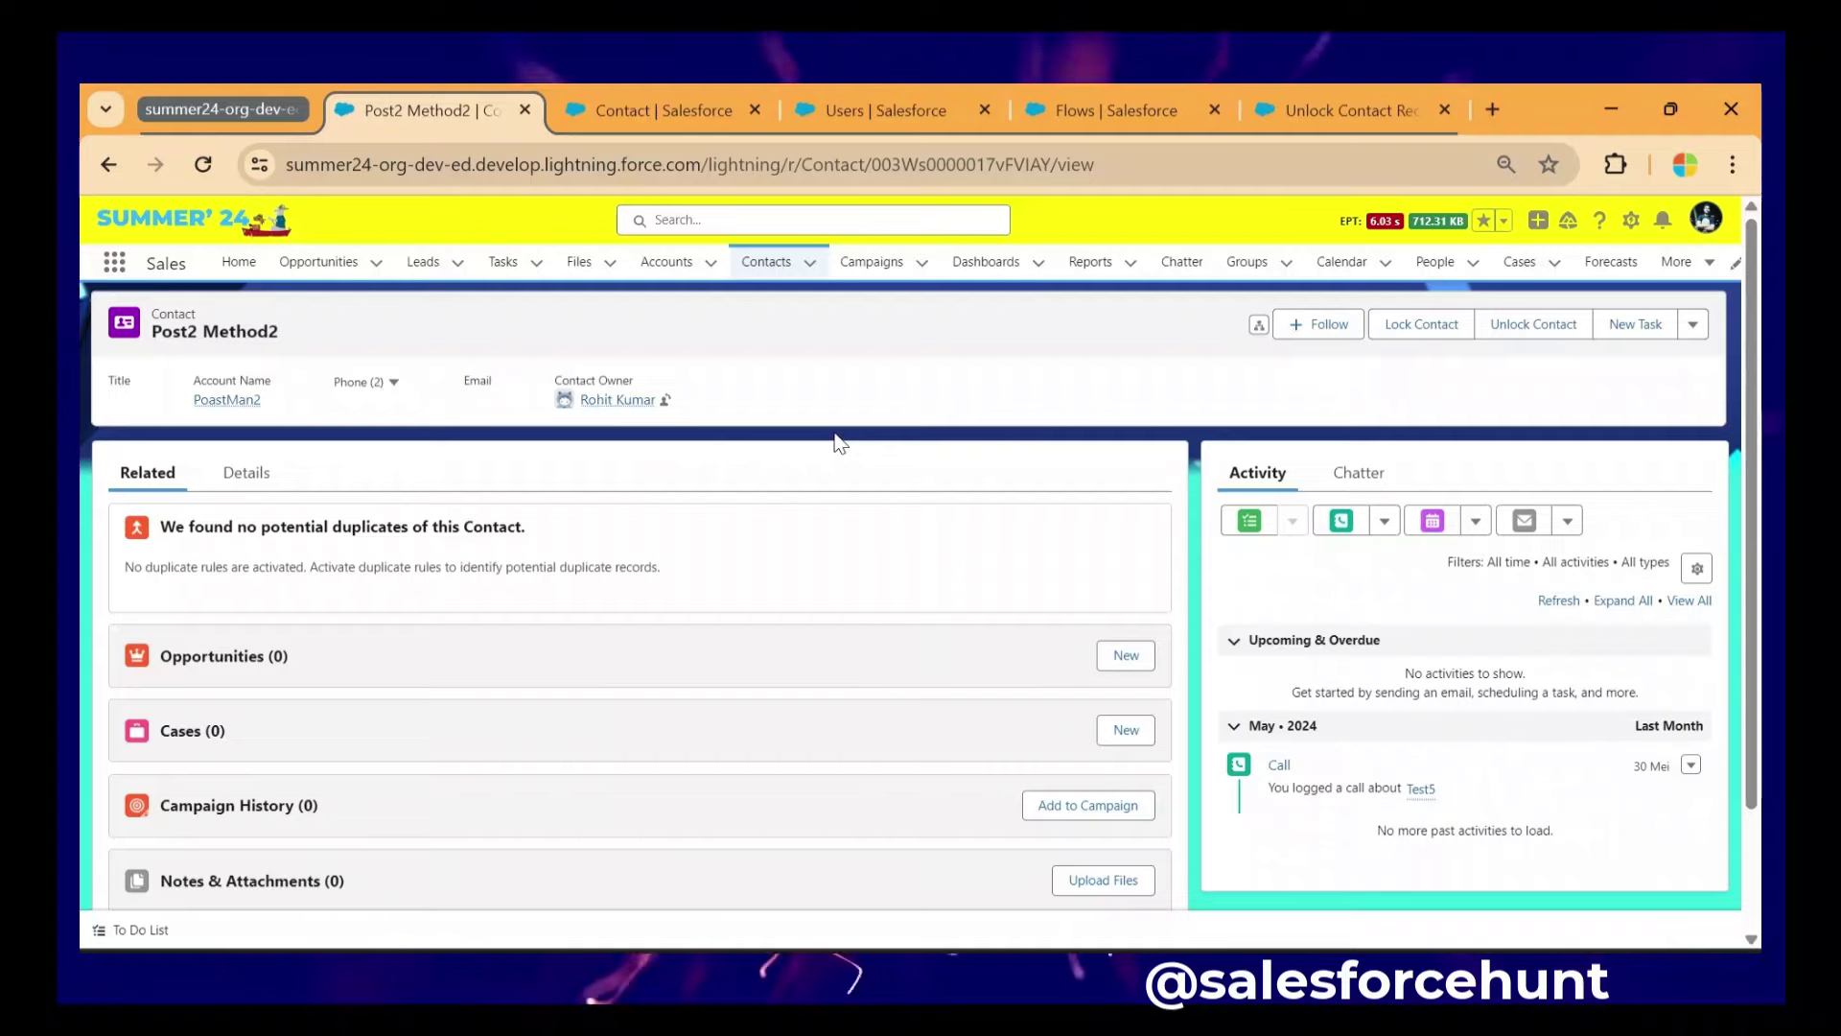
click(1523, 326)
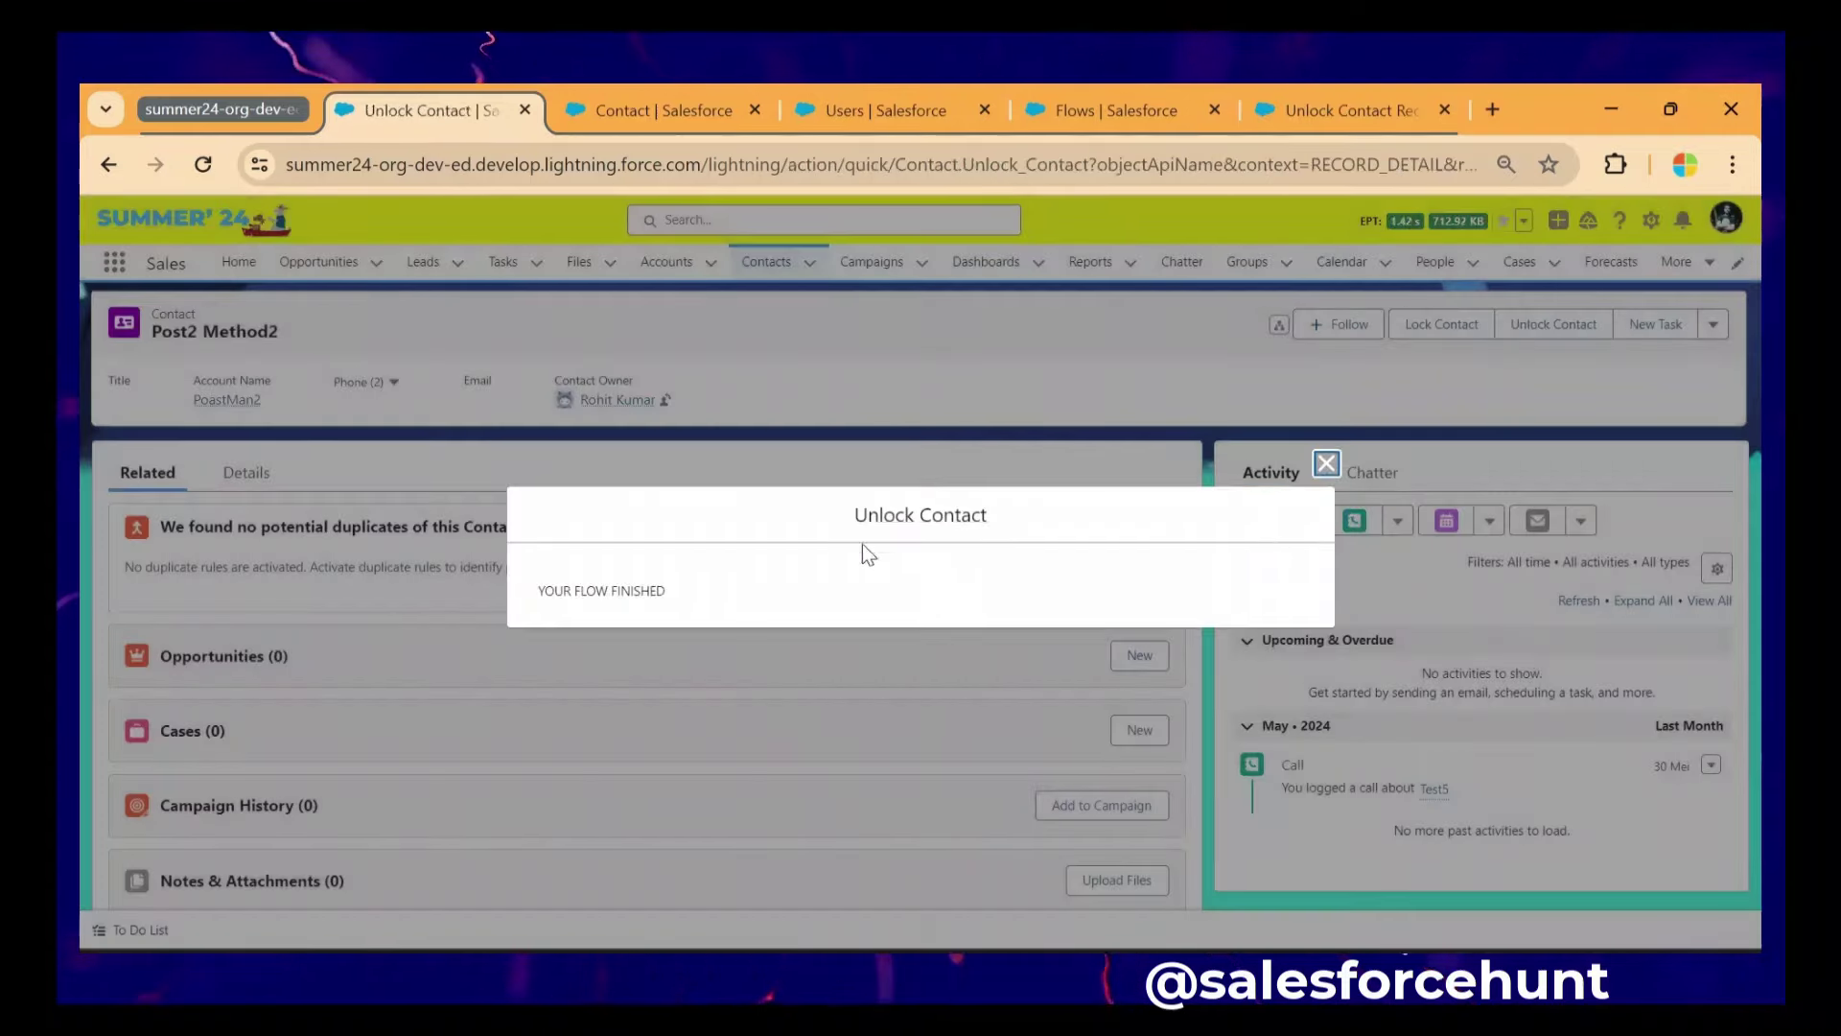
drag(535, 590, 717, 591)
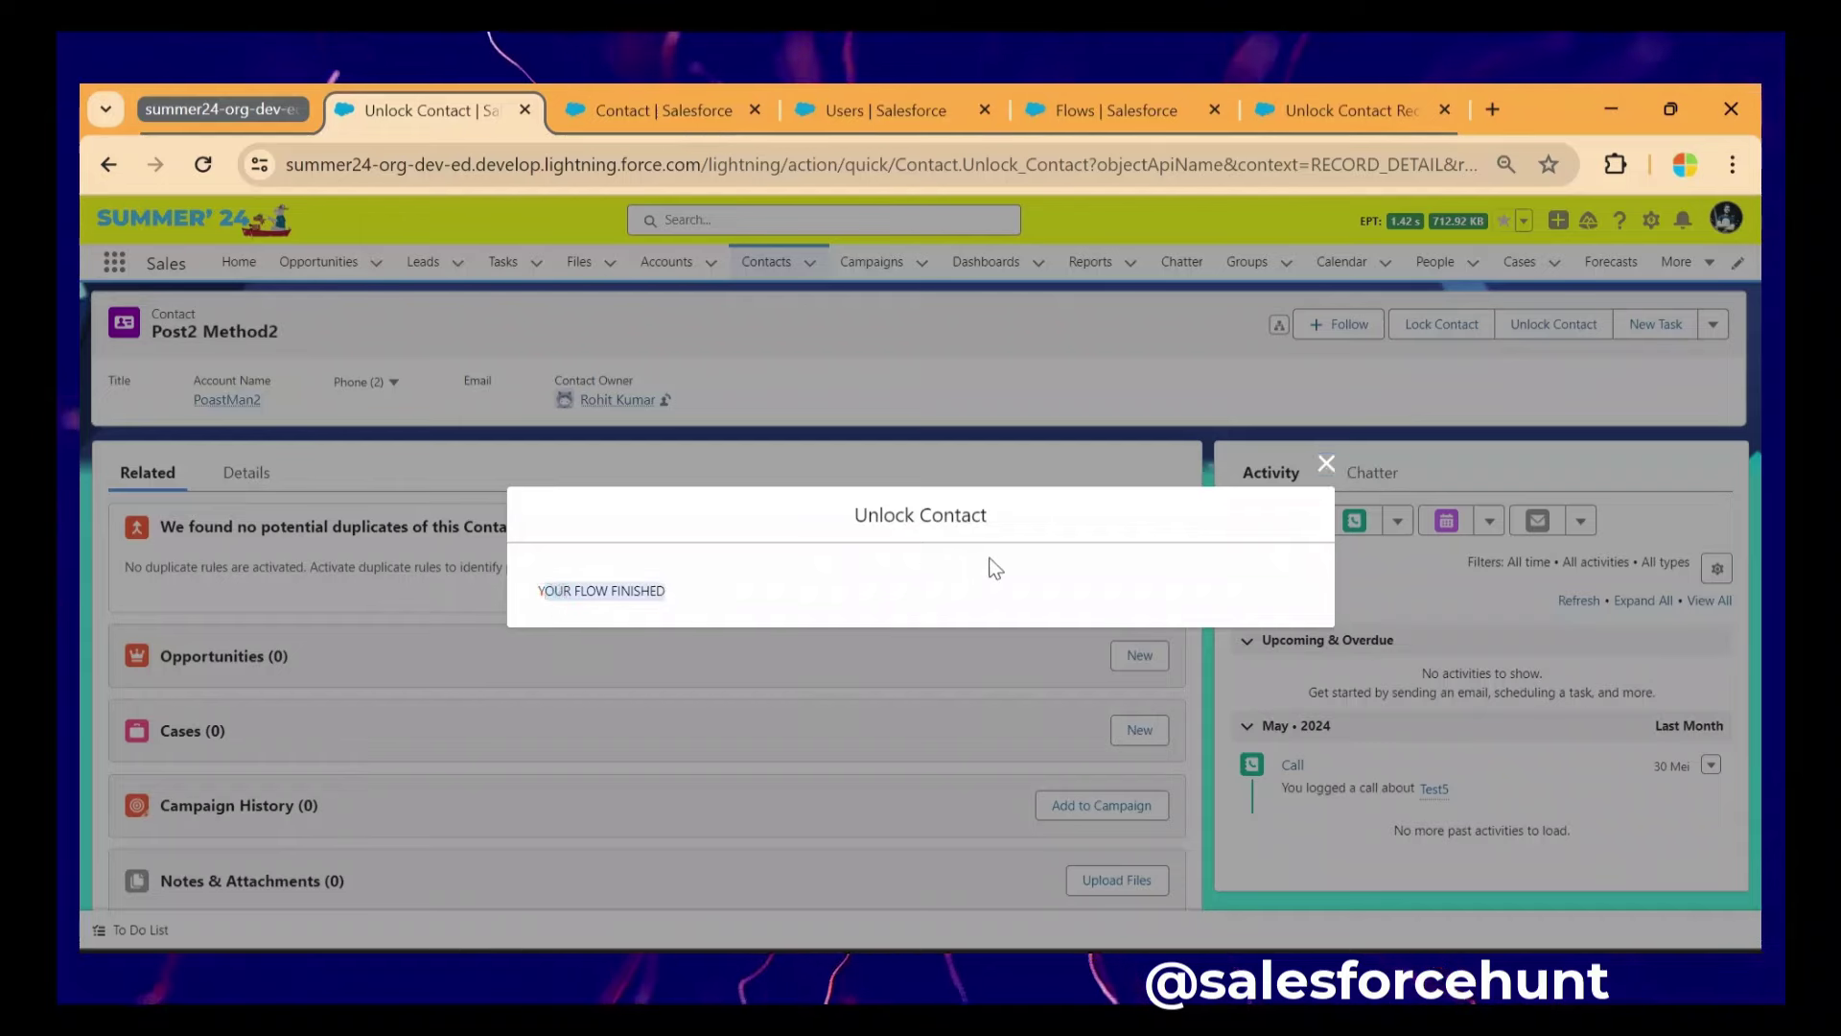
click(1326, 465)
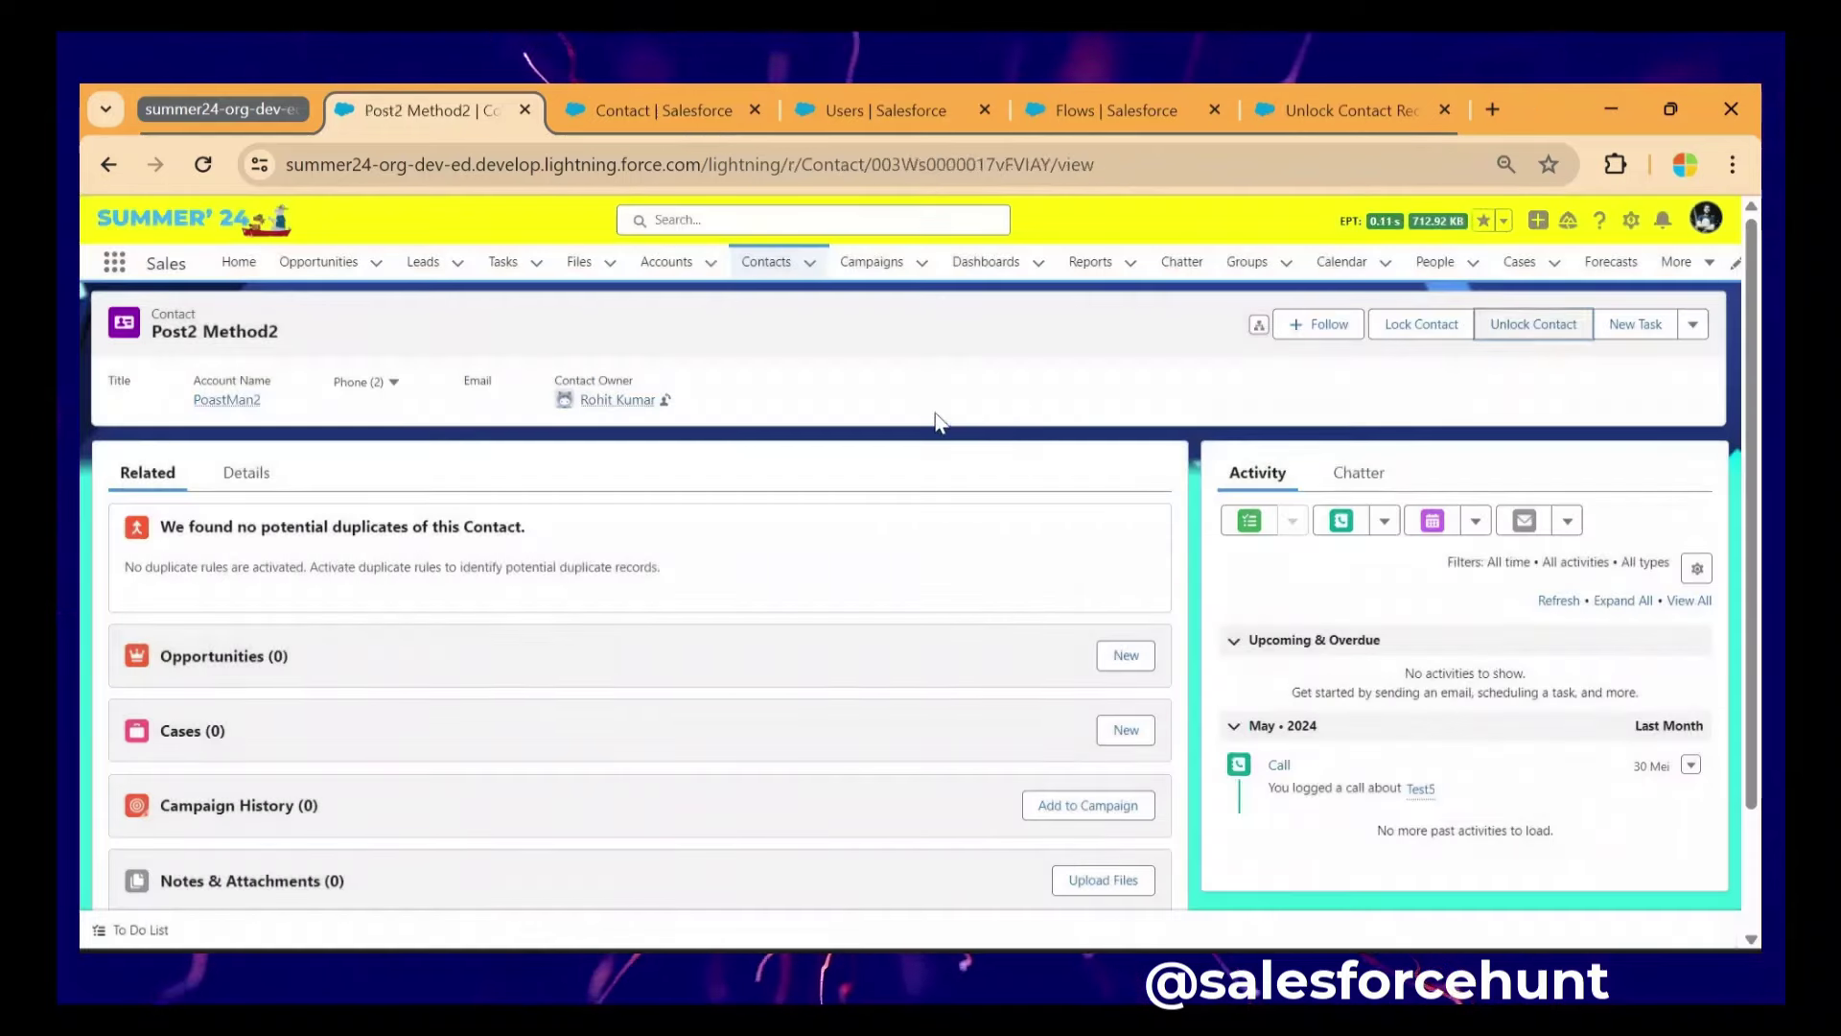
- Log in as the user with the Standard User profile and open the PoastMan2 account's contact from the All Contacts list
click(857, 103)
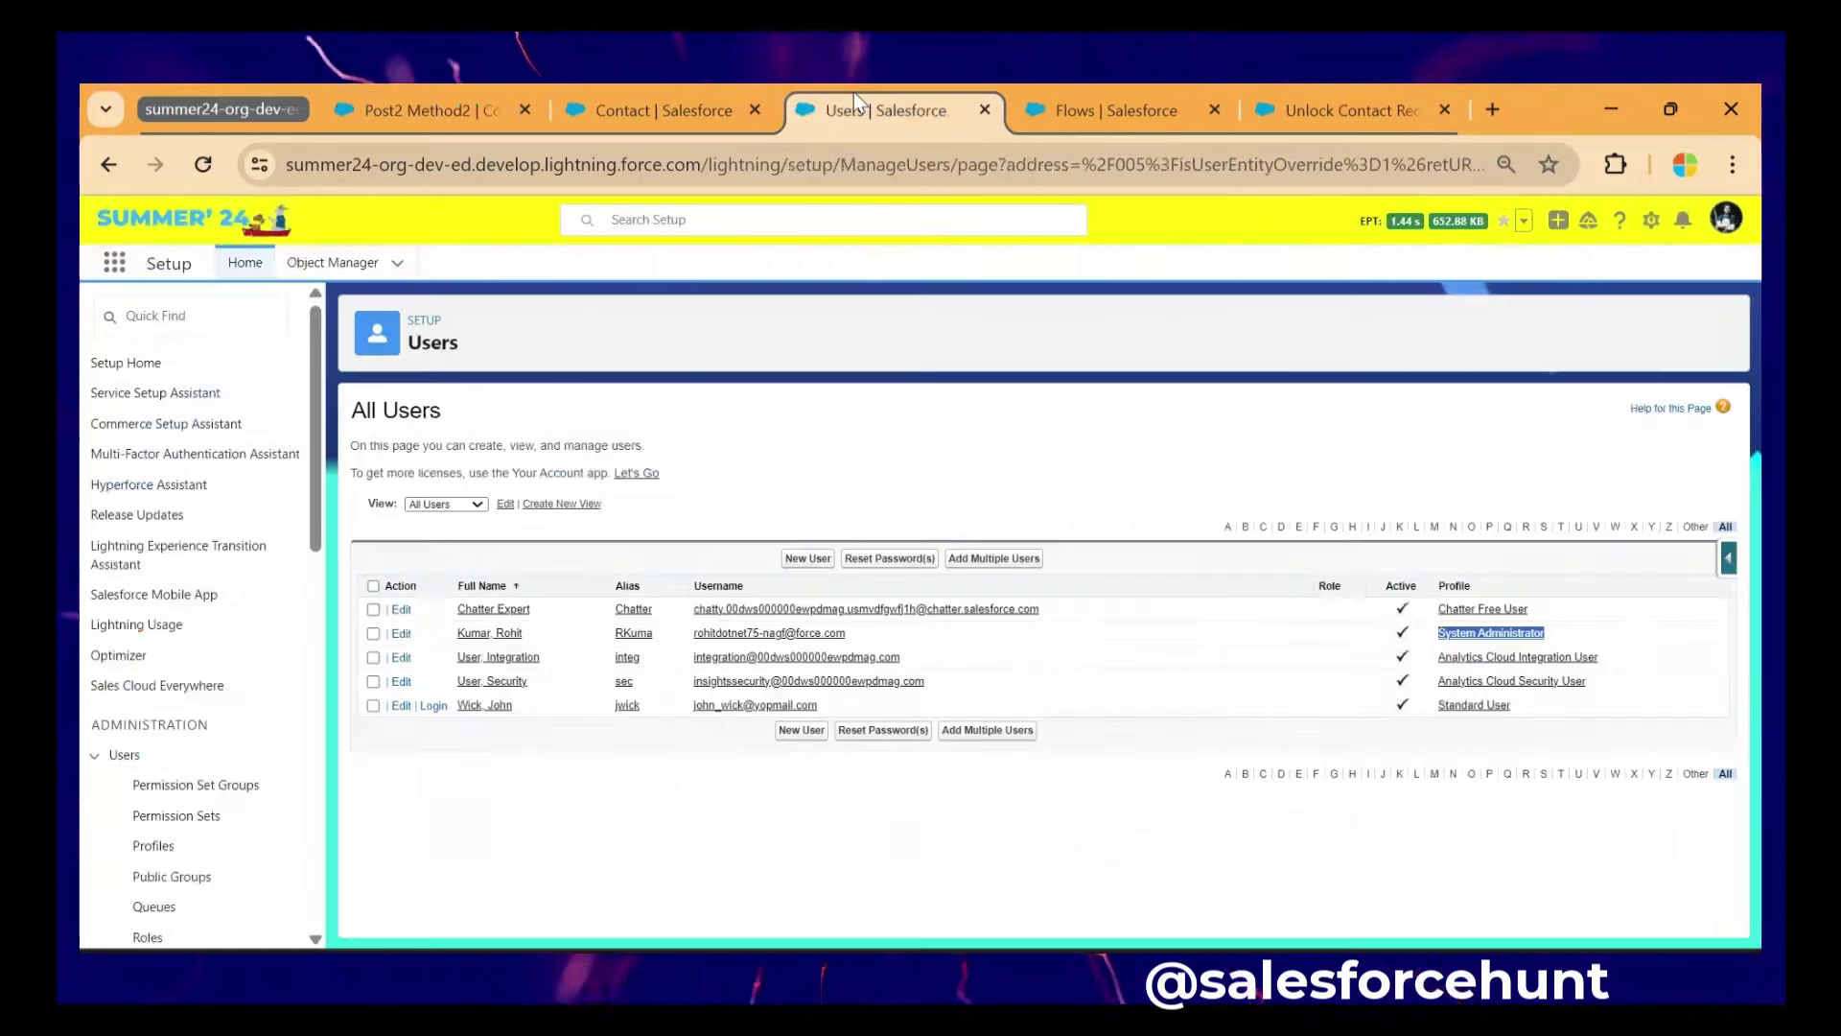
click(433, 705)
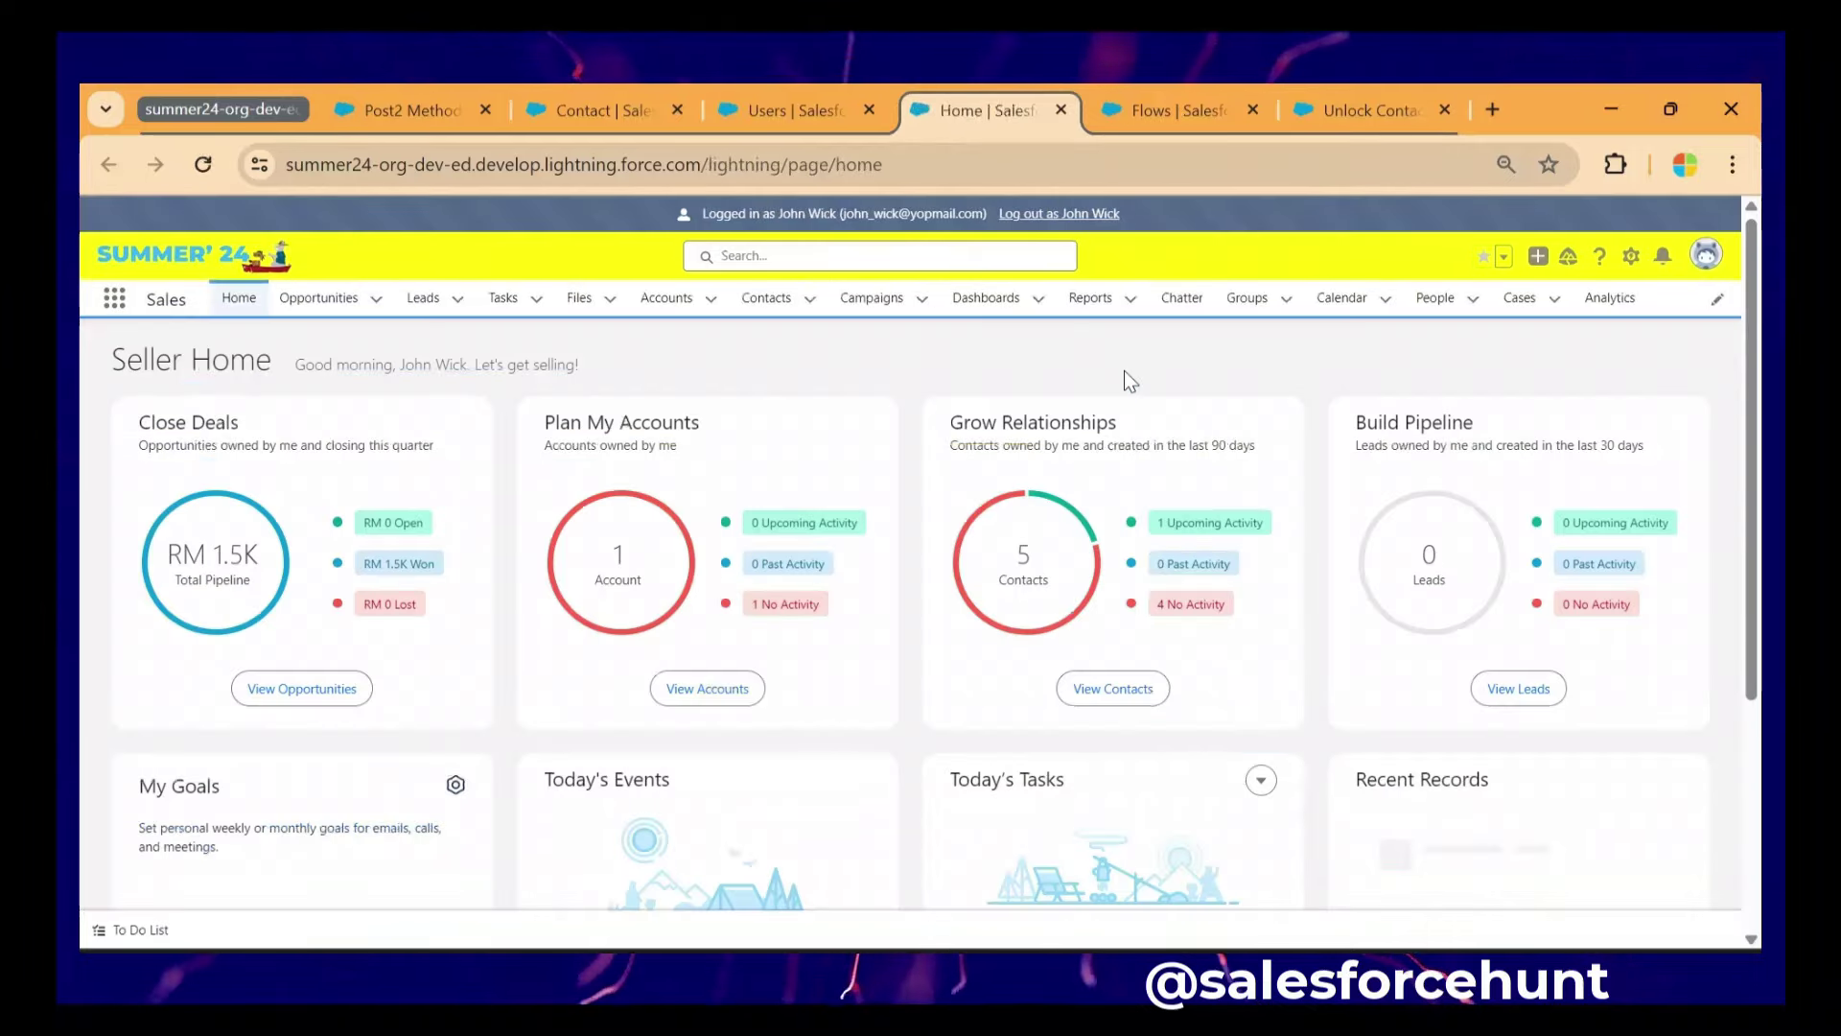
click(764, 297)
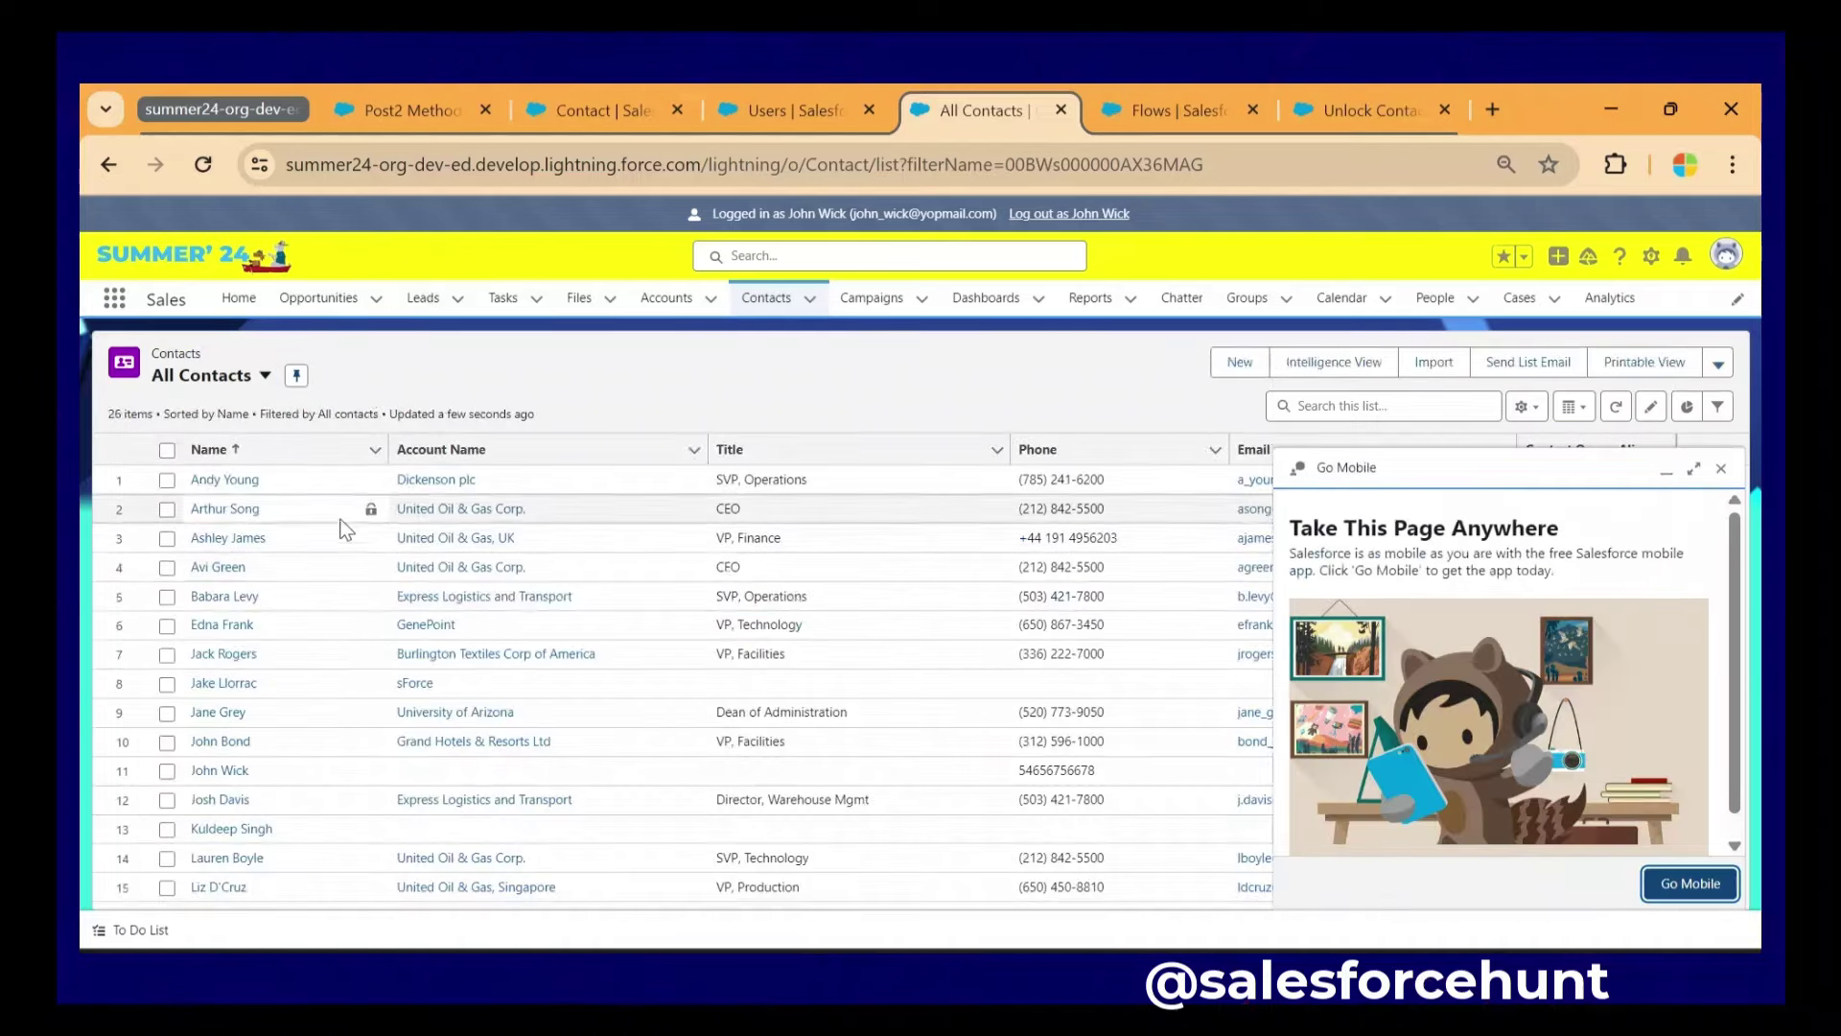
scroll(317, 715, down, 1)
scroll(320, 721, down, 3)
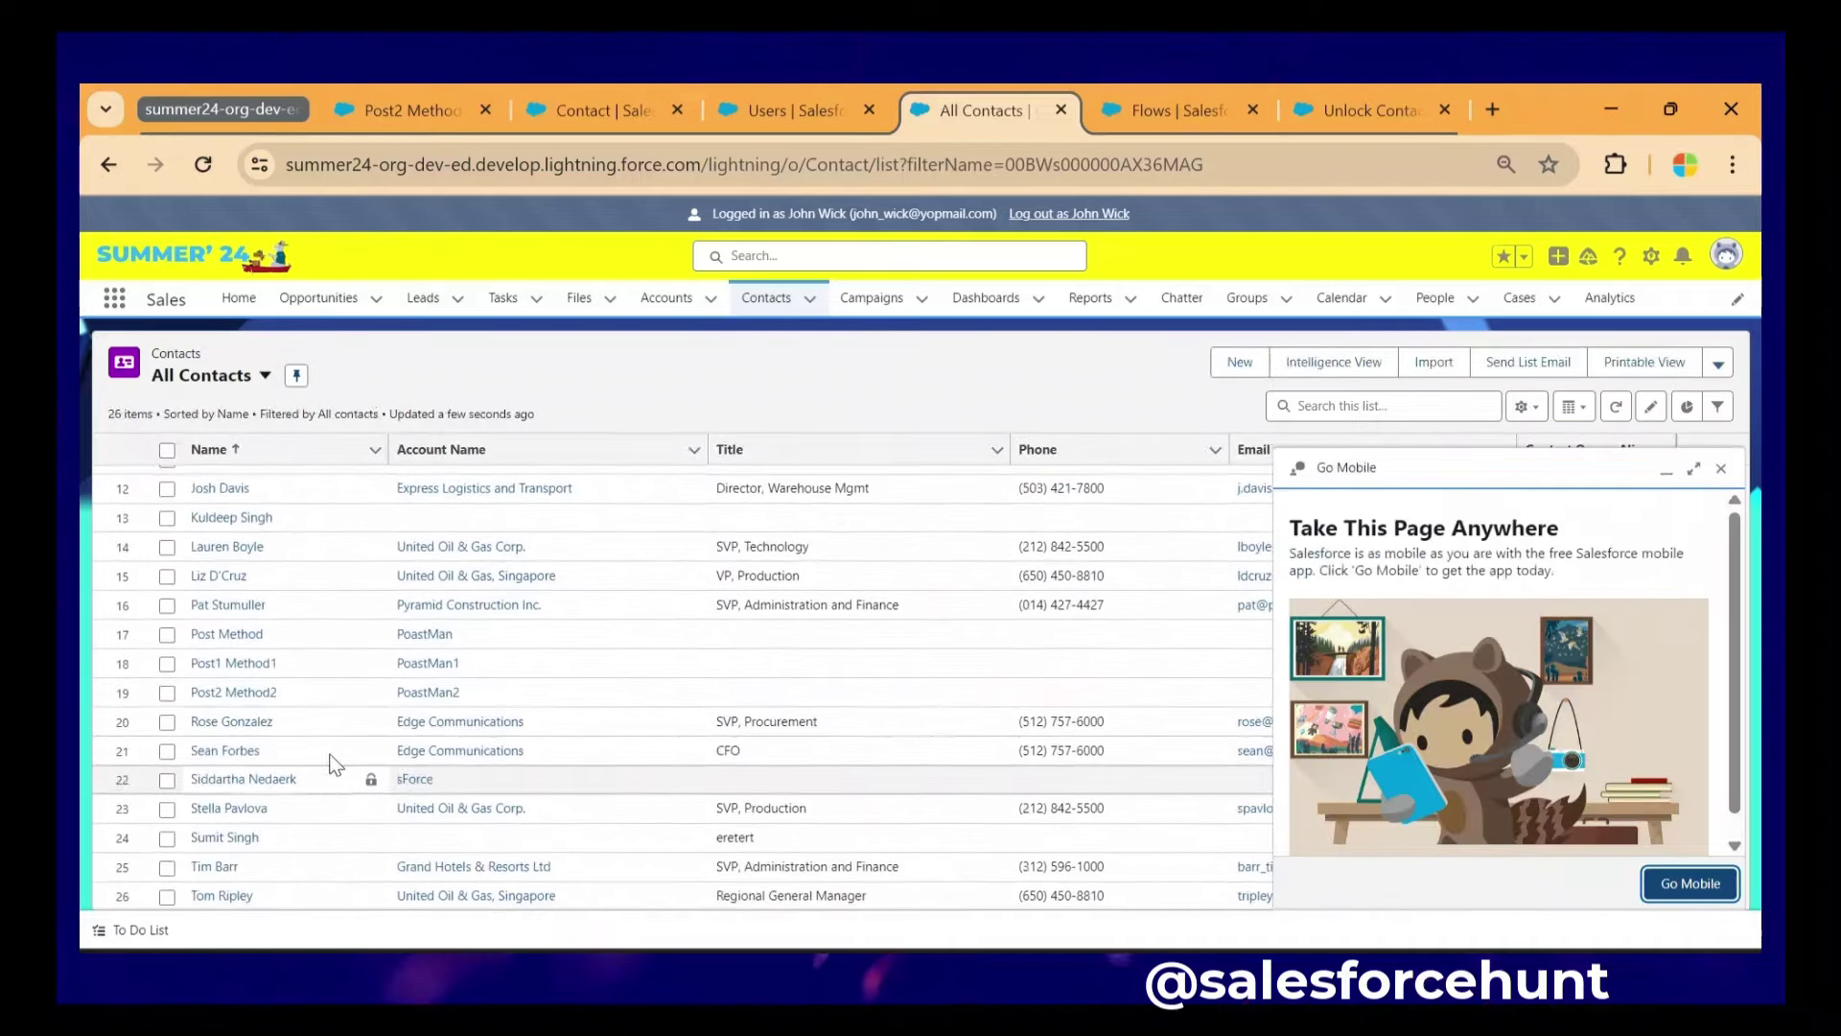
click(240, 701)
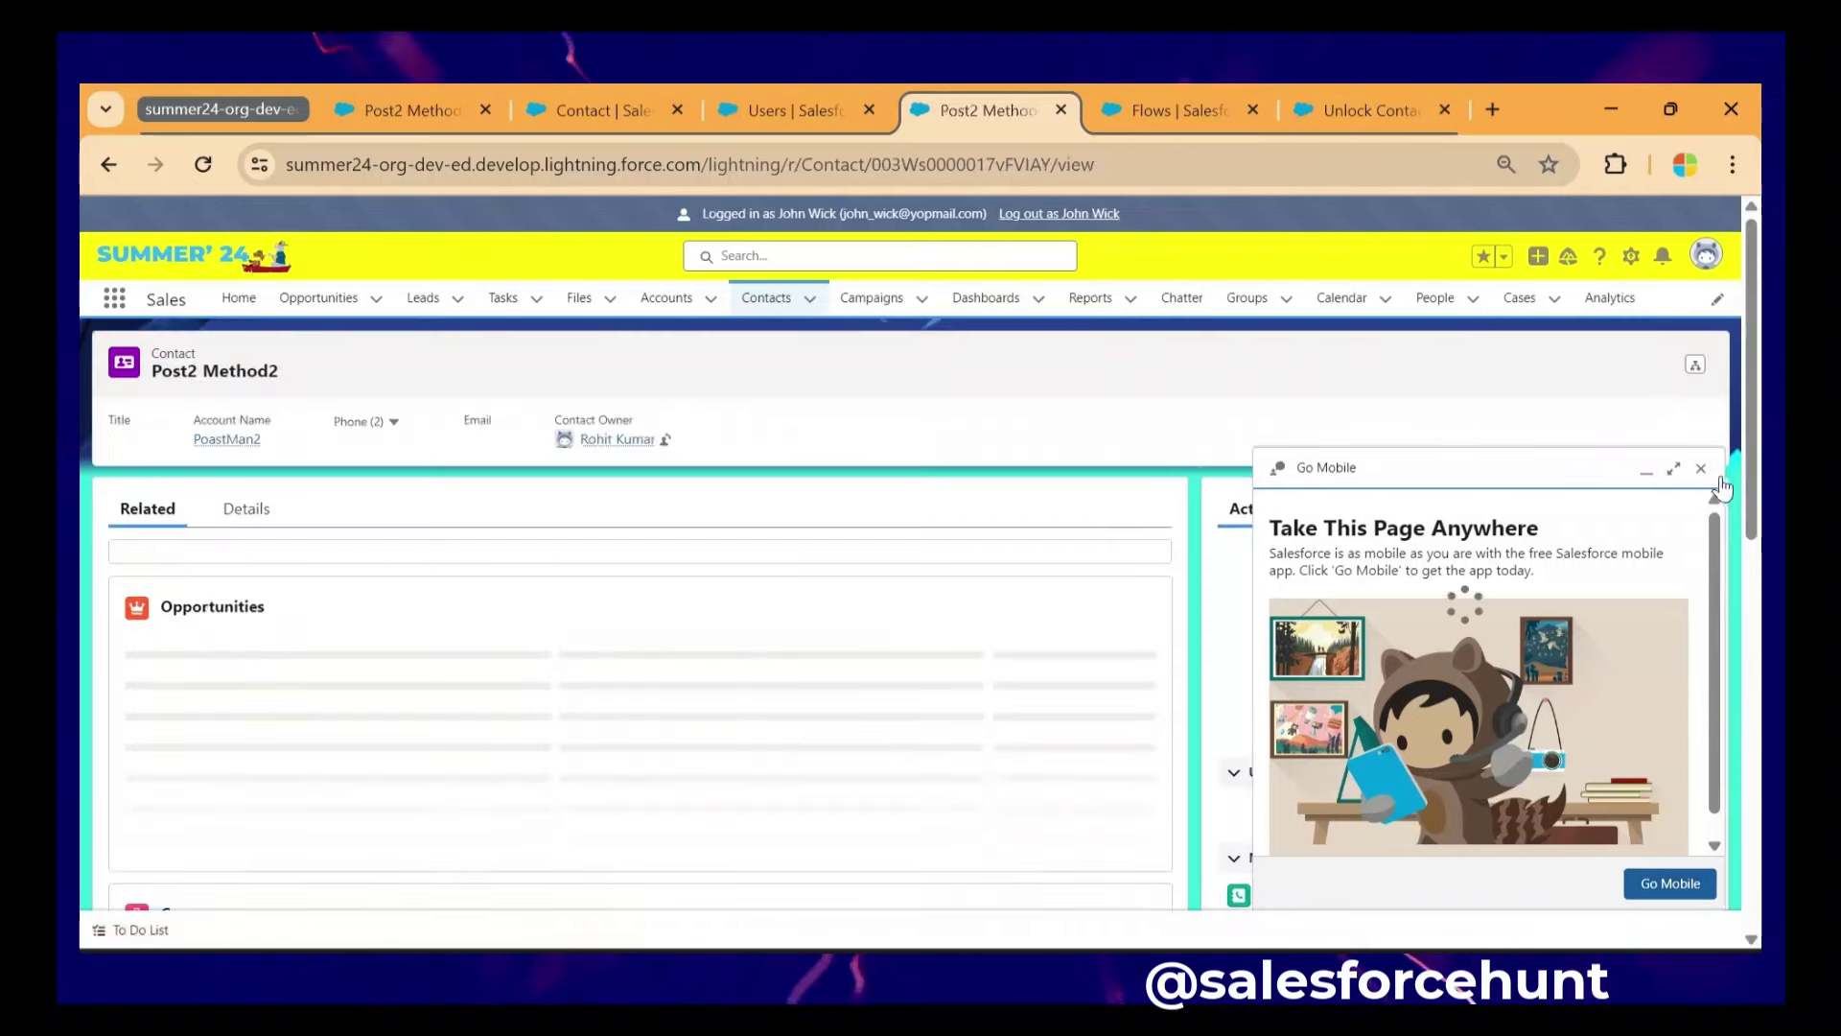
click(1702, 468)
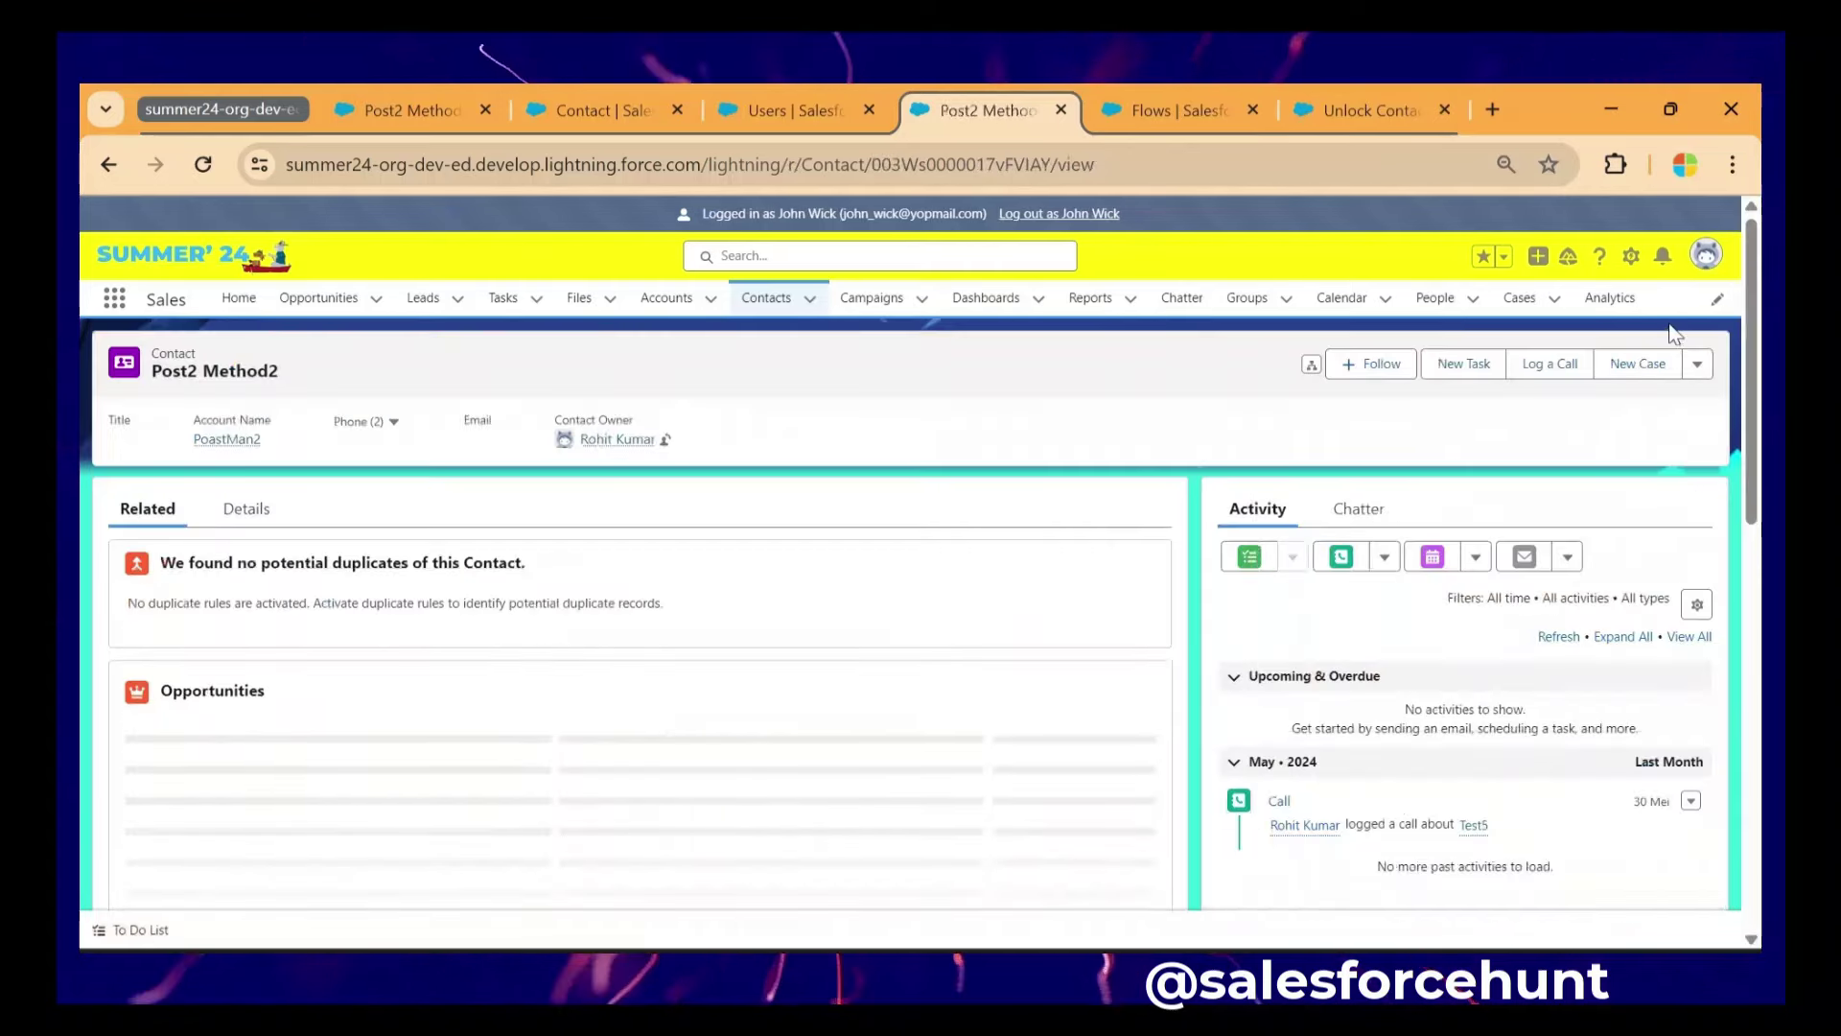
- Open the contact's edit form as the standard user and save the record without changing any fields
click(1693, 360)
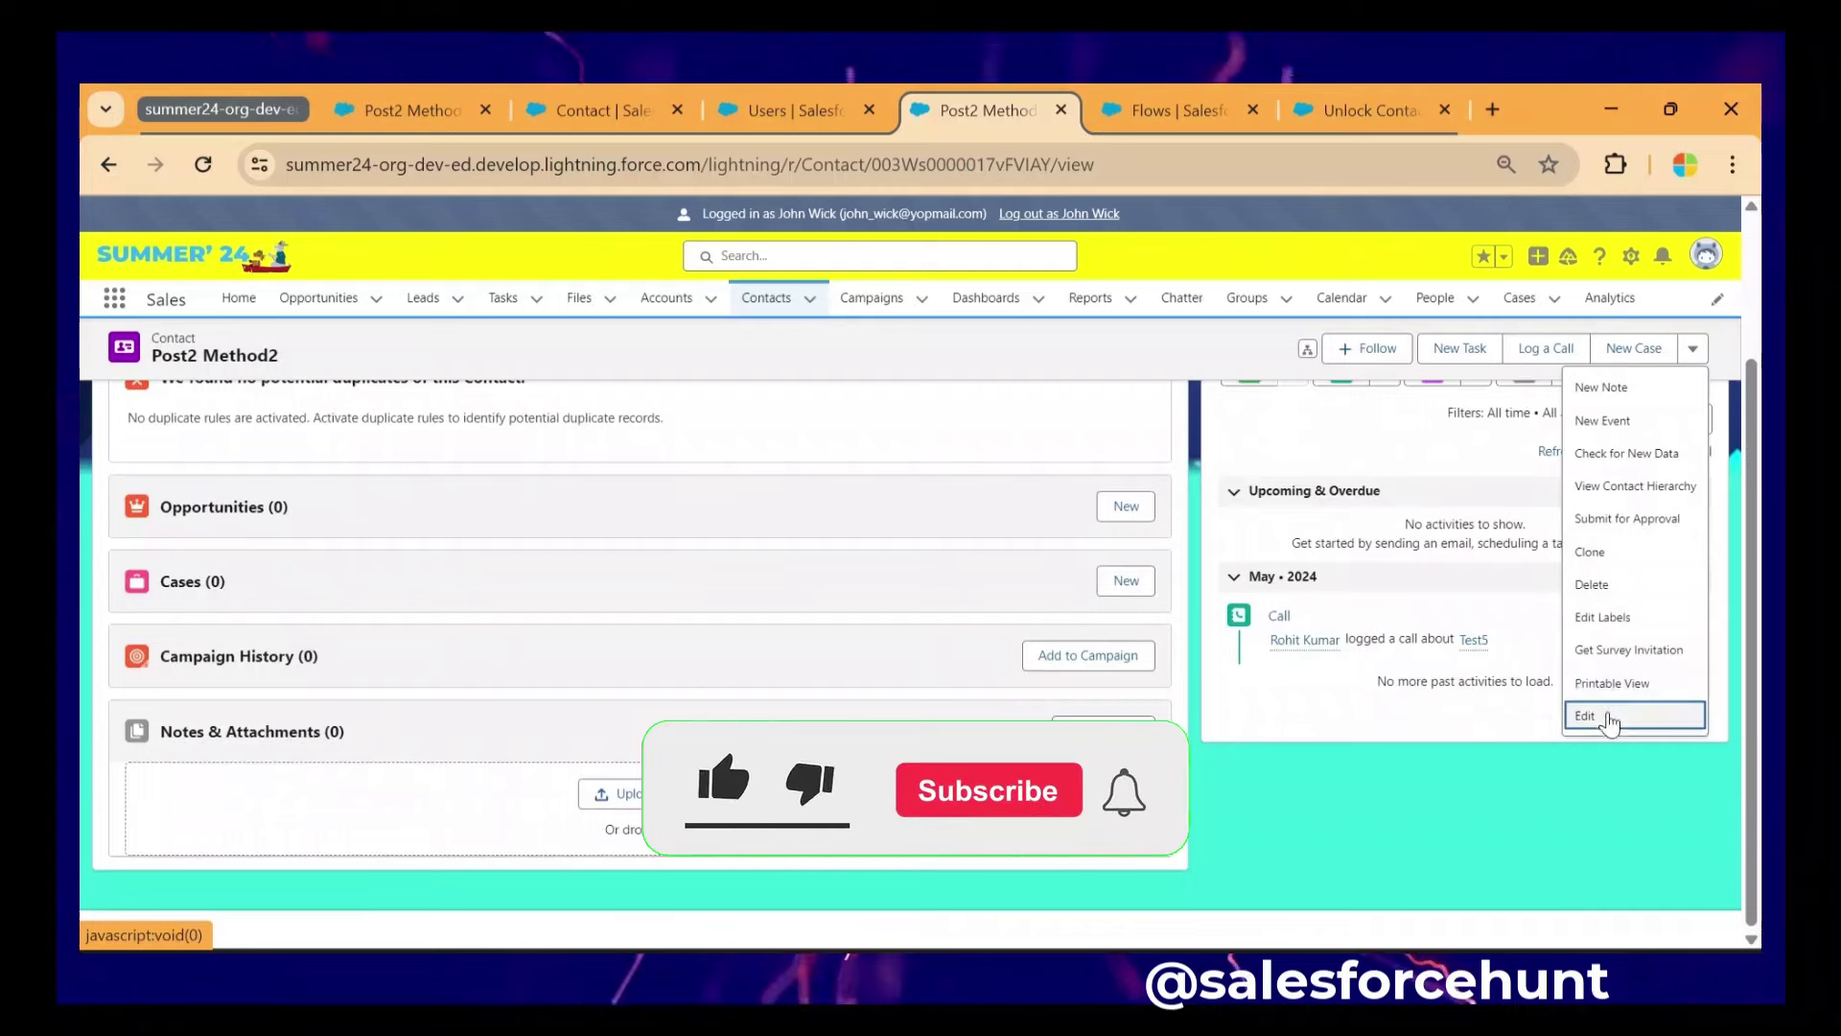
click(1597, 726)
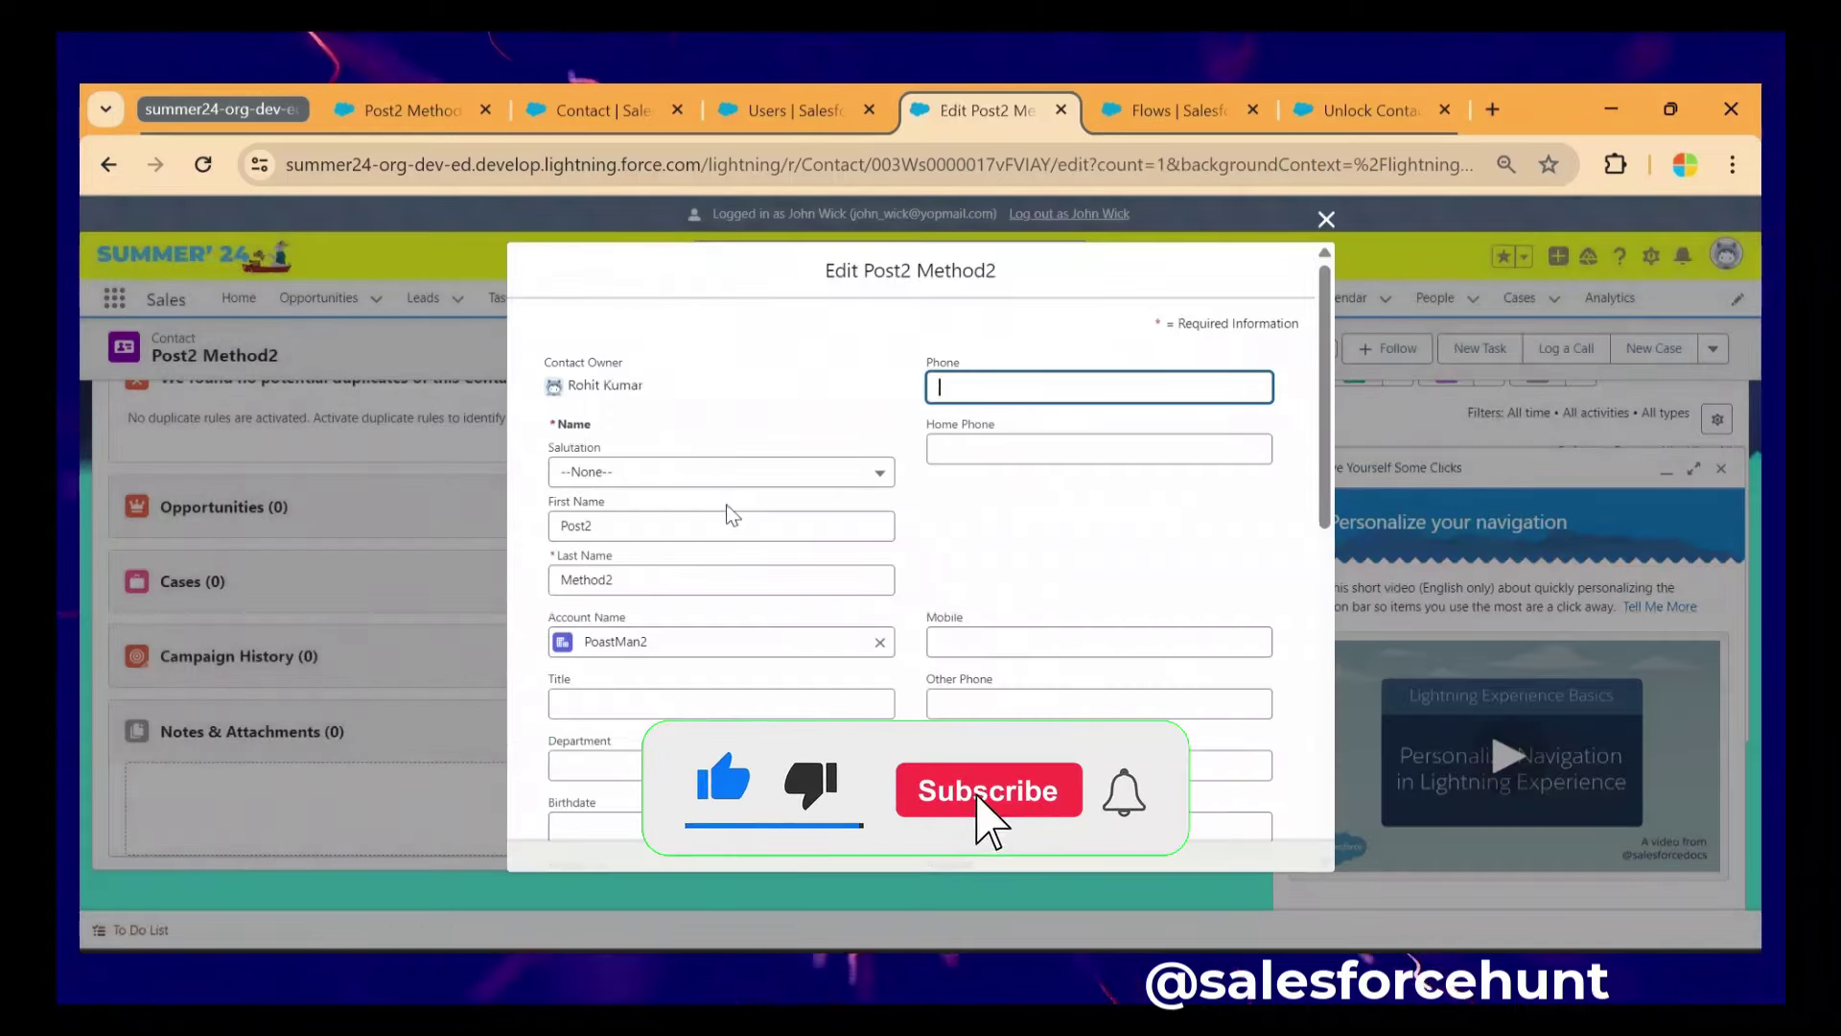
key(ctrl+s)
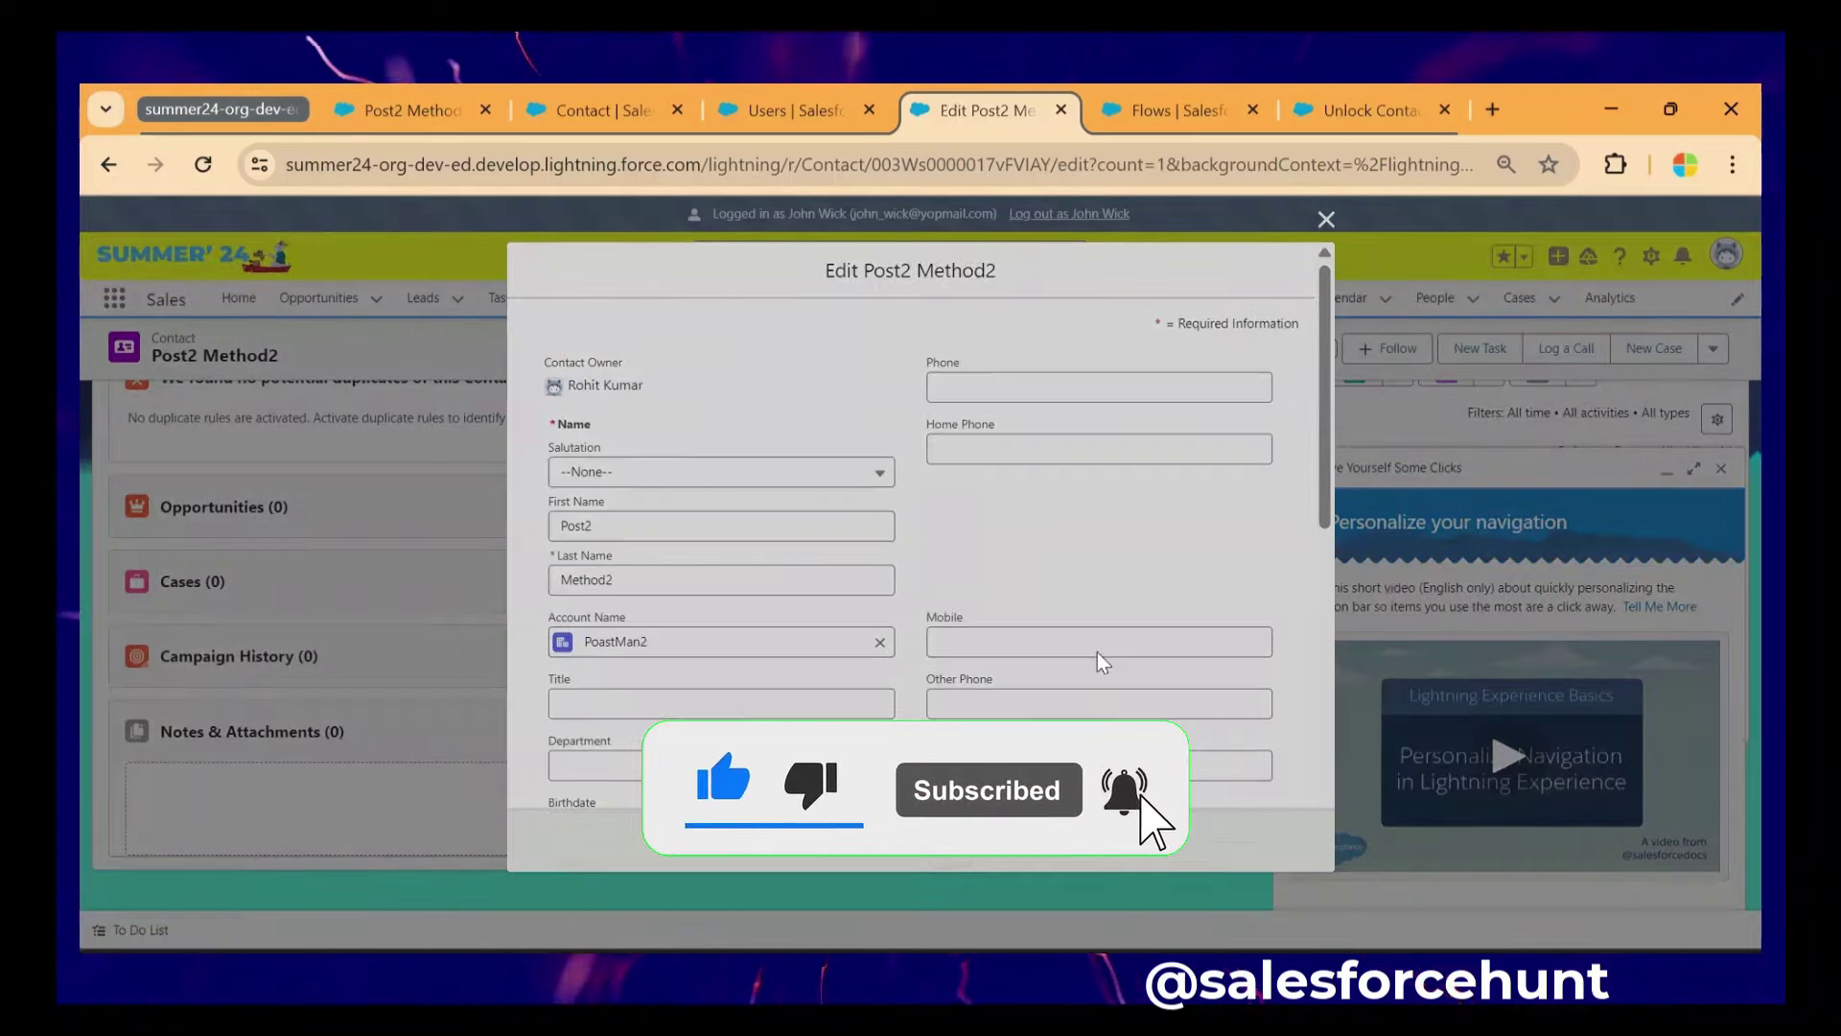